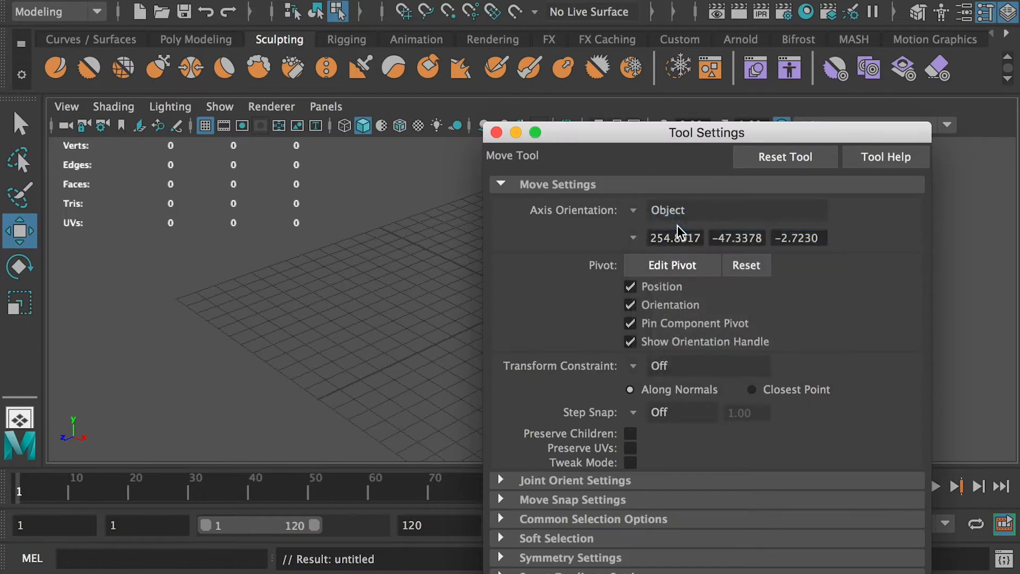
Step: Review the options in the Rotate and Scale tool settings
click(496, 132)
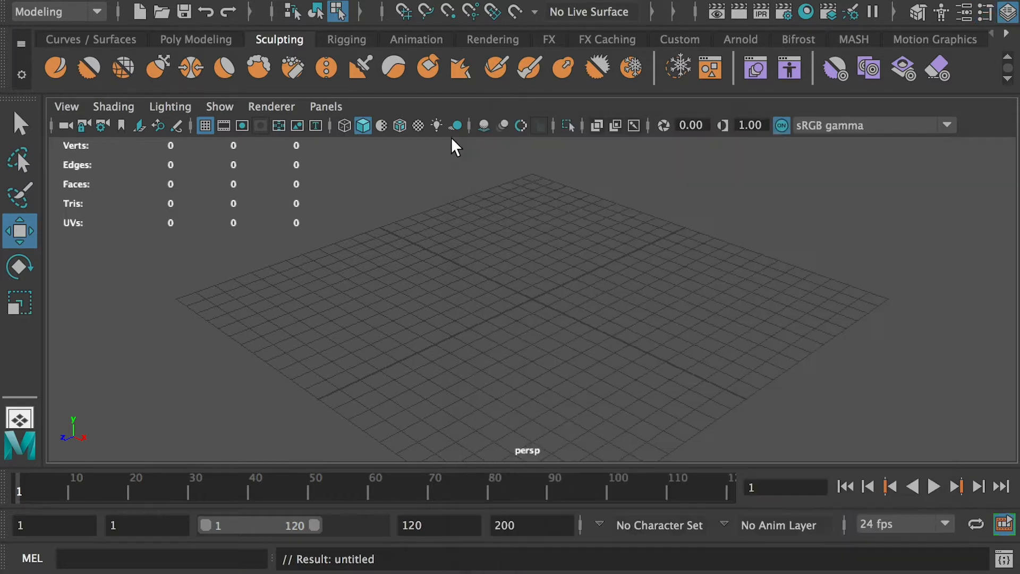
double_click(20, 266)
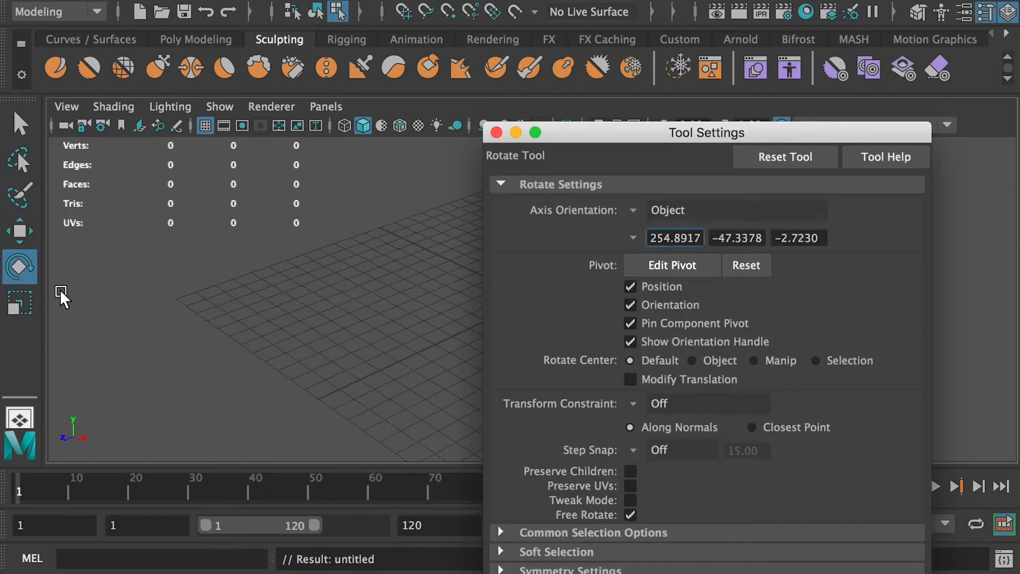
click(19, 303)
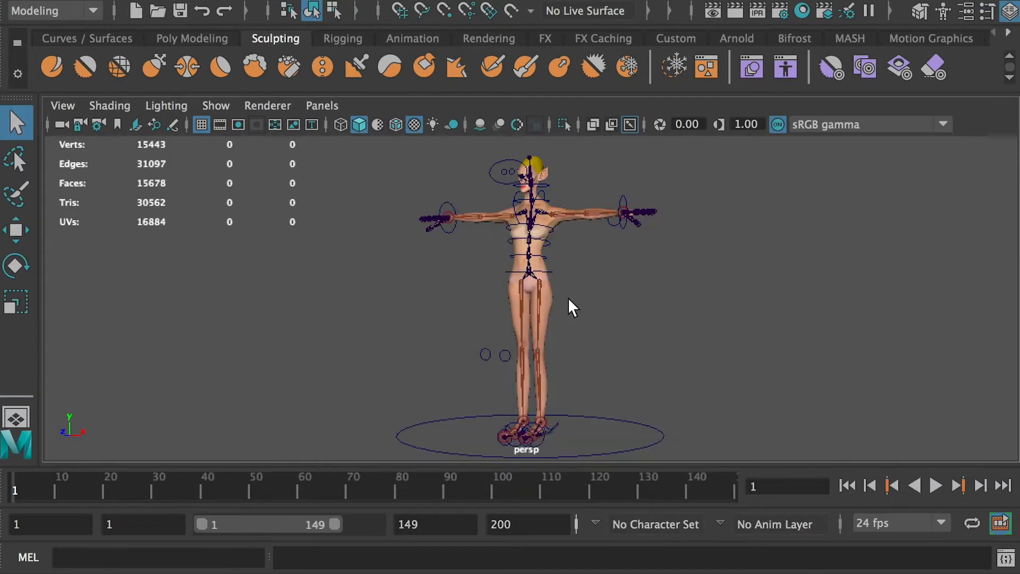
Step: Maximize the side view of the rigged character and turn on the display of polygons
key(space)
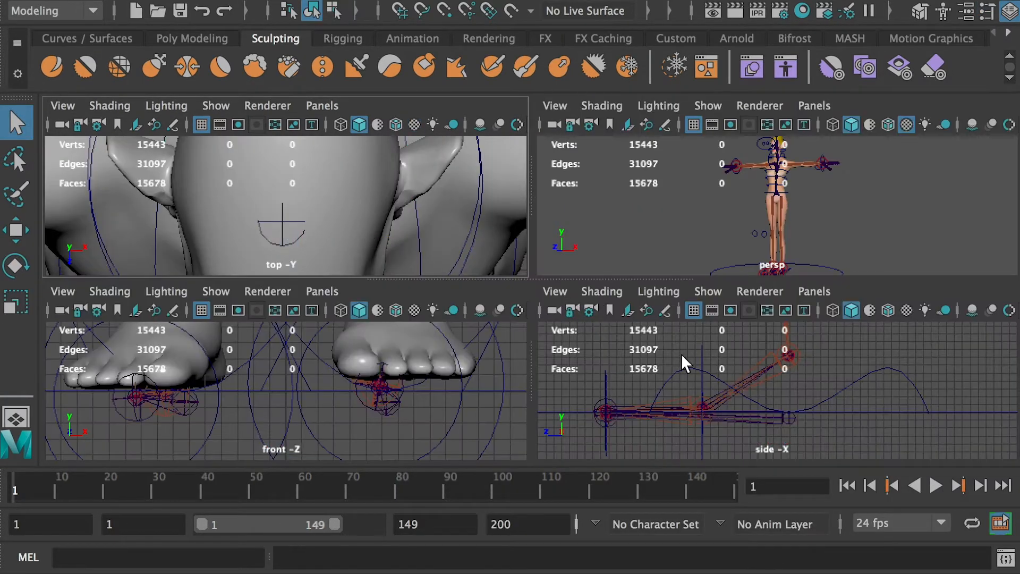
key(space)
alt+right_drag(751, 377, 284, 127)
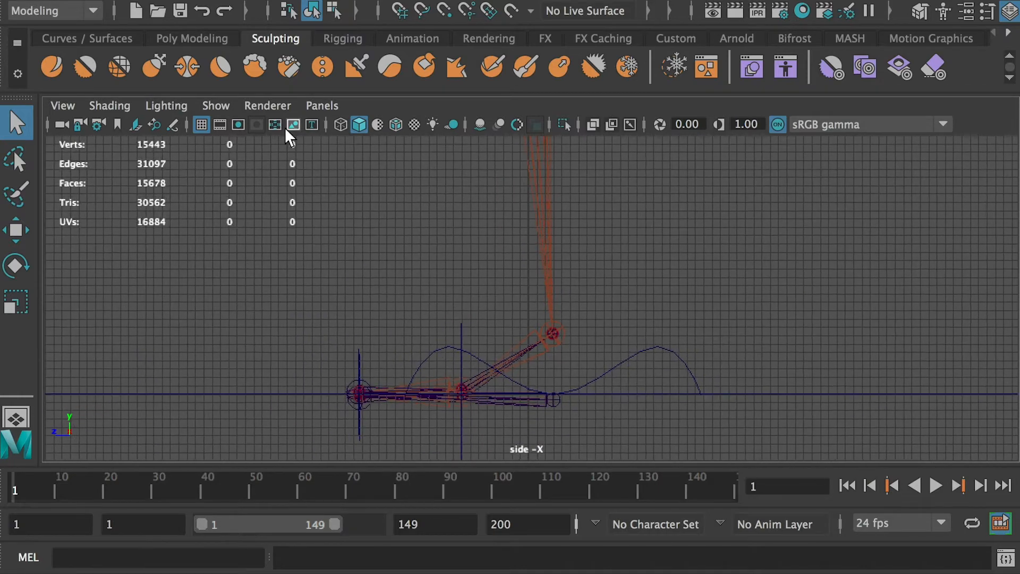
click(222, 110)
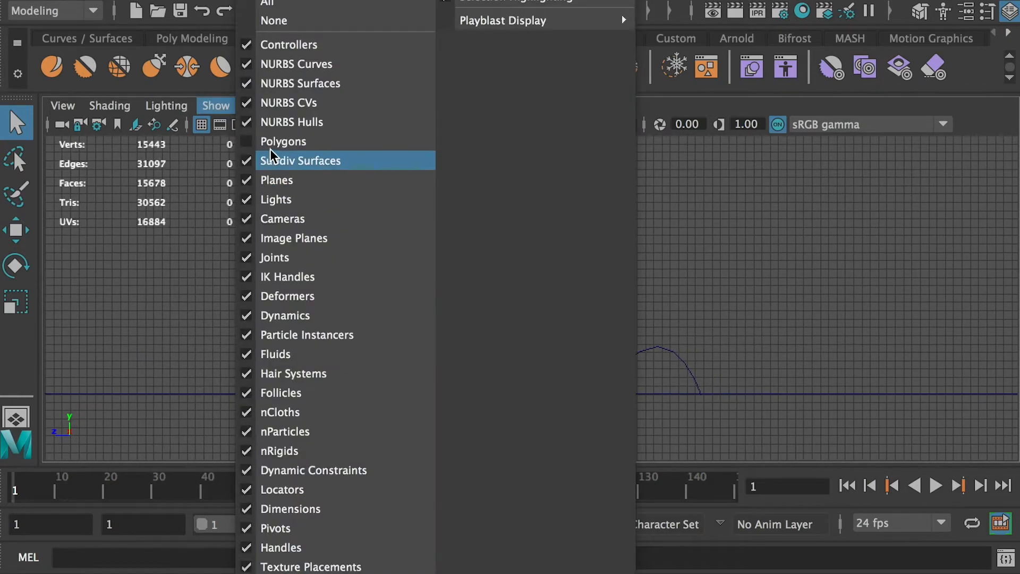
click(289, 140)
Step: Hide the joints in the side view and frame the whole character
alt+right_drag(796, 310, 234, 160)
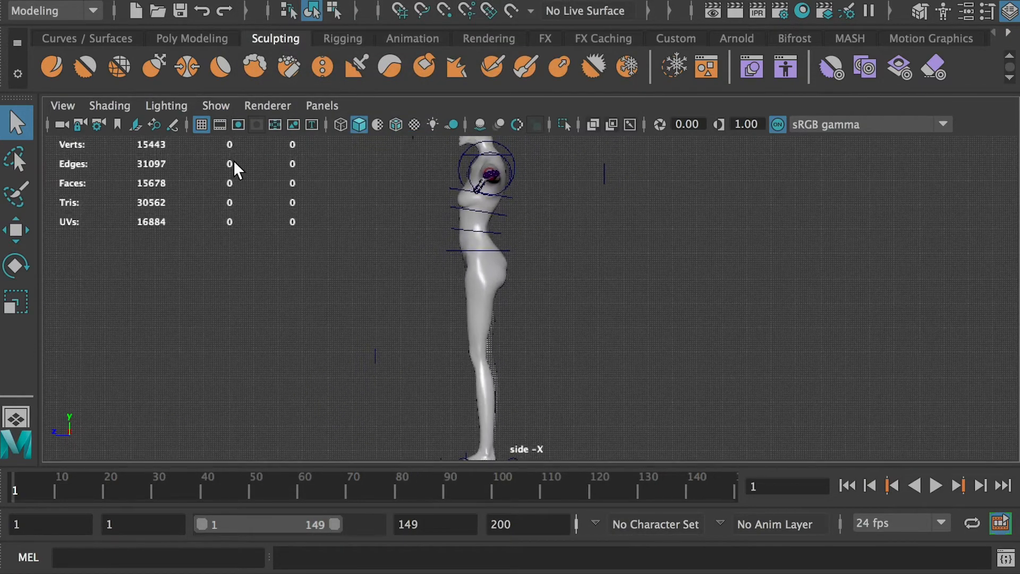
click(208, 106)
click(274, 253)
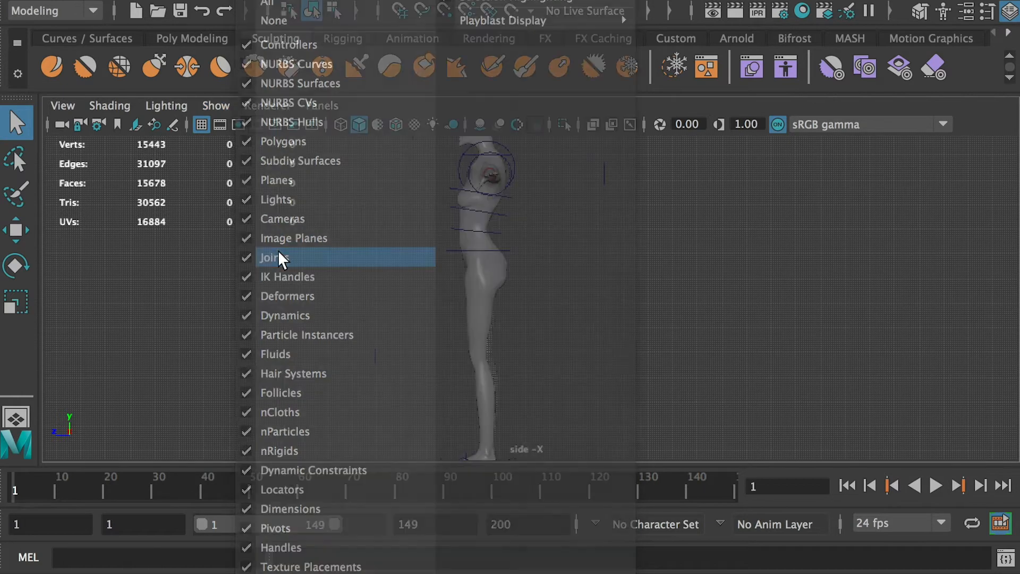
alt+right_drag(635, 334, 474, 299)
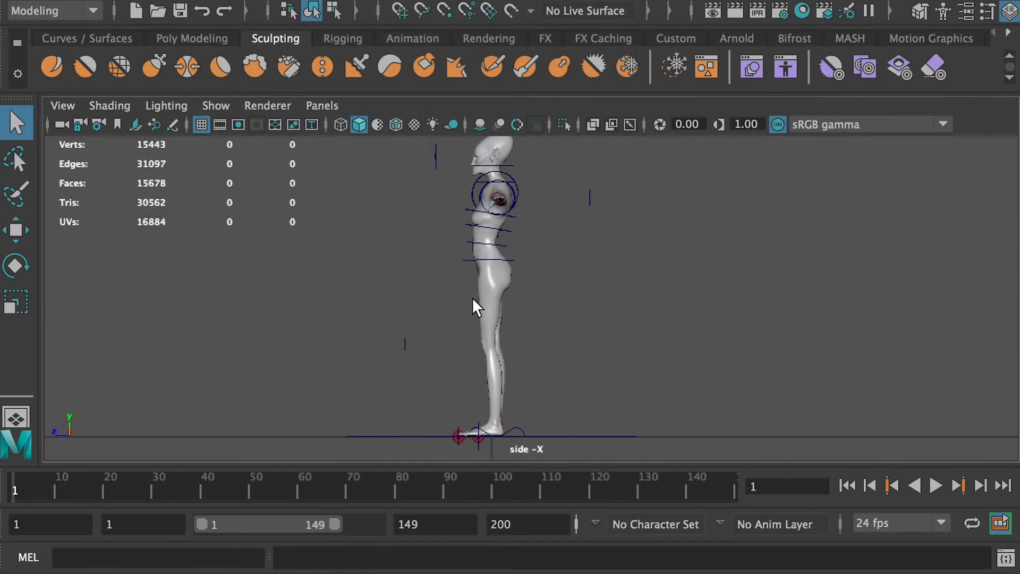
alt+middle_drag(478, 300, 473, 314)
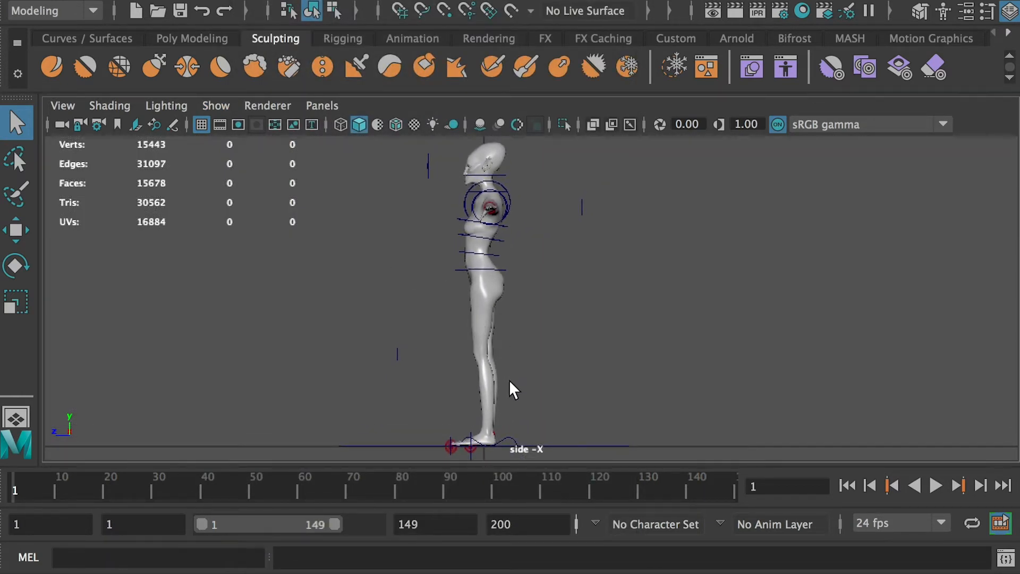
Step: Move the left foot control forward along Z and set a key on it at frame 1
click(504, 435)
key(w)
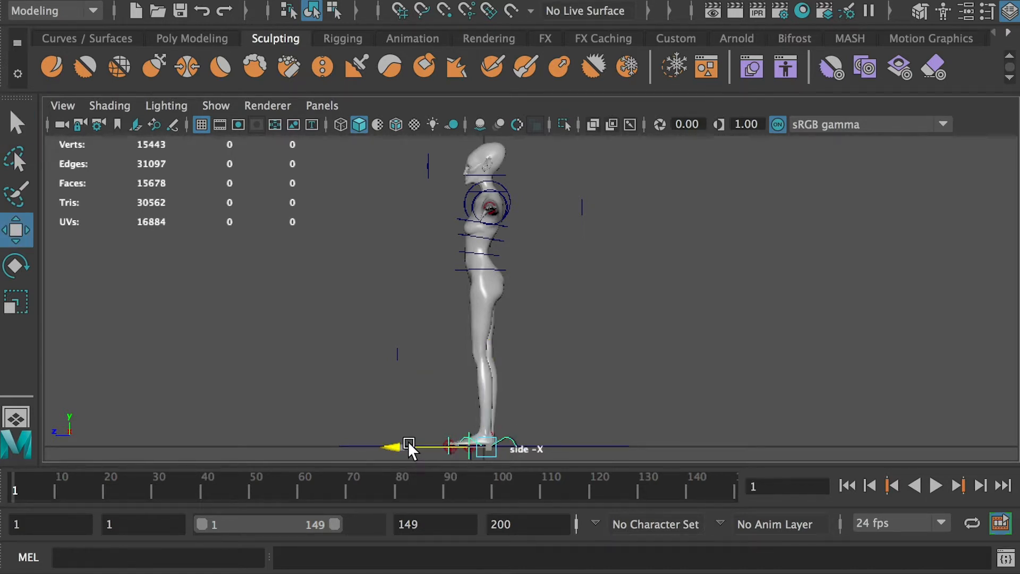
drag(407, 443, 337, 444)
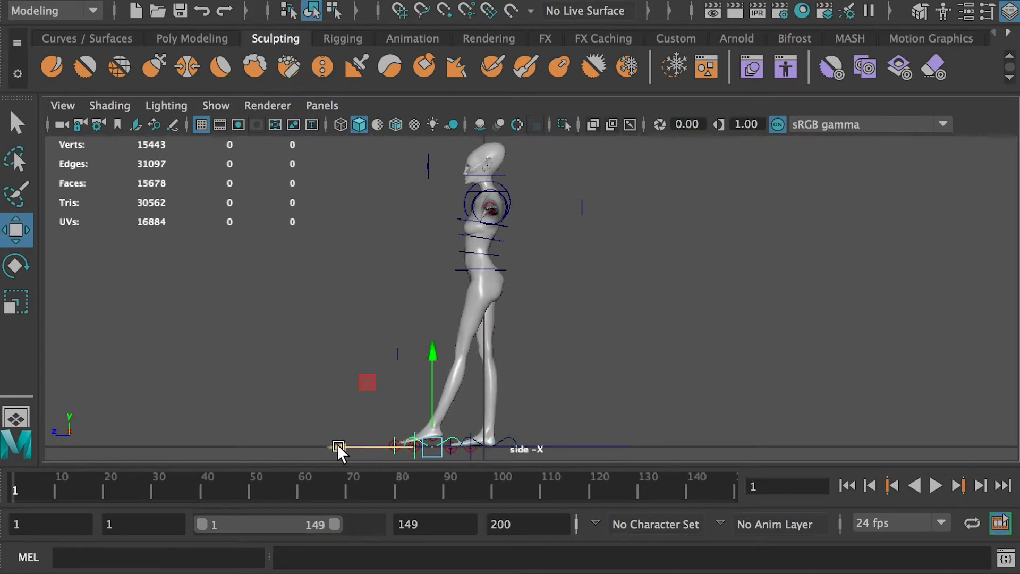
key(s)
Step: Move the right foot control backward along Z and key it at frame 1
click(510, 438)
drag(425, 443, 467, 444)
key(s)
Step: Lower the character's body control slightly so the knees bend, and key it at frame 1
click(477, 184)
drag(477, 182, 483, 188)
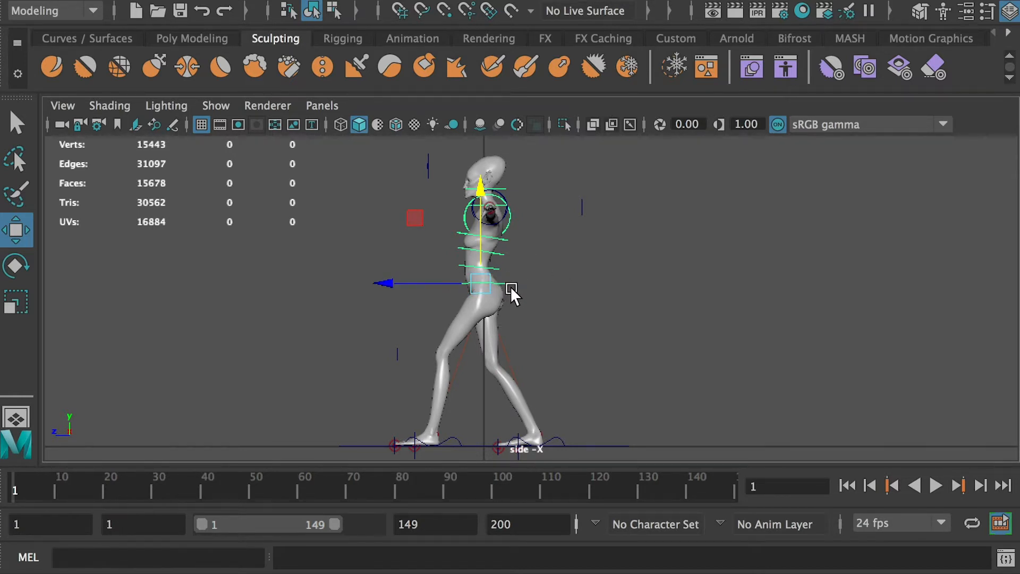
key(s)
Step: Widen the stride by nudging the left foot control forward and the right one back, and key the feet at frame 1
click(455, 439)
drag(349, 444, 341, 438)
click(556, 441)
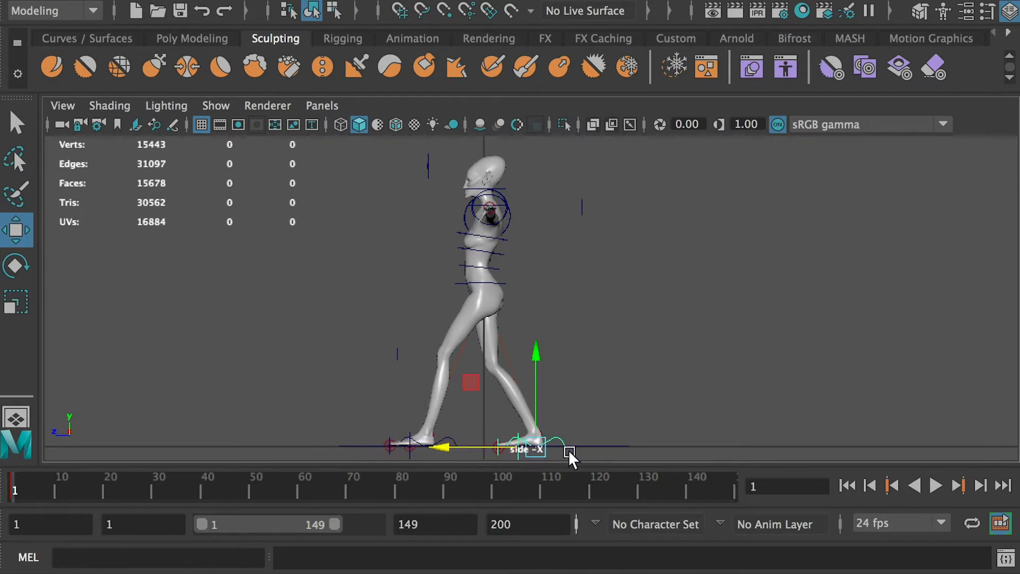
click(451, 422)
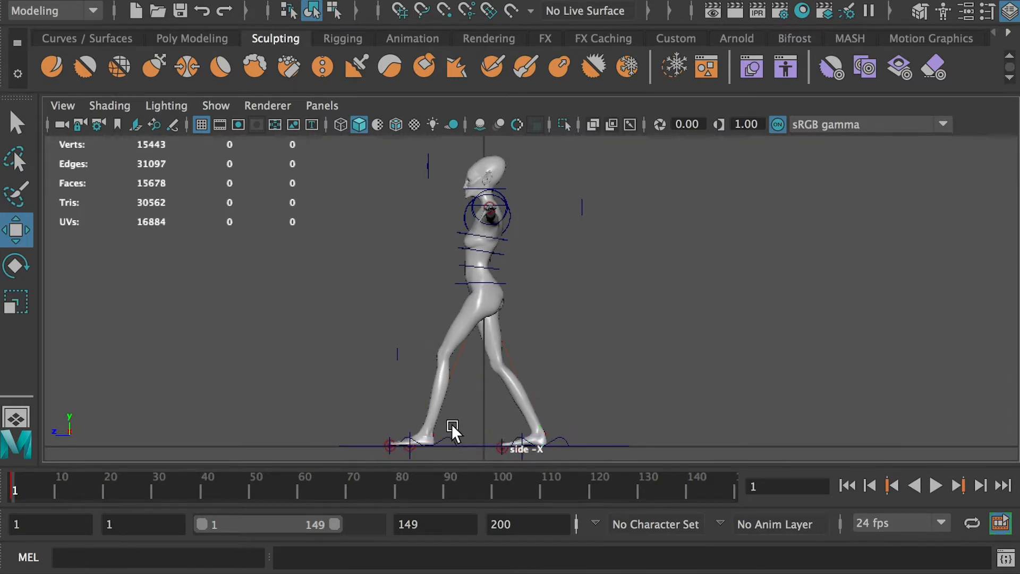
click(450, 439)
key(s)
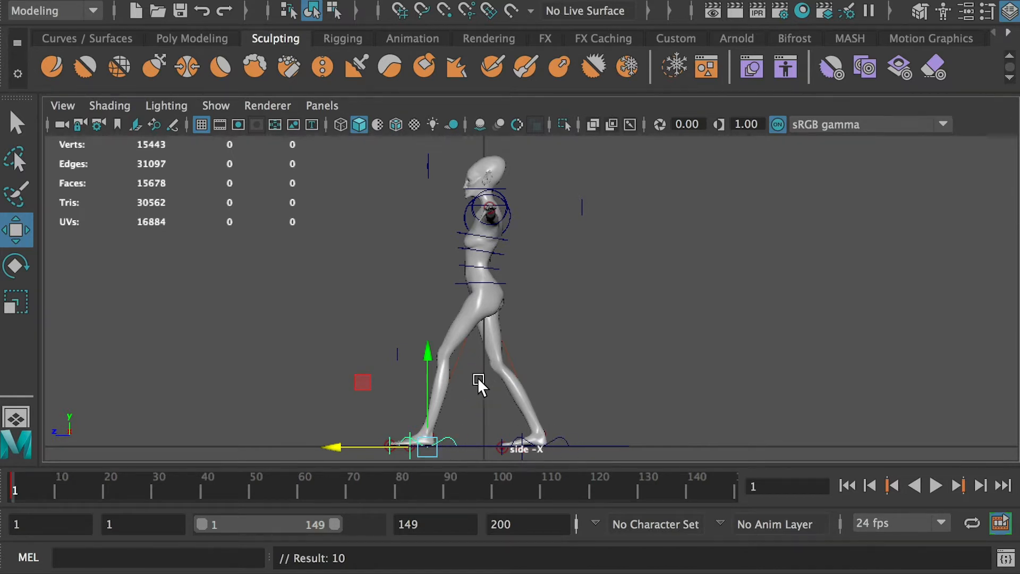
Step: Play the animation briefly, then set the end of the playback range to frame 35
click(936, 485)
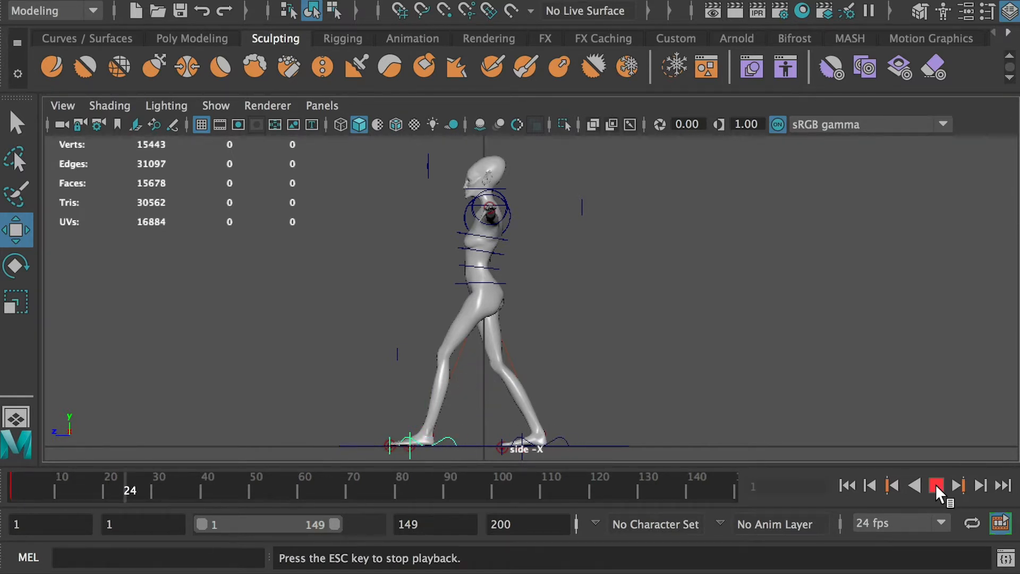
click(936, 485)
drag(257, 487, 178, 487)
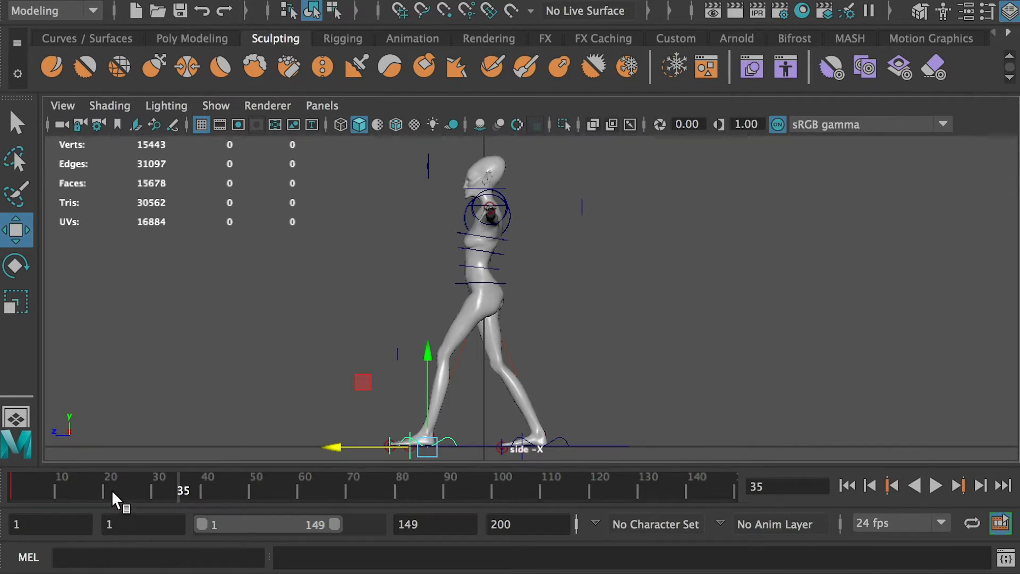
double_click(408, 524)
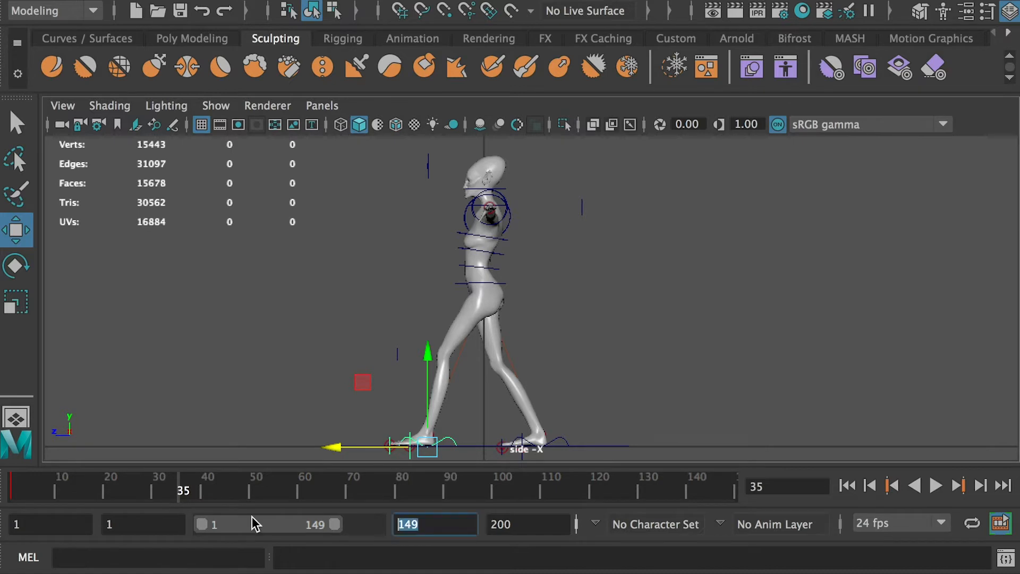
text(35)
key(Return)
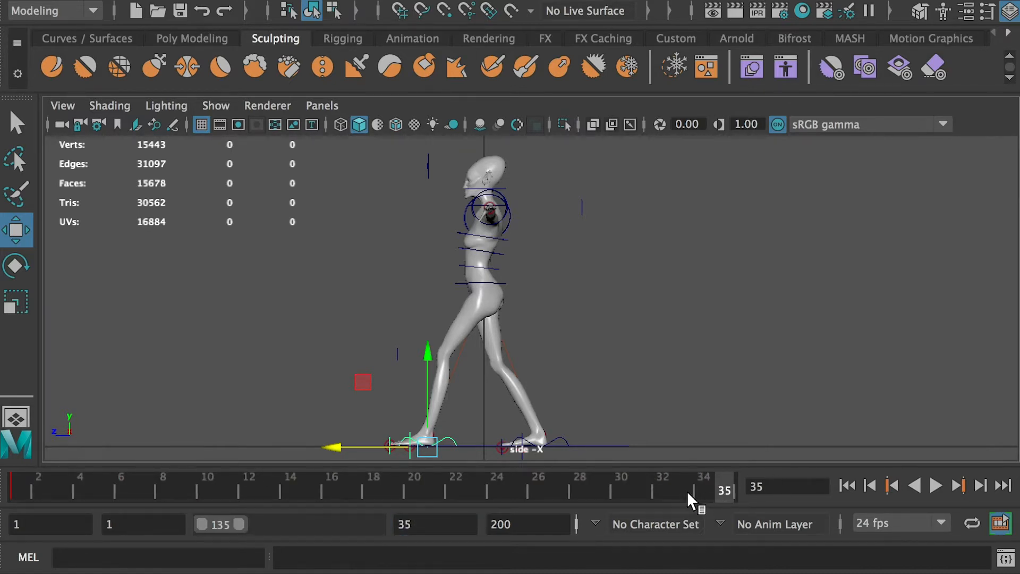
Step: Go to frame 18 and set a key on both foot controls
click(374, 486)
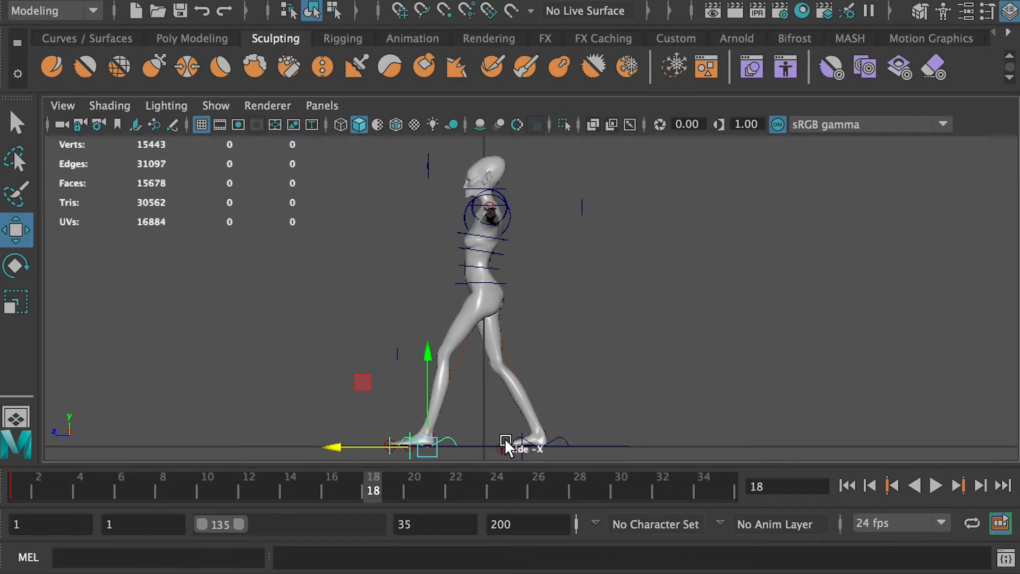
click(563, 436)
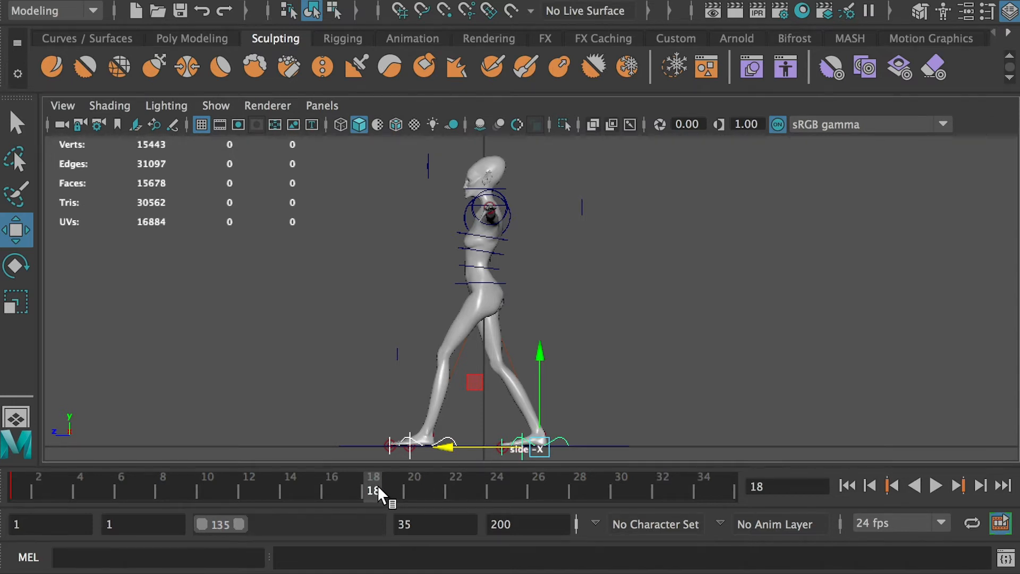
key(s)
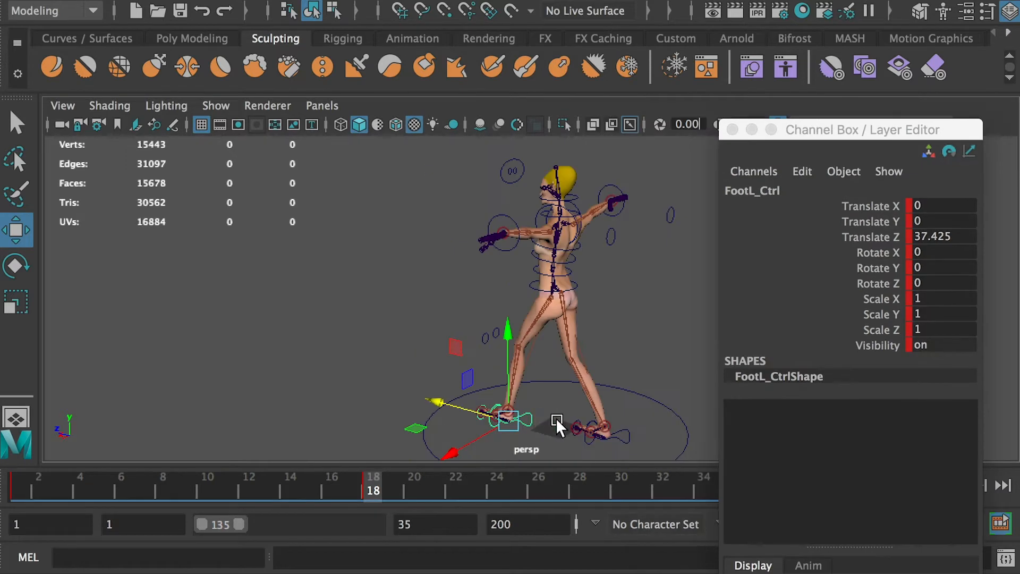
Step: Copy the left foot control's Translate Z value of 37.425 to the right foot control at frame 18
click(937, 235)
key(super+c)
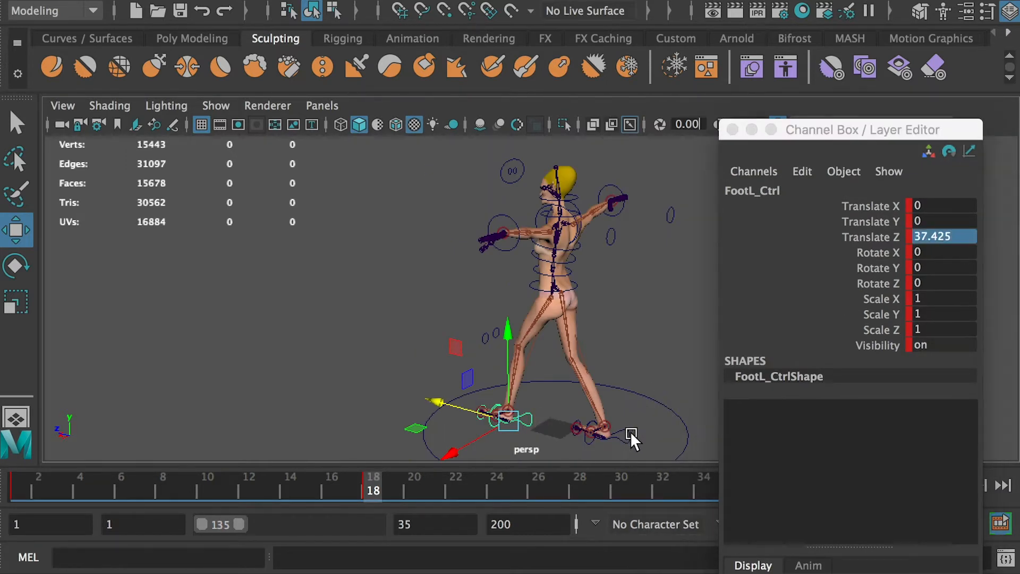
click(630, 432)
click(958, 237)
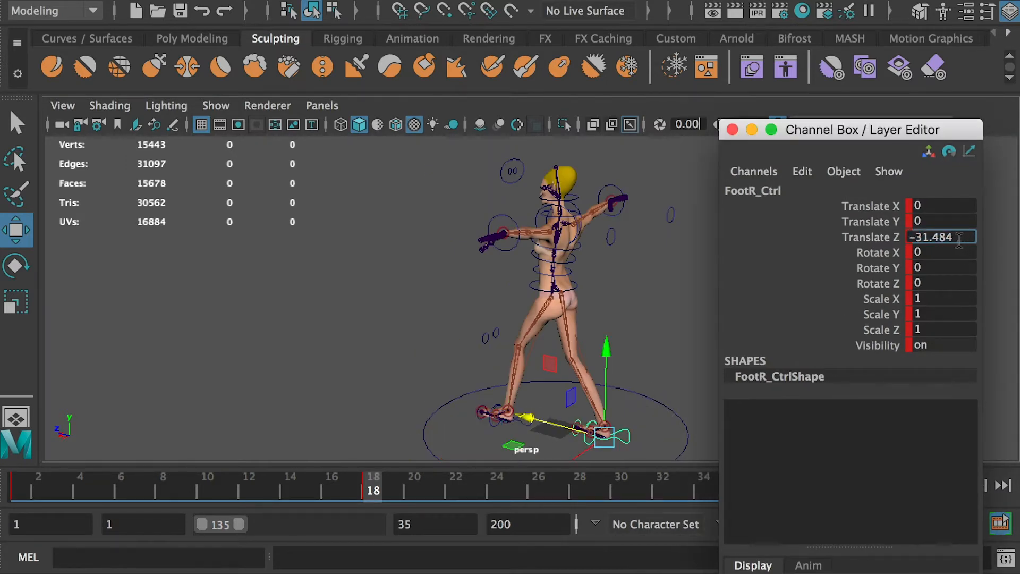
key(super+v)
drag(937, 237, 777, 237)
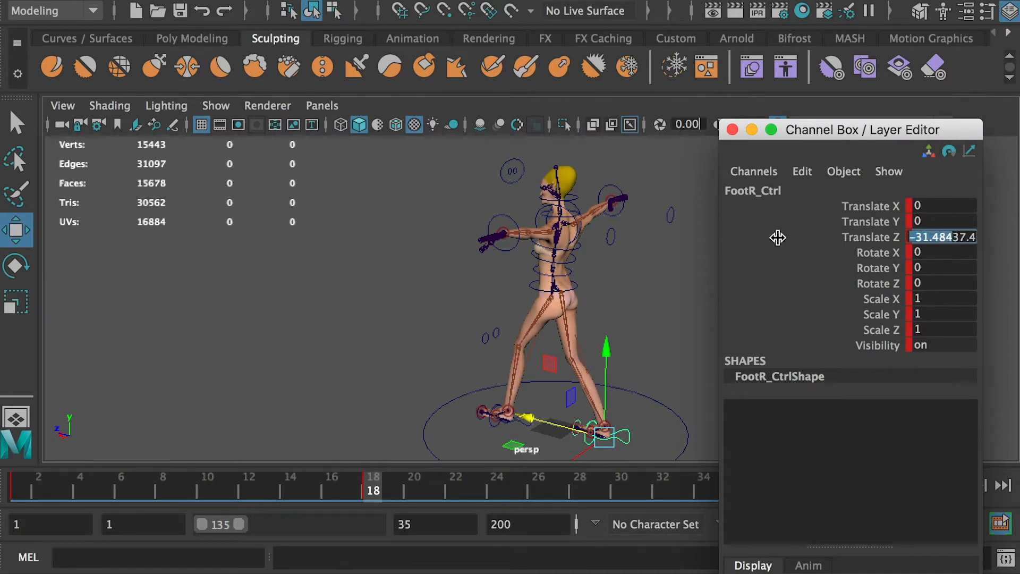
key(BackSpace)
click(665, 318)
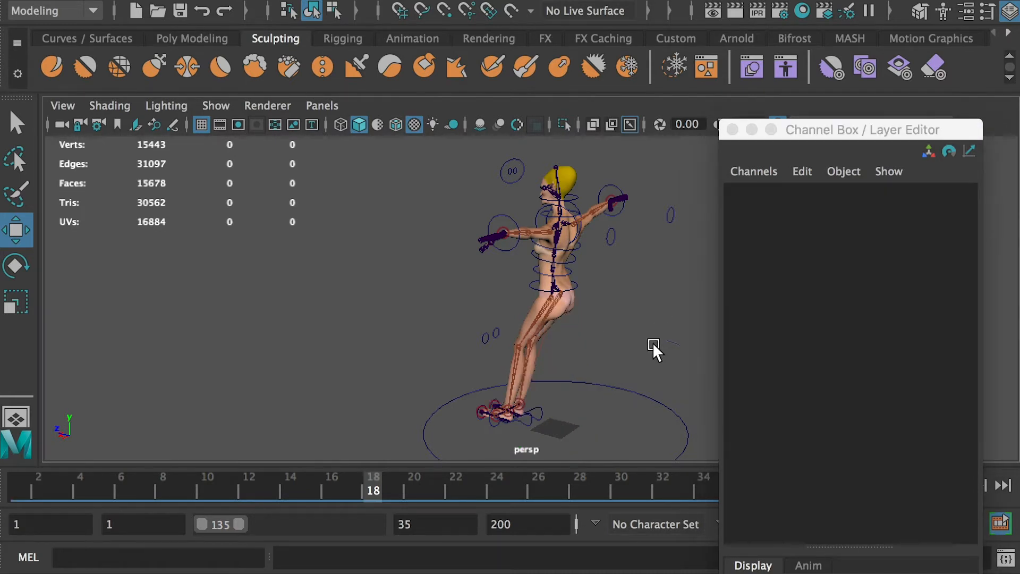
Step: Set the left foot control's Translate Z to -31.484 at frame 18
click(547, 412)
click(569, 416)
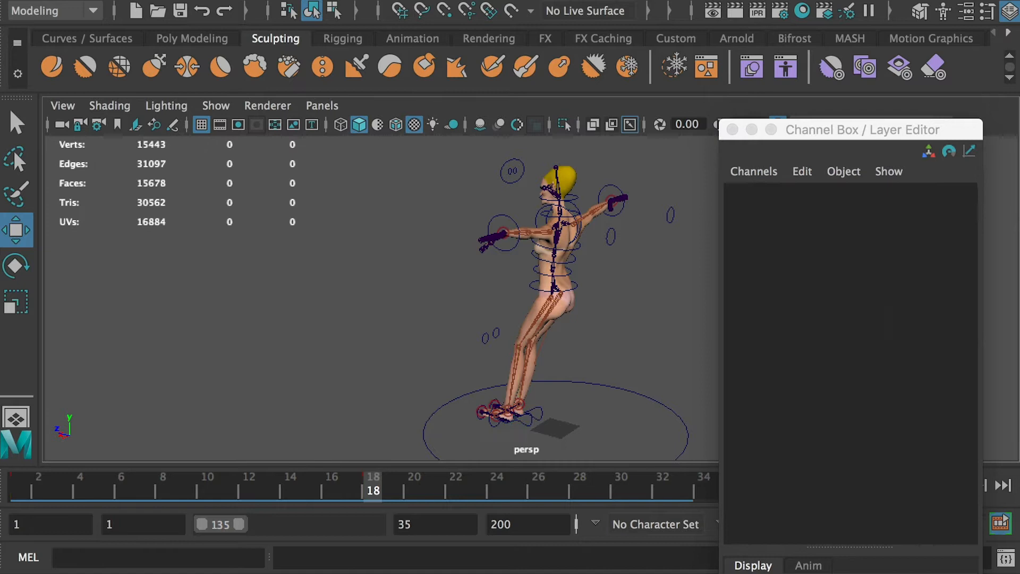
click(525, 422)
double_click(939, 237)
text(-31.484)
key(Return)
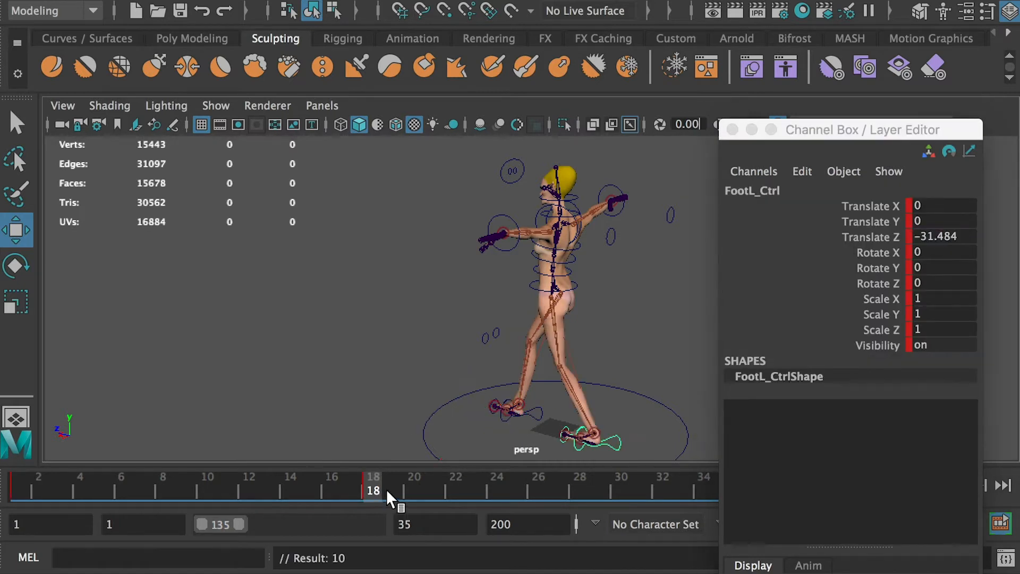
Step: Scrub through frames 1, 18 and 35 to compare the leg poses
drag(386, 490, 16, 491)
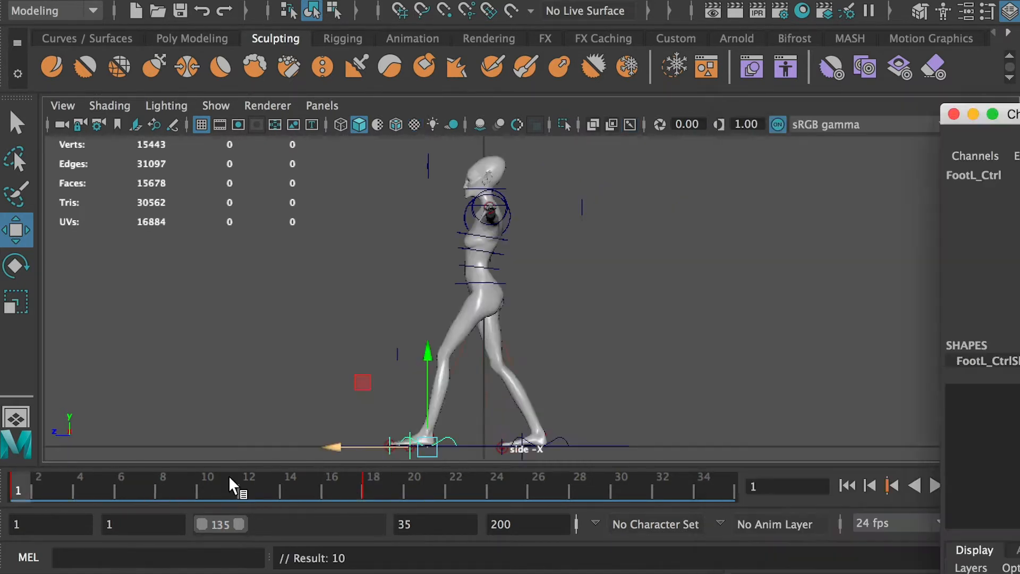
drag(232, 485, 373, 507)
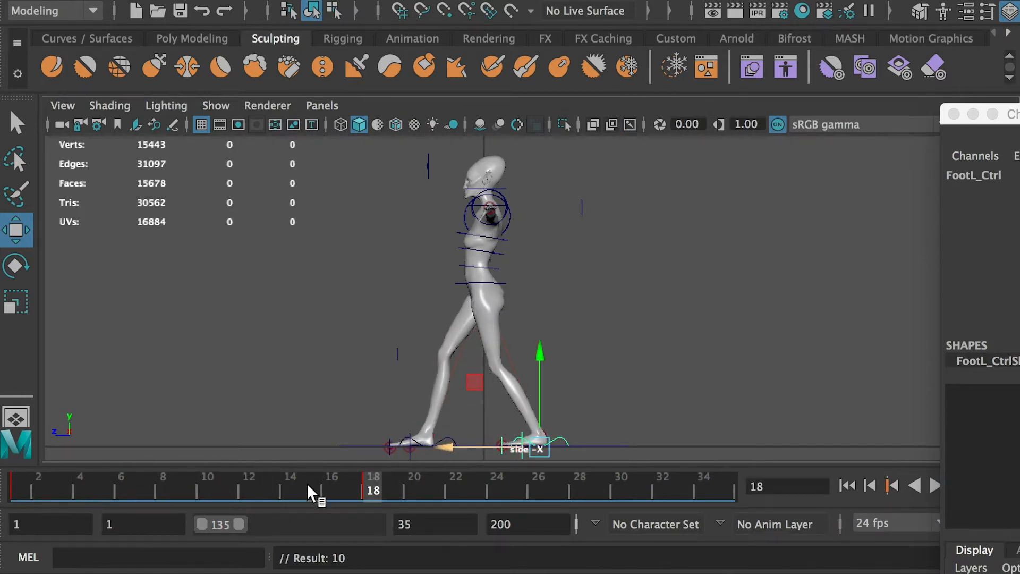
click(713, 484)
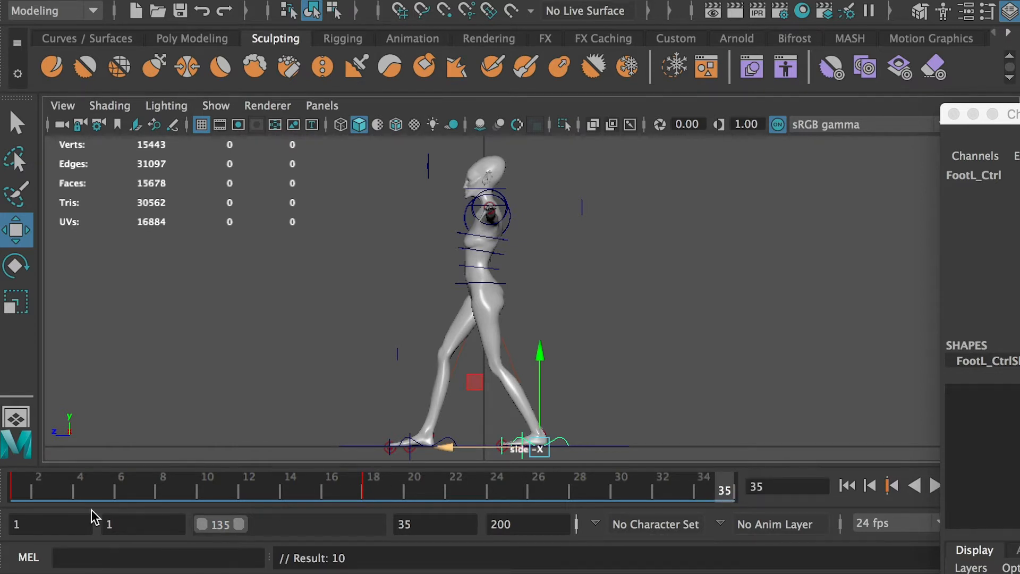
Step: Copy the foot controls' keys from frame 1 to frame 35 and play back the walk
click(19, 483)
right_click(21, 483)
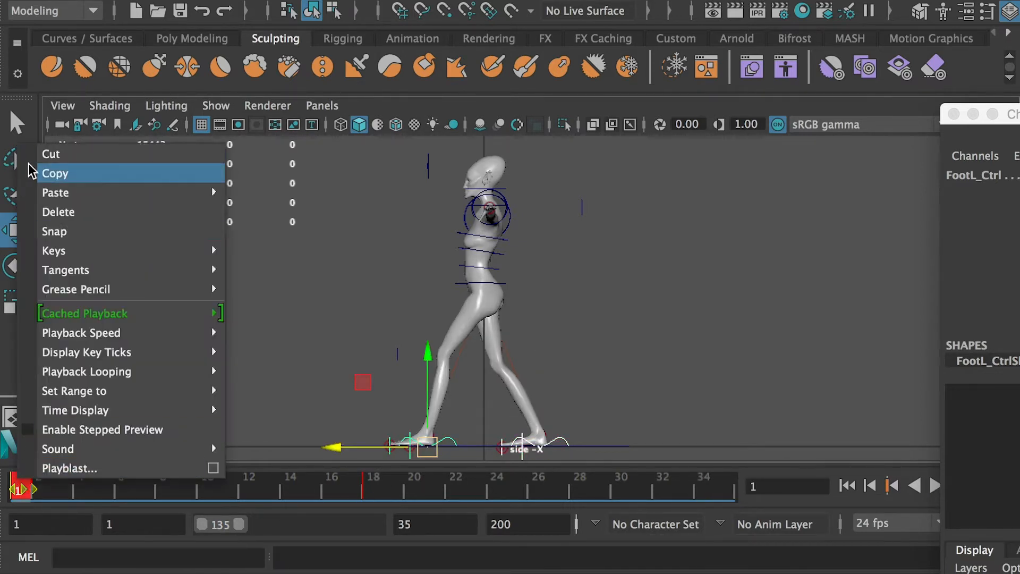
click(51, 174)
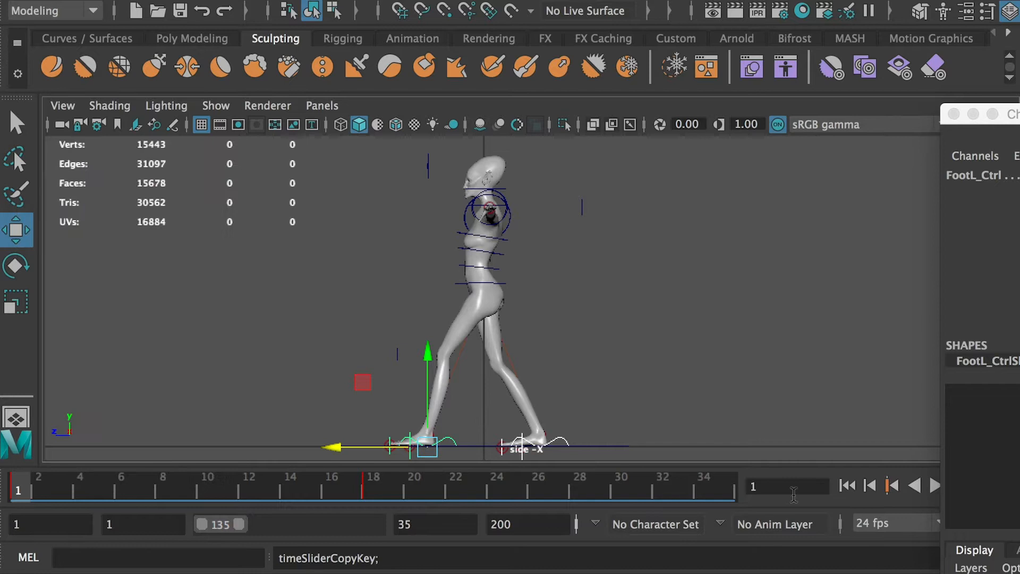
click(724, 487)
right_click(726, 489)
mouse_move(791, 208)
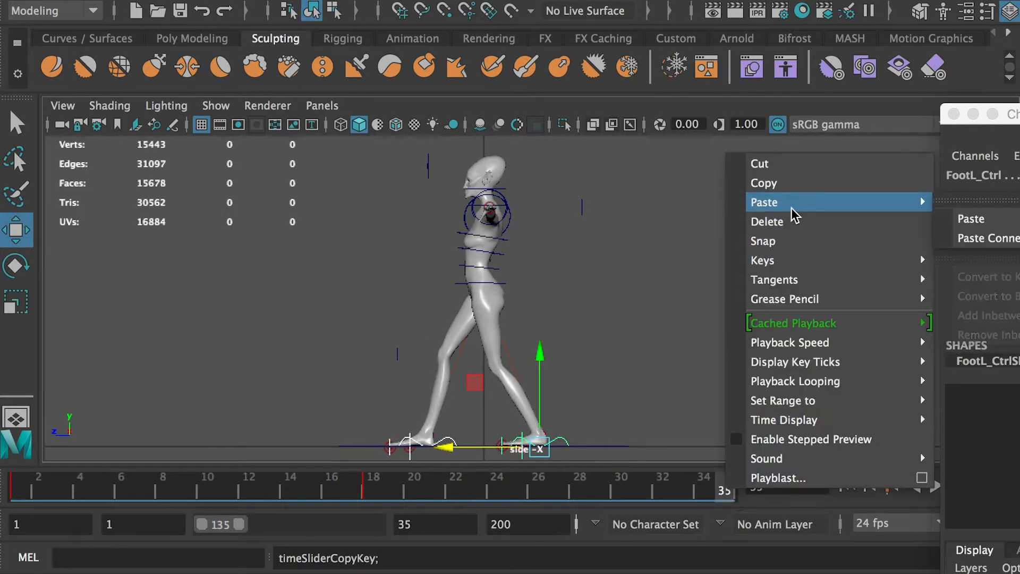
click(979, 221)
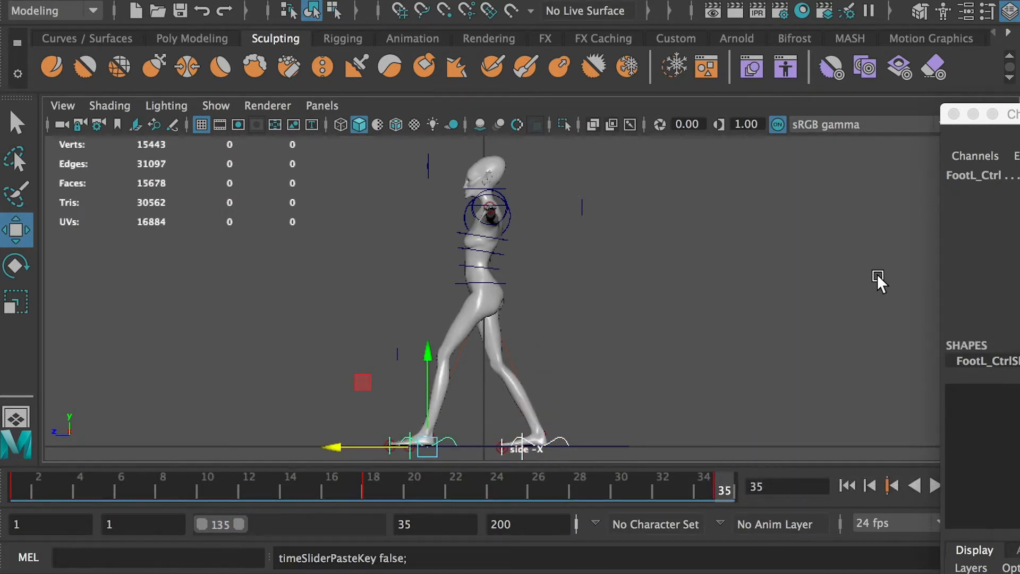
key(alt+v)
key(alt+v)
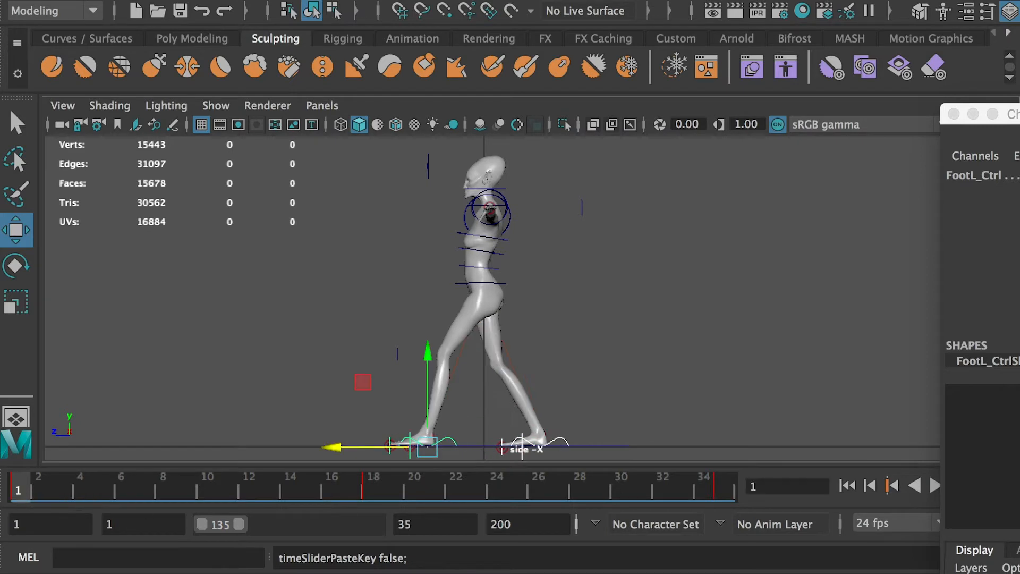
click(933, 481)
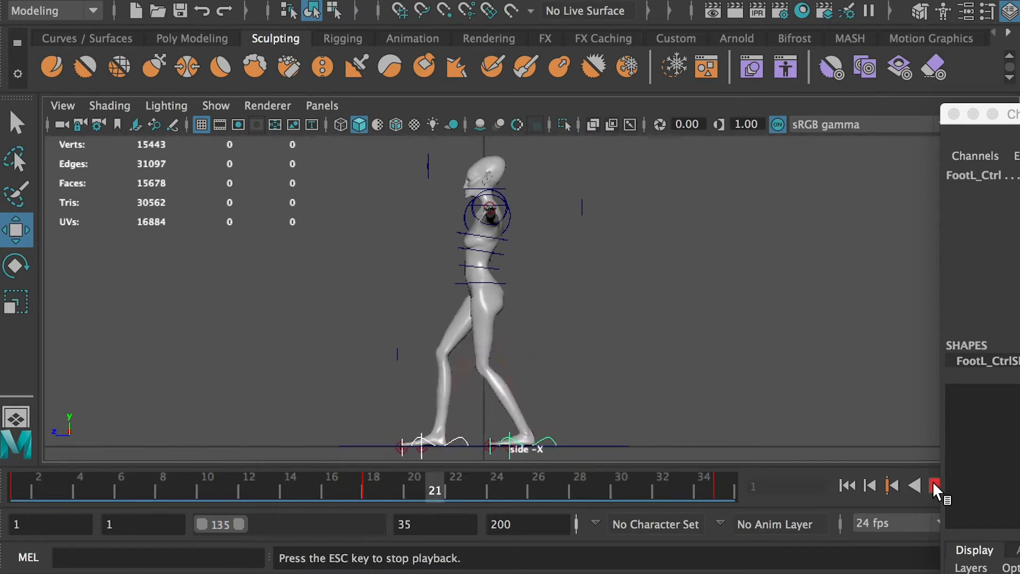
Step: At frame 8, shift the right foot control slightly backward and up in the side view and key it
drag(88, 484, 163, 487)
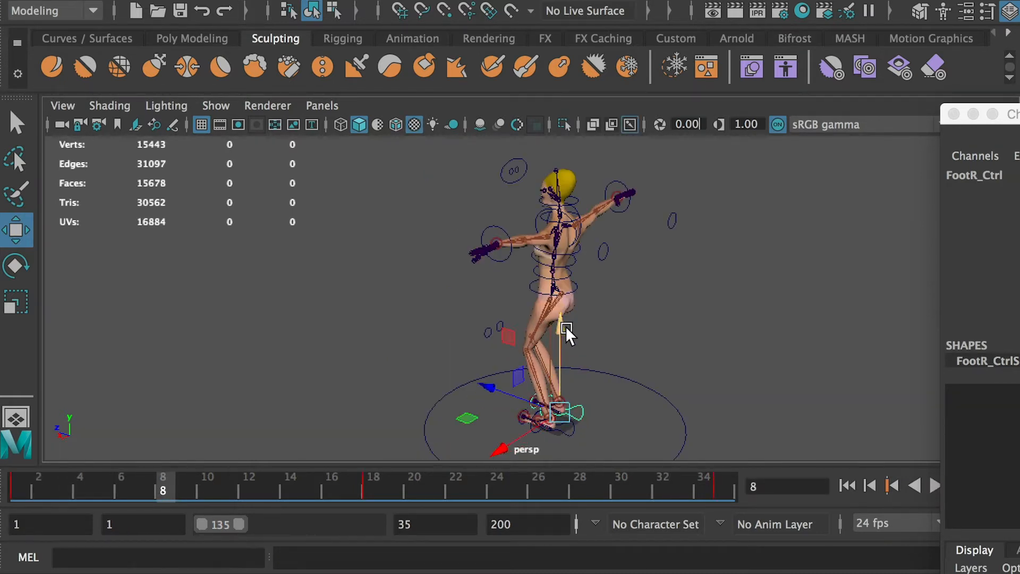
key(space)
key(space)
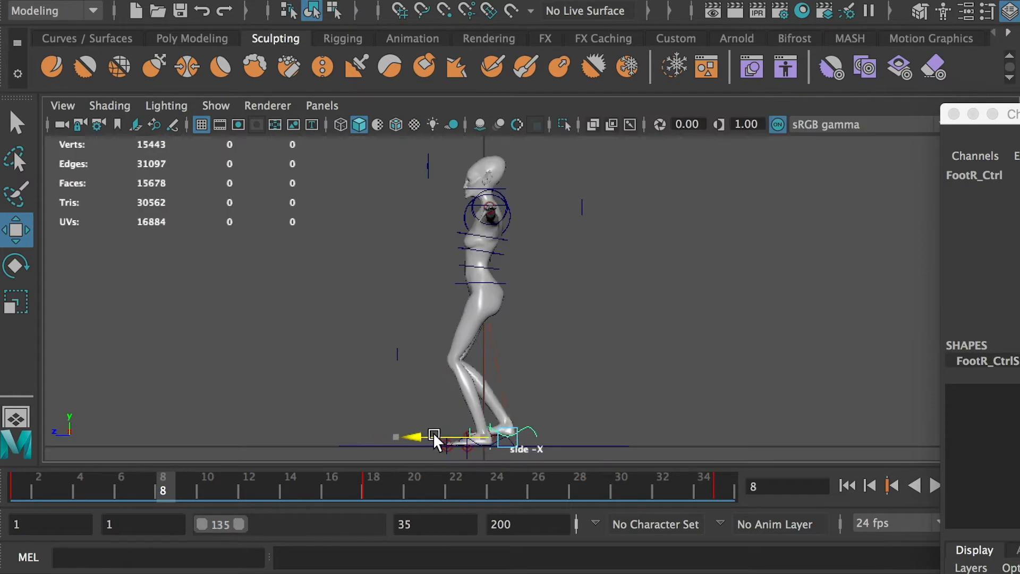
drag(433, 435, 443, 435)
drag(516, 337, 516, 331)
key(s)
Step: Key the left foot control flat on the ground at frame 8
click(510, 446)
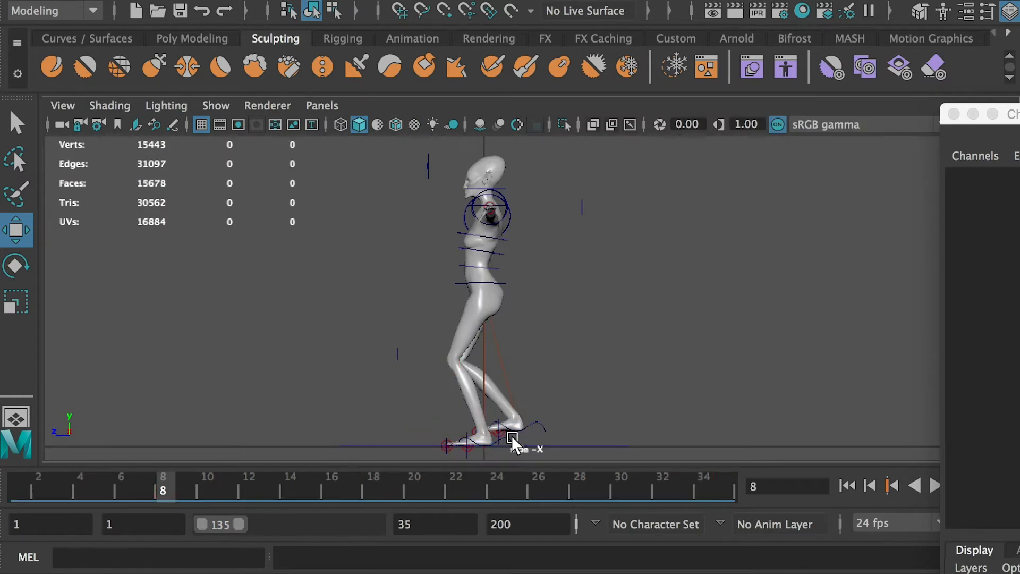
click(511, 440)
scroll(554, 414, up, 2)
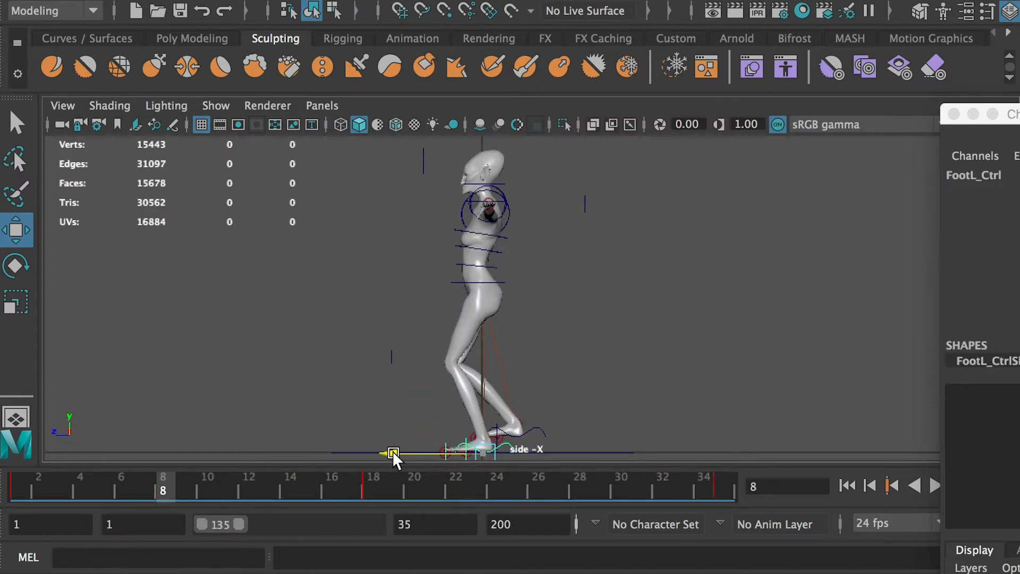
key(s)
Step: At frame 11, move the right foot control forward and up, shift the left one slightly backward, and key both
key(alt+v)
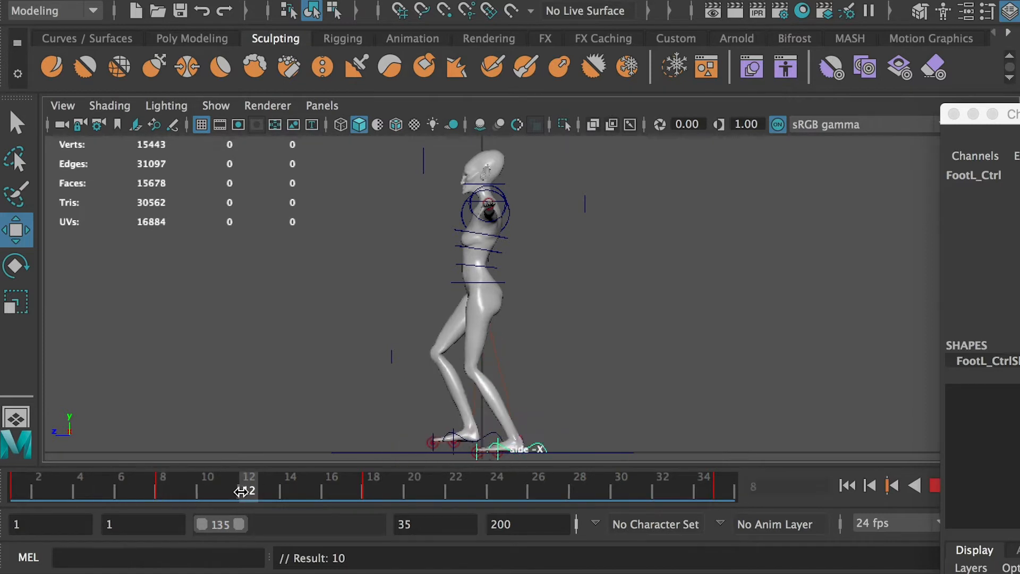
click(241, 491)
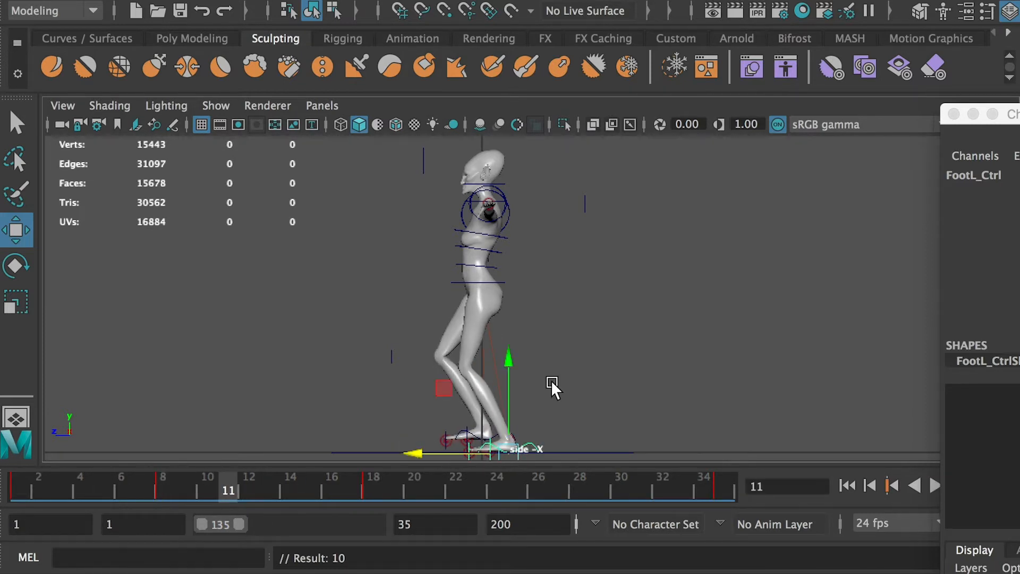
click(456, 427)
drag(413, 439, 393, 434)
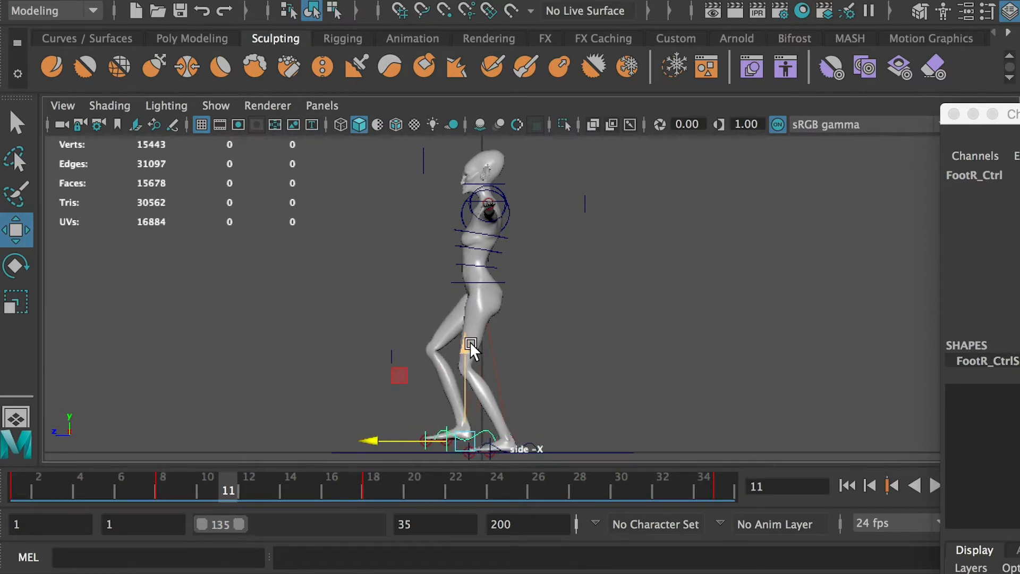
click(537, 441)
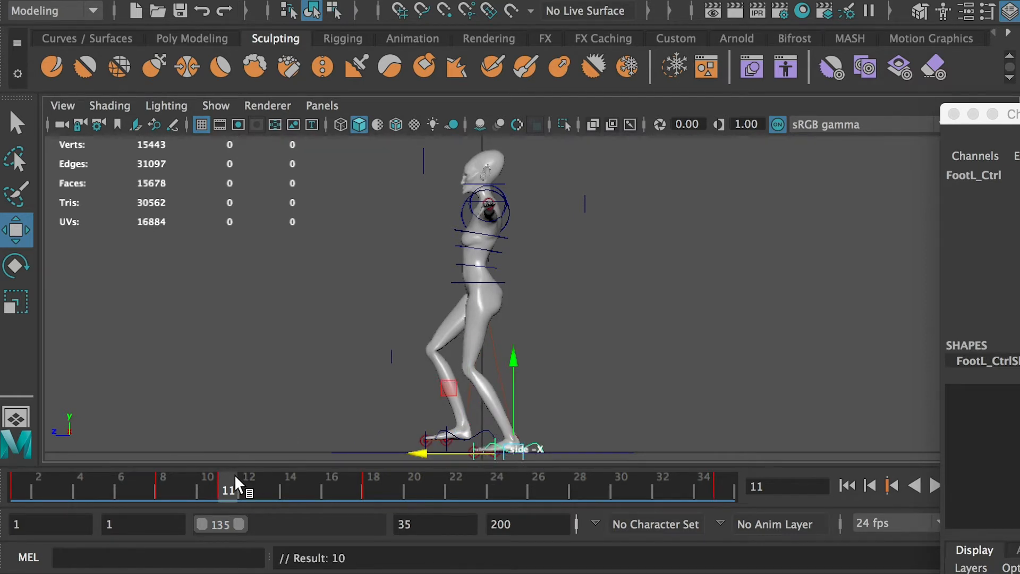
Step: Key the hip control at frame 1, and raise and key it at frame 8
drag(234, 481, 19, 488)
click(497, 280)
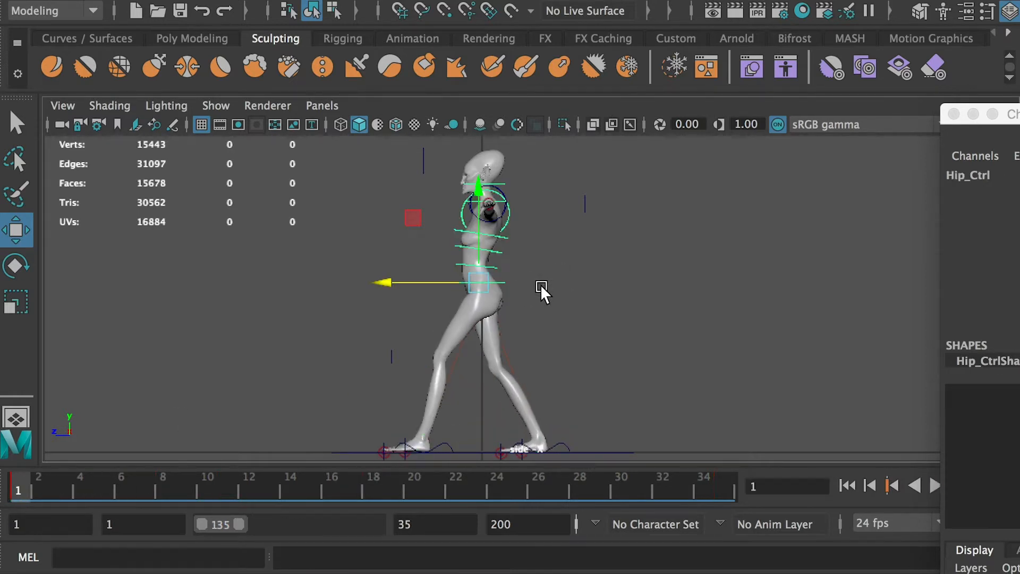
click(167, 487)
drag(479, 236, 481, 176)
key(s)
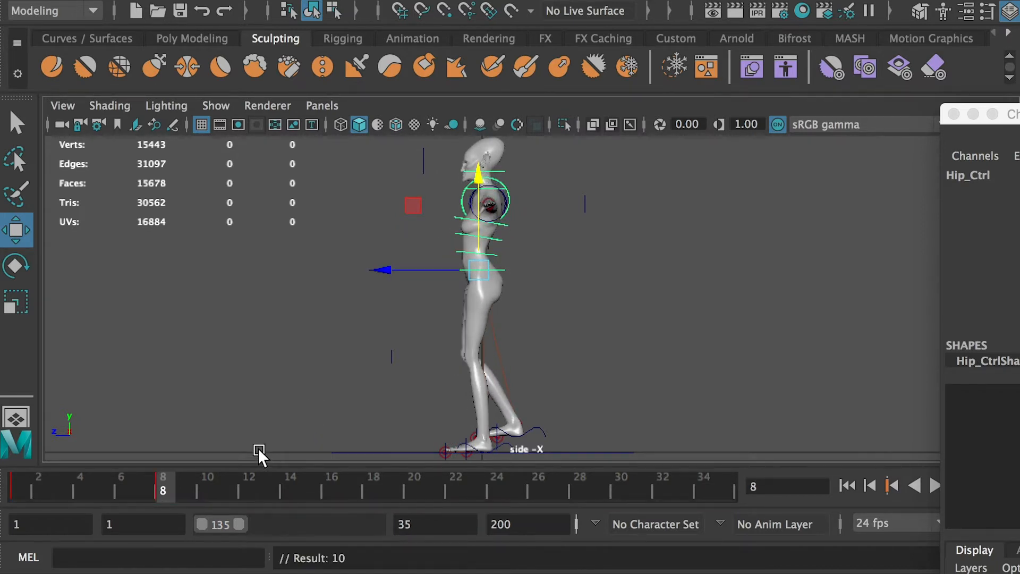
Step: Refine the hip's rise by keying the hip control at frame 11 and lowering it at frame 8, comparing both poses
key(alt+v)
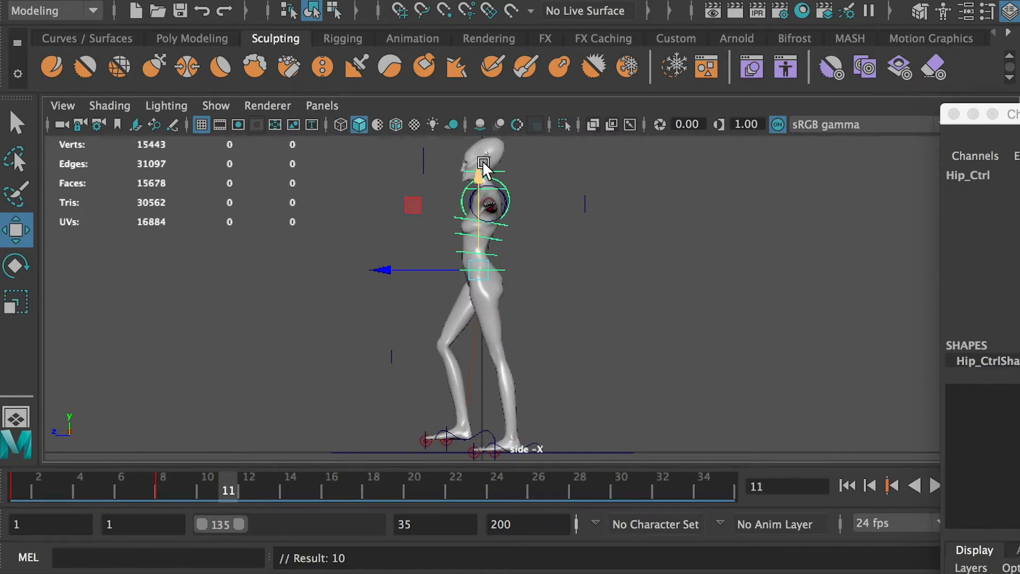
drag(481, 168, 474, 186)
key(s)
click(161, 480)
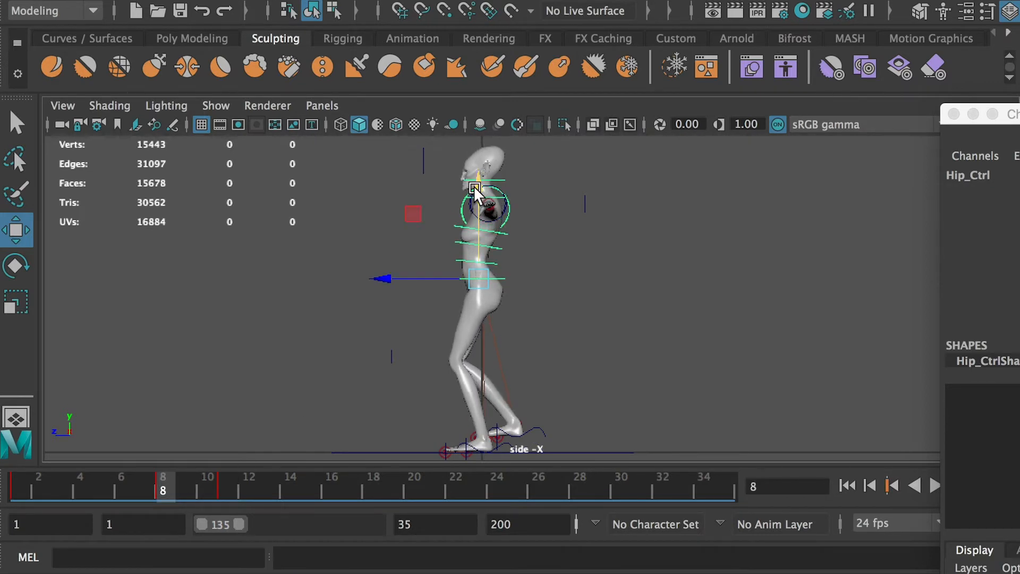
drag(175, 471, 218, 483)
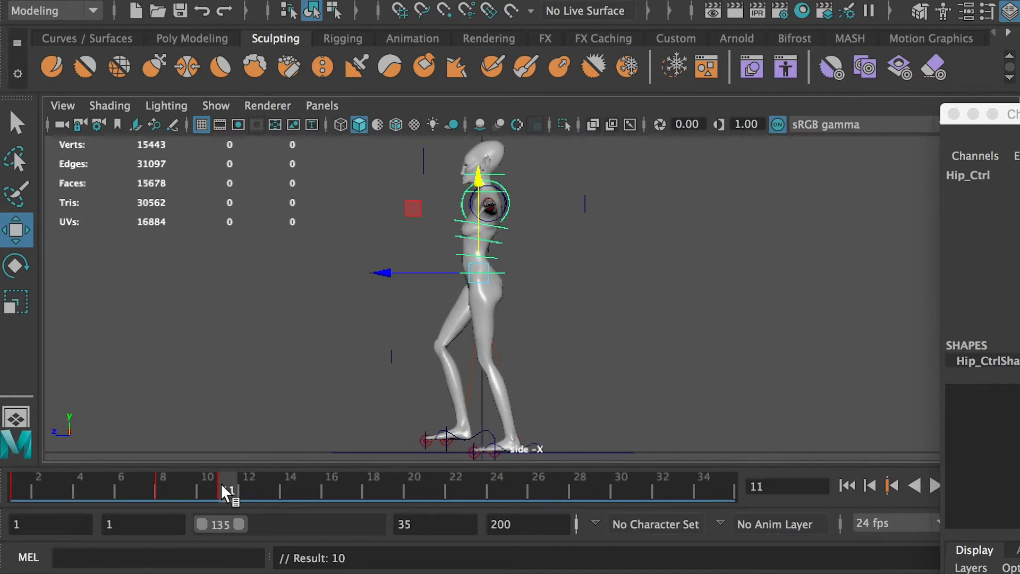
click(159, 480)
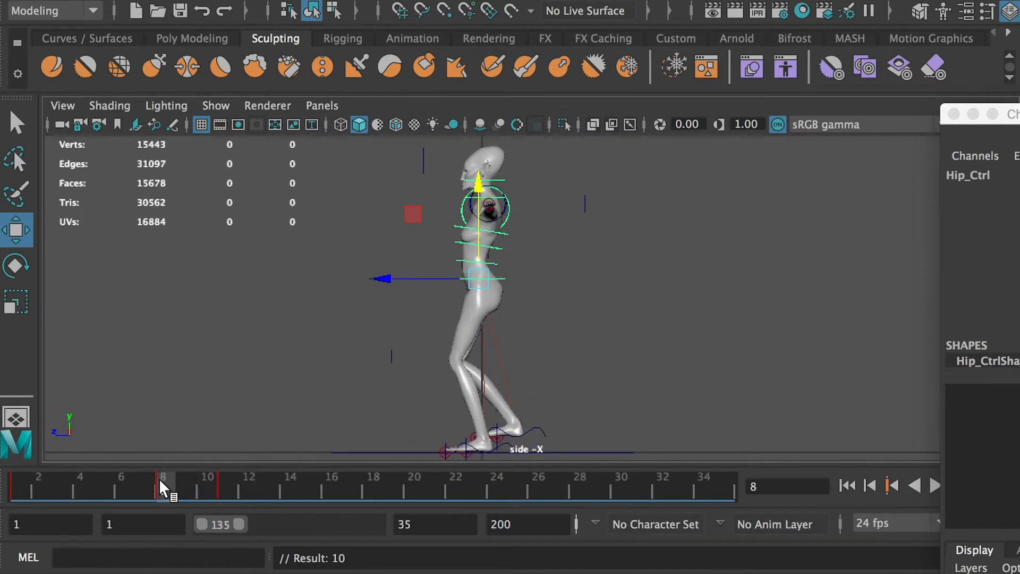
click(221, 479)
Step: Compare the poses at frames 1 and 18 and copy the hip control's key from frame 1 to frame 18
key(alt+shift+v)
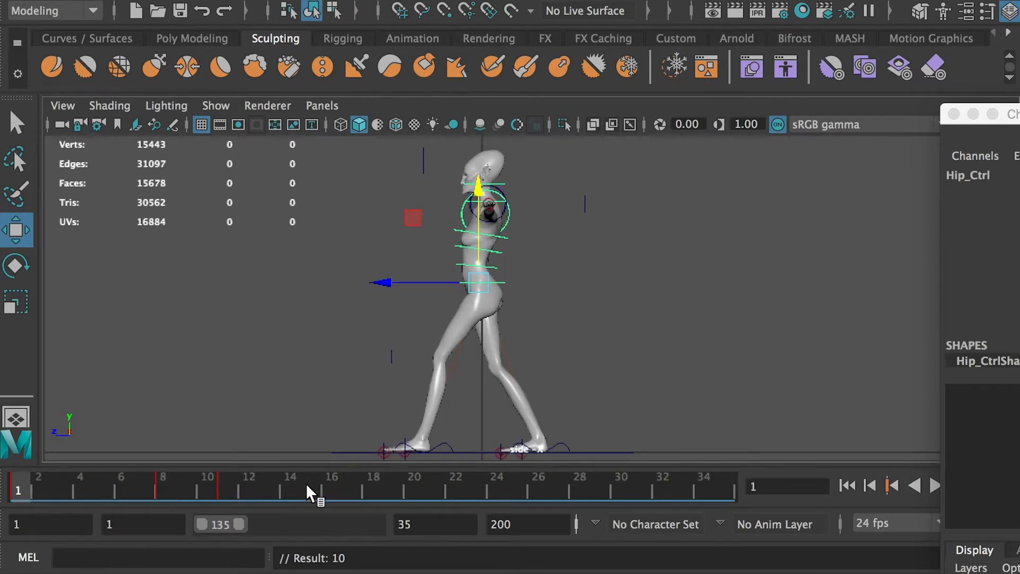
click(367, 488)
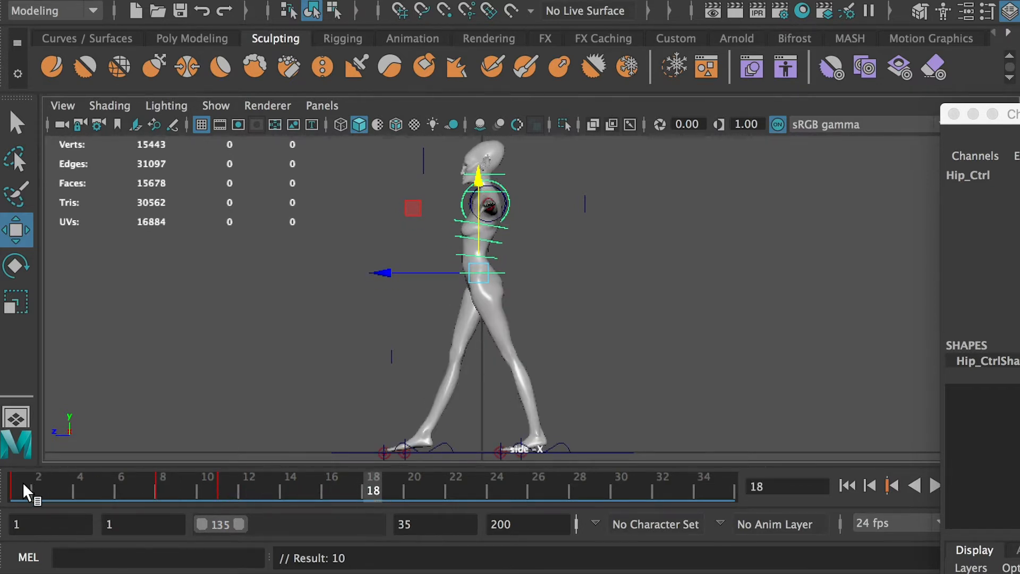
click(559, 437)
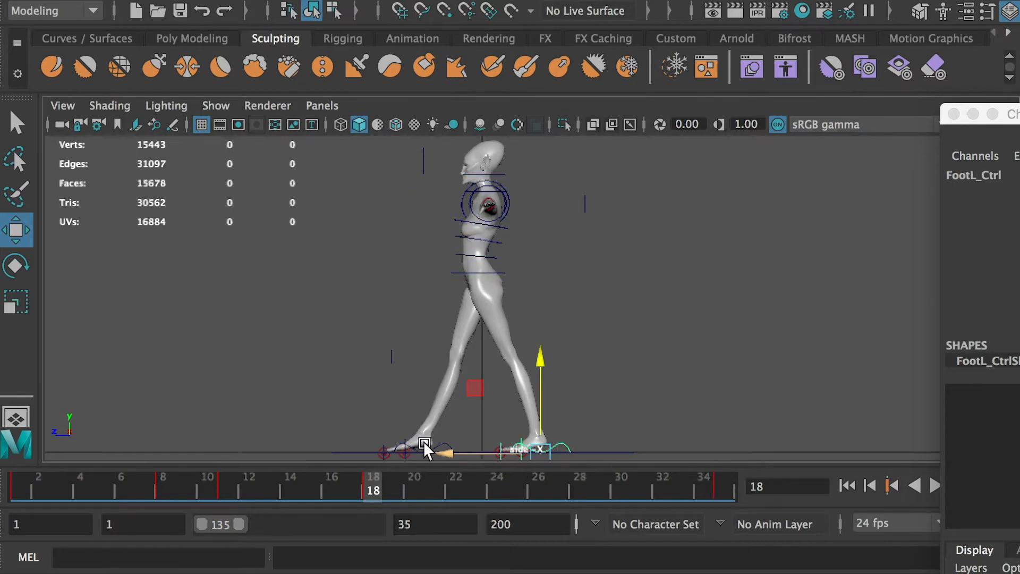
click(17, 478)
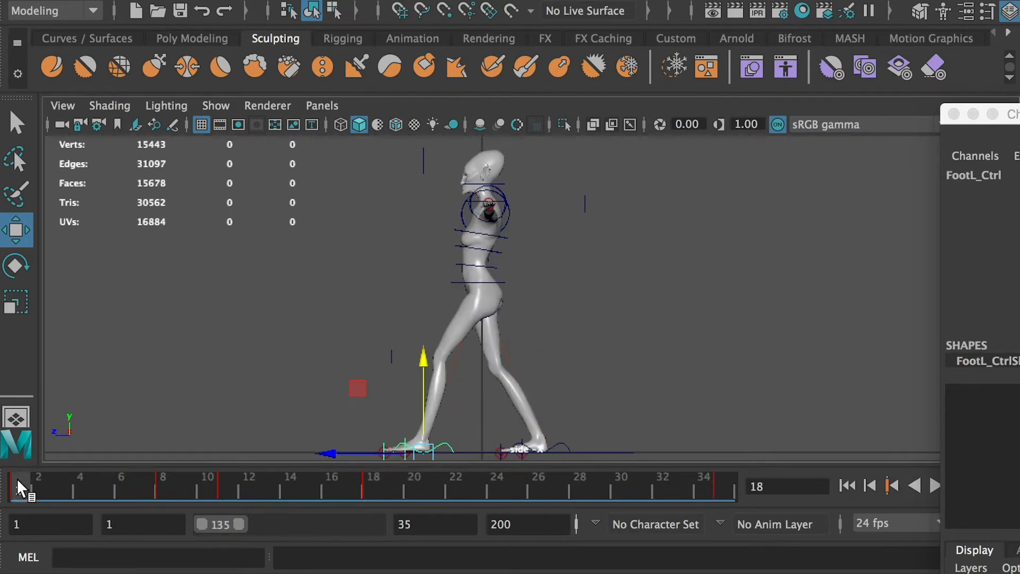
click(491, 282)
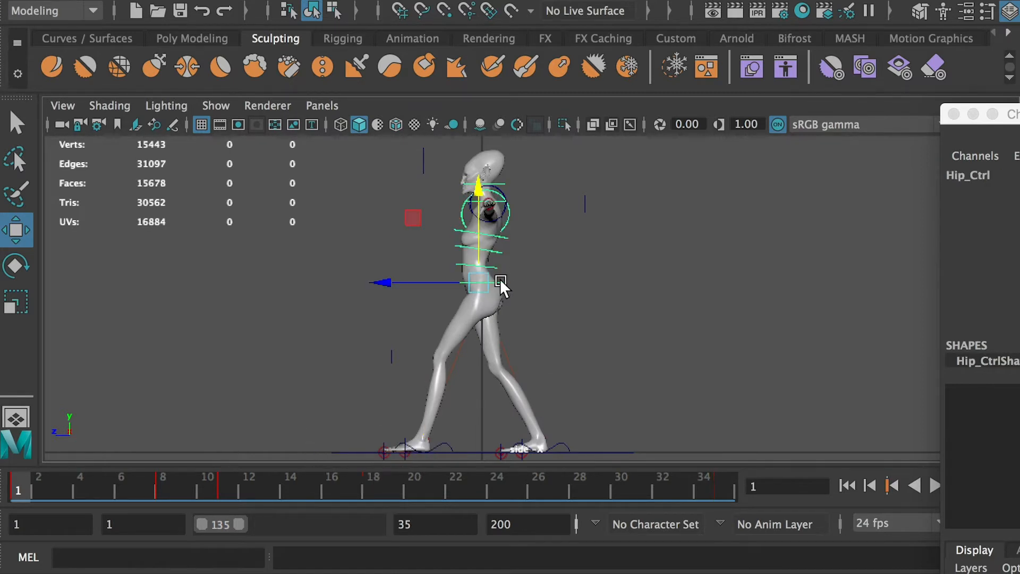
right_click(20, 476)
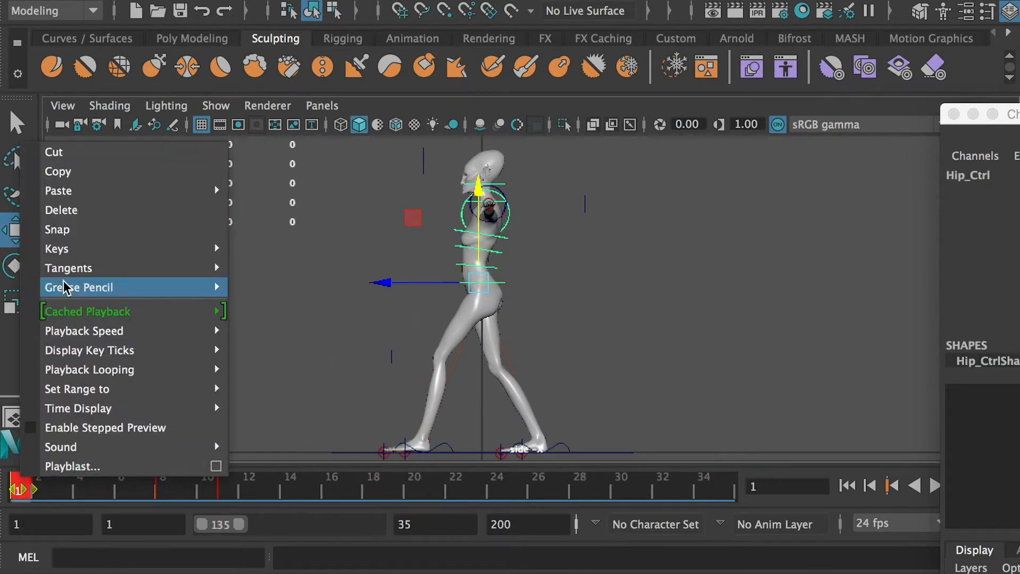
click(56, 173)
click(371, 484)
right_click(368, 485)
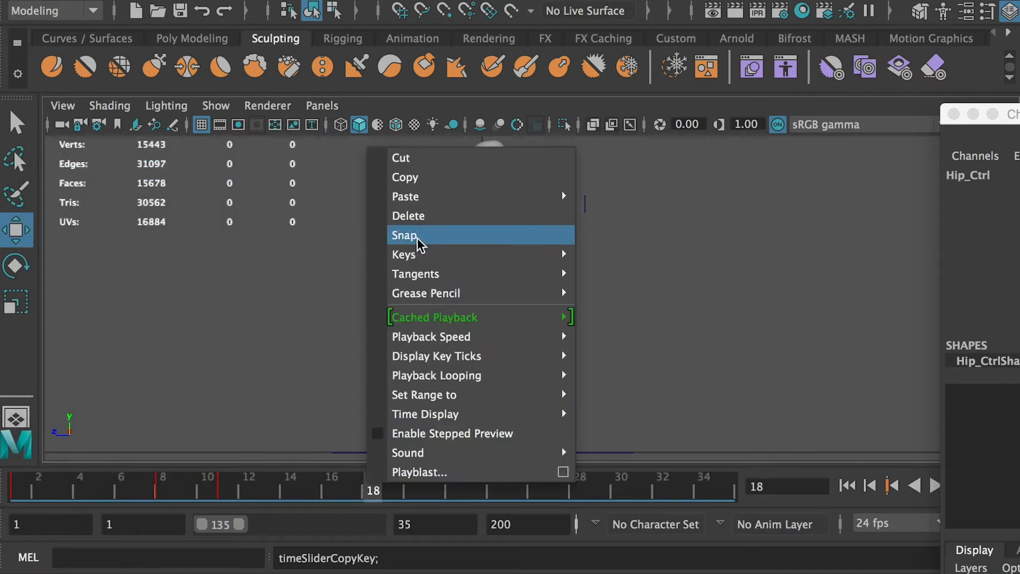
mouse_move(453, 200)
click(641, 214)
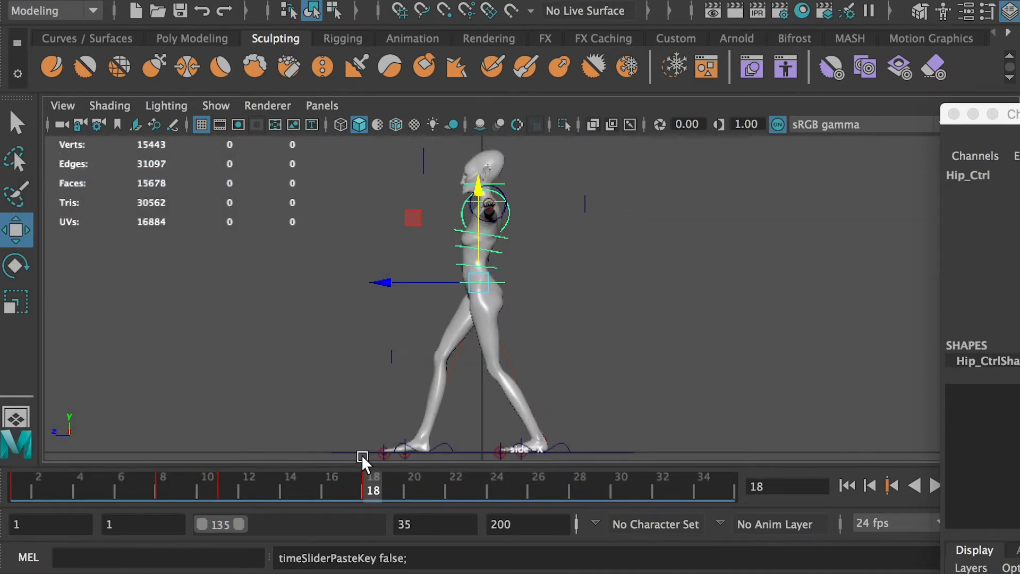
Step: Check the hip motion up to frame 18 and paste the copied hip key at frame 35
key(alt+v)
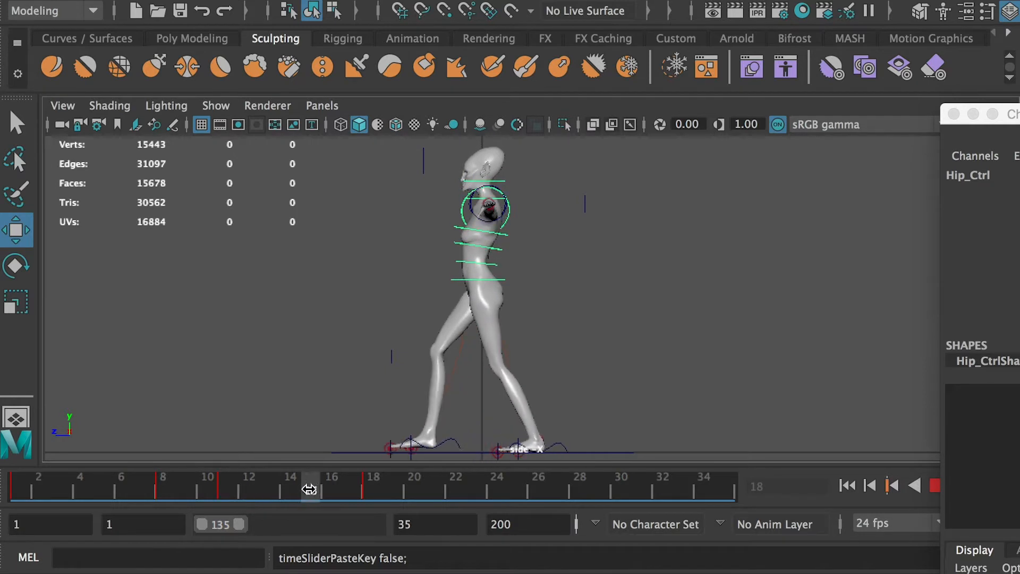
click(355, 490)
drag(359, 490, 375, 488)
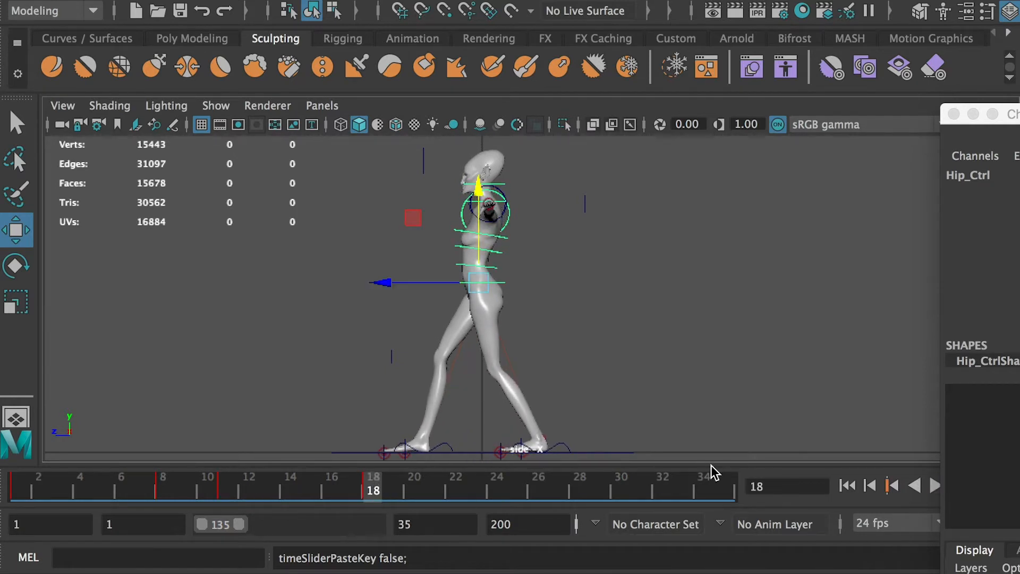
click(730, 487)
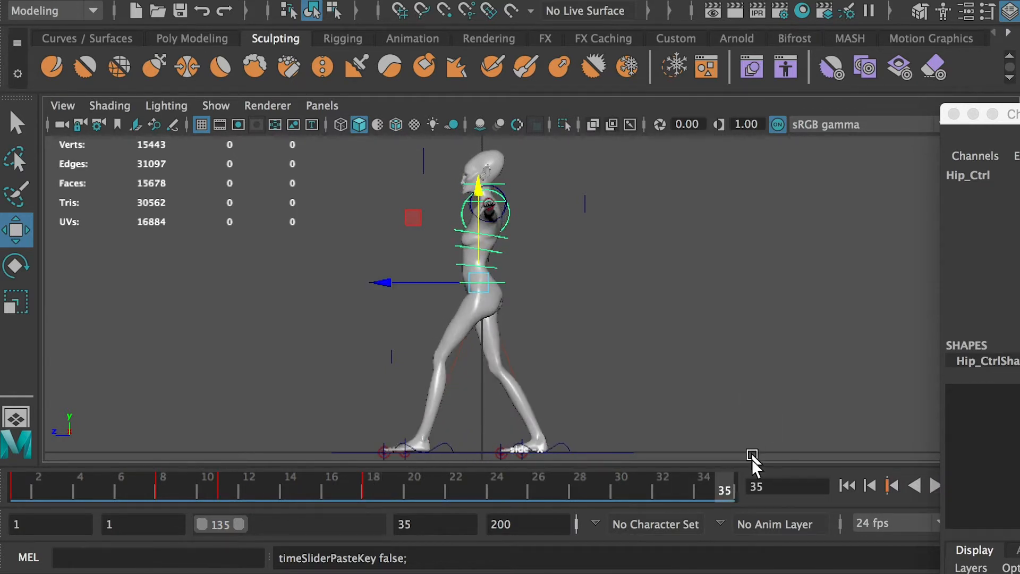
right_click(726, 486)
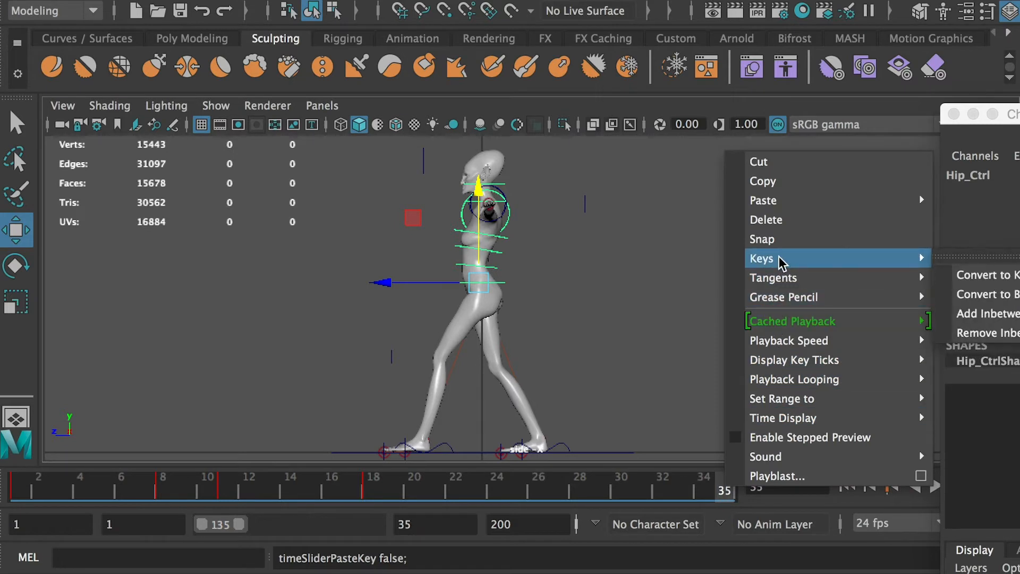
mouse_move(786, 207)
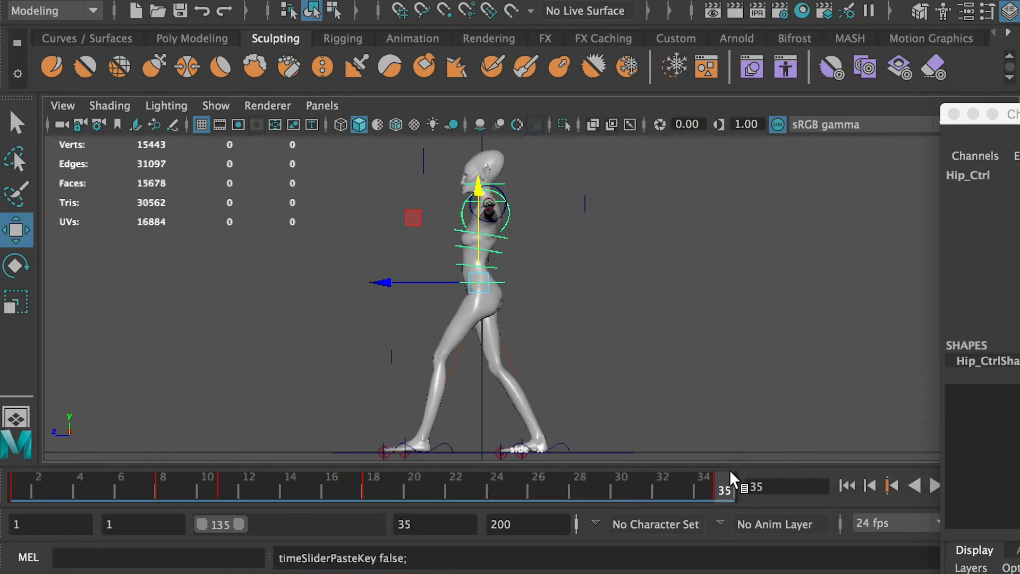
Step: At frame 25, move the right foot control slightly forward along the ground and key it
click(365, 483)
key(alt+v)
click(517, 486)
click(522, 451)
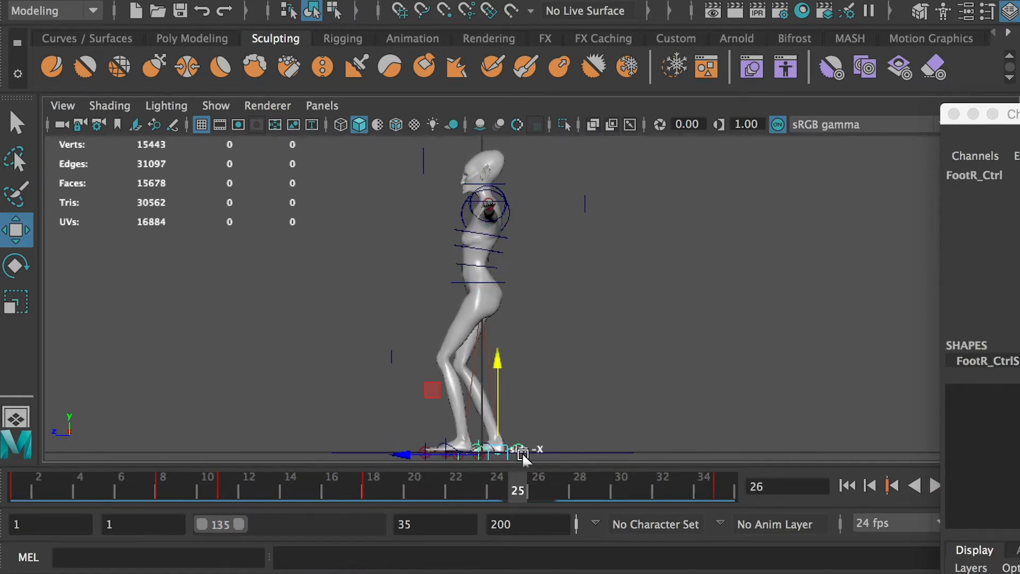
drag(434, 457, 407, 455)
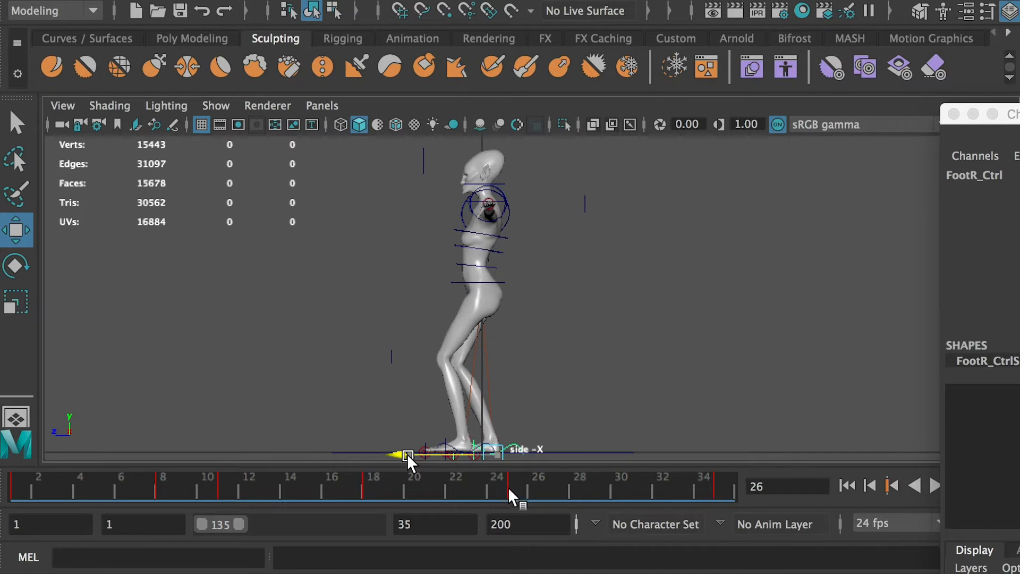
Step: Key the right foot control, shift the left foot control backward at frame 25 and key it, comparing the pose with frame 8
key(s)
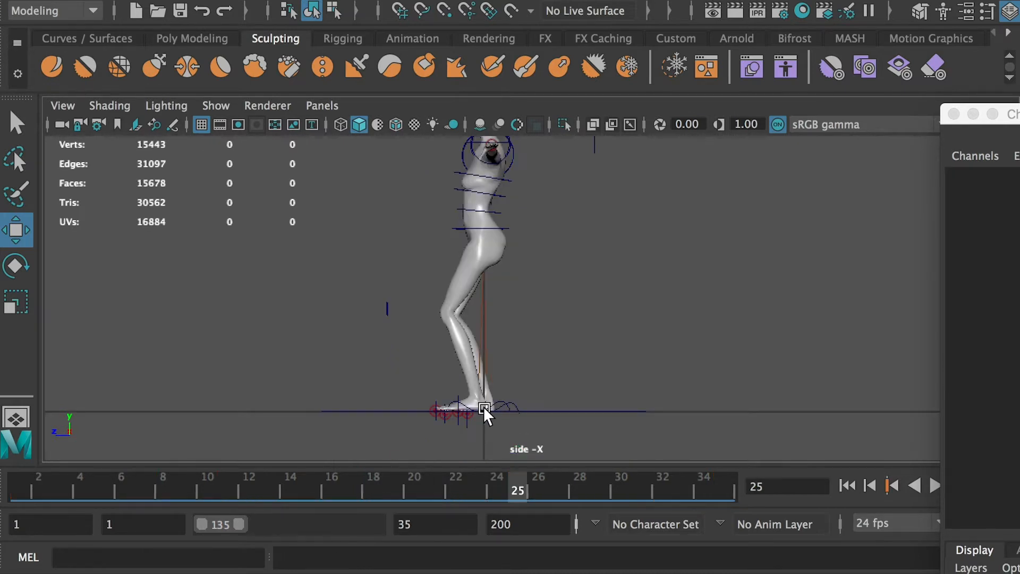
click(483, 406)
drag(432, 405, 466, 404)
key(s)
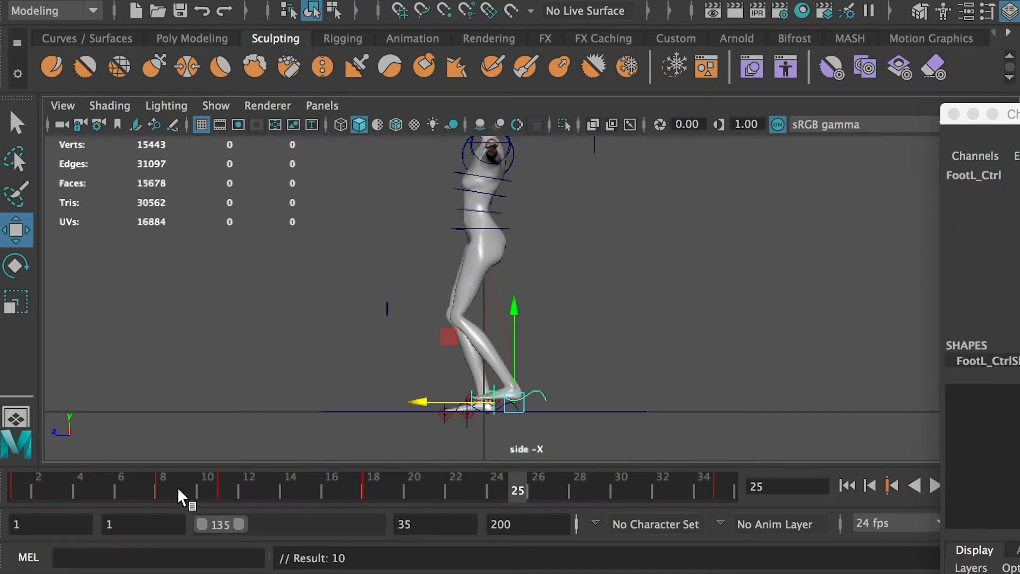
click(163, 490)
click(509, 488)
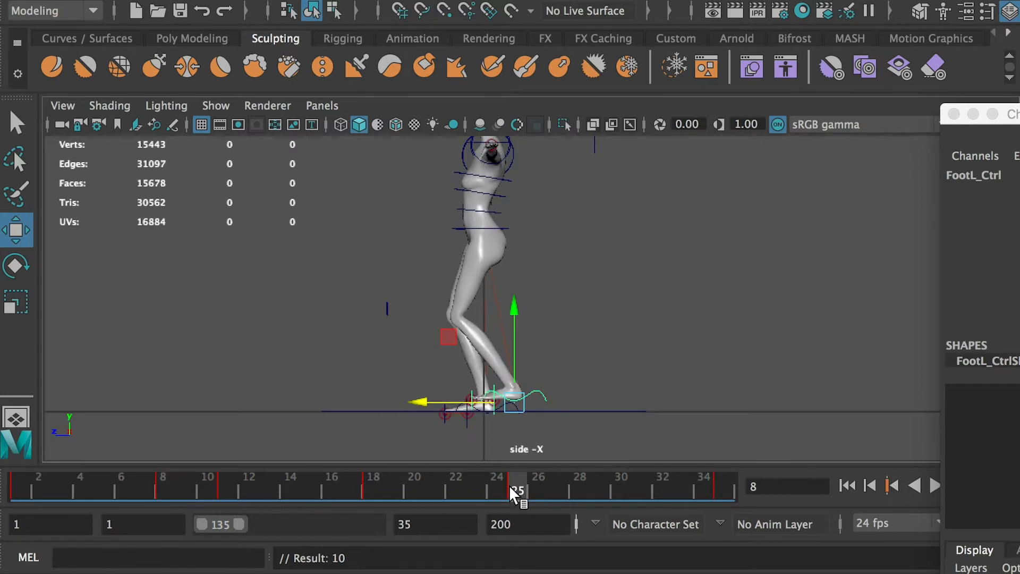
click(177, 485)
click(518, 487)
click(164, 490)
Step: At frame 28, move the left foot control forward along the ground and key it, comparing the pose with frame 11
click(579, 487)
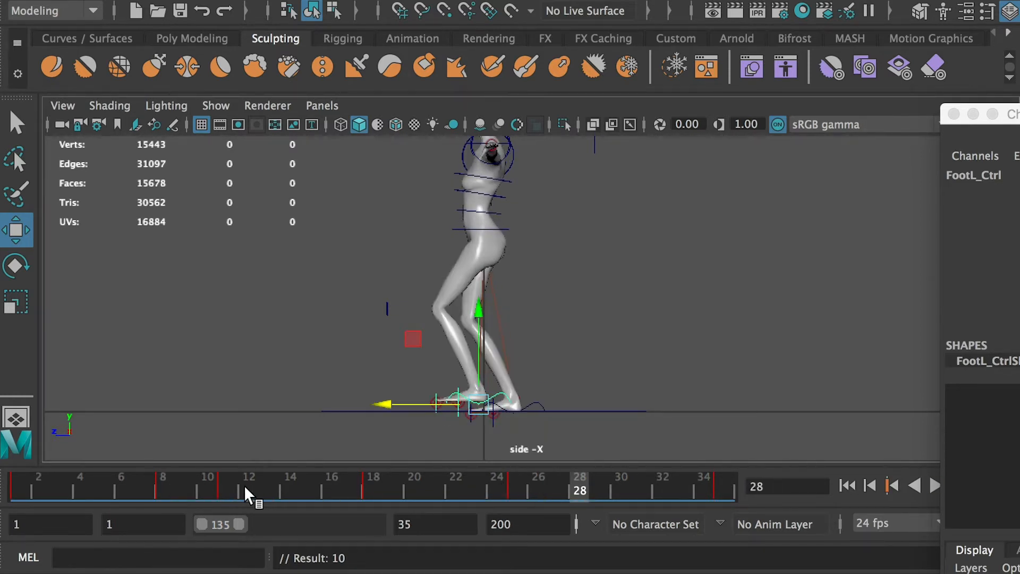
click(228, 487)
click(574, 488)
drag(394, 397, 365, 401)
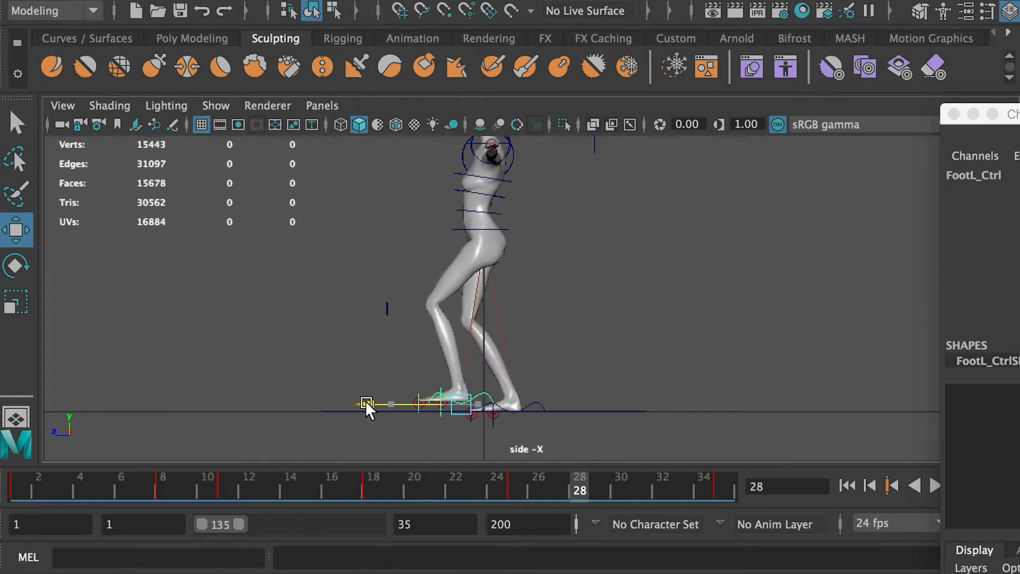
key(s)
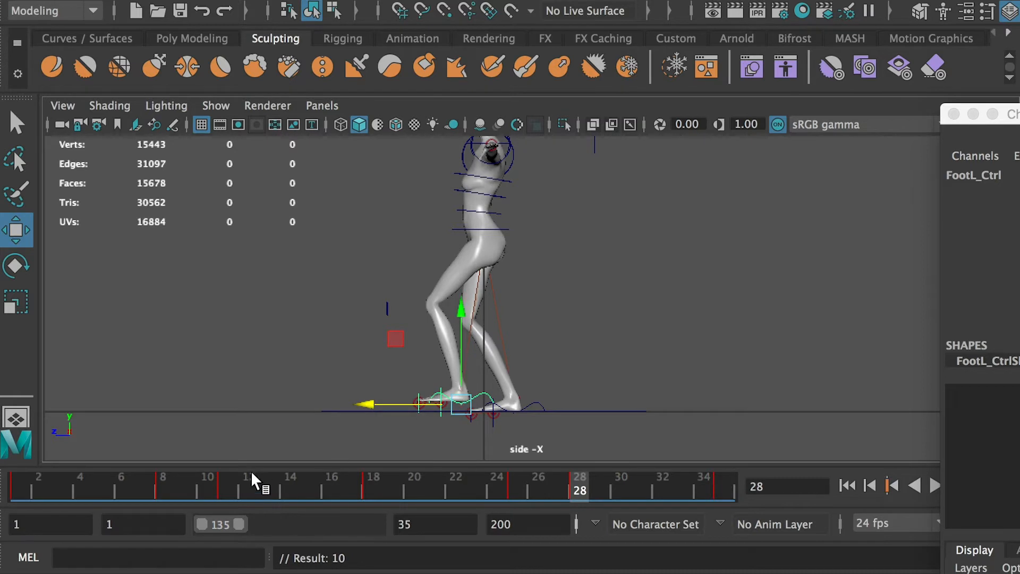
click(223, 488)
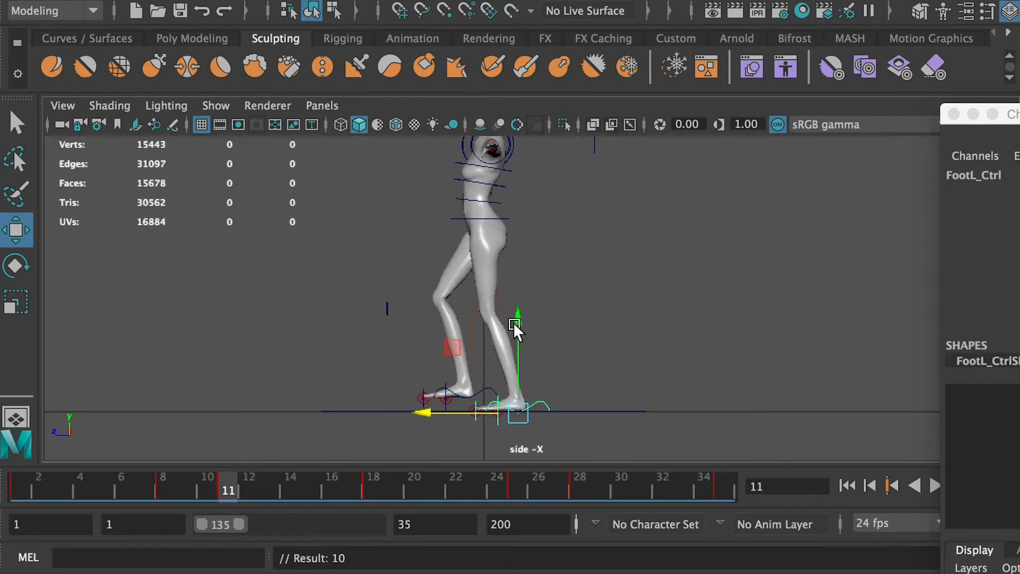
click(571, 489)
Step: Copy the hip control's key from frame 8 and paste it at frame 25
click(517, 488)
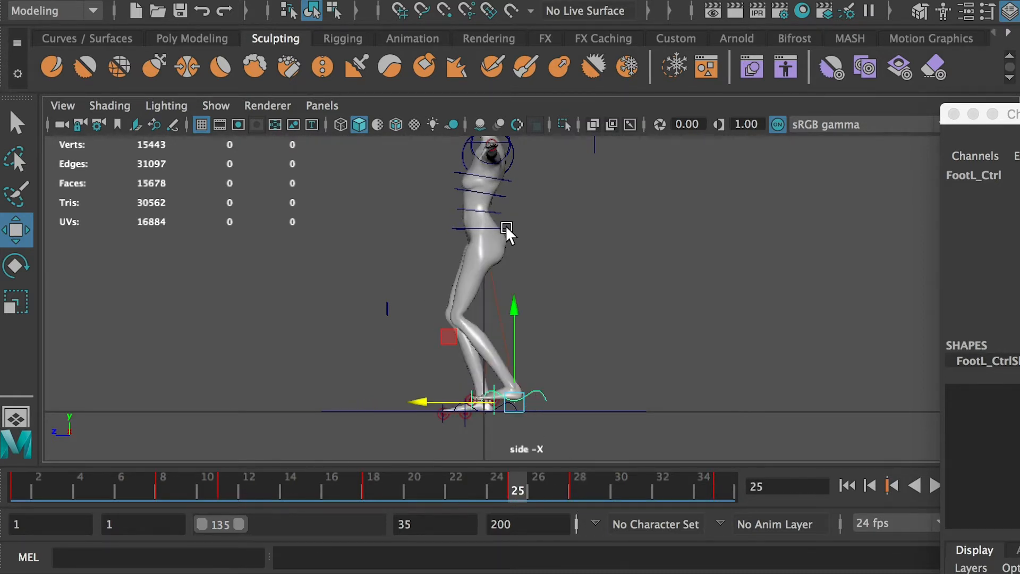
click(505, 225)
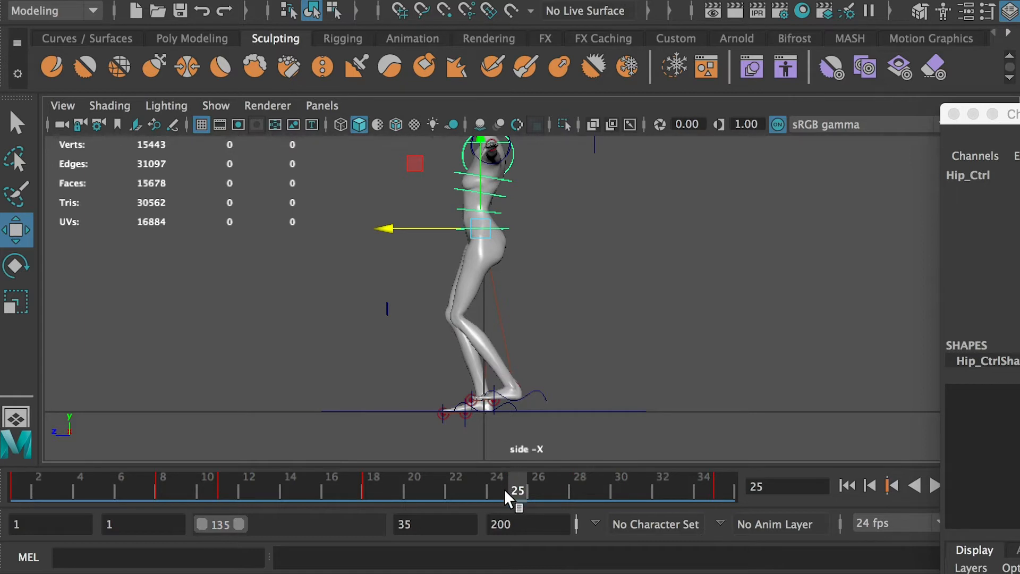
click(163, 488)
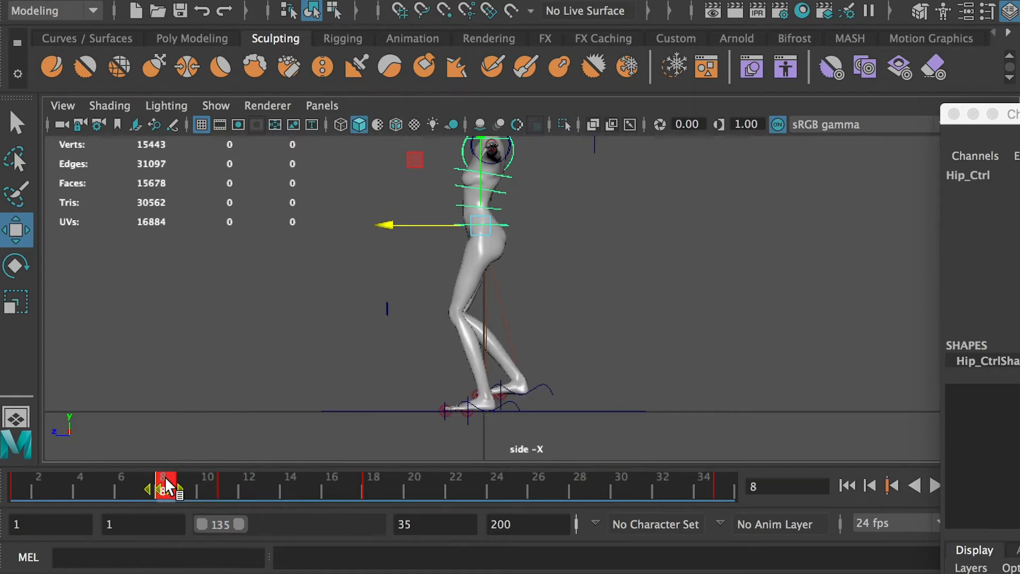
right_click(165, 477)
click(199, 173)
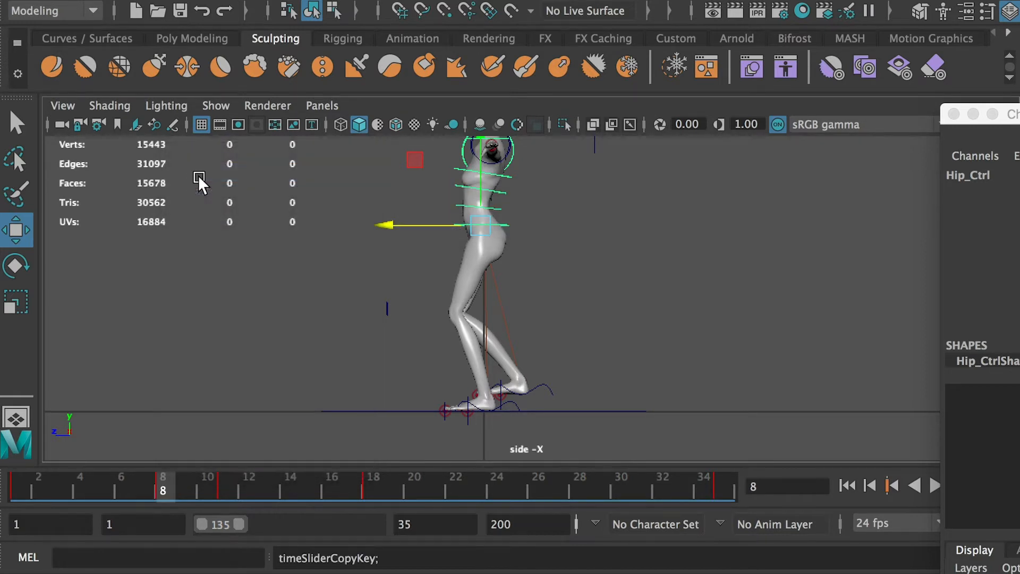
click(514, 482)
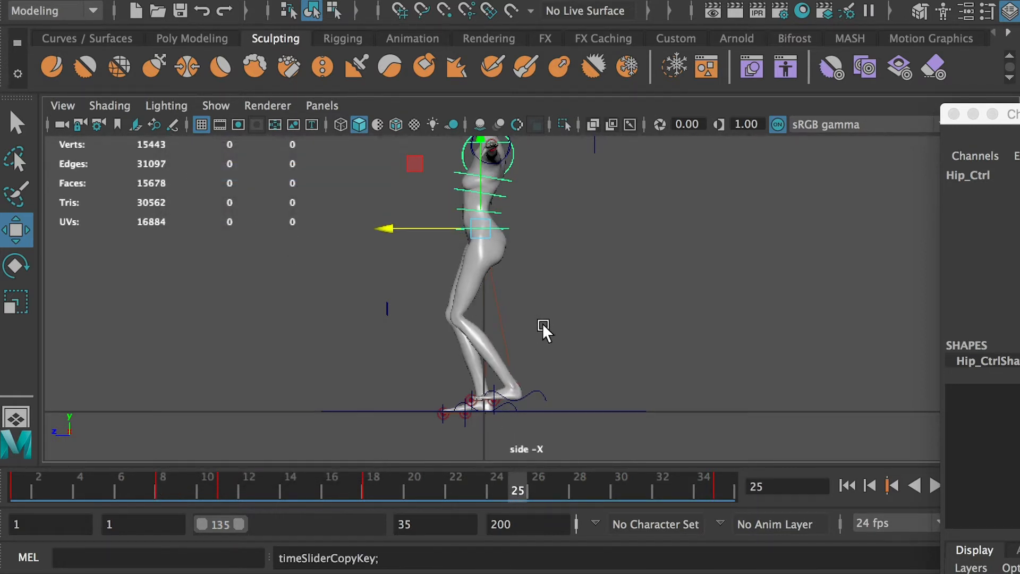
right_click(519, 484)
mouse_move(660, 209)
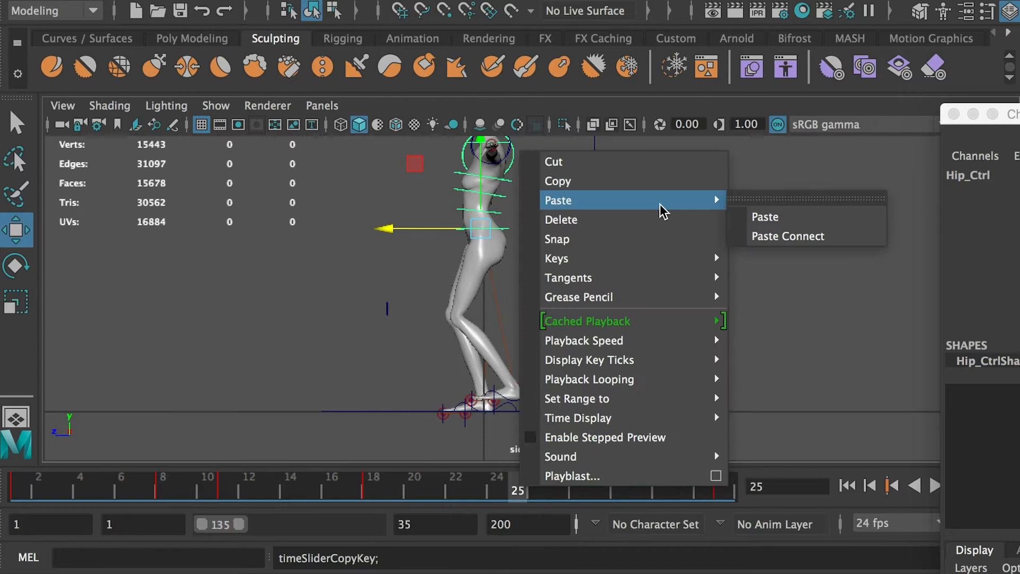
click(757, 214)
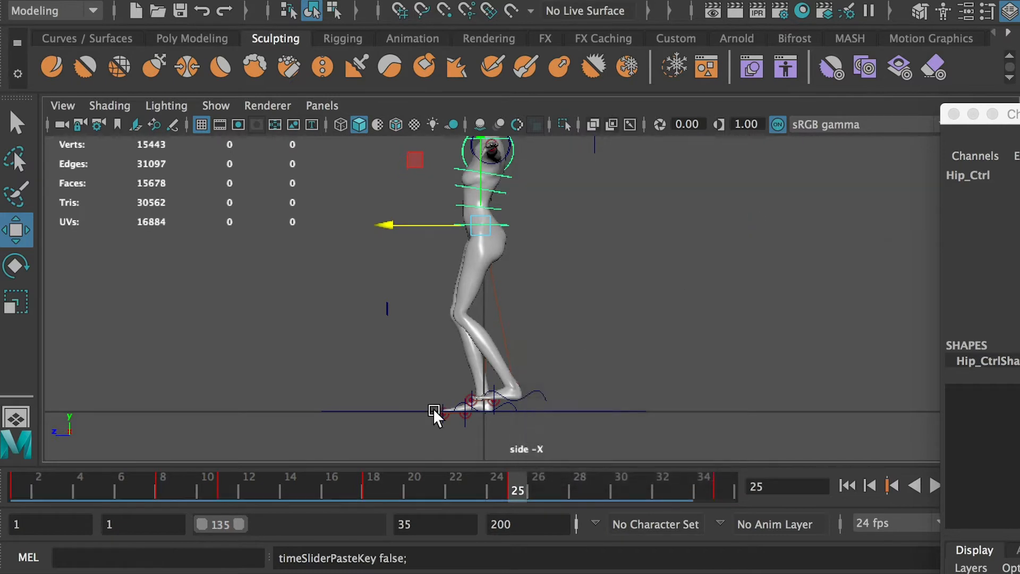
Step: Copy the hip control's key from frame 11 and paste it at frame 28
click(575, 485)
click(223, 478)
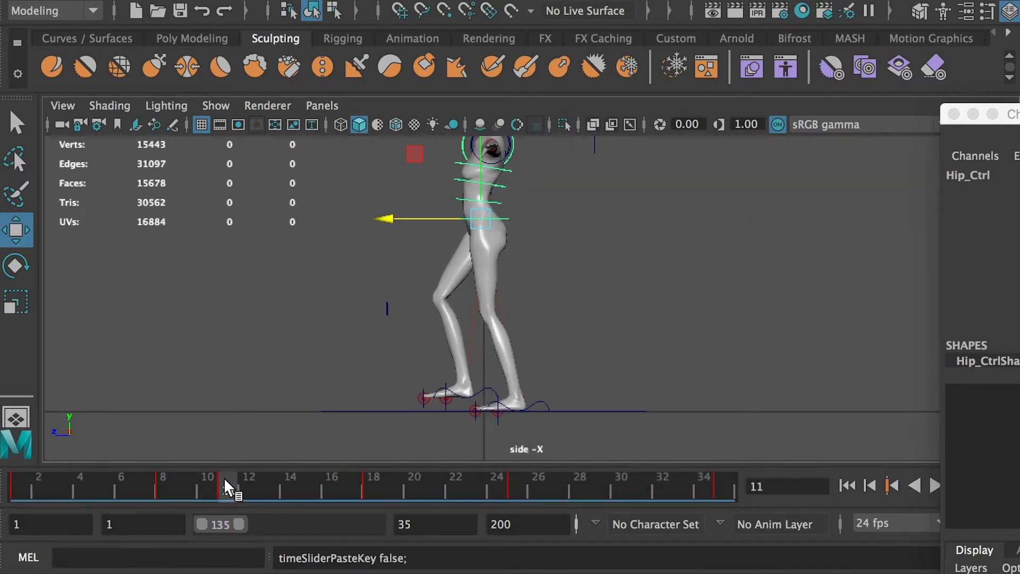
shift+click(222, 477)
right_click(222, 477)
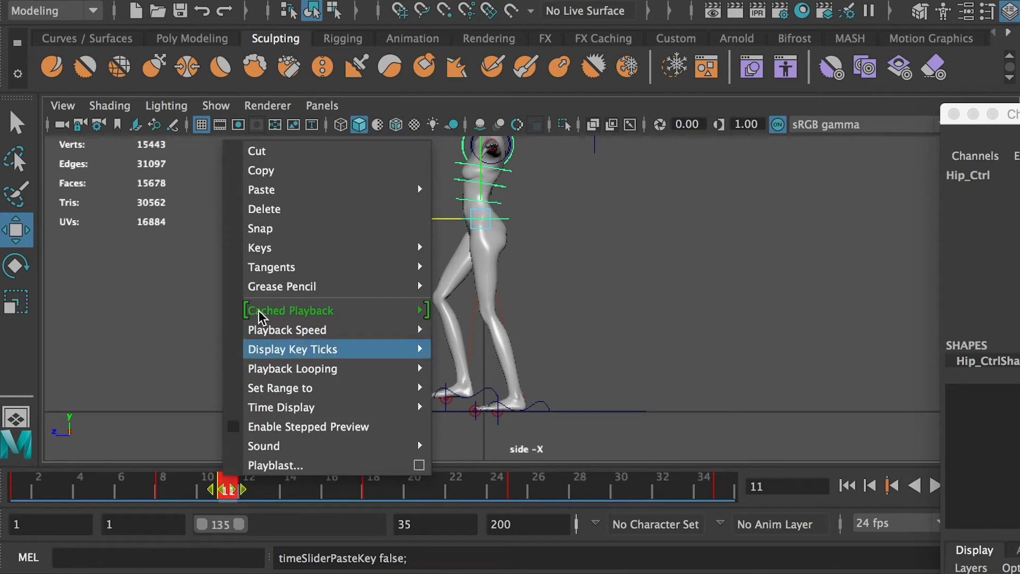
click(255, 170)
click(580, 487)
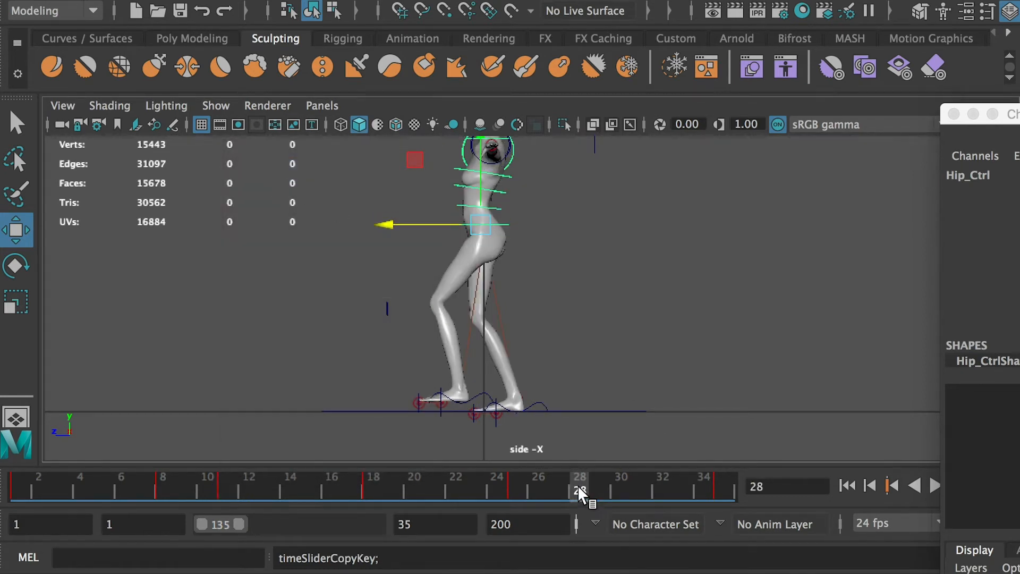
right_click(578, 484)
mouse_move(765, 197)
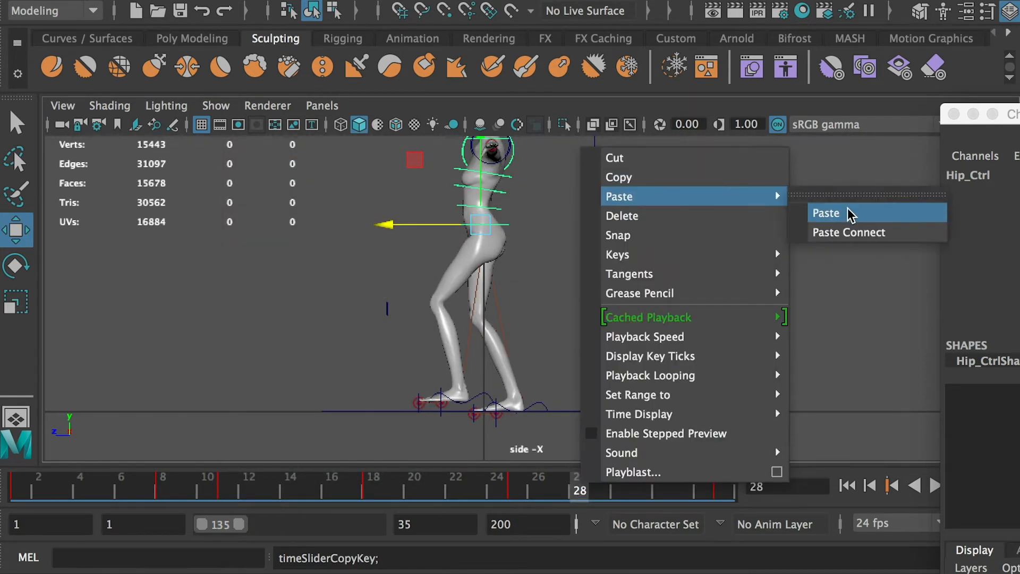
click(786, 214)
Step: Review the walk cycle's playback in the side view and in the front view with the whole character framed
drag(558, 479, 602, 483)
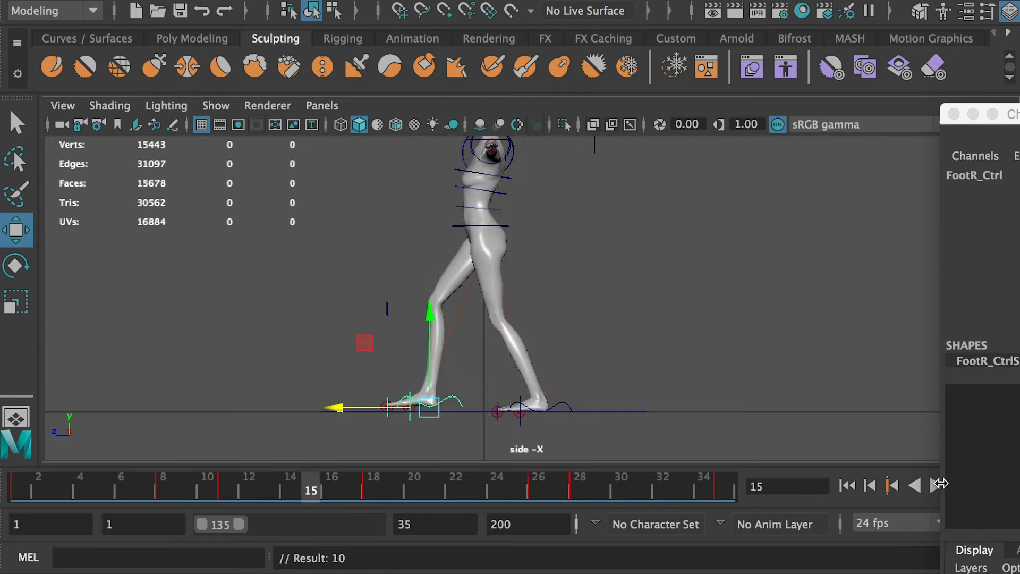
click(932, 483)
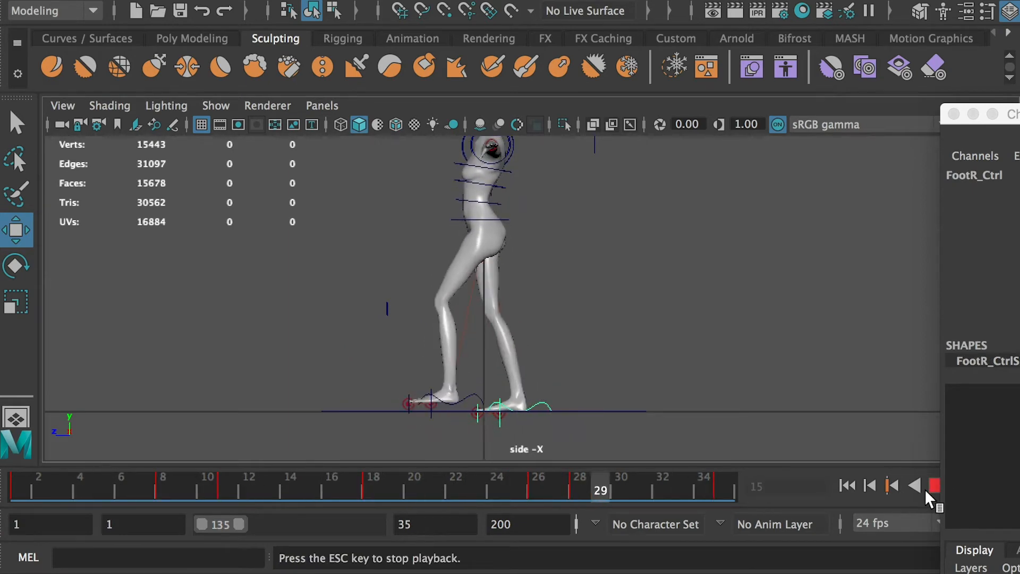
click(933, 485)
key(space)
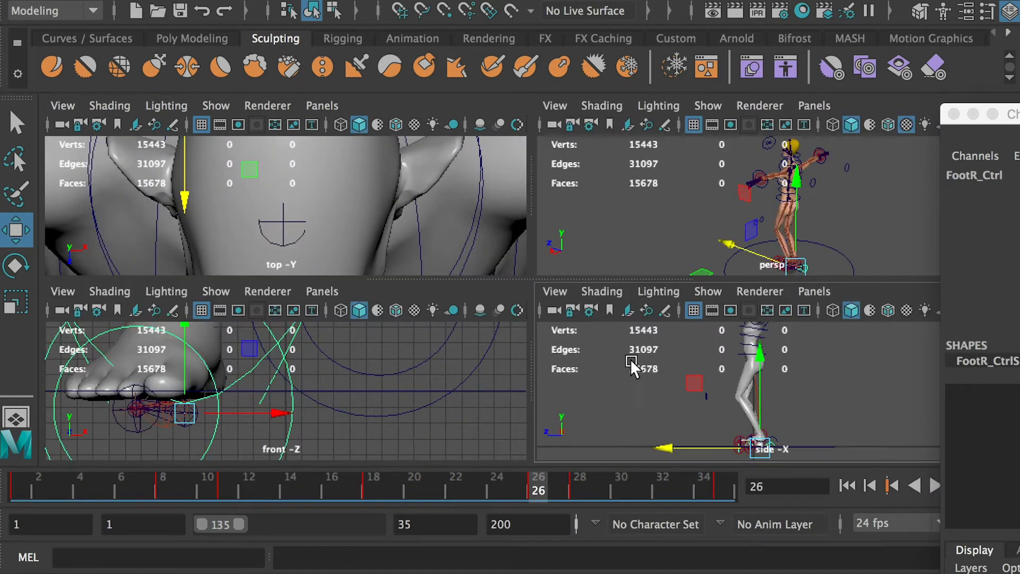
key(space)
scroll(474, 371, down, 3)
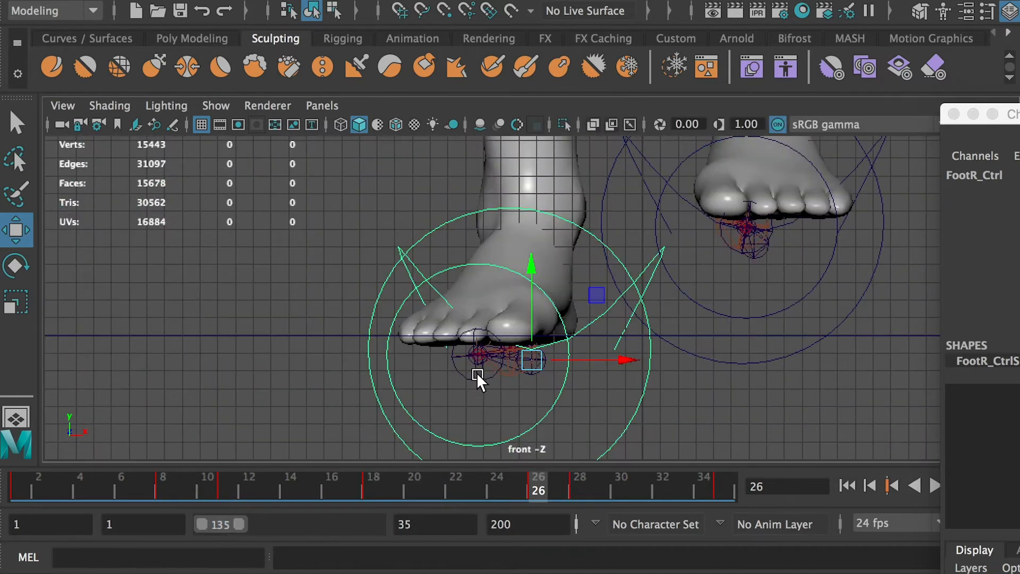
scroll(765, 356, down, 3)
click(933, 485)
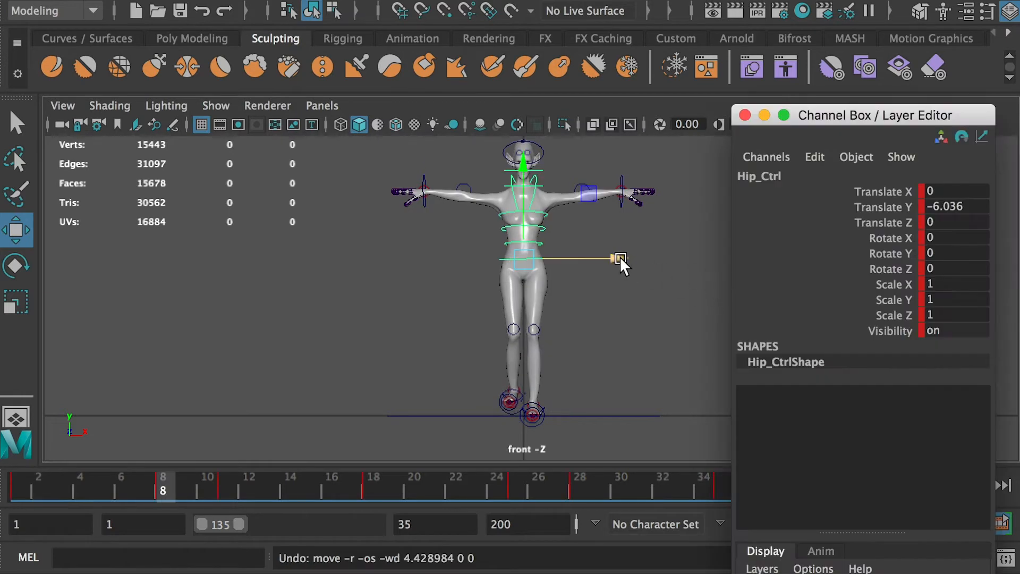
Step: At frame 8, shift the hip control sideways over the planted foot with Translate X set to 6 and key it
drag(620, 258, 632, 259)
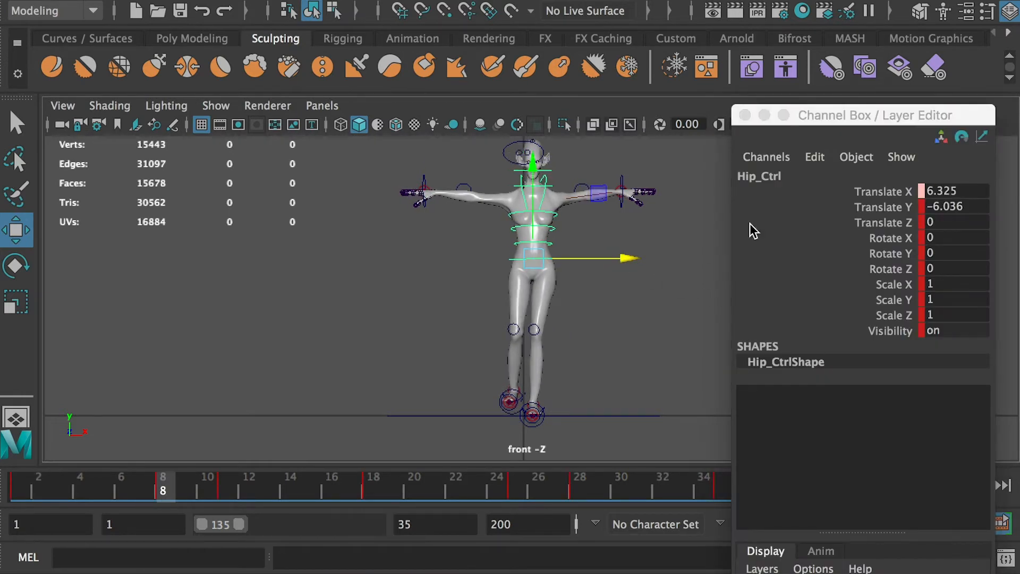
double_click(955, 190)
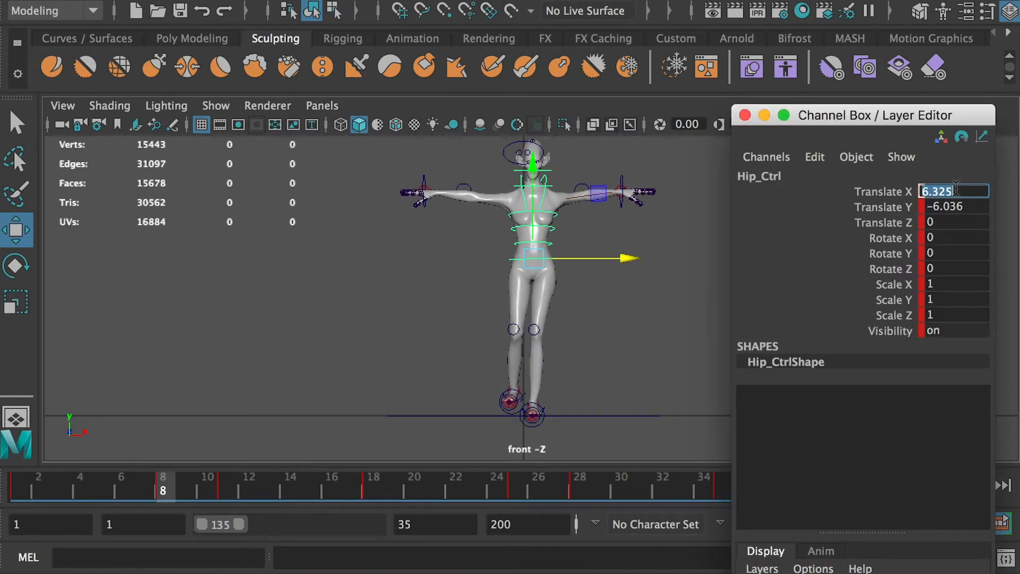
text(6)
key(Return)
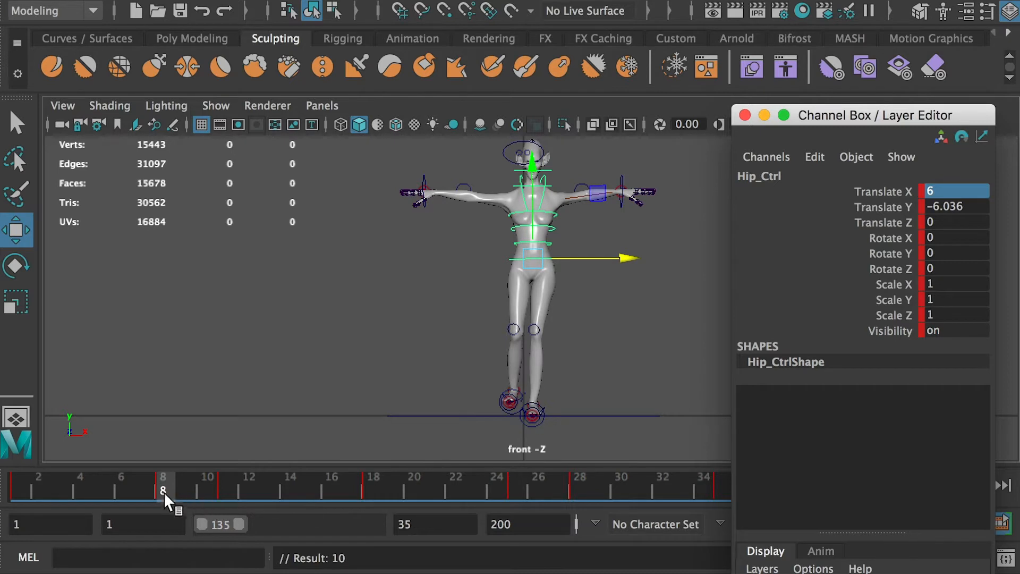
Step: At frame 11, set the hip control's Translate X to 7 and key it
drag(164, 492, 221, 495)
double_click(947, 190)
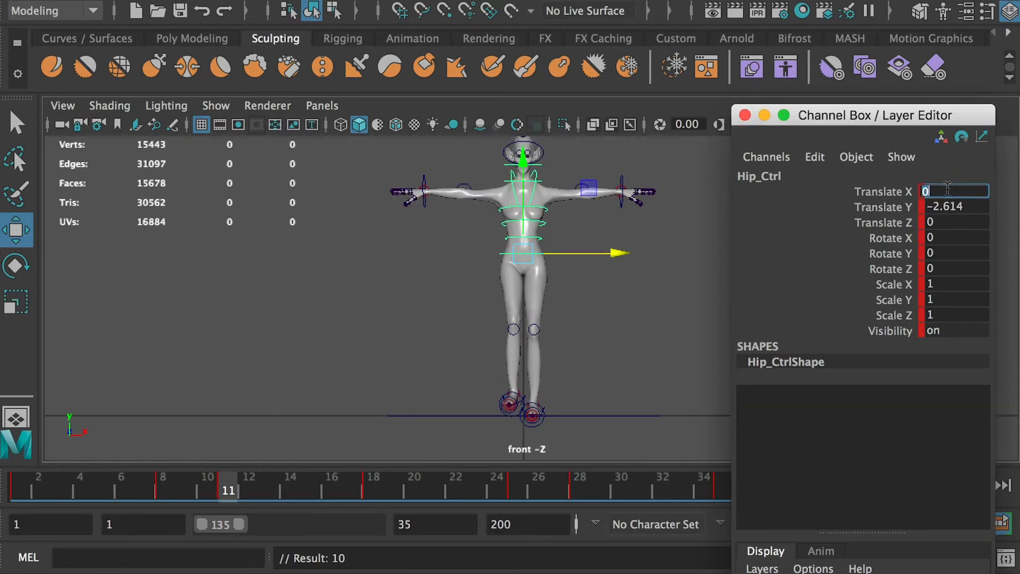
text(7)
key(Return)
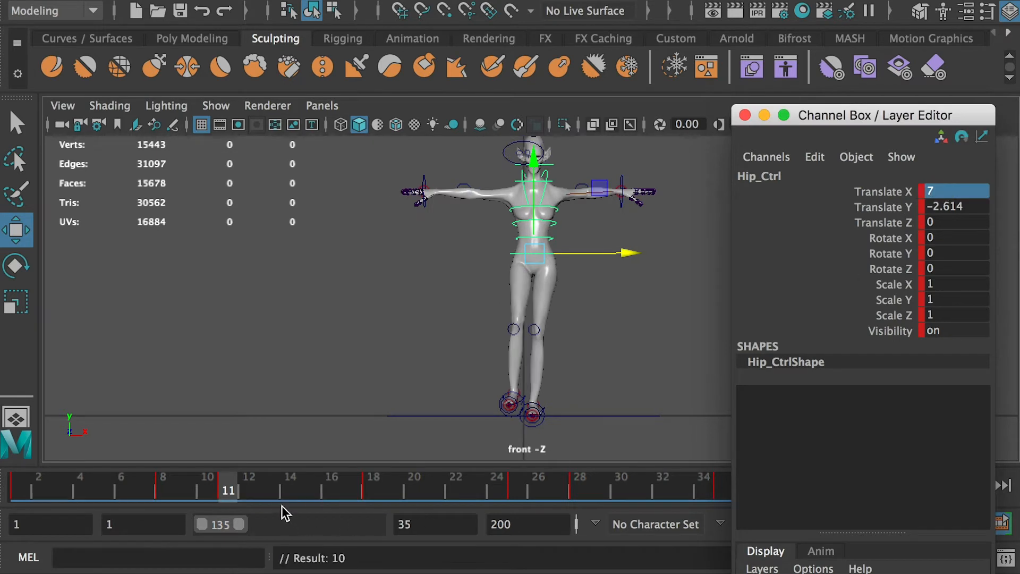
Step: At frame 25, shift the hip control to the opposite side with Translate X set to -6 and key it
drag(249, 491, 517, 488)
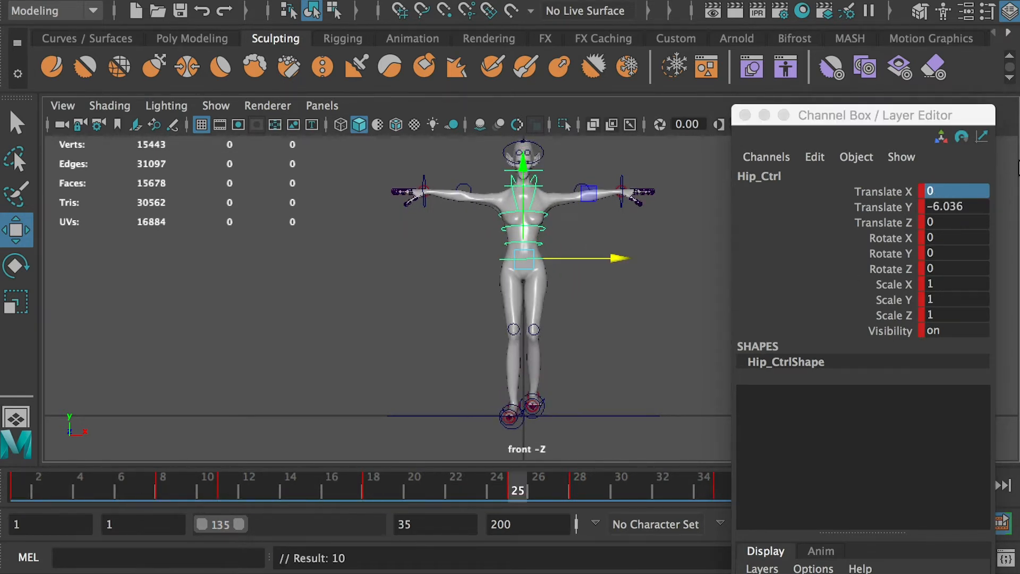
click(945, 191)
text(-2.6)
key(Return)
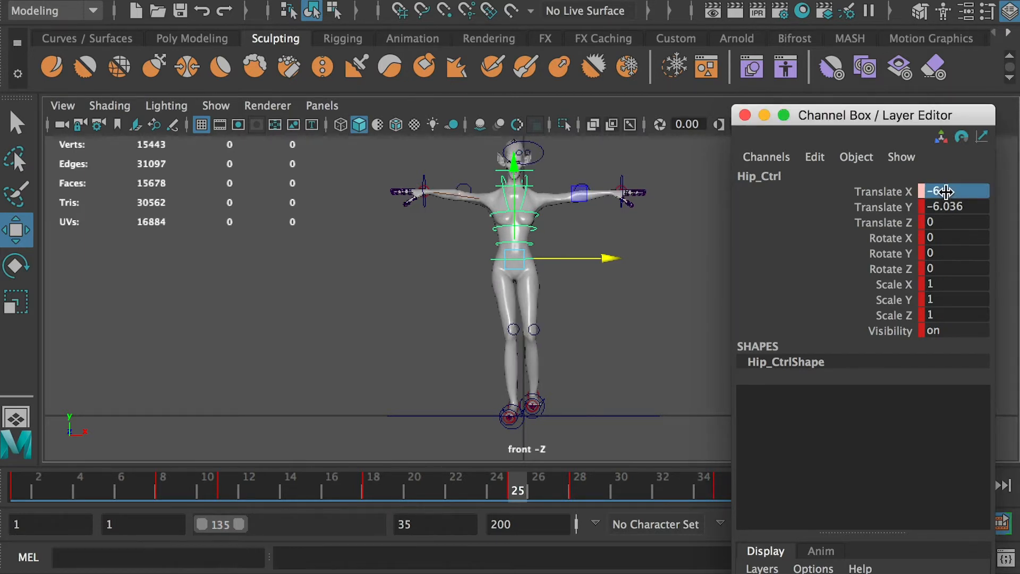
key(s)
Step: At frame 28, set the hip control's Translate X to -7 and play back the side-to-side hip sway
click(583, 486)
click(952, 190)
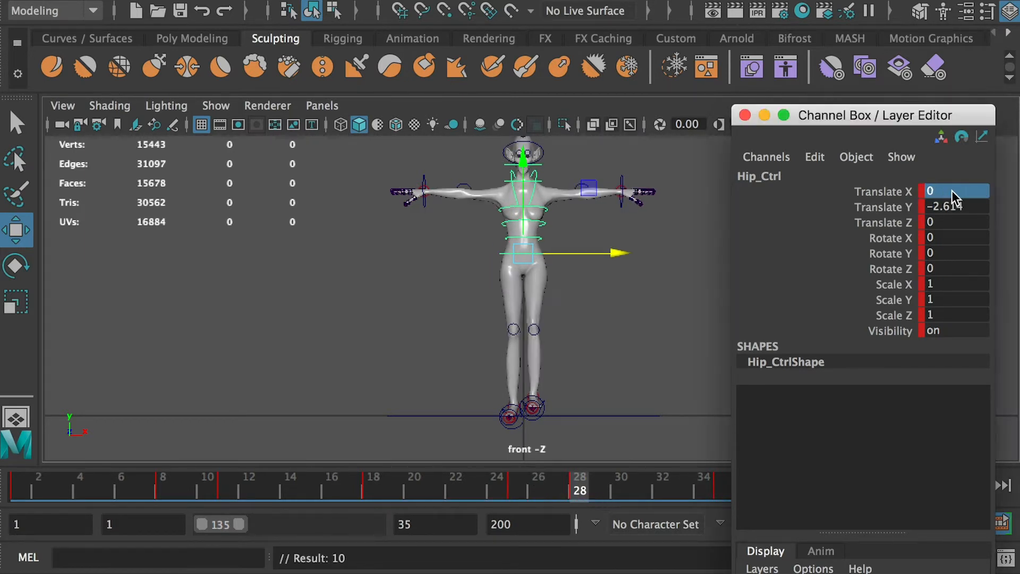
text(-7)
key(Return)
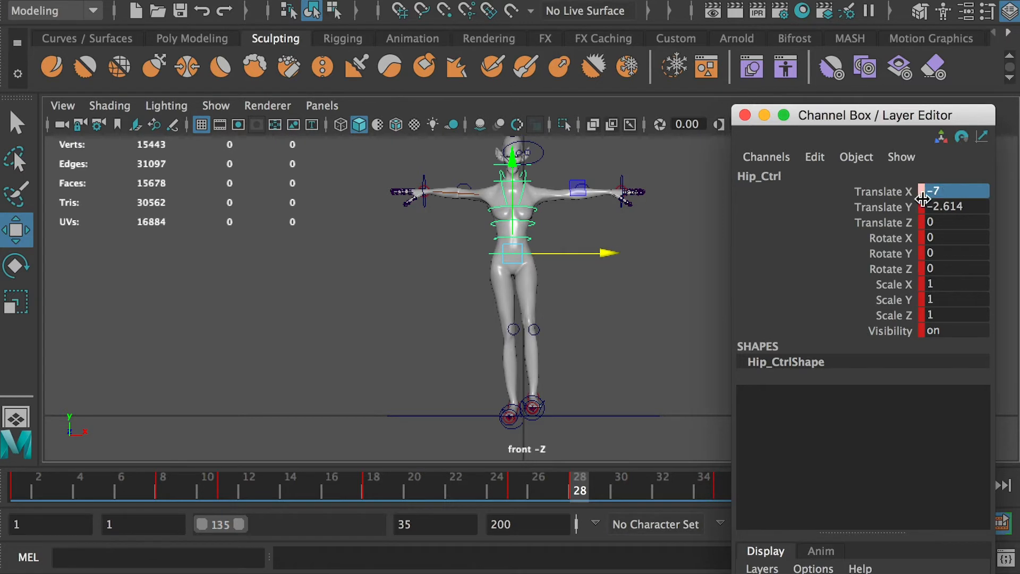
drag(546, 478, 392, 481)
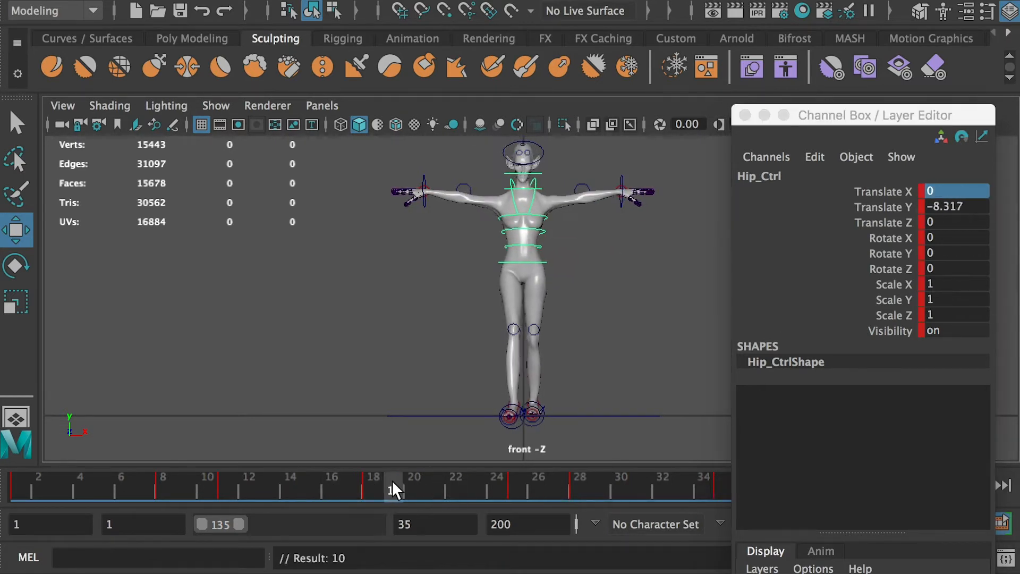
click(937, 482)
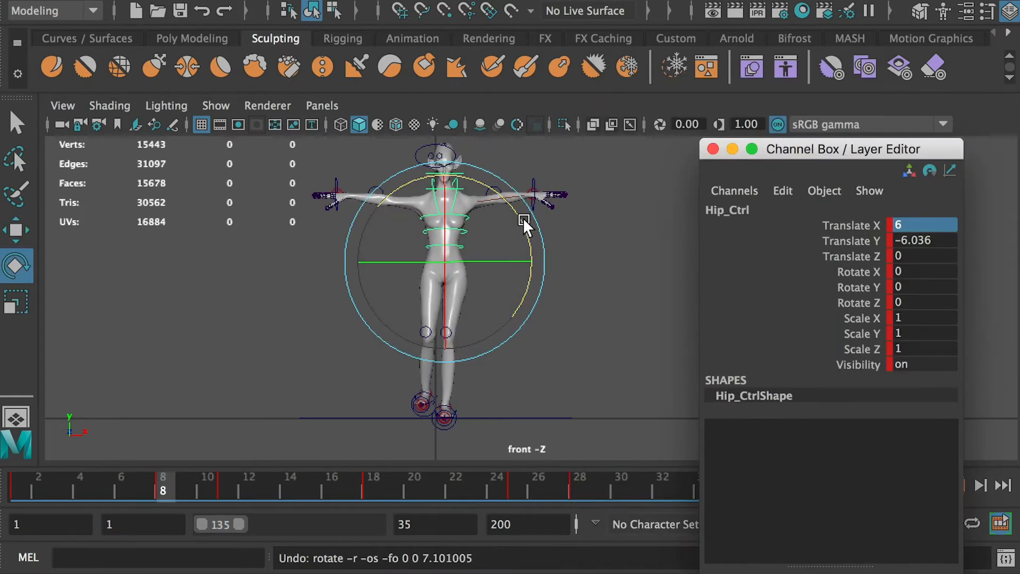
Step: At frame 8, tilt the hip control by setting its Rotate Z to 5 and key it
drag(522, 220, 518, 215)
click(926, 303)
click(927, 302)
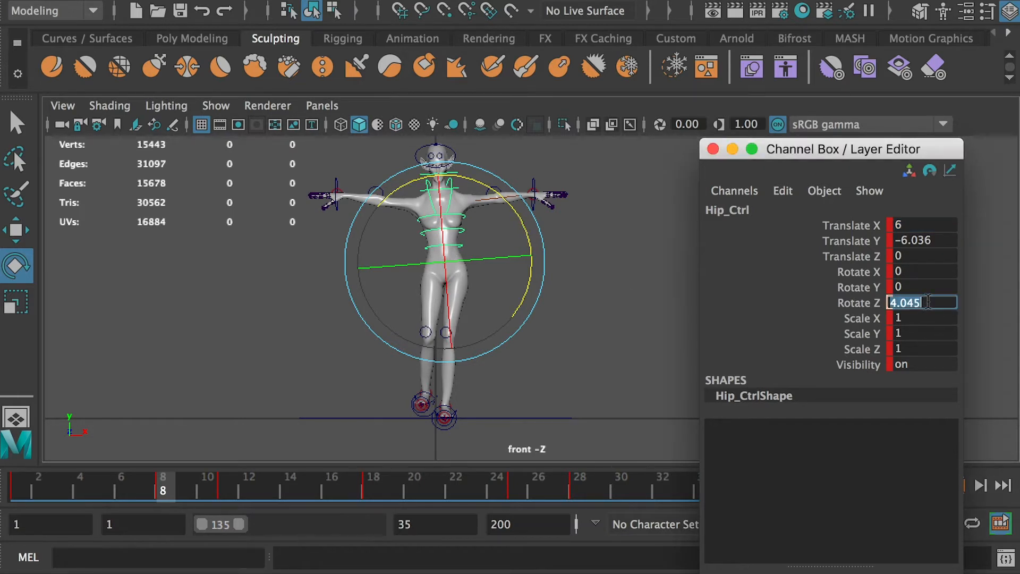
key(BackSpace)
text(5)
key(Return)
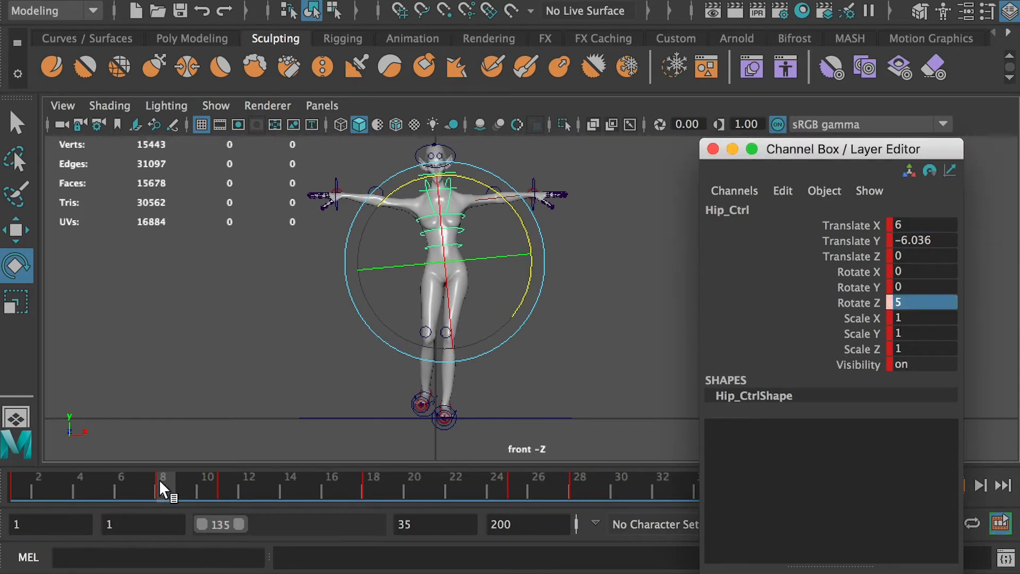
Step: At frame 11, set the hip control's Rotate Z to 6 and key the tilt
click(222, 485)
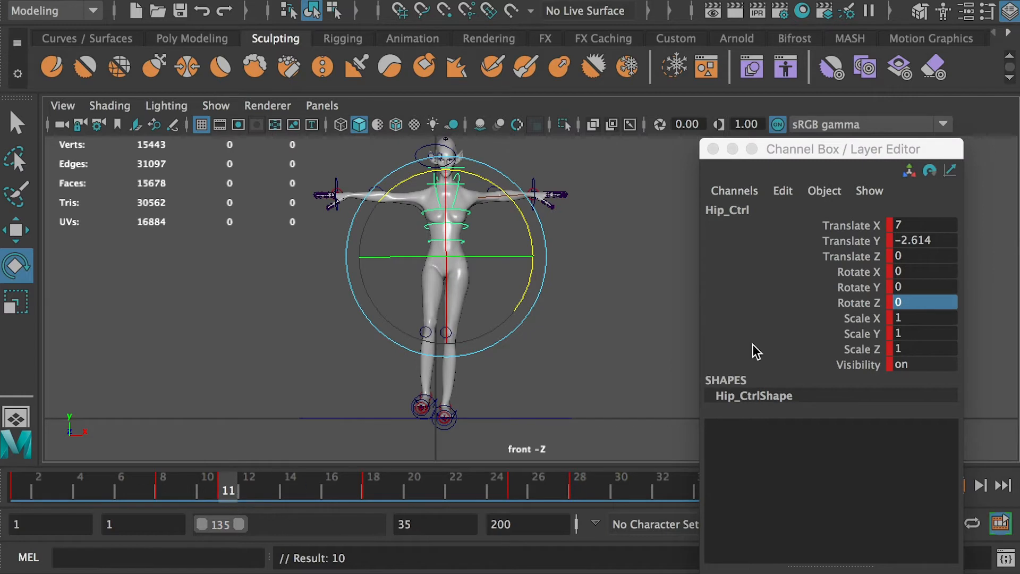
double_click(909, 304)
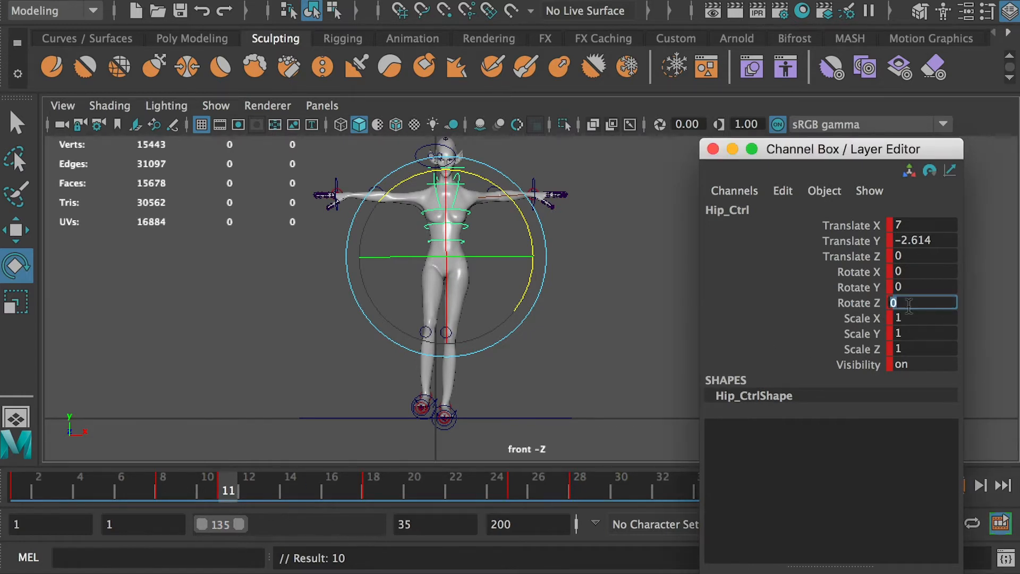
text(6)
key(Return)
mouse_move(253, 492)
mouse_down()
mouse_move(173, 485)
mouse_move(501, 484)
mouse_move(157, 495)
mouse_move(256, 500)
mouse_up()
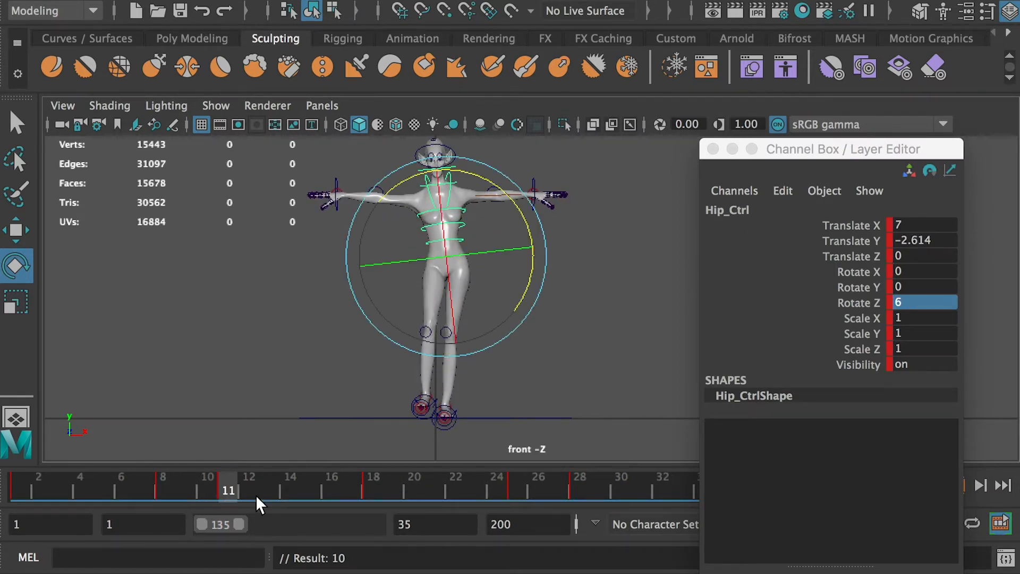
Step: At frame 25, tilt the hip control the opposite way with Rotate Z set to -5 and key it
click(518, 495)
click(911, 303)
text(-)
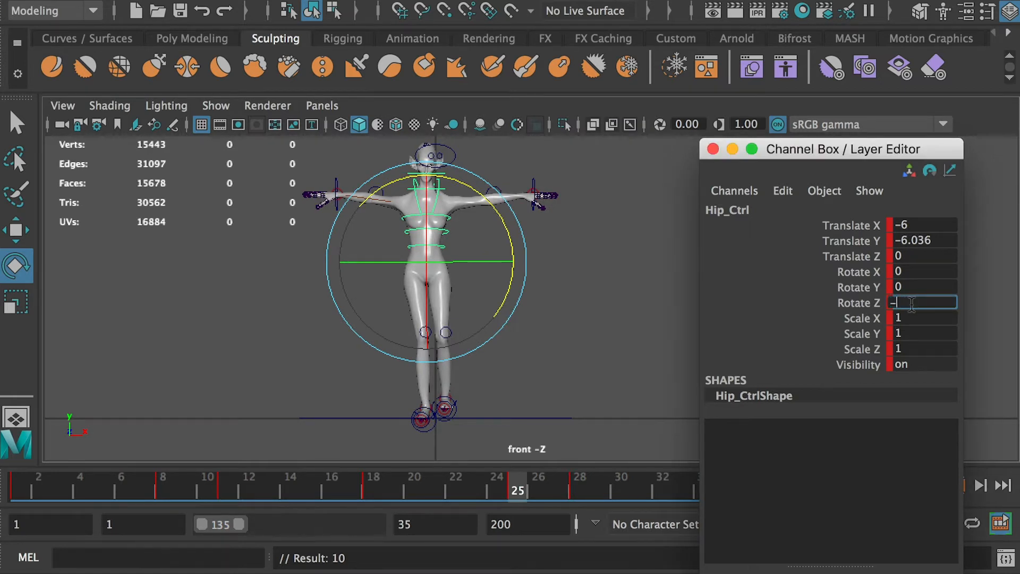
text(5)
key(Return)
key(s)
Step: At frame 28, set the hip control's Rotate Z to -5 and key the opposite tilt
click(580, 487)
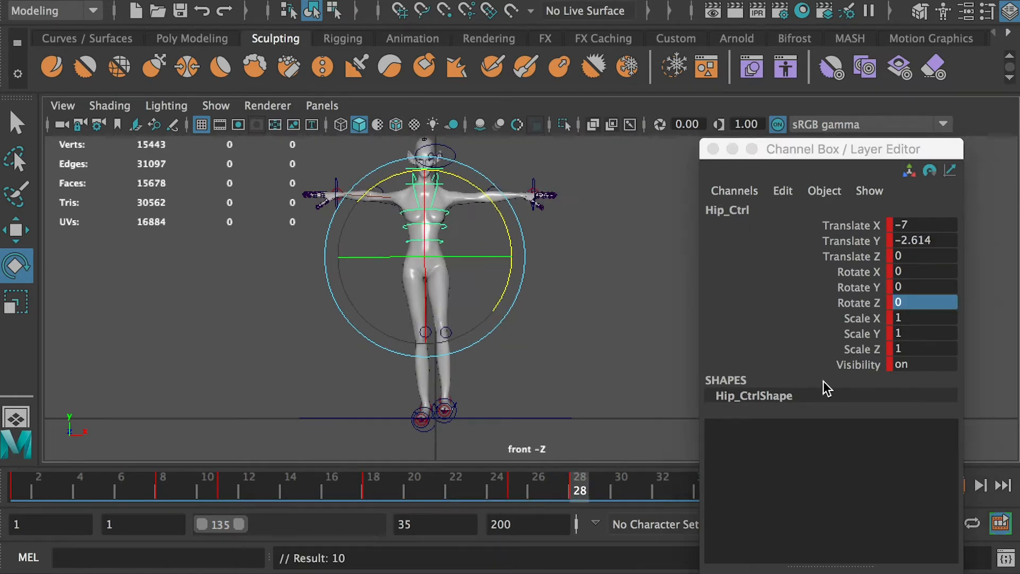
click(909, 301)
text(-5)
key(Return)
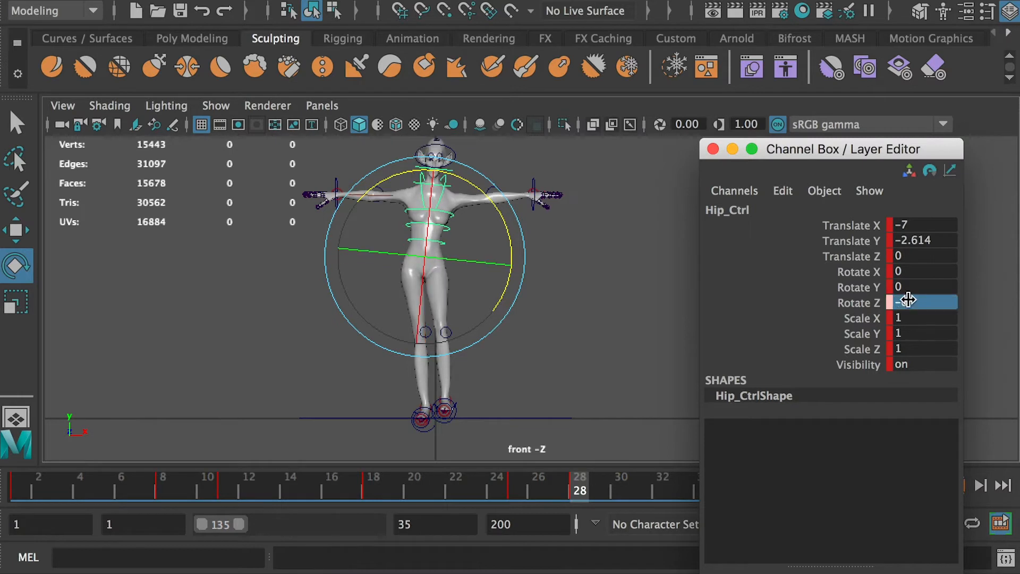
Step: At frame 8, counter-rotate the Spine1 control against the hip tilt with Rotate Z set to -8 and key it
drag(308, 475, 161, 491)
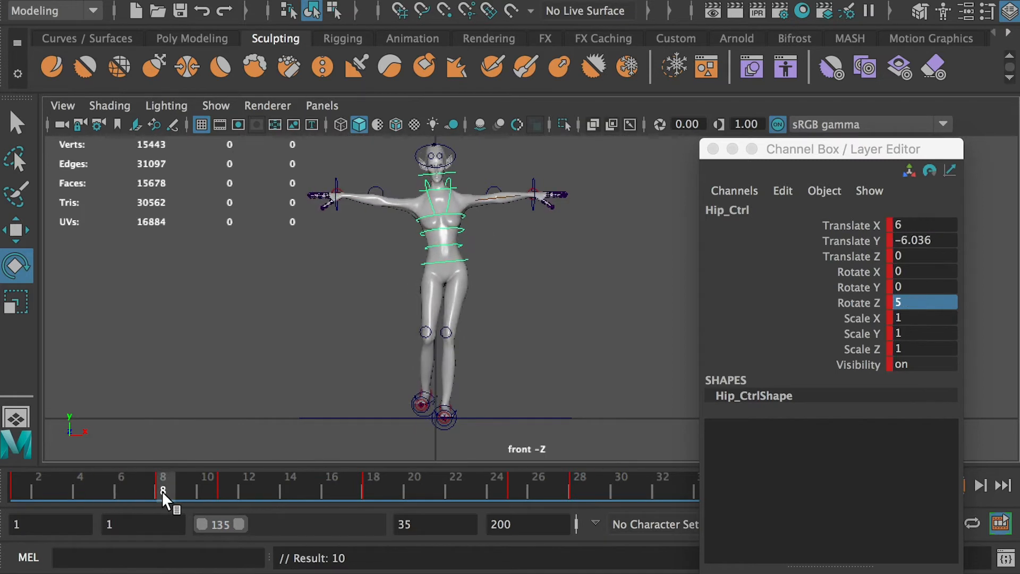
click(617, 243)
click(459, 212)
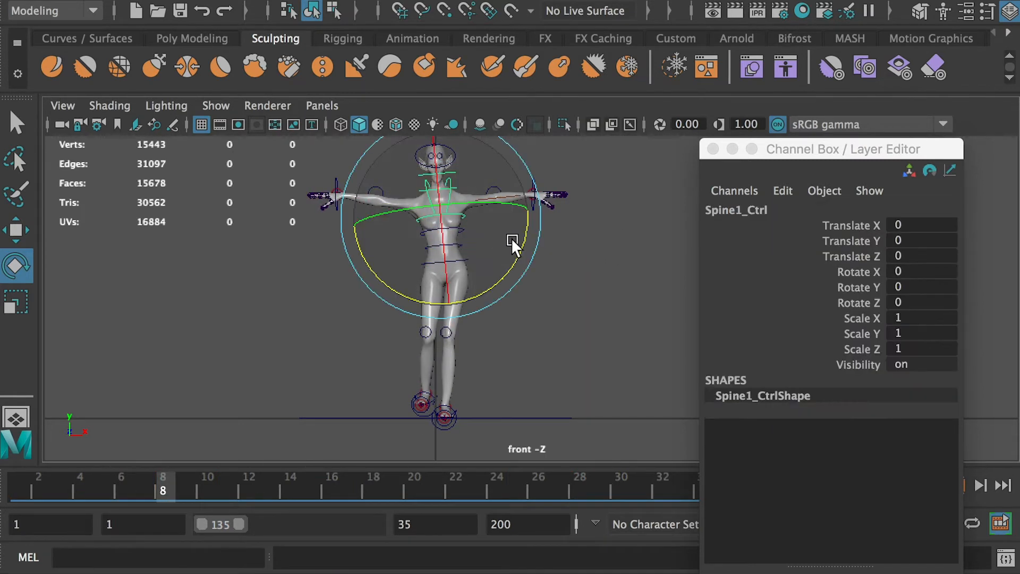
drag(518, 248, 508, 256)
double_click(935, 307)
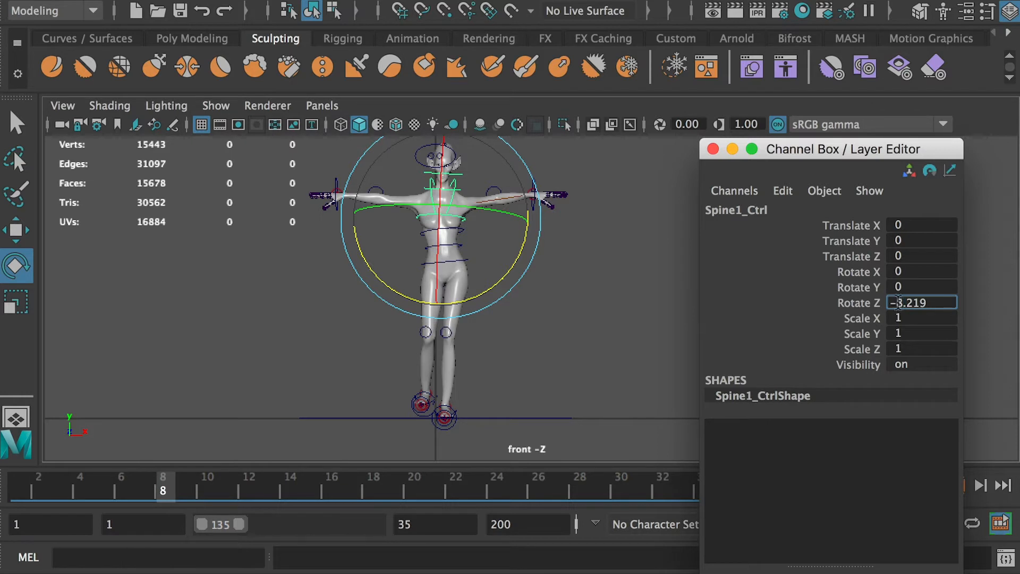
text(-8)
key(Return)
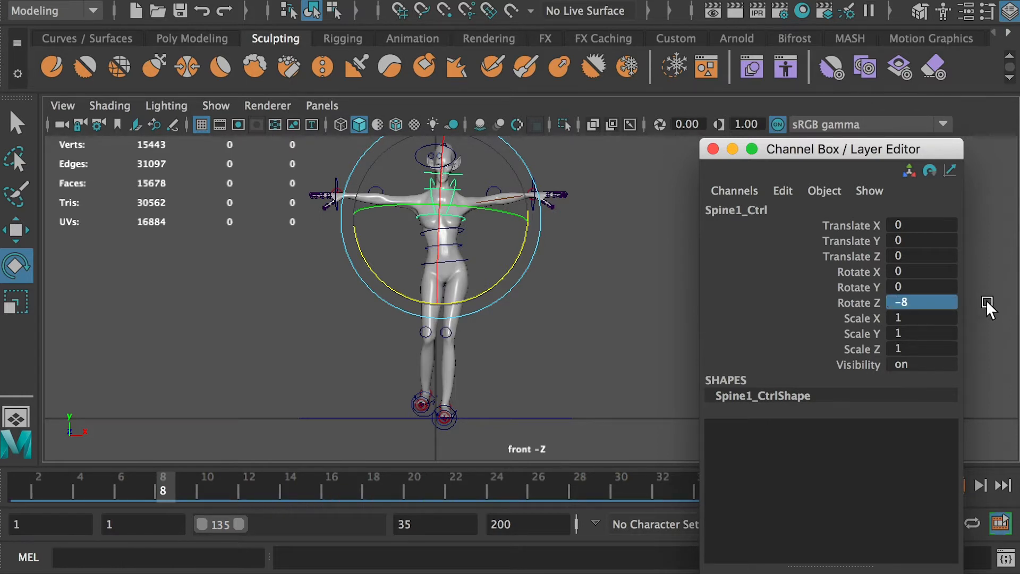
key(s)
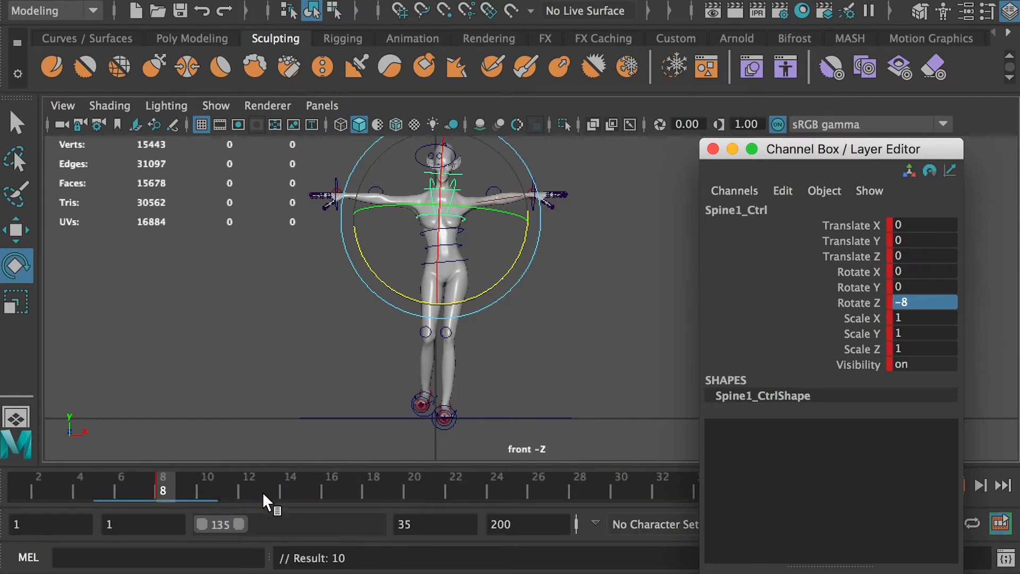
Step: At frame 1, straighten the Spine1 control by setting its Rotate Z to 0 and key it
drag(77, 483, 18, 483)
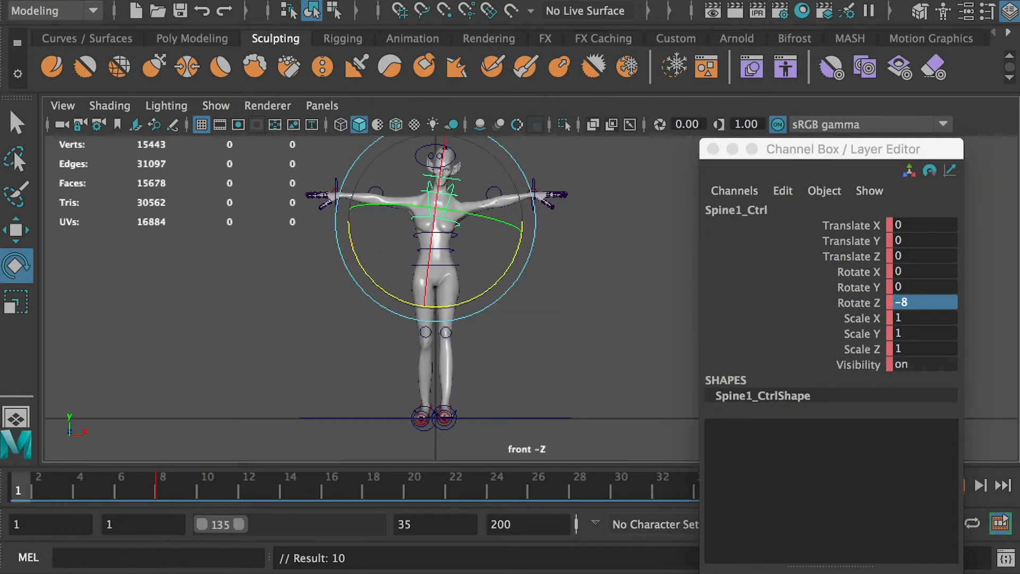
double_click(924, 314)
double_click(924, 302)
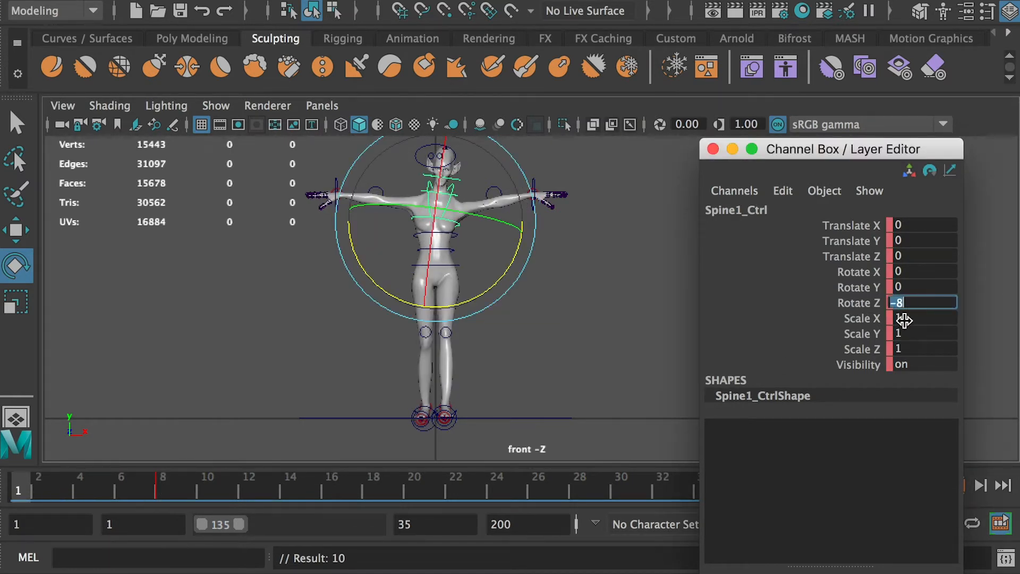
text(0)
key(Return)
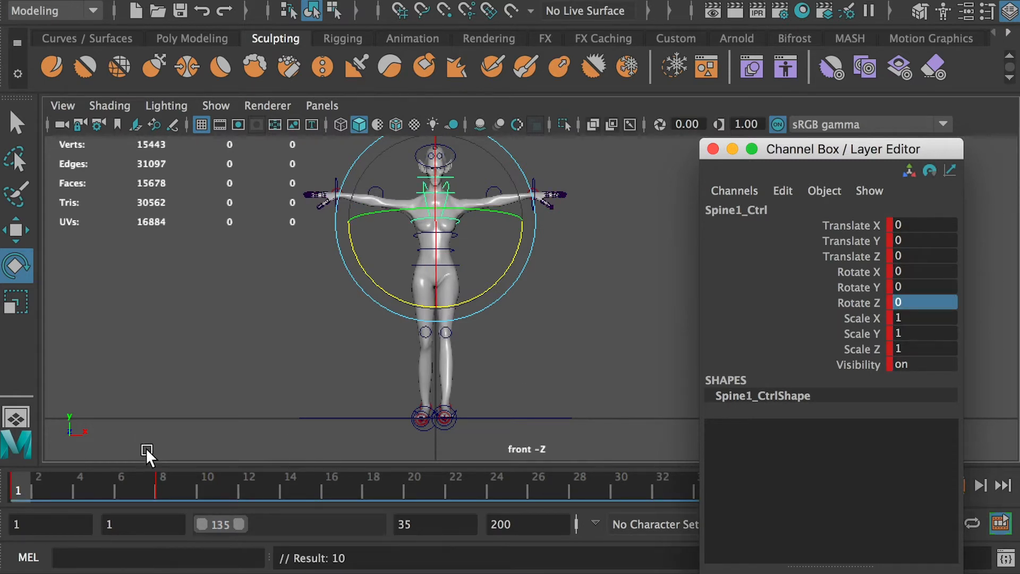
Step: At frame 11, set the Spine1 control's Rotate Z to -10 and key it
drag(25, 485, 56, 493)
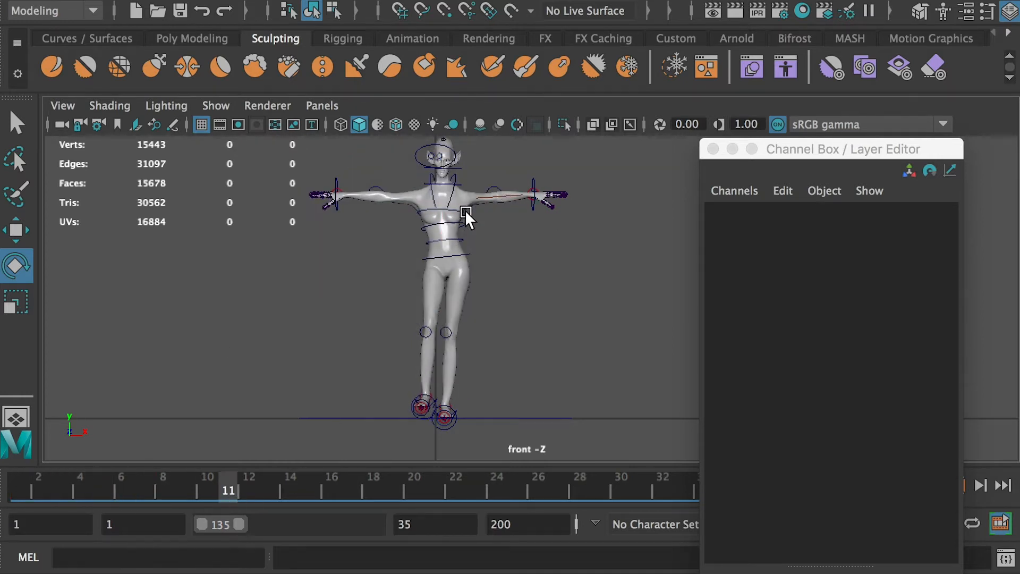
click(461, 209)
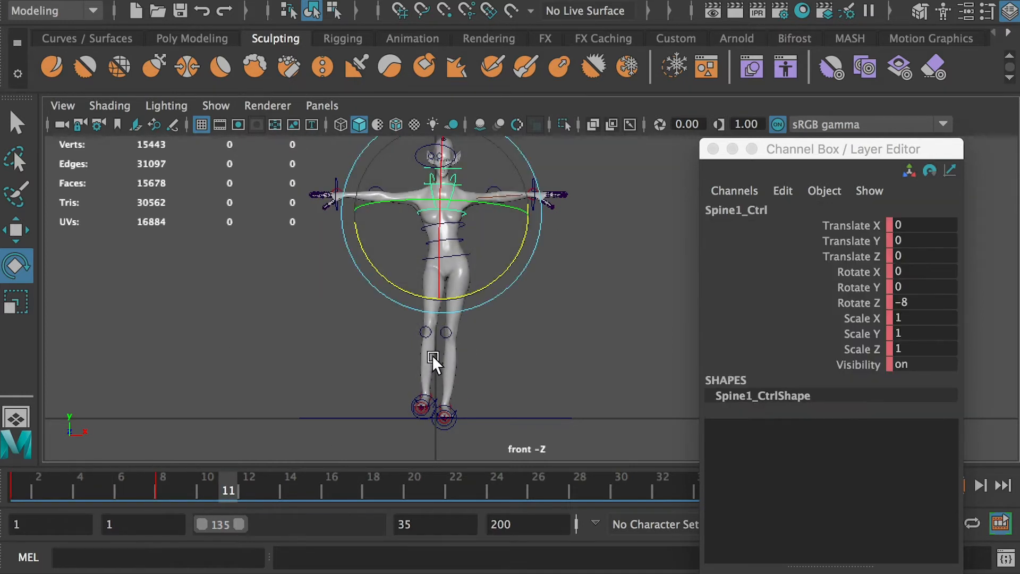
click(908, 302)
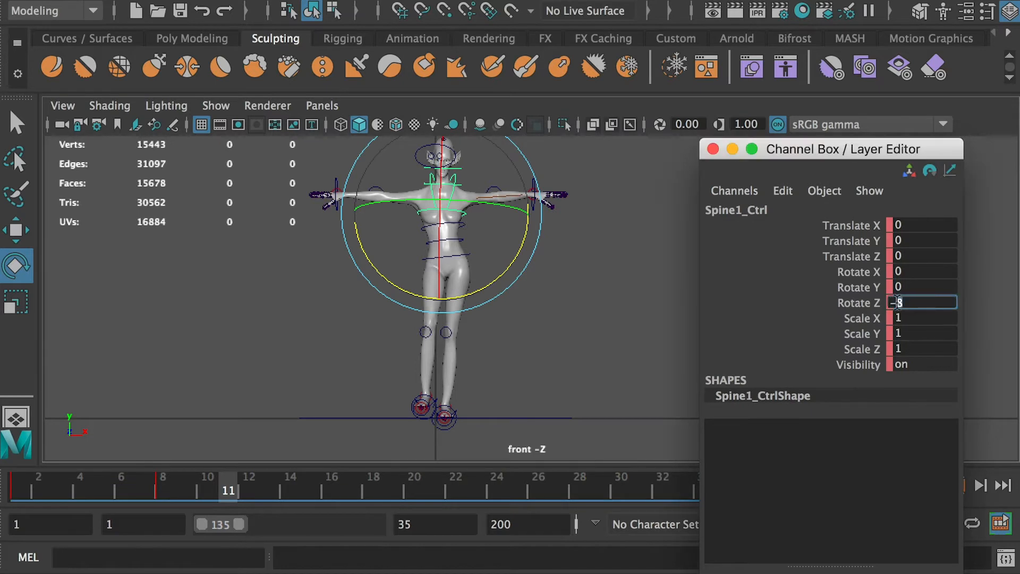
key(Return)
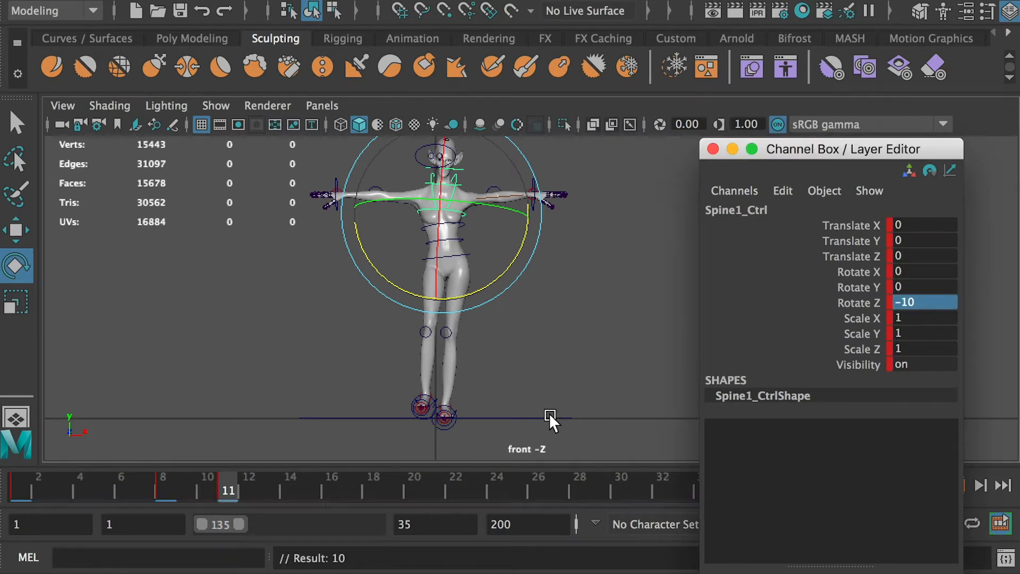
Step: At frame 25, counter-rotate the Spine1 control the other way with Rotate Z set to 8 and key it
click(177, 487)
drag(176, 485, 517, 486)
click(508, 248)
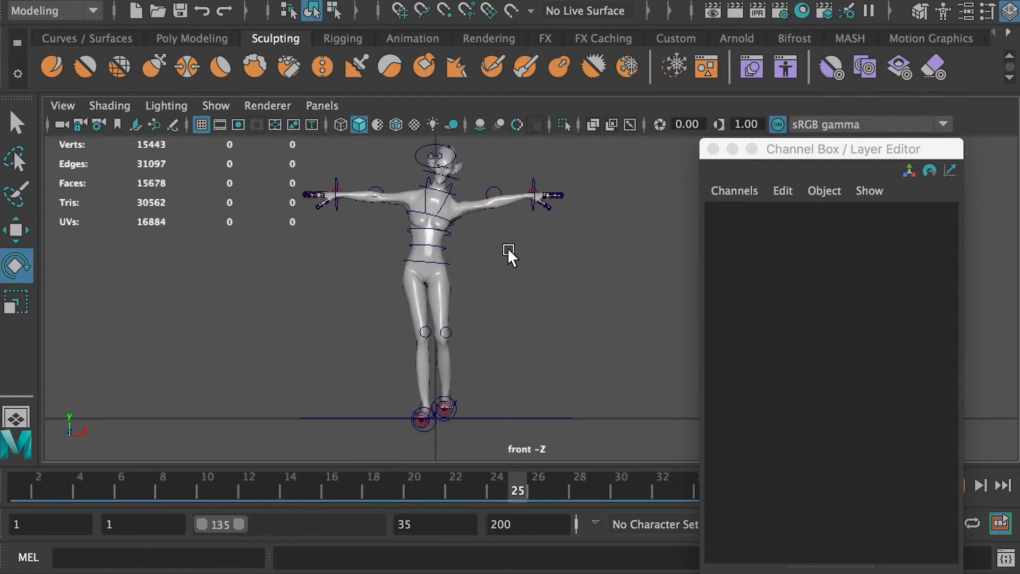
click(447, 214)
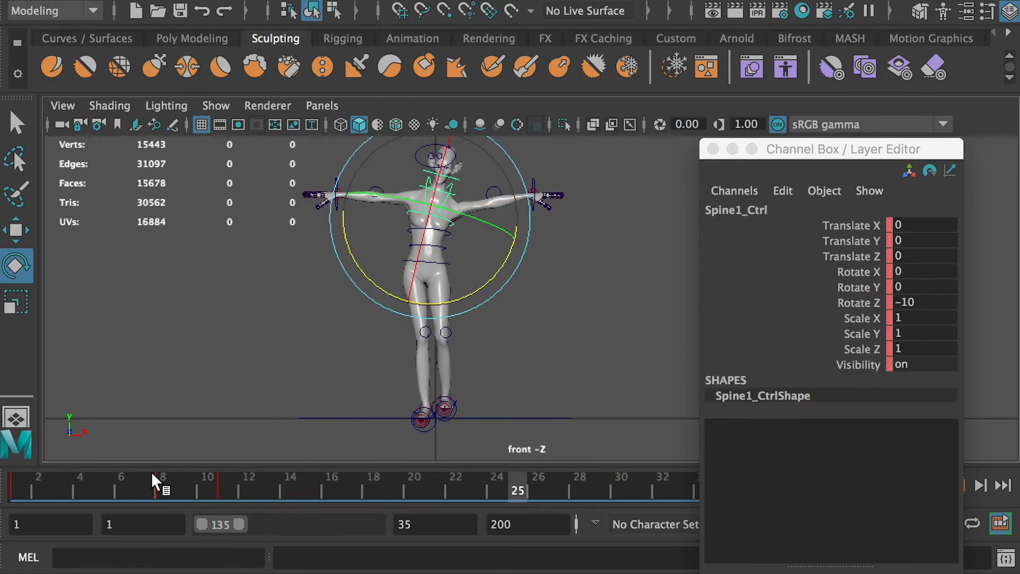
click(160, 483)
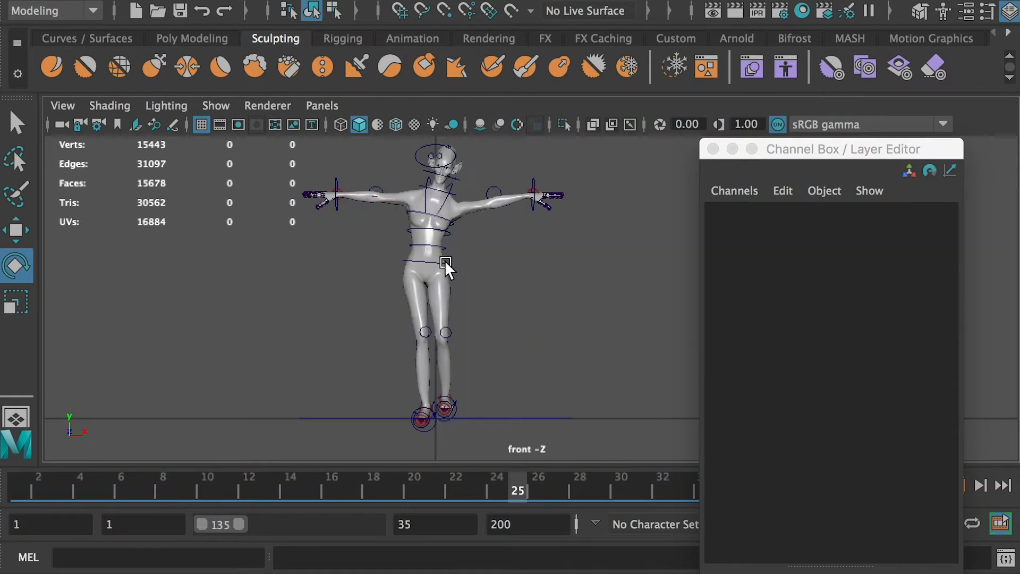
click(445, 214)
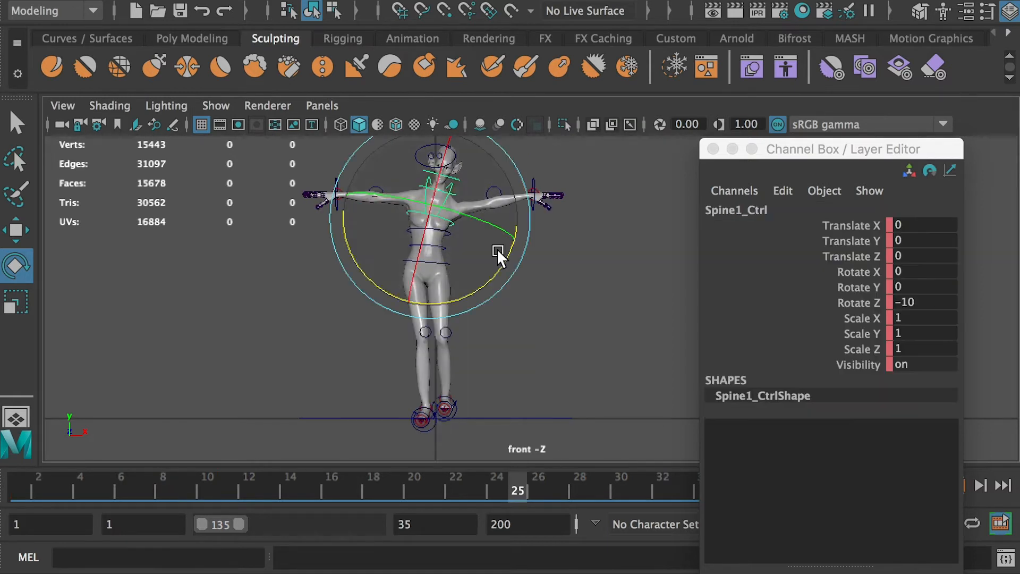
click(929, 303)
drag(943, 303, 851, 303)
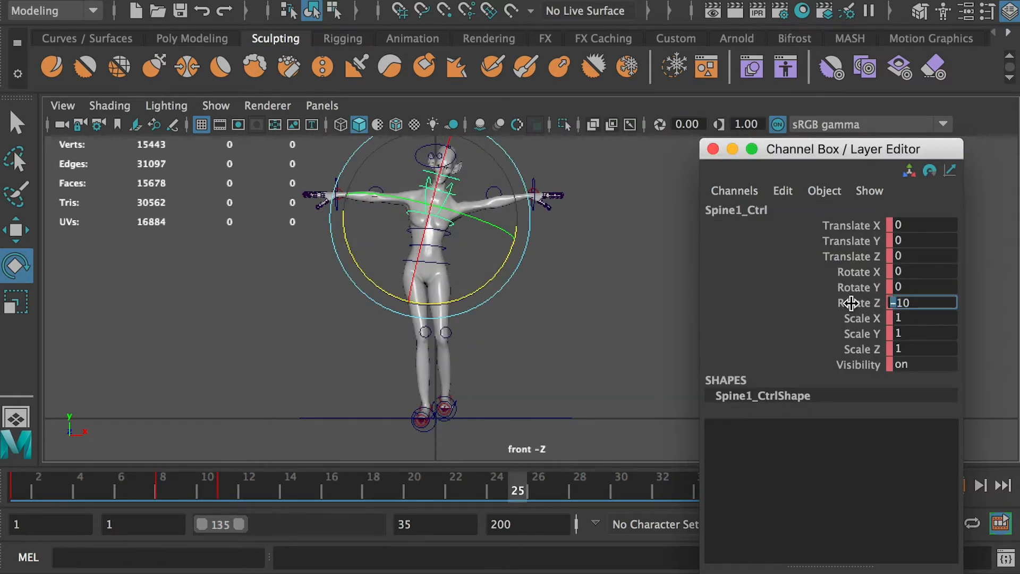
text(8)
key(Return)
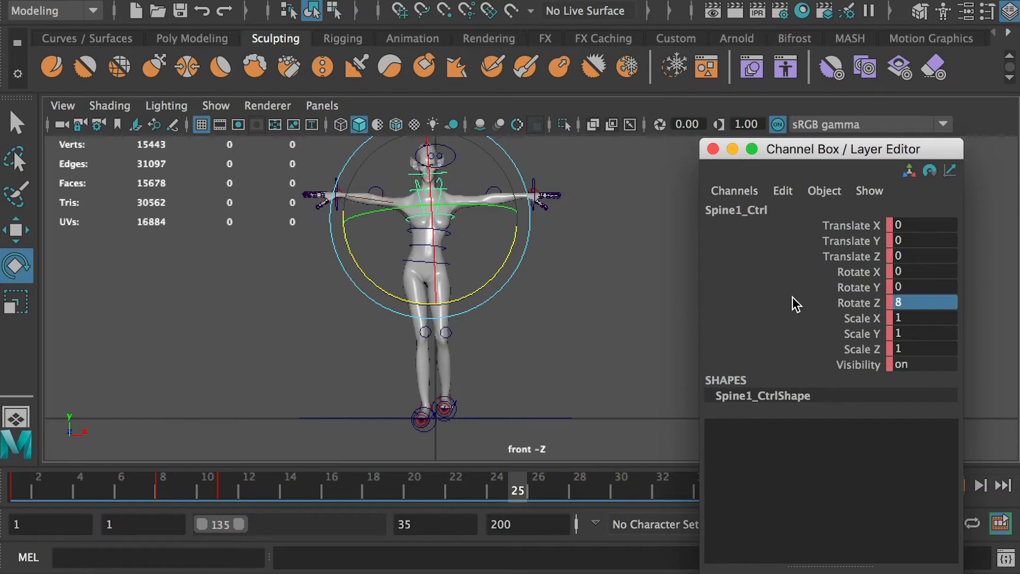
key(s)
Step: At frame 28, set the Spine1 control's Rotate Z to 10, key it, and scrub through the surrounding frames
click(579, 487)
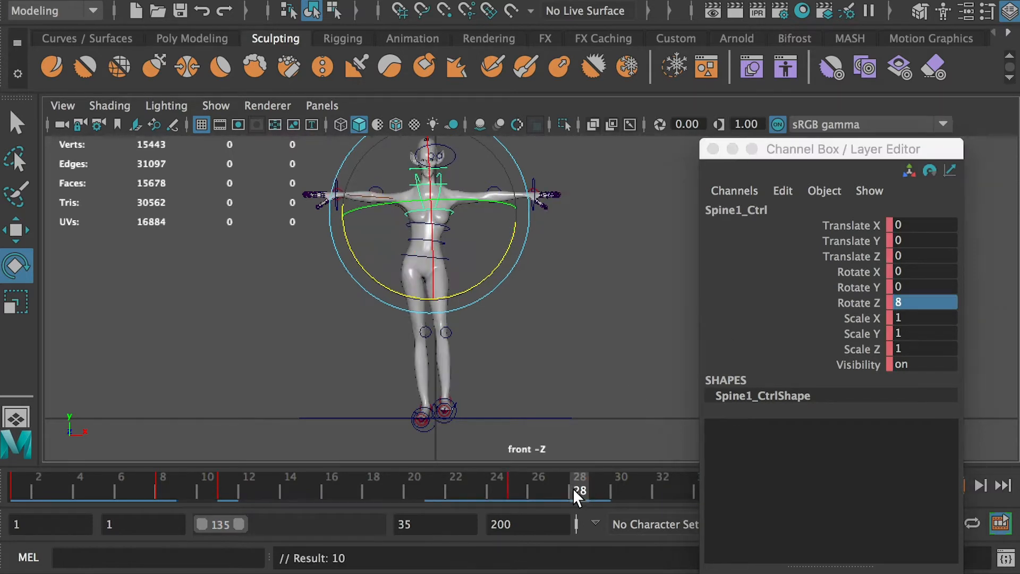
click(909, 303)
key(Return)
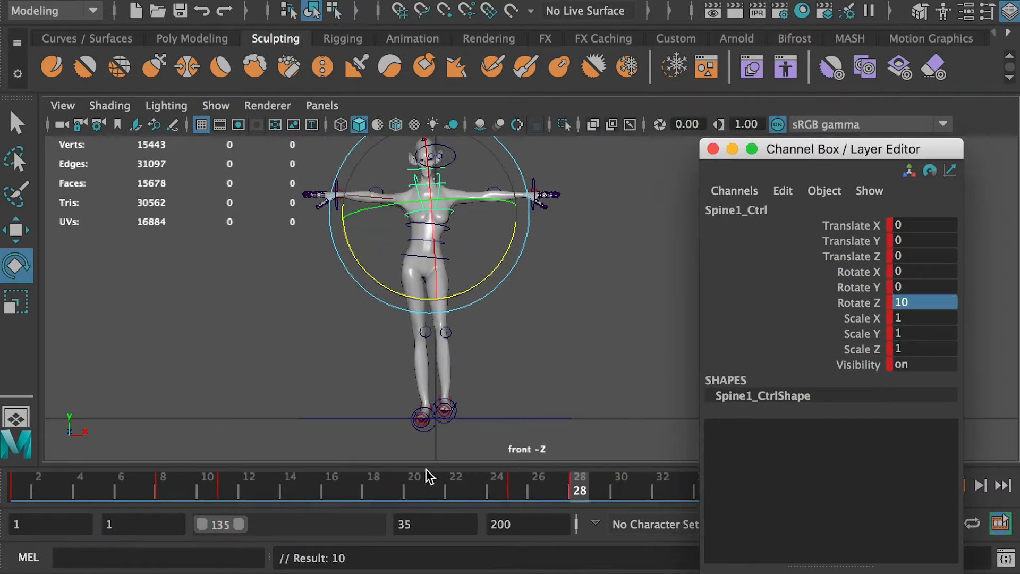
drag(521, 483, 600, 482)
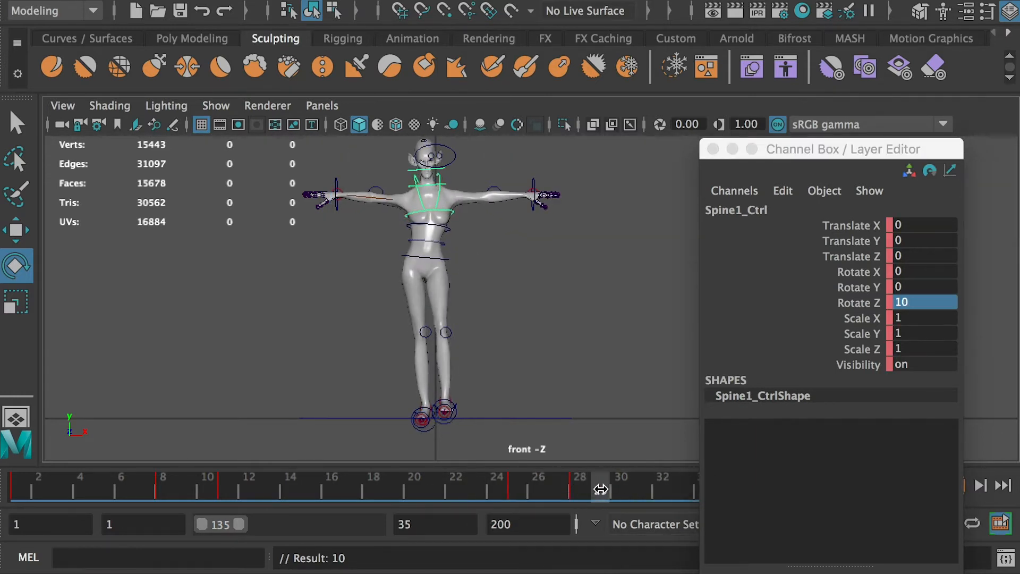
Step: At frame 35, straighten the Spine1 control with Rotate Z set to 0 and key it to close the loop
drag(781, 148, 863, 169)
click(736, 493)
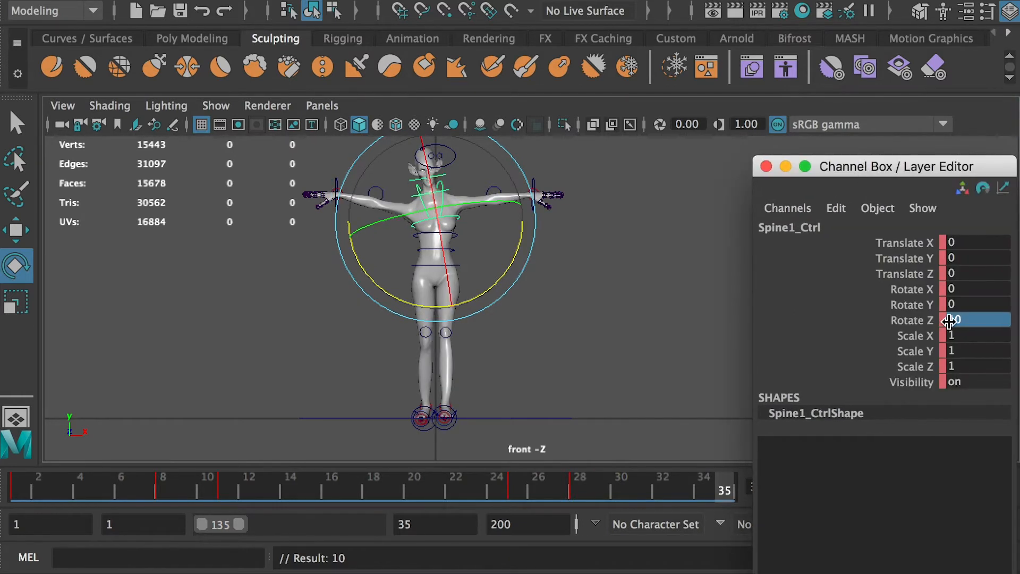
click(961, 320)
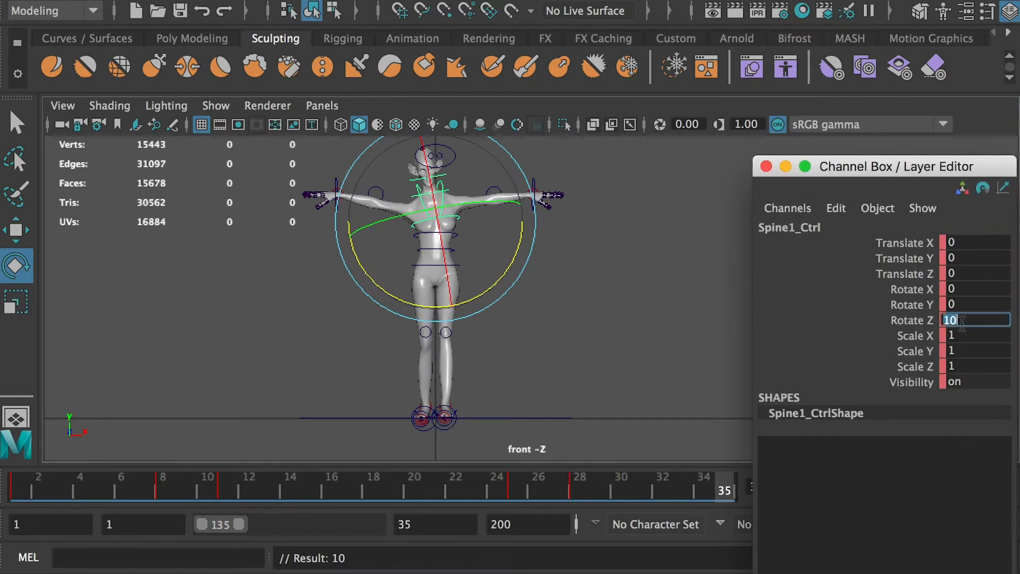
text(0)
key(Return)
key(s)
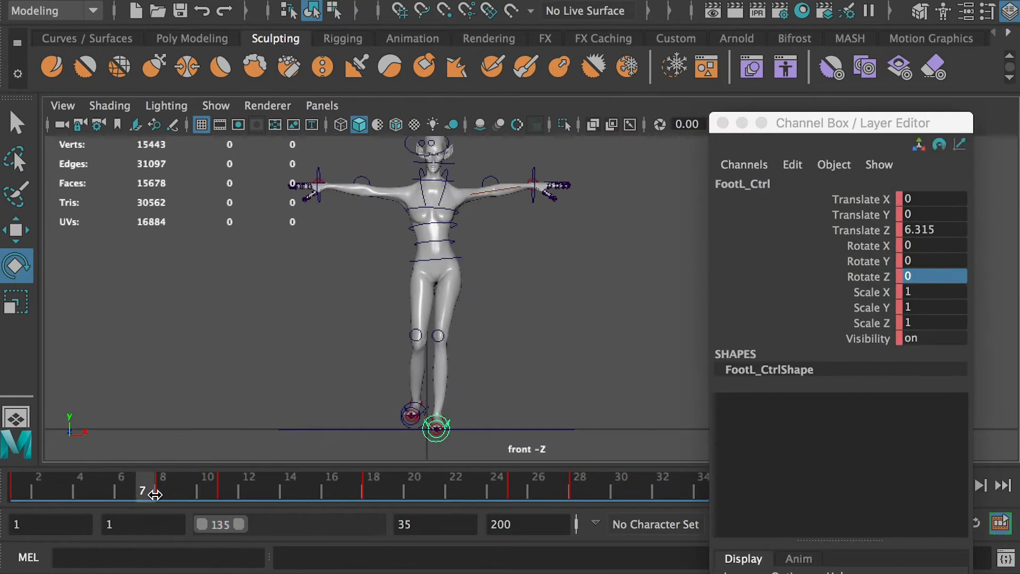
Step: At frame 8, select the right foot control in the front view and activate the Move tool
drag(150, 493, 160, 494)
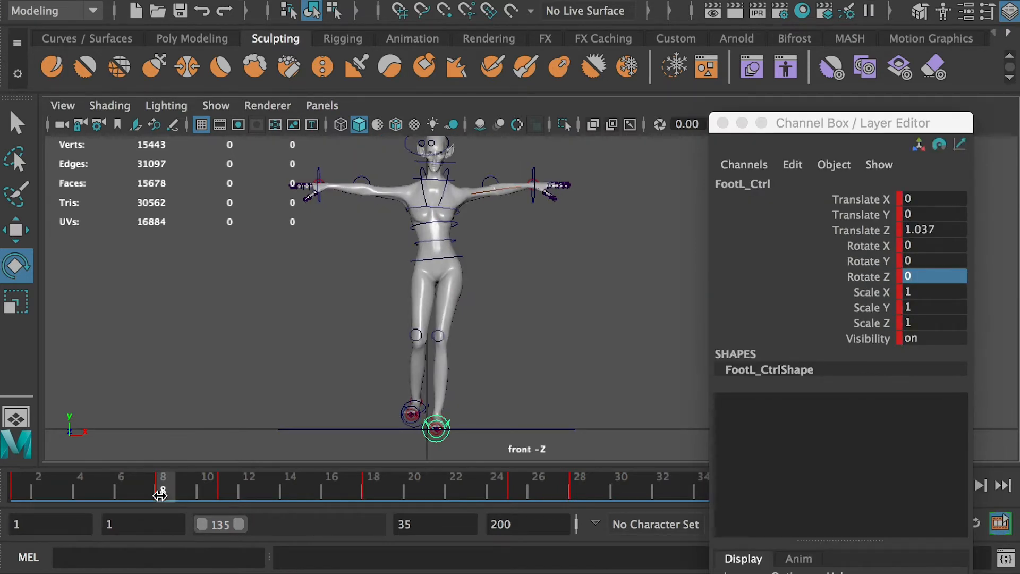
click(282, 344)
alt+right_drag(259, 353, 487, 421)
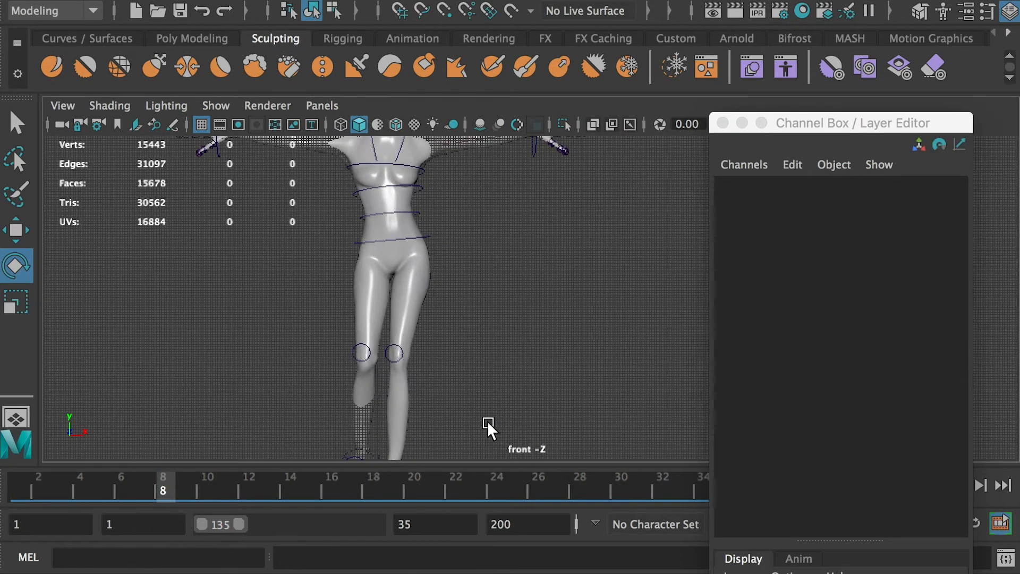
alt+middle_drag(487, 421, 529, 254)
alt+right_drag(314, 330, 394, 336)
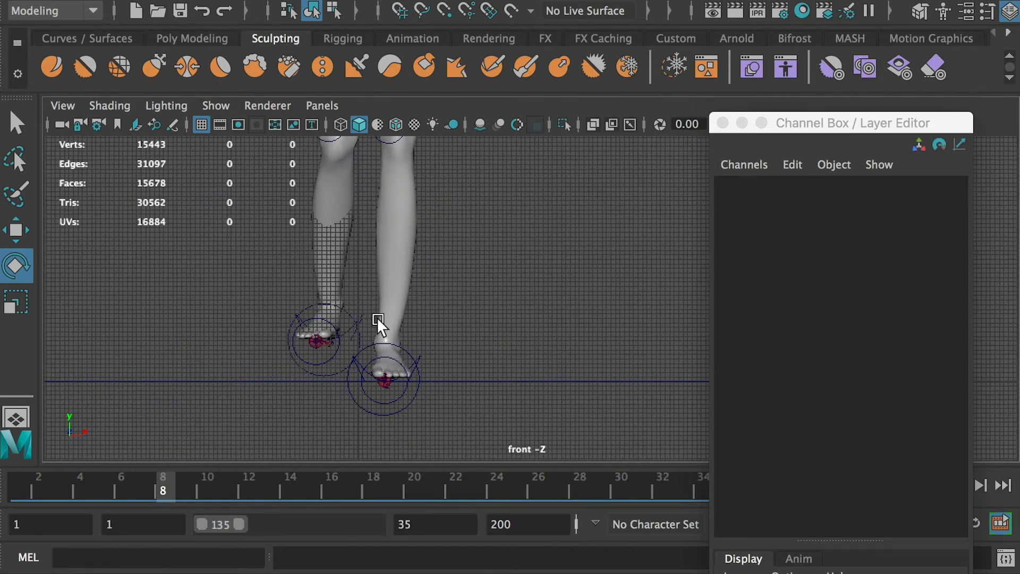
click(359, 322)
alt+right_drag(233, 271, 32, 215)
alt+middle_drag(255, 225, 201, 327)
key(w)
key(super+z)
drag(515, 410, 483, 411)
drag(484, 419, 479, 419)
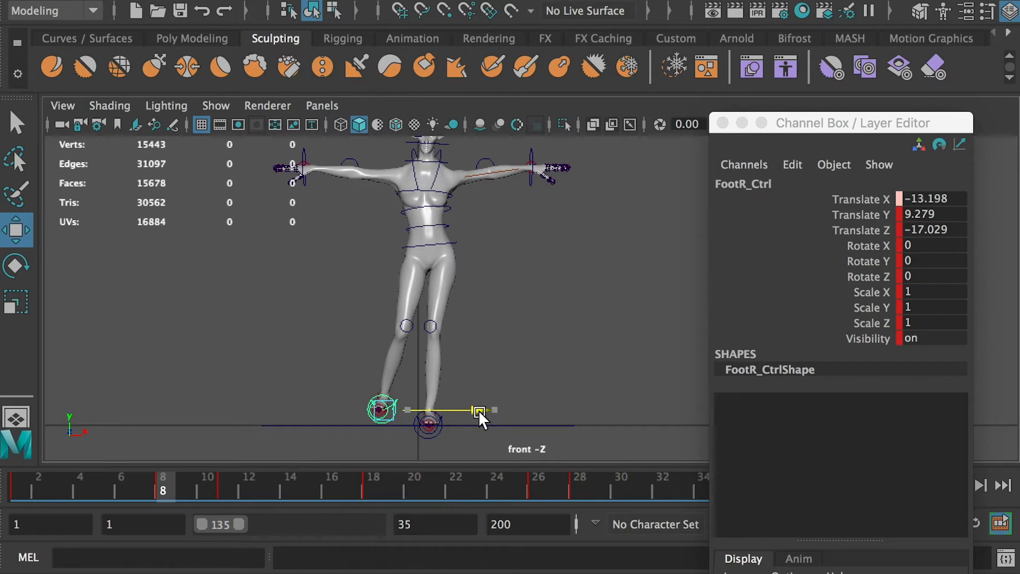
key(ctrl+z)
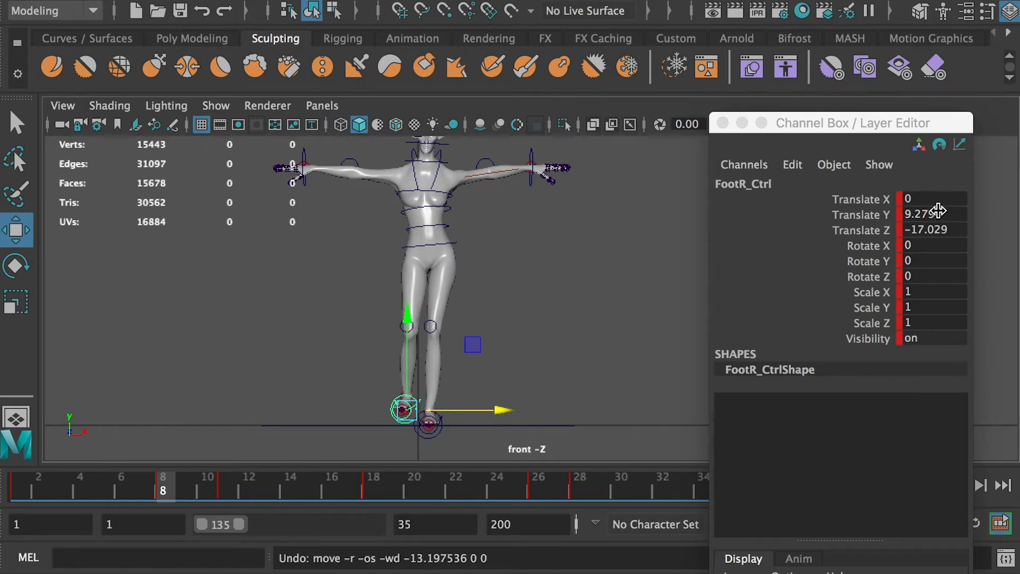
Step: At frame 8, swing the right foot control outward with Translate X set to -6 and key it
drag(497, 410, 489, 410)
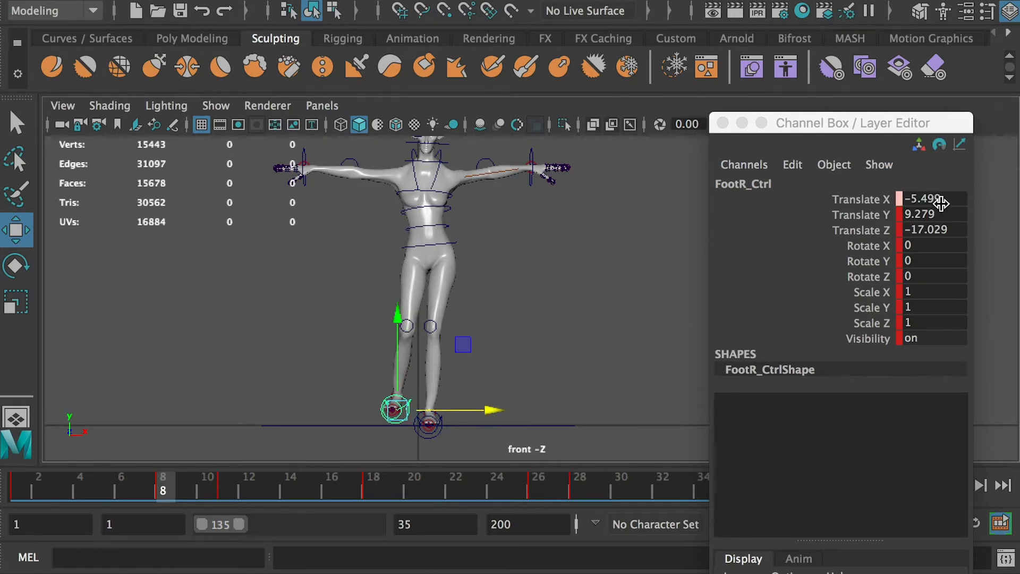
click(946, 198)
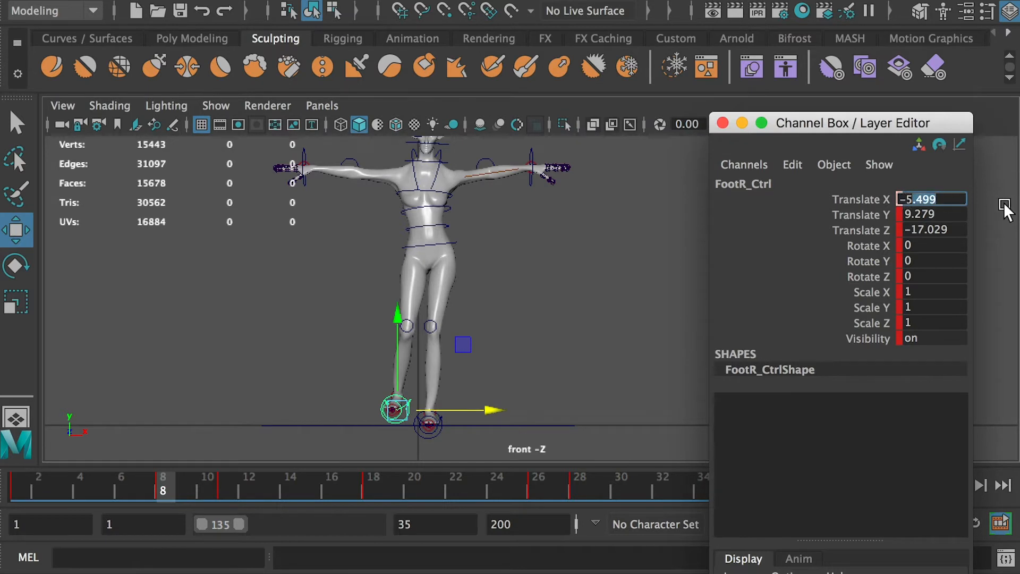
key(Return)
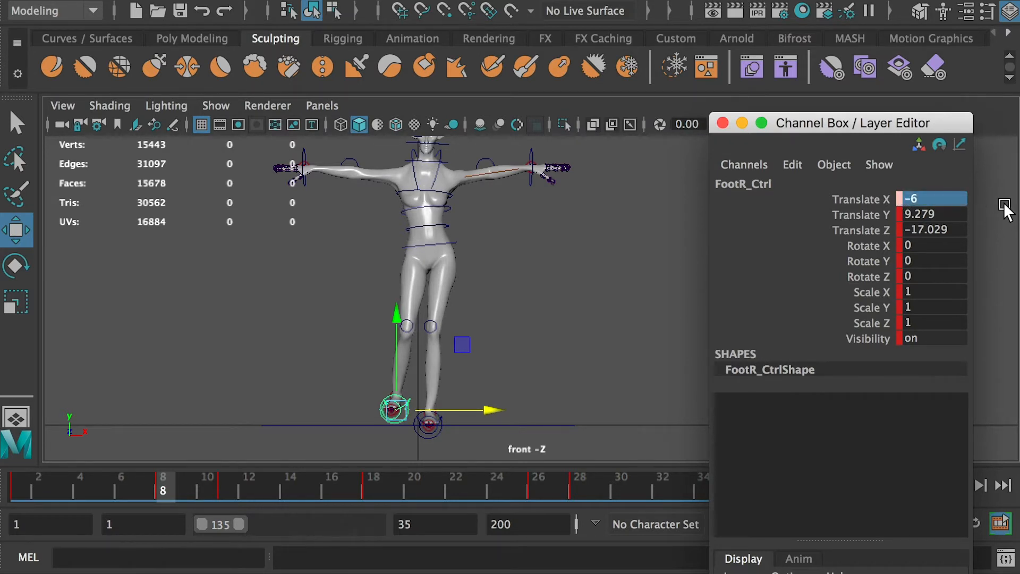
key(s)
Step: At frame 11, set the right foot control's Translate X to -8 and key it
click(224, 485)
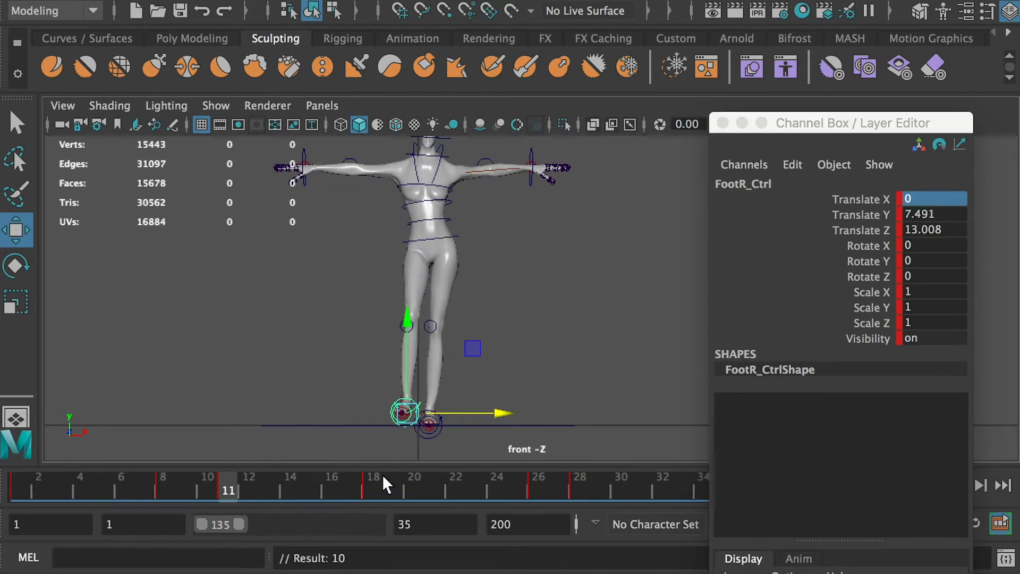
click(924, 197)
click(924, 198)
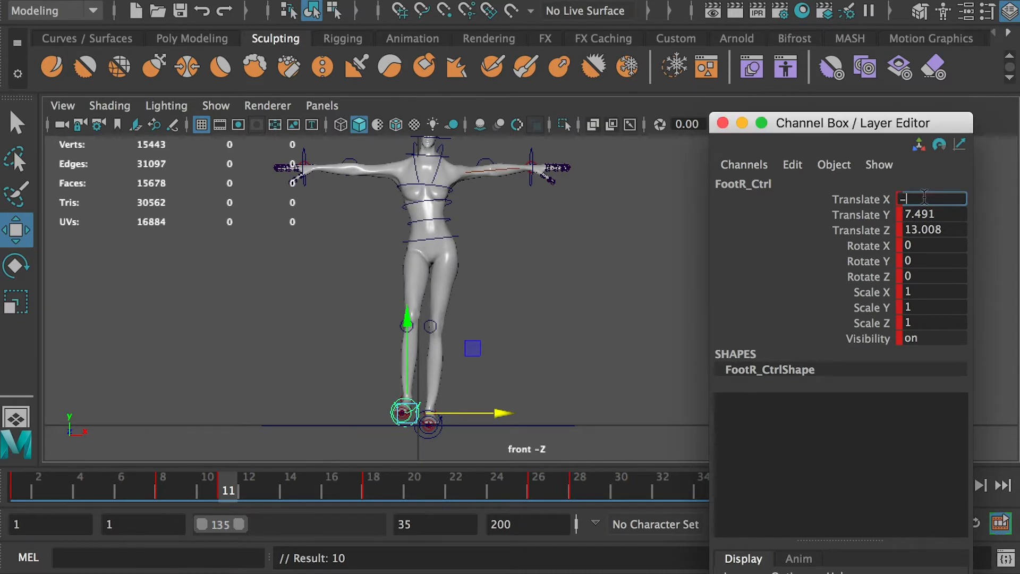
text(-8)
key(Return)
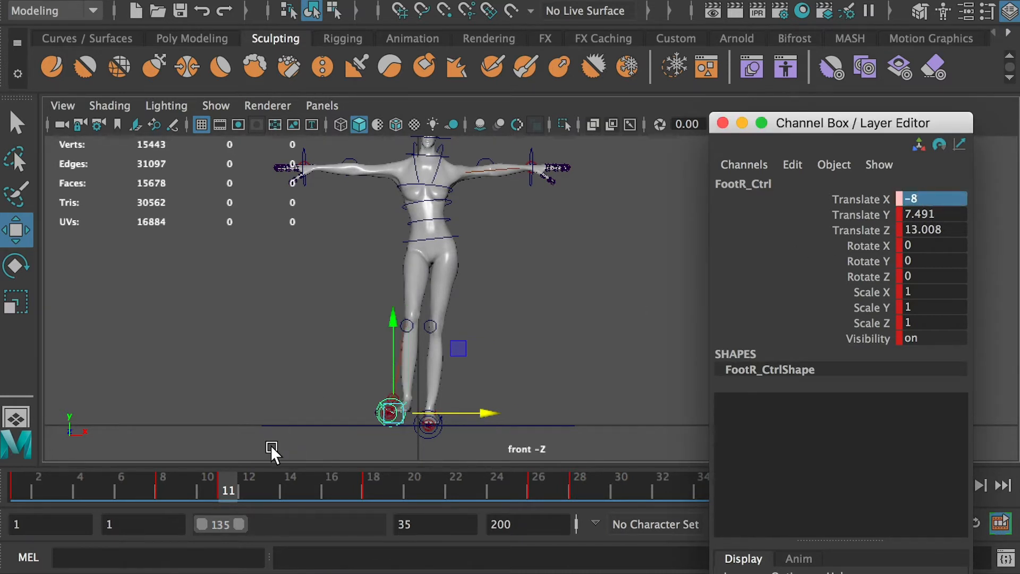
key(s)
Step: At frame 18, bring the right foot control inward with Translate X set to 6 and key it
drag(169, 490, 374, 505)
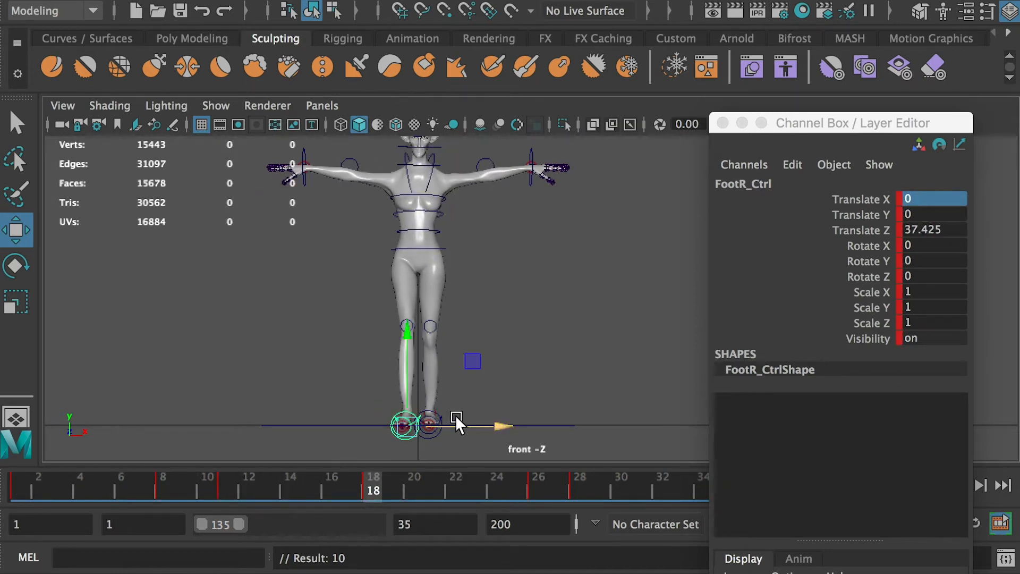
drag(505, 424, 516, 426)
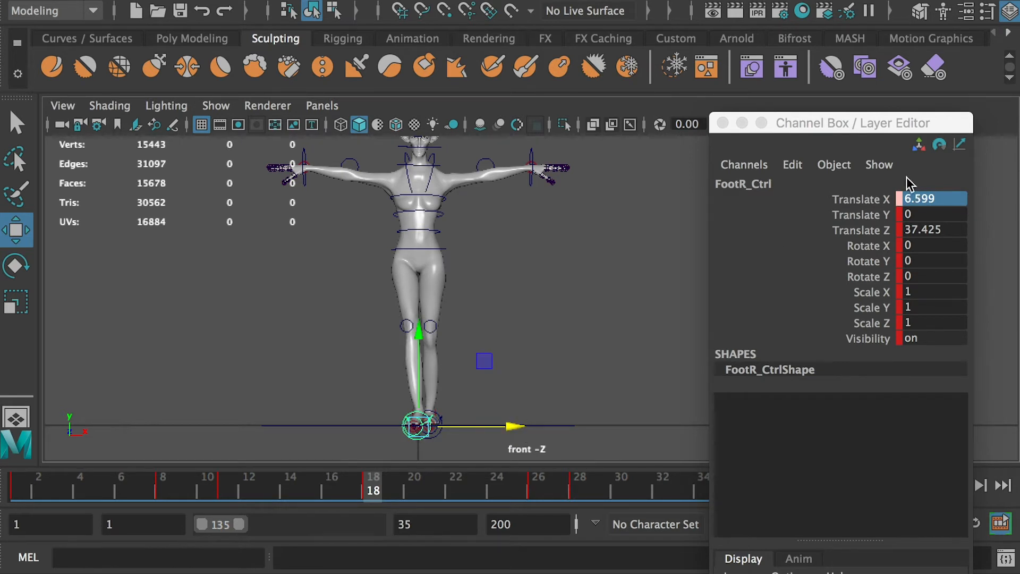
double_click(919, 199)
text(6)
key(Return)
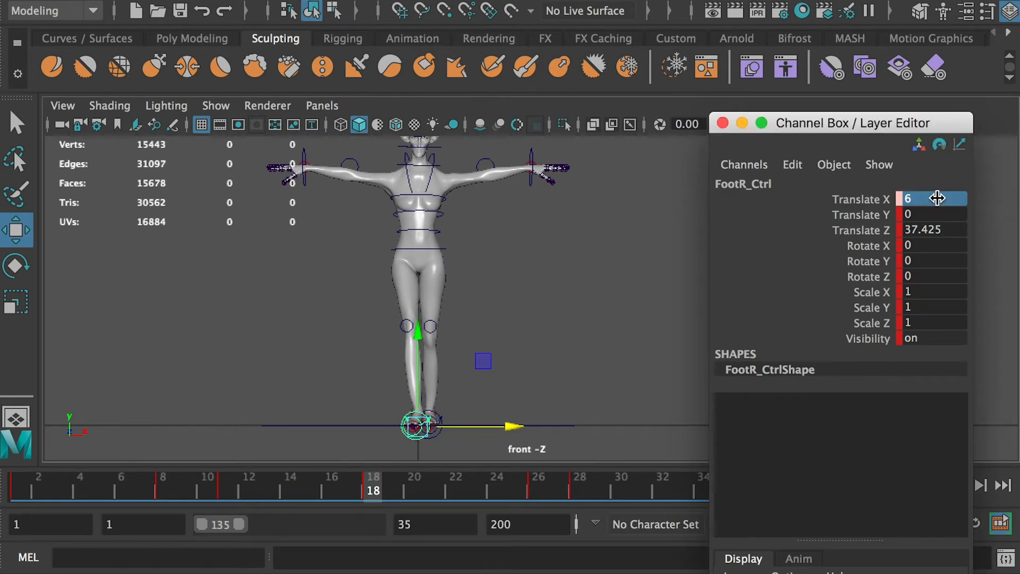
Step: At frame 1, set the right foot control's Translate X to 6, key it, and scrub through the walk in the perspective view
drag(266, 485, 11, 490)
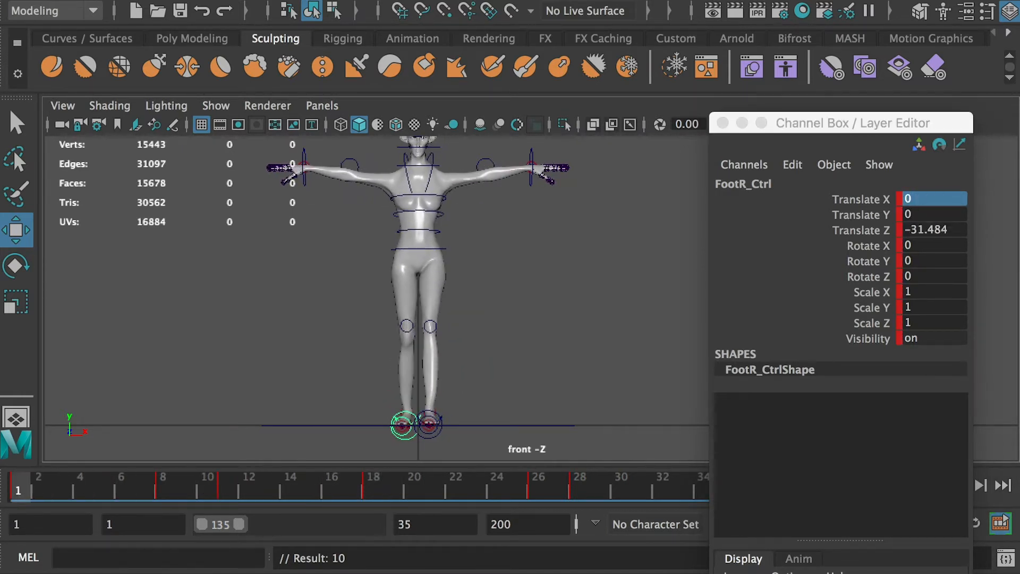
click(918, 204)
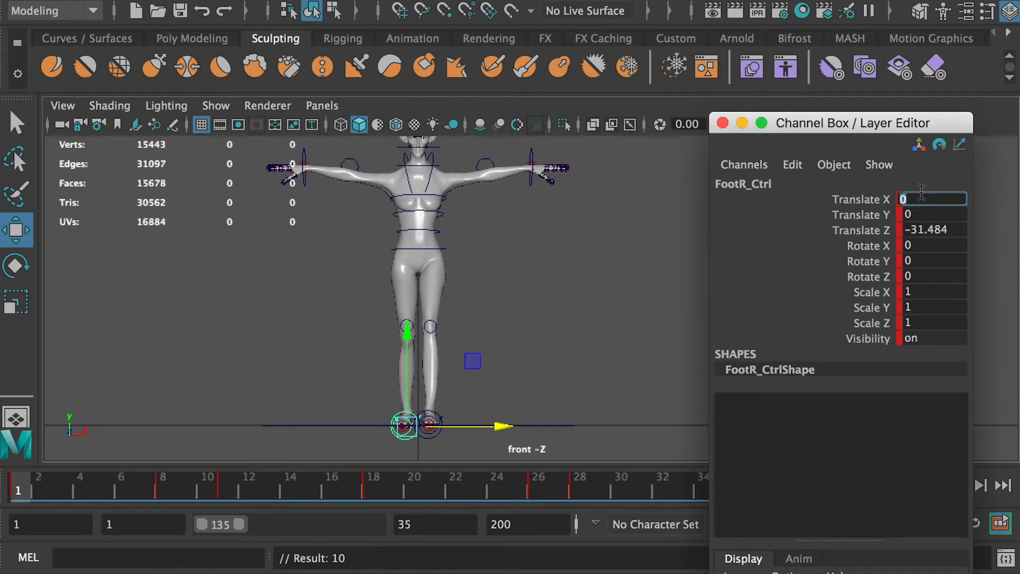
text(6)
key(Return)
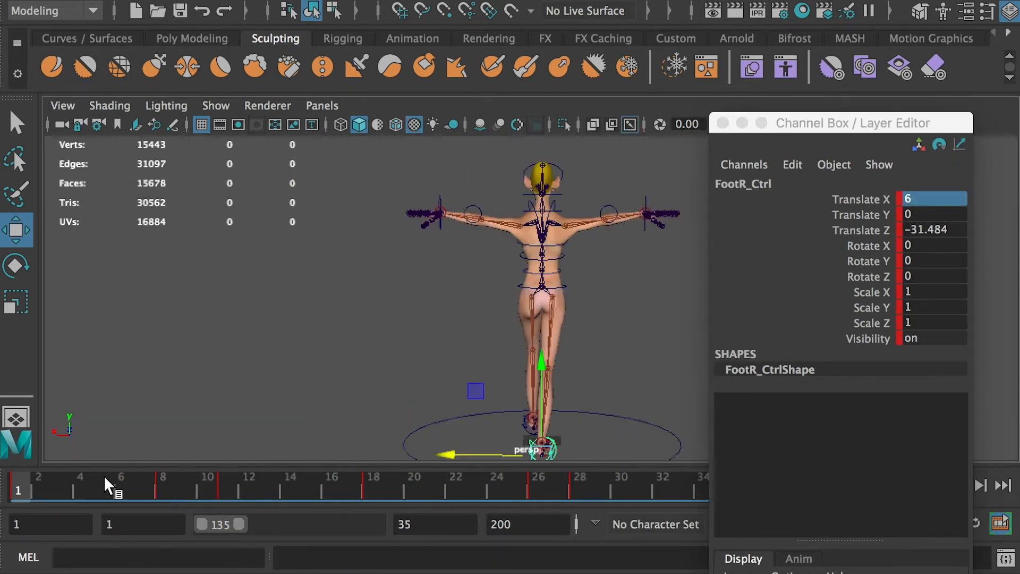
drag(107, 486, 285, 496)
key(space)
key(space)
click(39, 490)
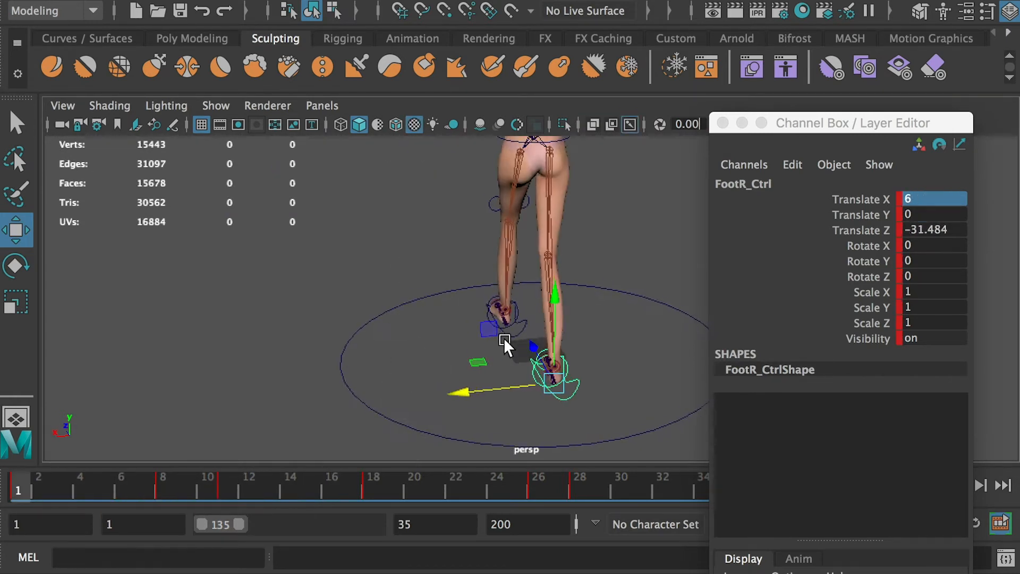
Step: Select the left foot control and, at frame 1, set its Translate X to -6 and key it
alt+drag(505, 345, 514, 334)
click(519, 319)
alt+drag(631, 355, 575, 348)
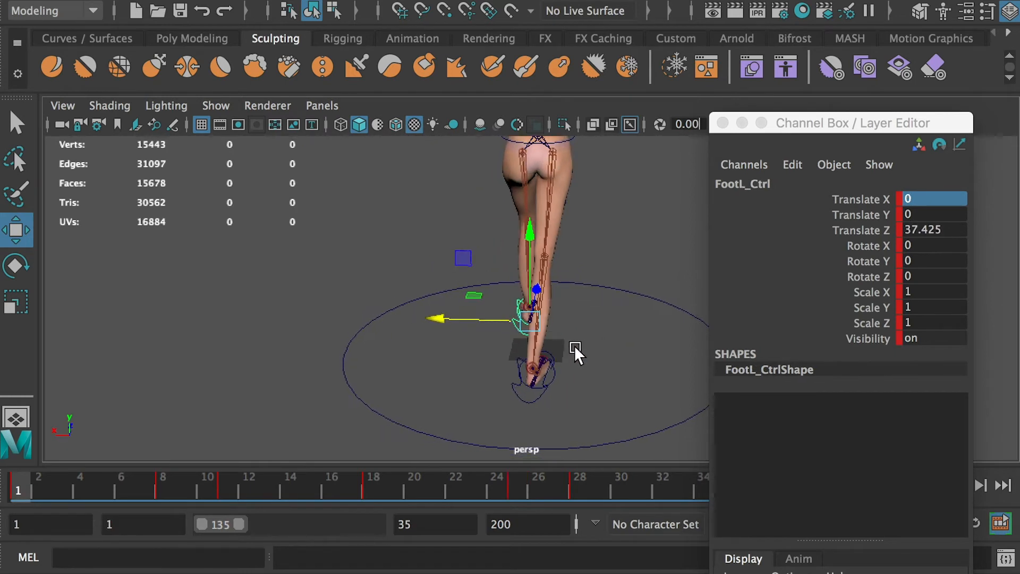
drag(154, 488, 448, 483)
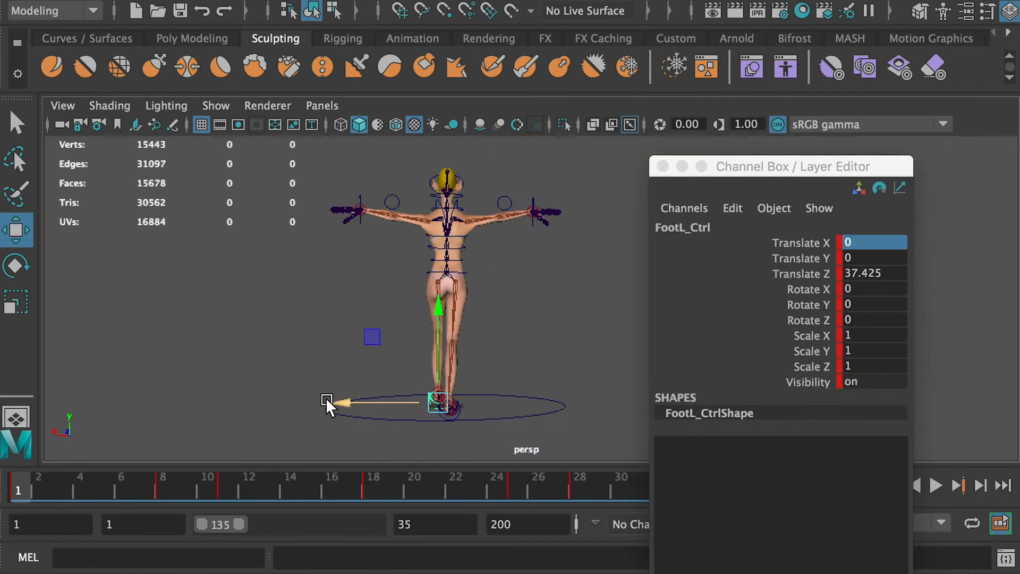
drag(329, 405, 344, 405)
click(856, 242)
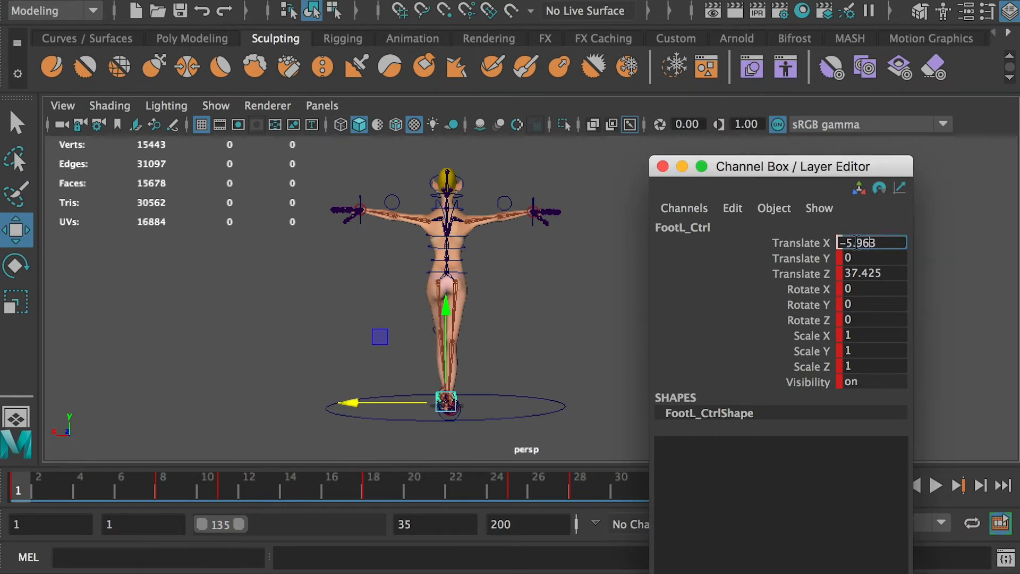
key(Return)
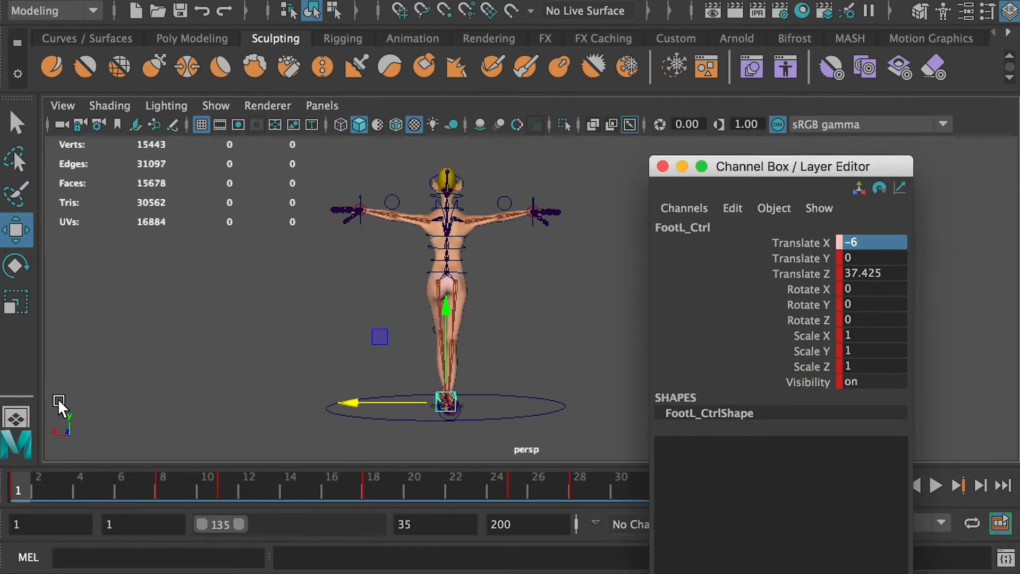
key(s)
Step: Copy the left foot control's Translate X value of -6 from frame 1 to frame 8 and key it
click(163, 491)
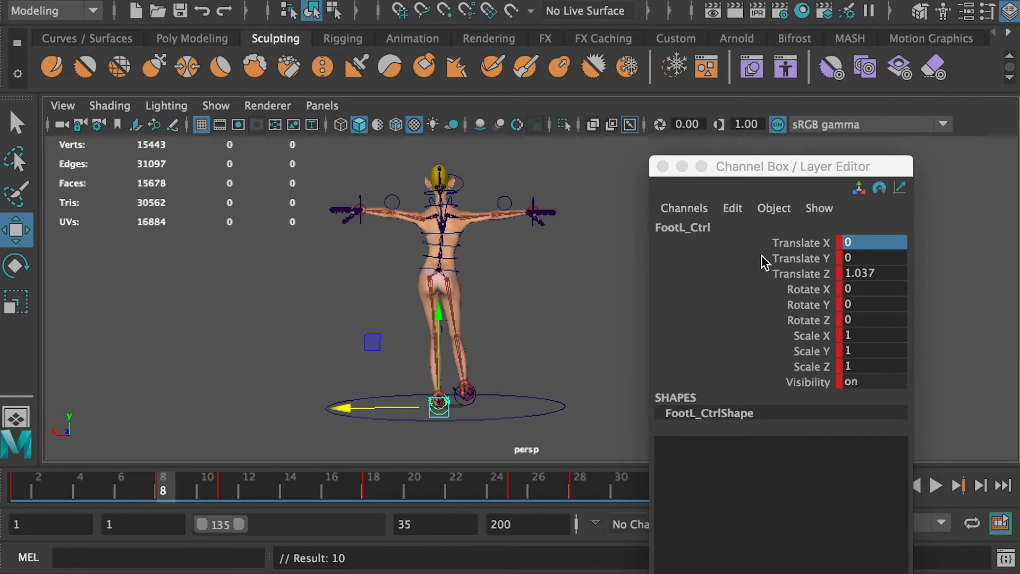
click(21, 478)
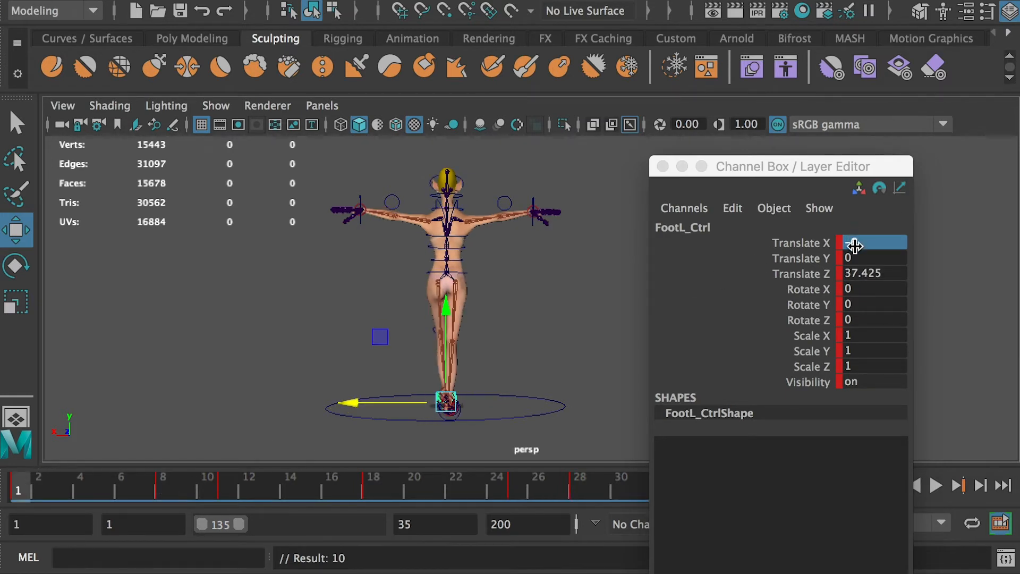
double_click(871, 243)
key(ctrl+c)
click(166, 491)
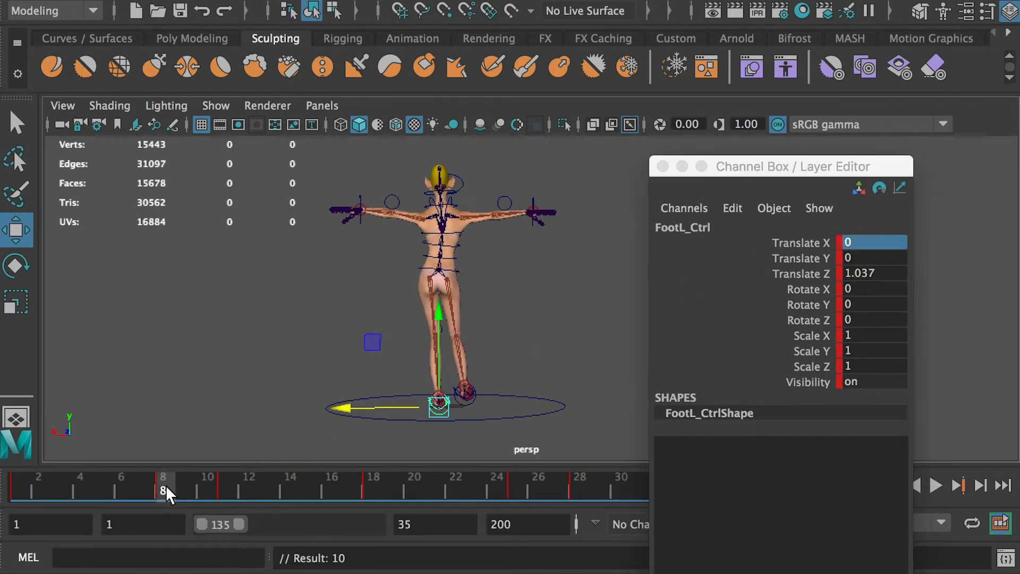
double_click(866, 245)
key(ctrl+v)
key(Return)
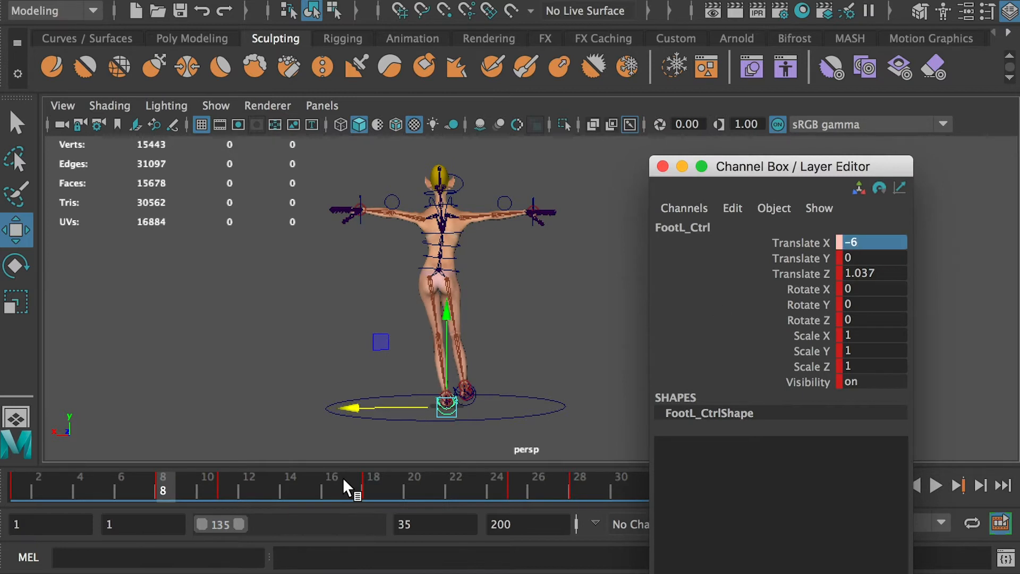
Step: Set the left foot control's Translate X to -6 at frames 11 and 18, keying it at each frame
click(227, 490)
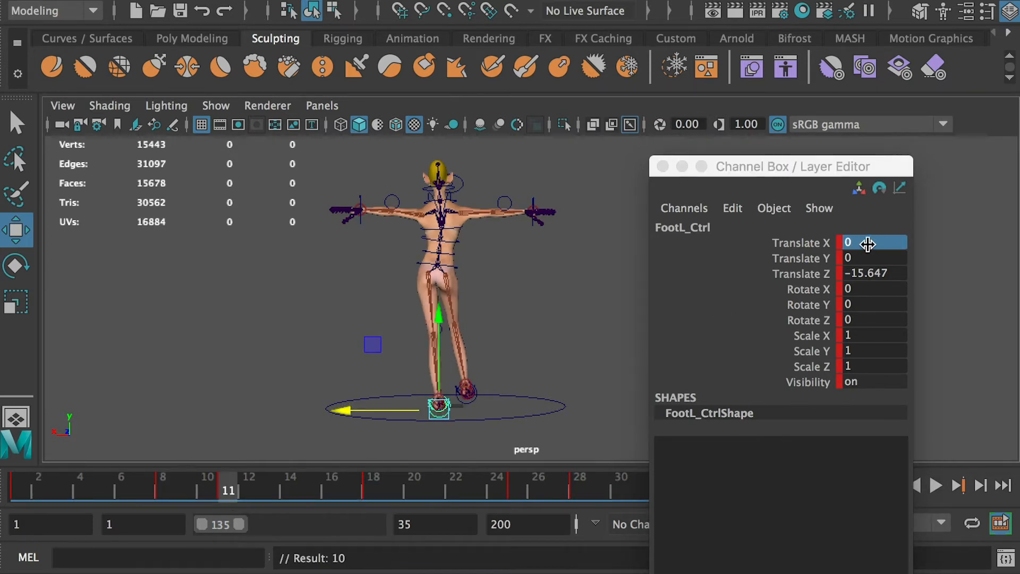
double_click(867, 243)
key(ctrl+v)
key(Return)
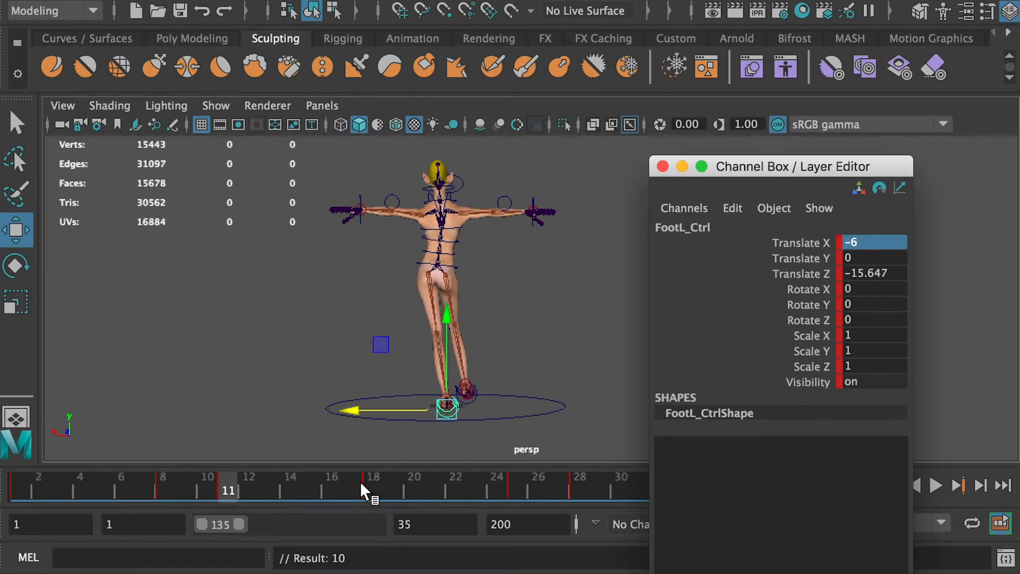
click(370, 491)
double_click(863, 242)
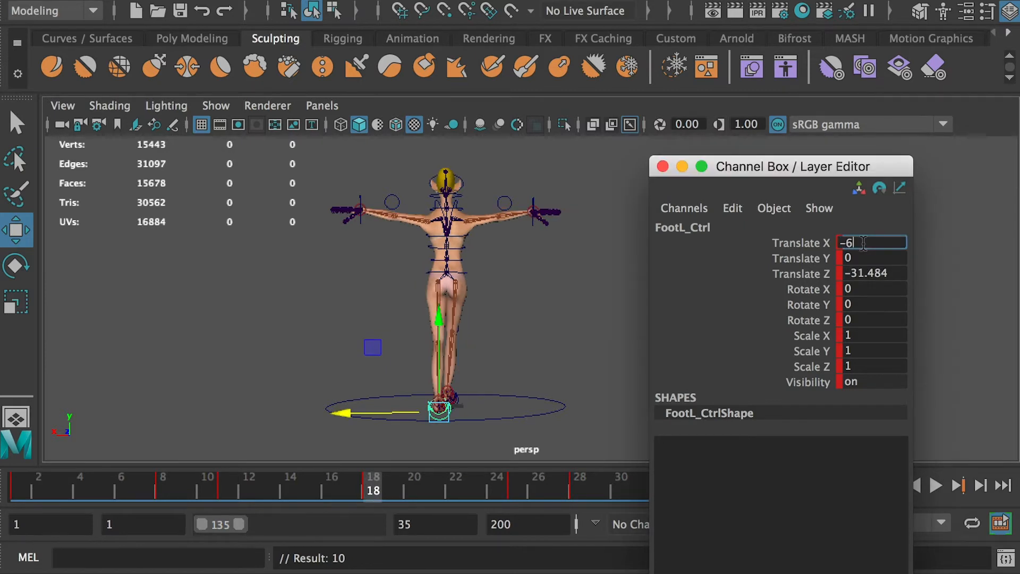
key(Return)
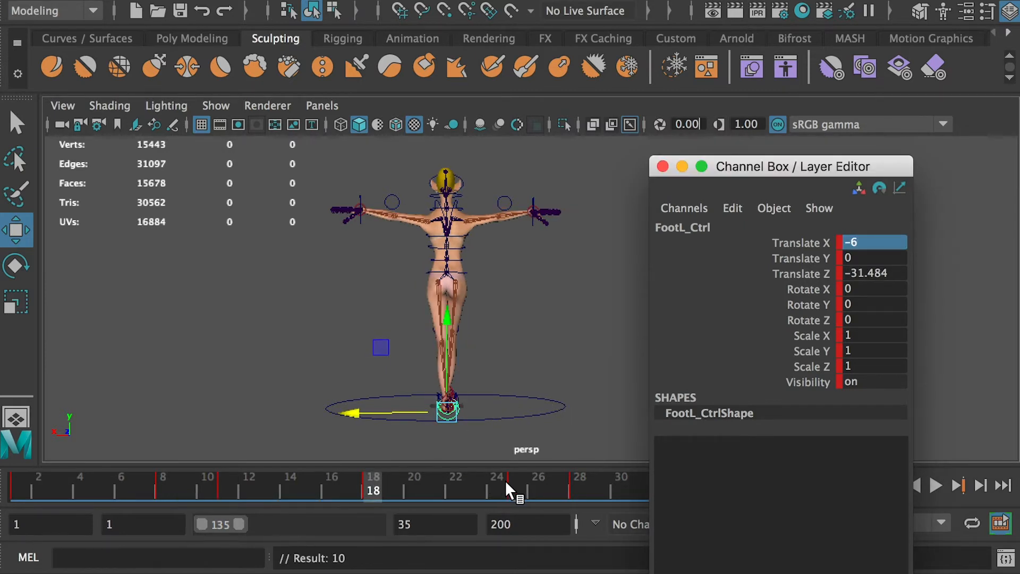
Step: At frame 25, swing the left foot control outward with Translate X set to 6 and key it
click(513, 489)
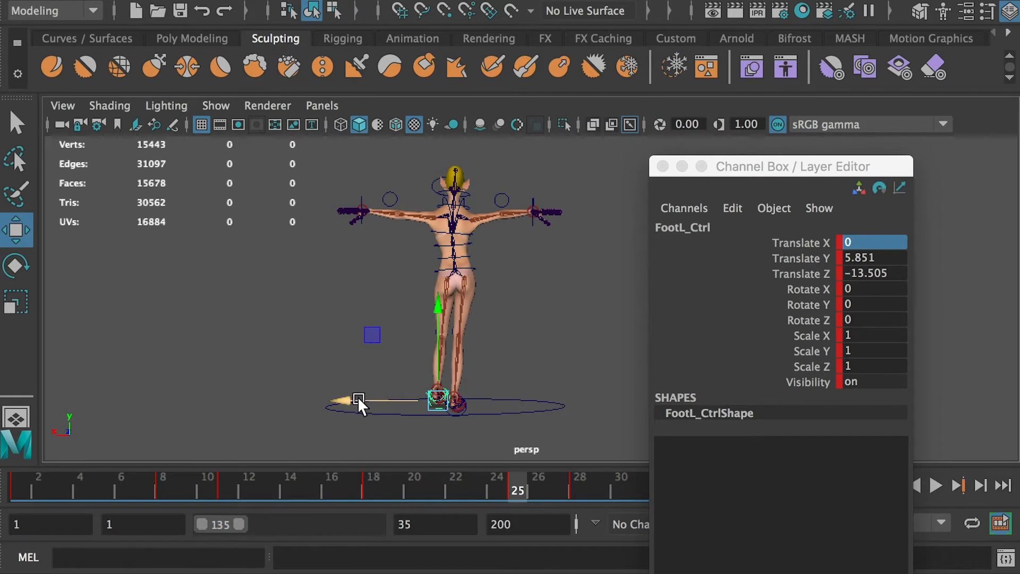
drag(358, 400, 345, 404)
double_click(865, 240)
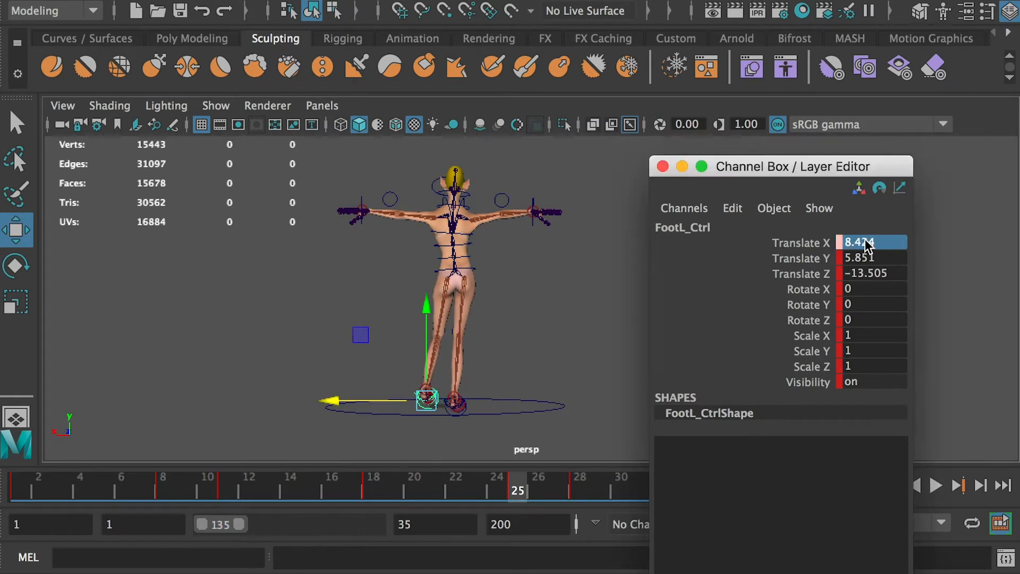
text(6)
key(Return)
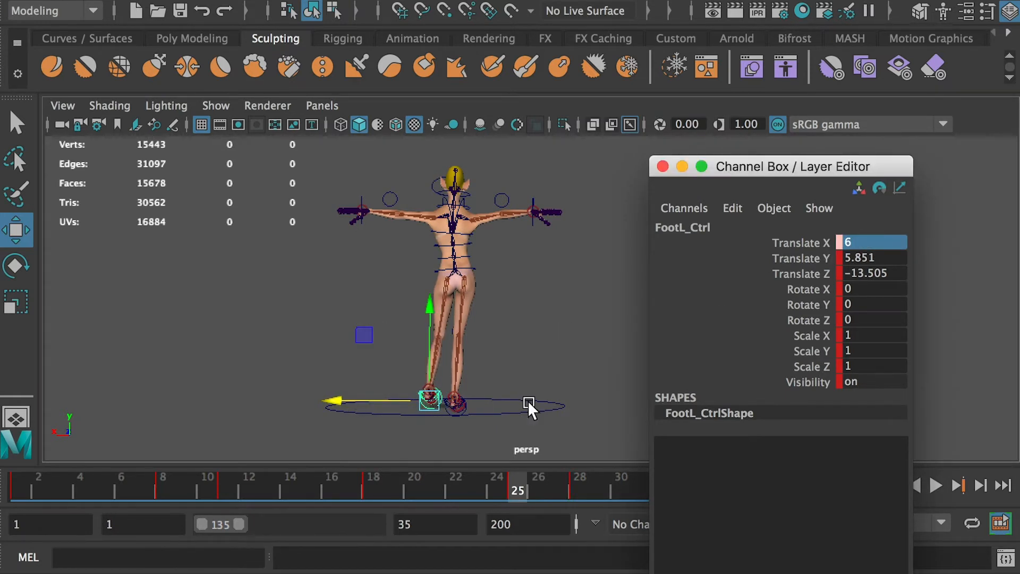
Step: At frame 28, set the left foot control's Translate X to 8 and key it
click(578, 485)
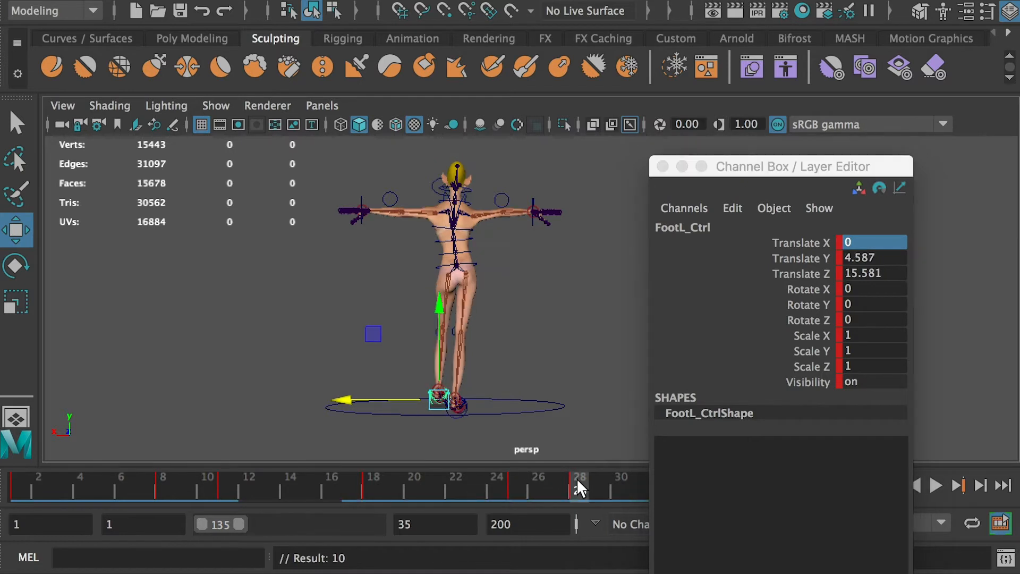
double_click(860, 242)
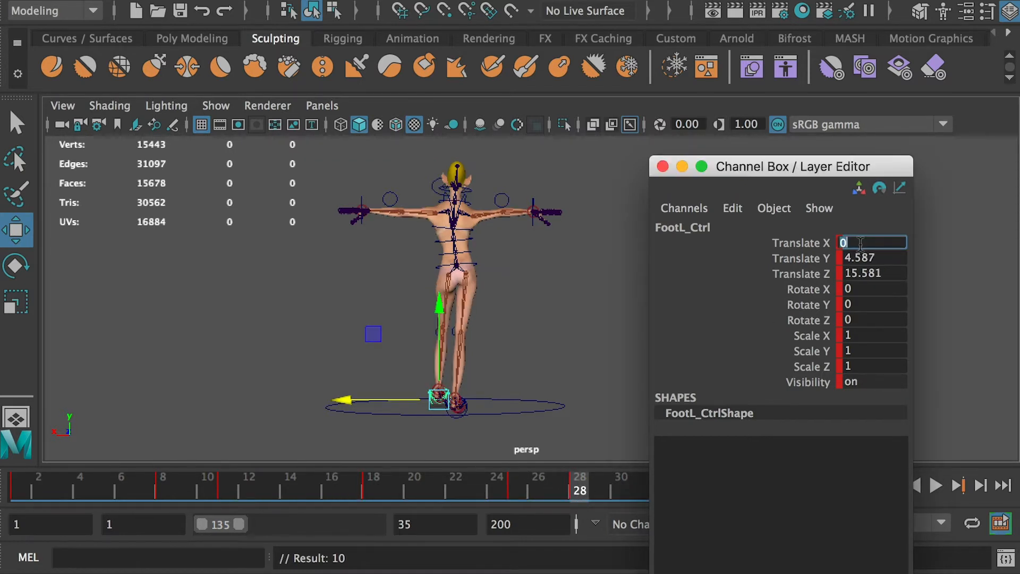
text(8)
key(Return)
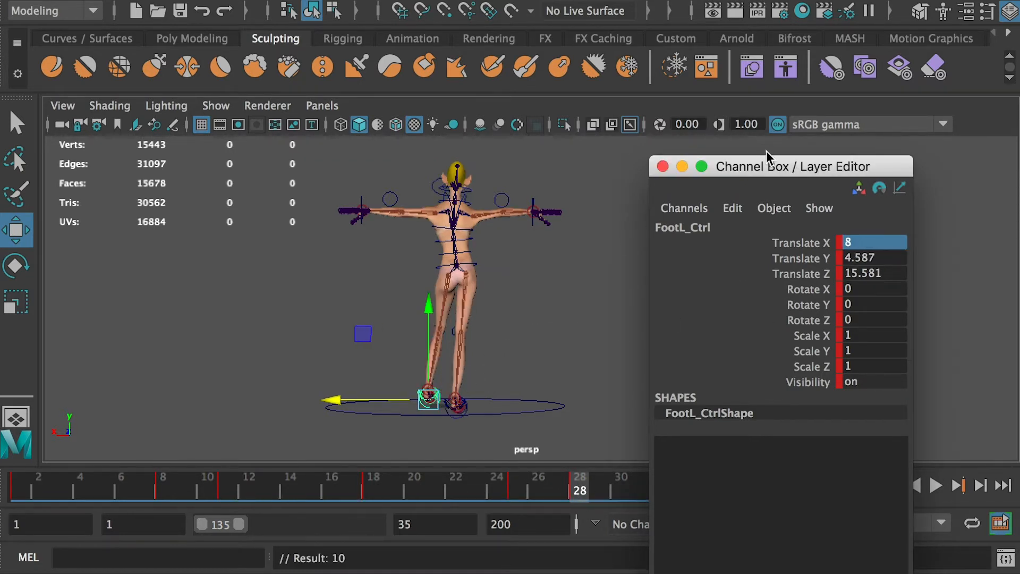
Step: At frame 35, set the left foot control's Translate X to -6, key it, and clear the Channel Box out of the view
drag(770, 166, 755, 187)
click(720, 485)
drag(367, 402, 368, 408)
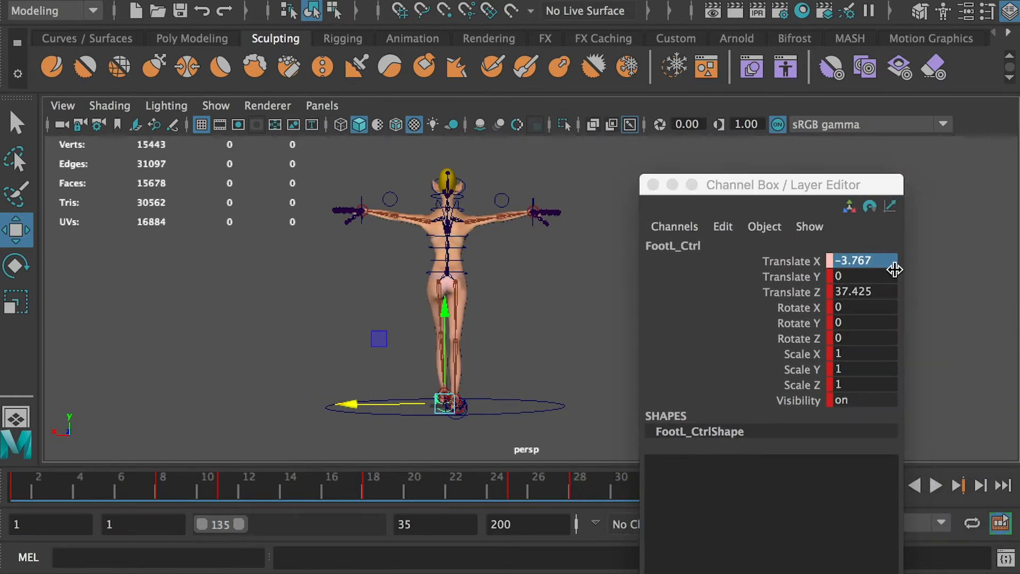
click(853, 260)
text(-6)
key(Return)
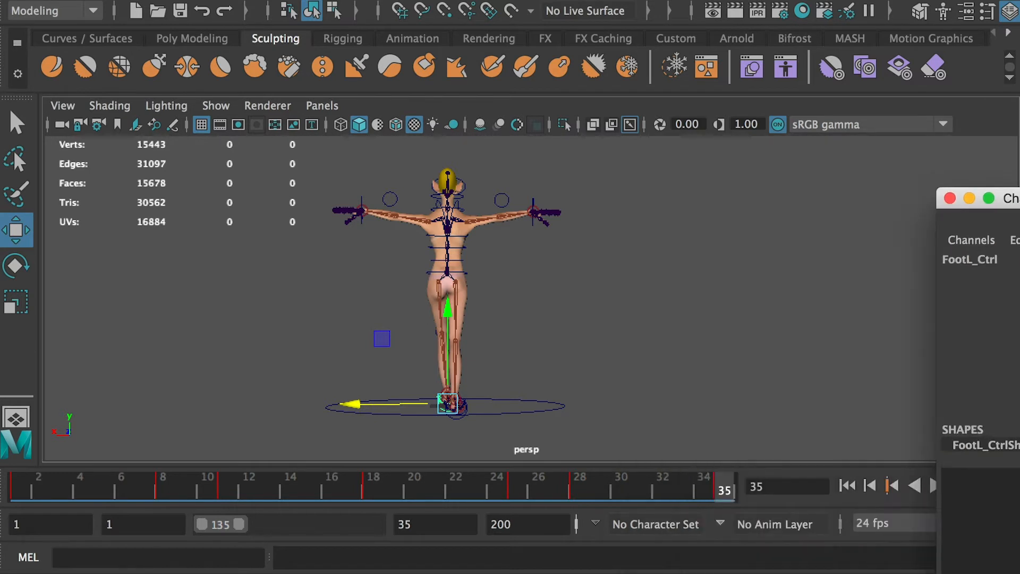
drag(807, 188, 1019, 188)
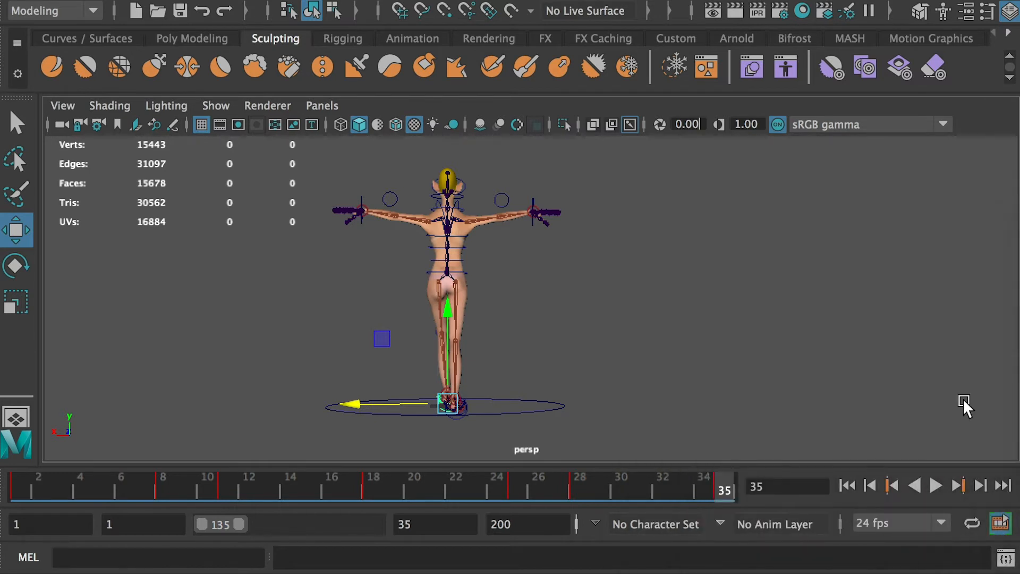
Step: Play back the walk cycle and check the feet's sideways motion in the perspective and front views
click(934, 486)
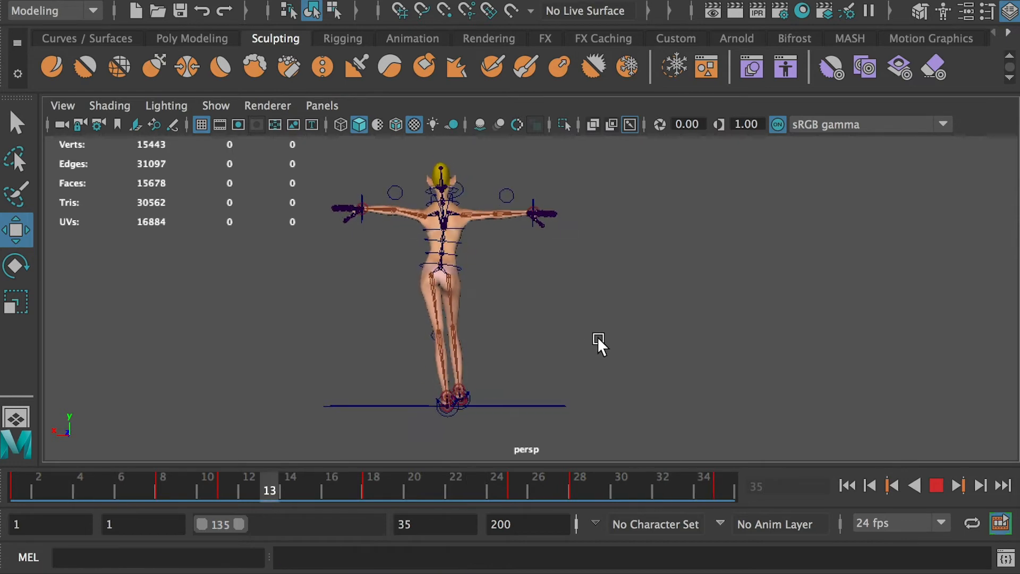
key(space)
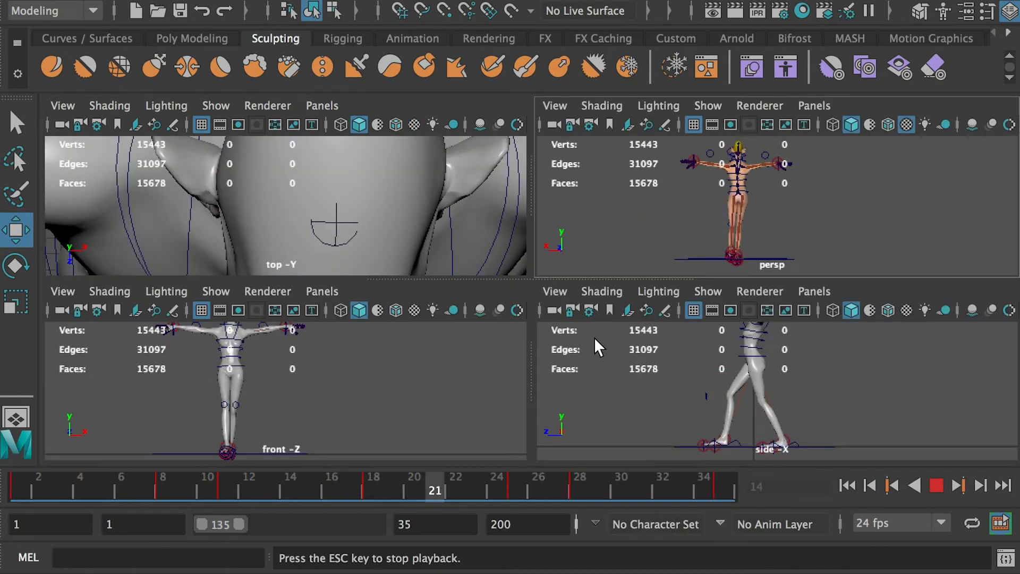
key(space)
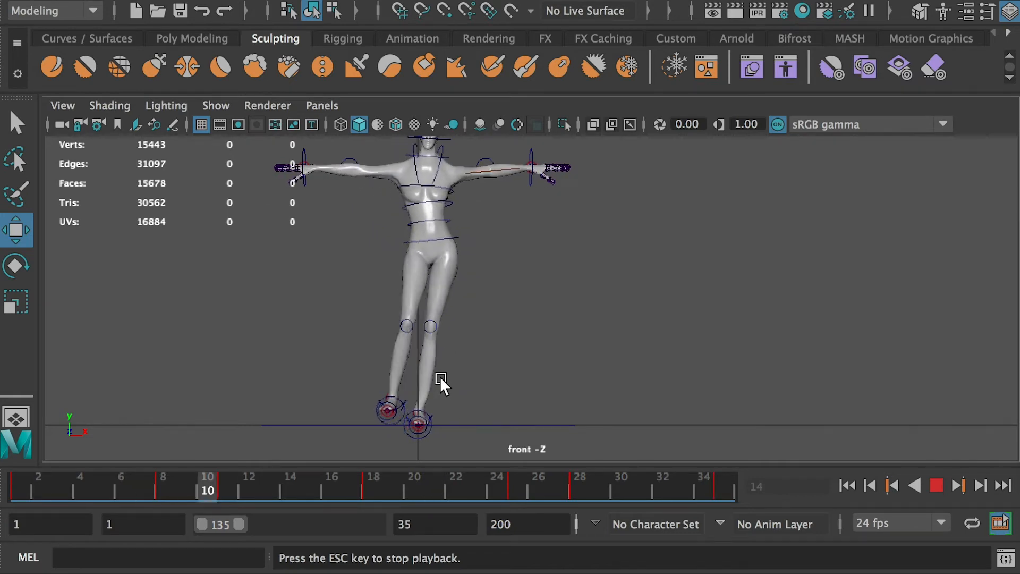
key(Escape)
Step: Select the hip control and set all of its animation keys to auto tangents in the Graph Editor
click(443, 273)
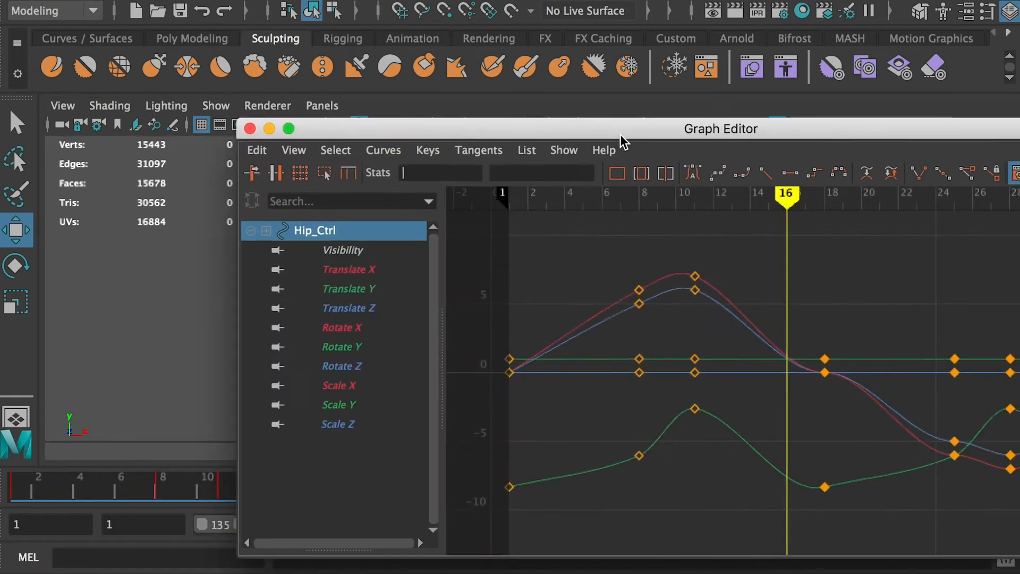
drag(619, 137, 512, 156)
drag(625, 142, 901, 367)
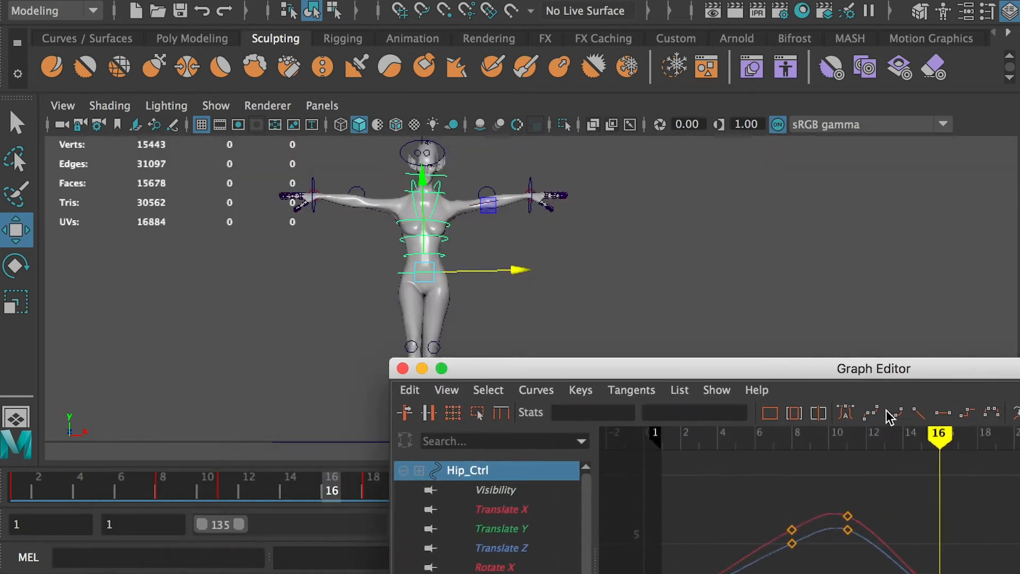
click(418, 371)
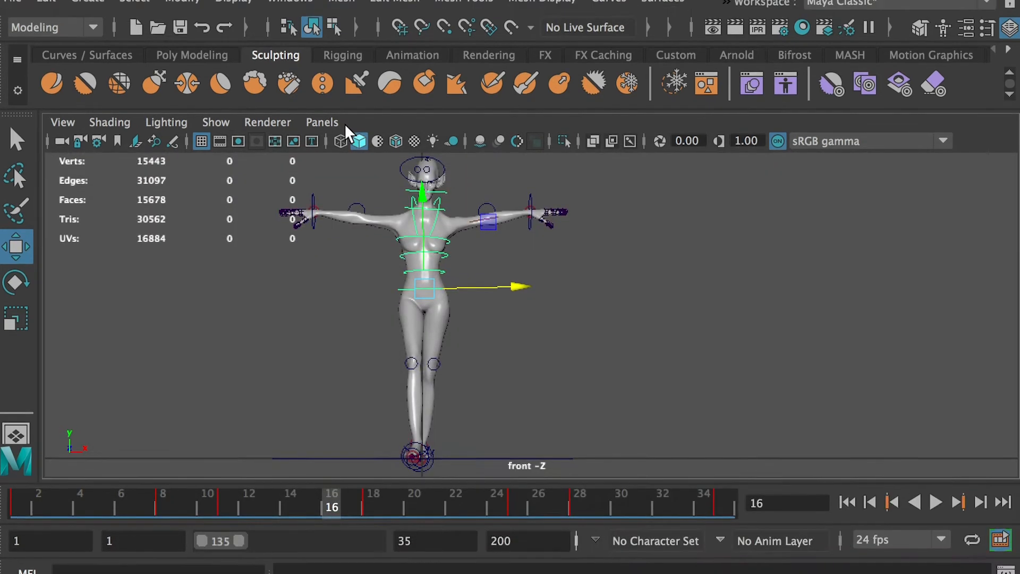
click(289, 6)
mouse_move(329, 101)
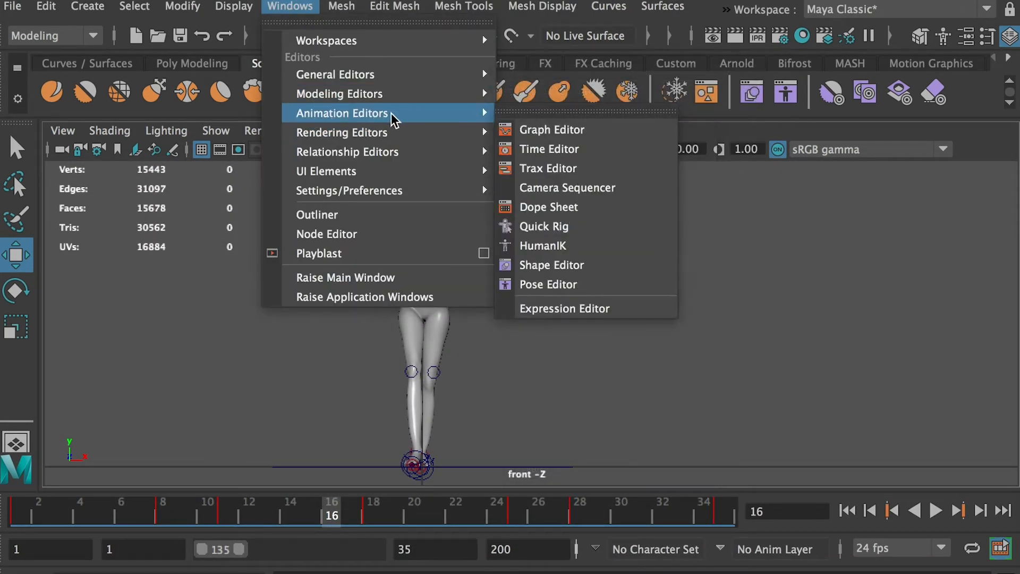
click(537, 131)
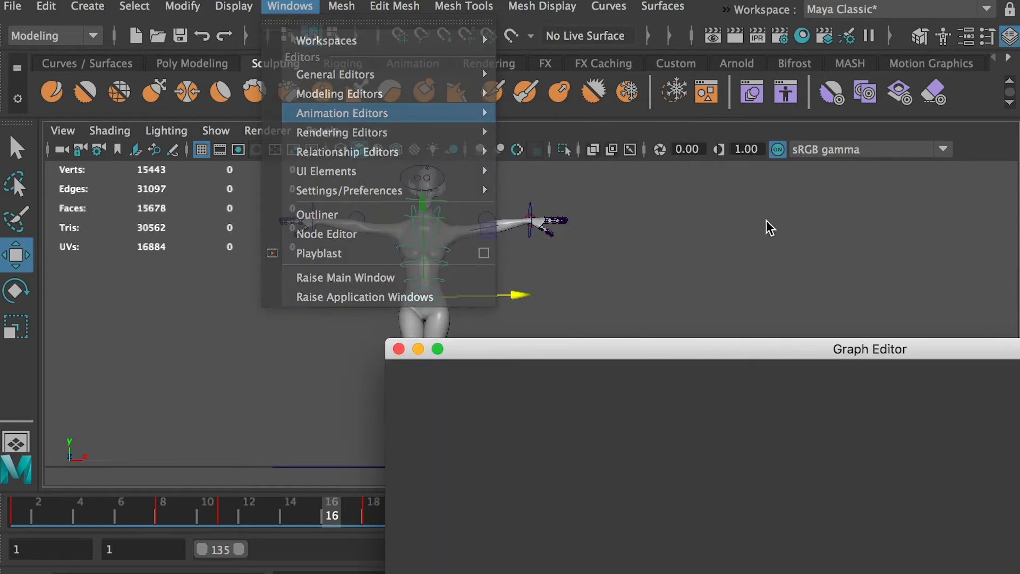
drag(695, 355, 495, 354)
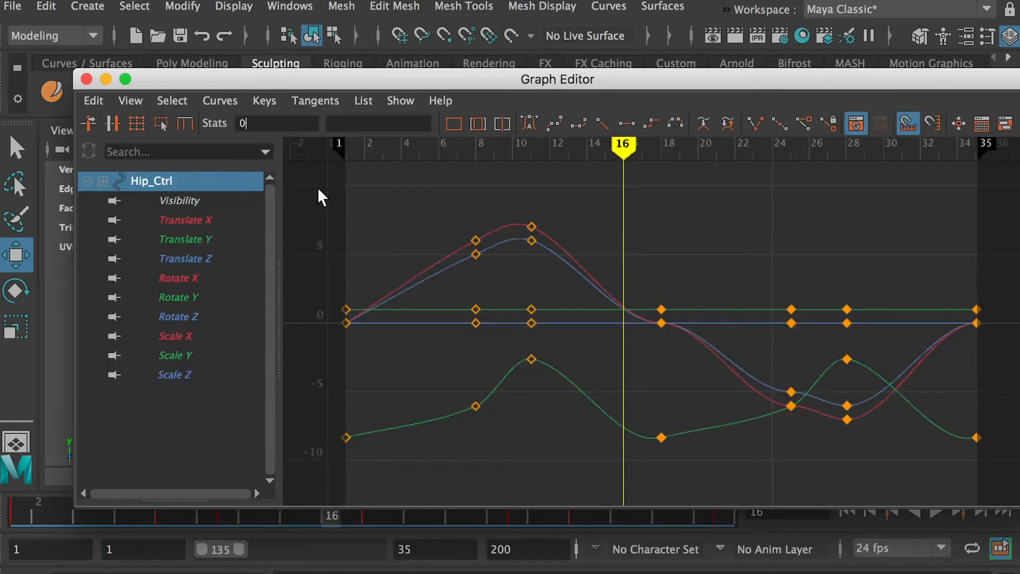
drag(317, 189, 997, 490)
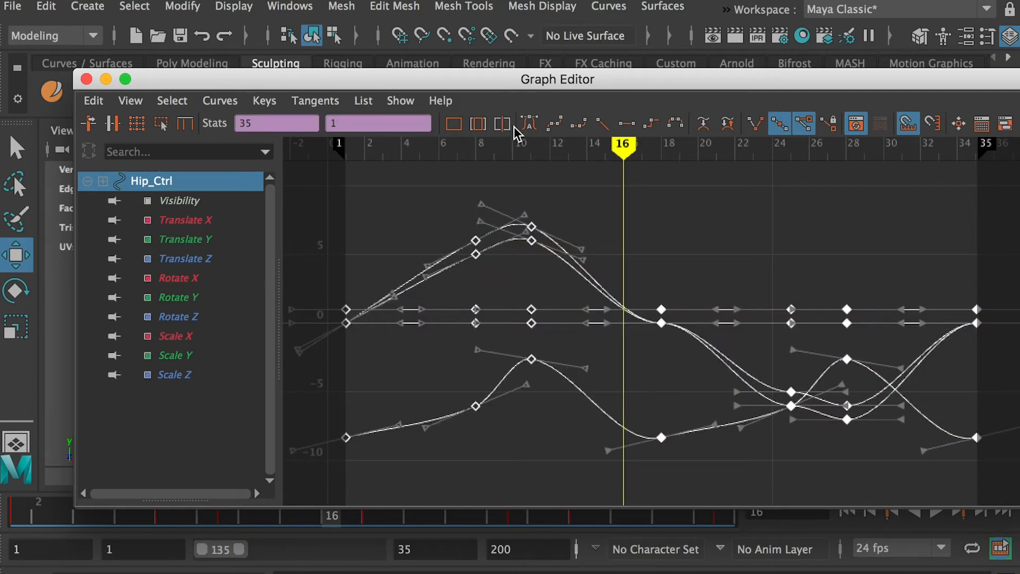
click(529, 126)
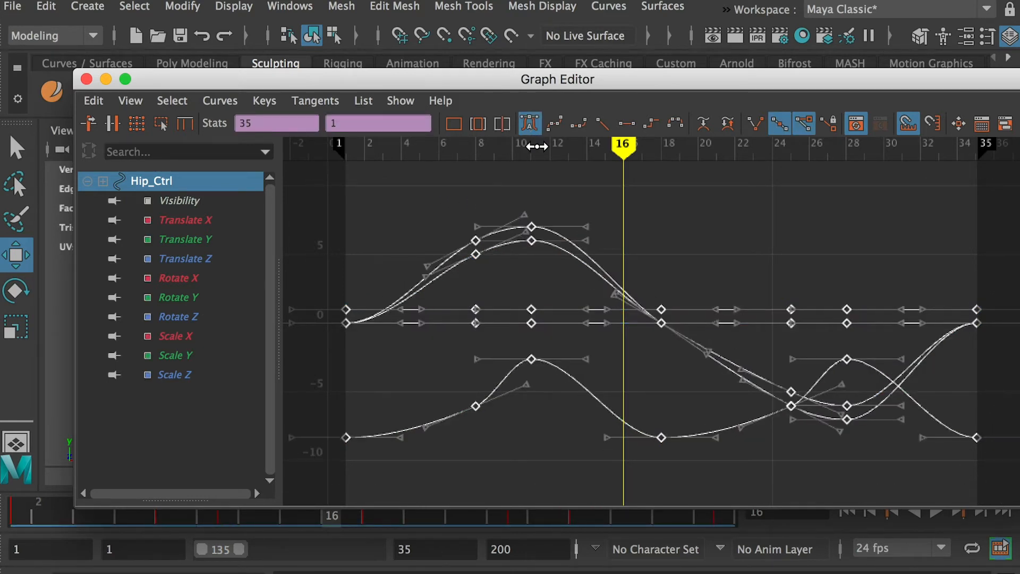
Step: Isolate the hip's Translate X curve and review the side-to-side motion by scrubbing and playing the front view
click(194, 222)
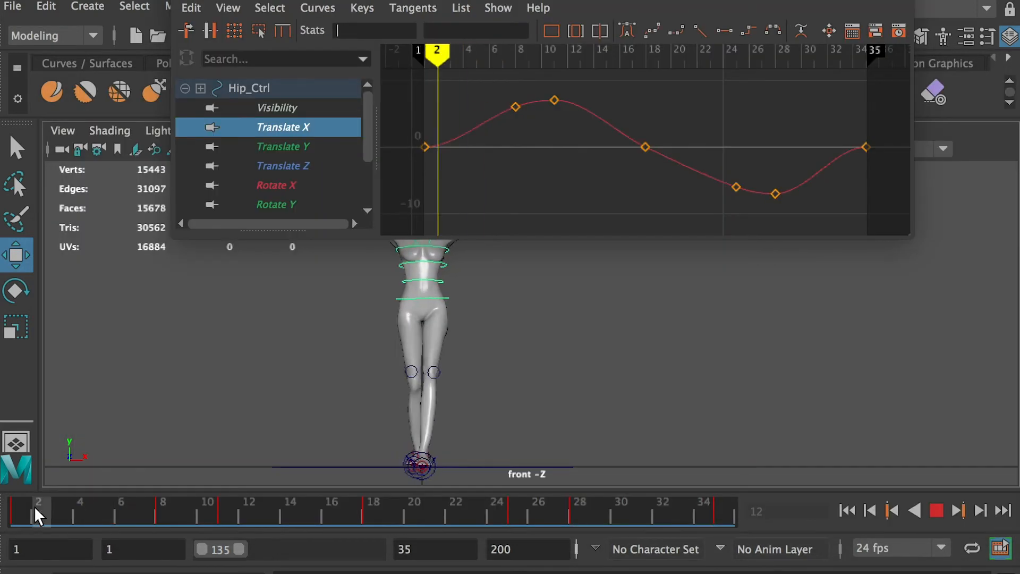
drag(31, 510, 372, 508)
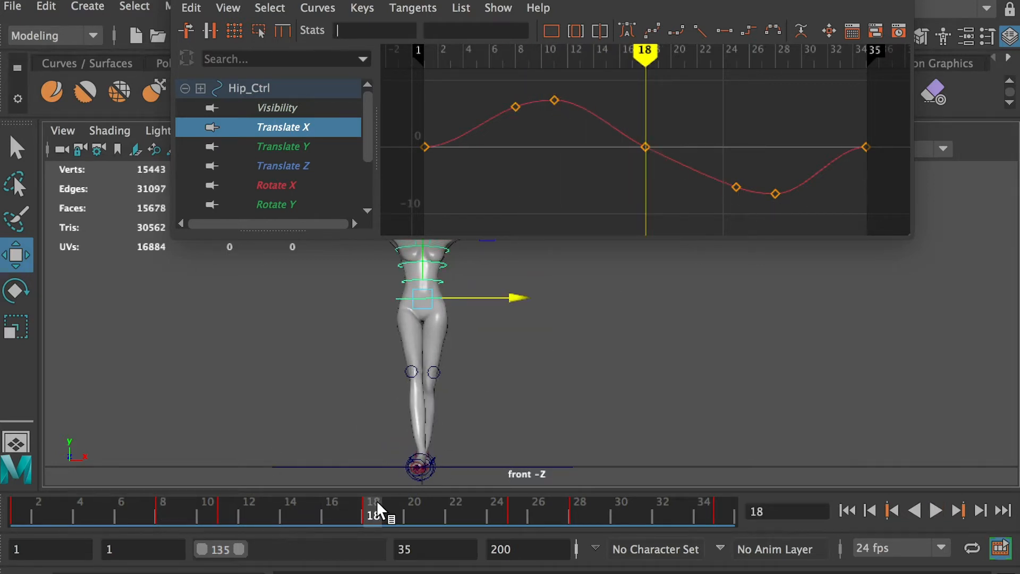
key(alt+v)
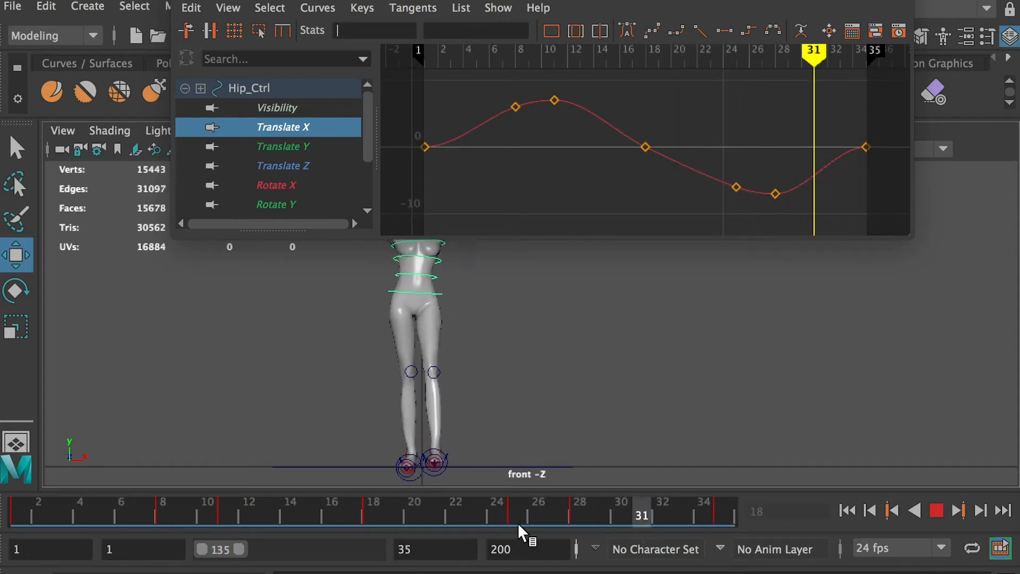
key(alt+v)
Step: Smooth the hip's Translate X curve by steepening the tangent at frame 18 and adjusting the tangent at frame 25
drag(910, 234, 1019, 405)
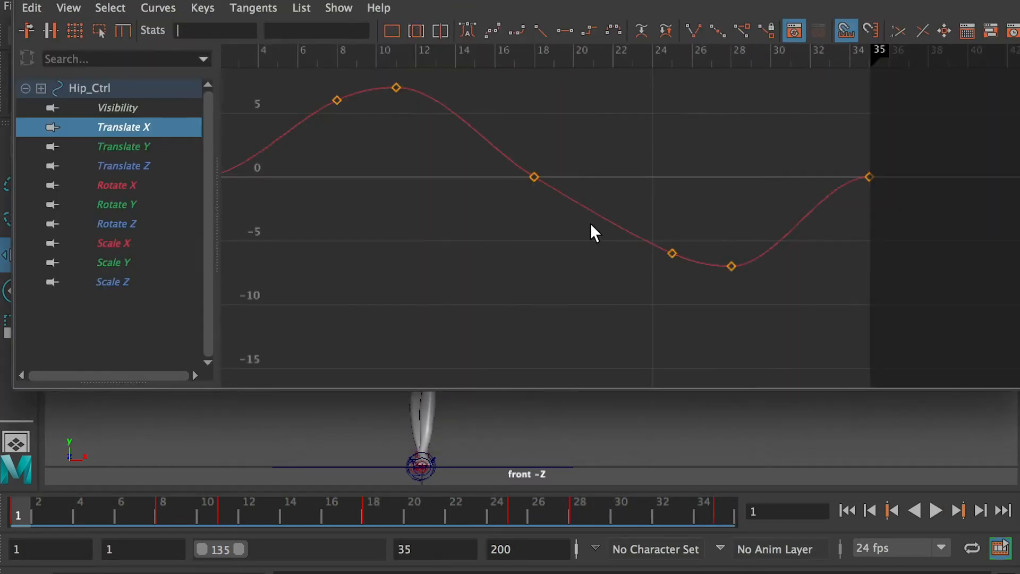
click(562, 193)
click(560, 161)
drag(561, 154, 502, 214)
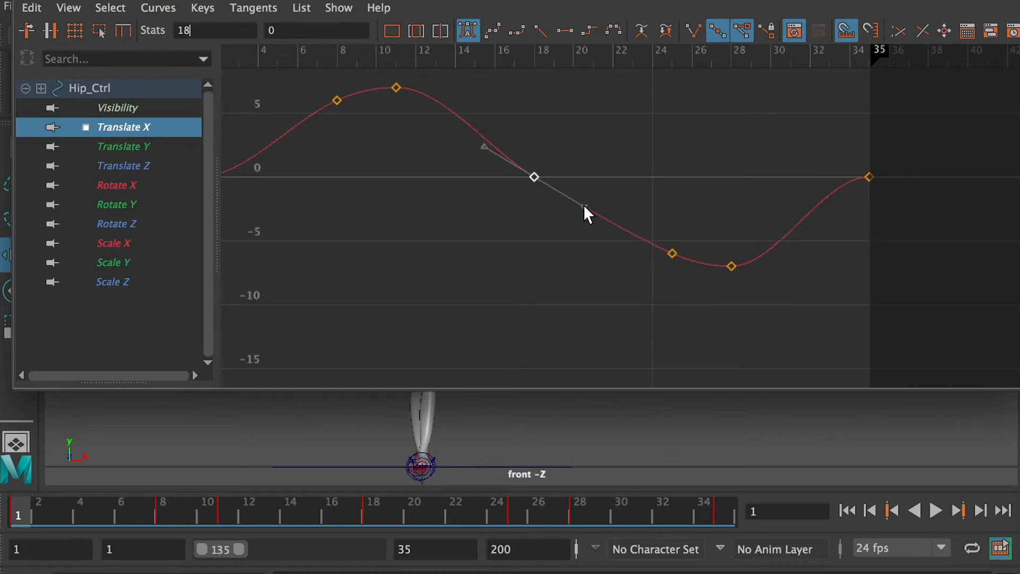
drag(584, 206, 581, 211)
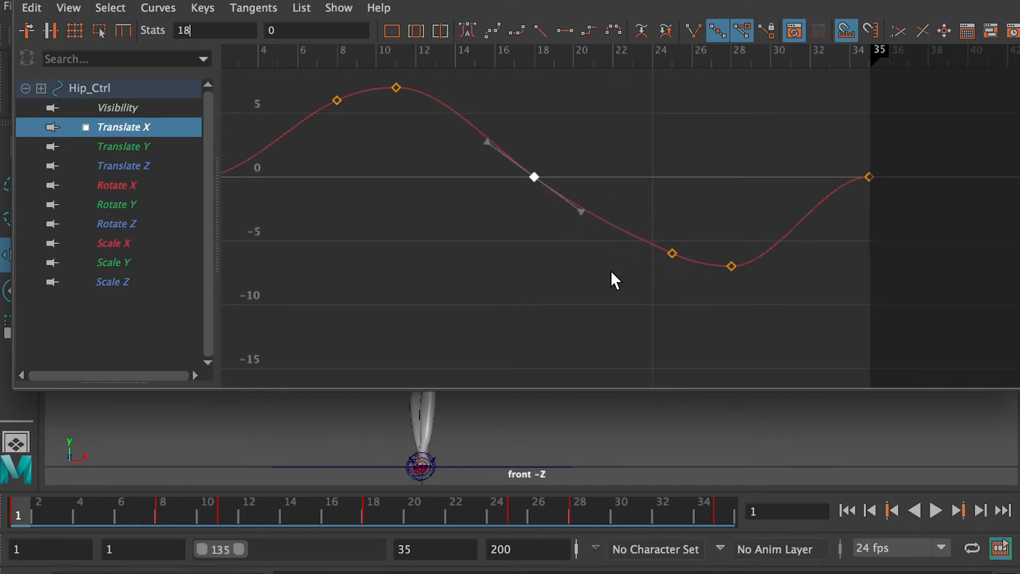
drag(627, 275, 696, 232)
drag(727, 276, 729, 275)
click(798, 274)
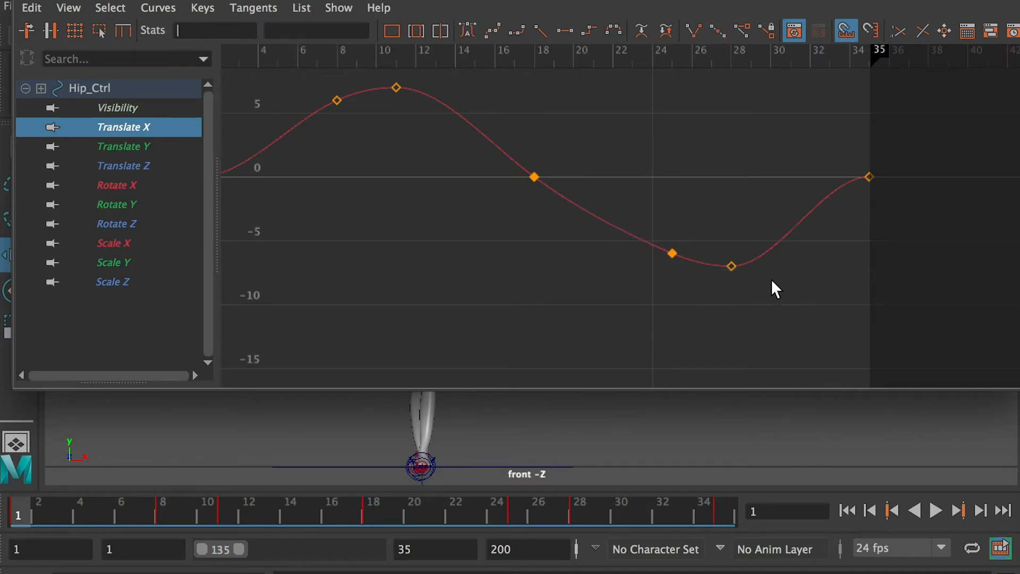
alt+middle_drag(770, 281, 837, 323)
Step: Steepen the tangents of the hip's Translate Y curve at frames 8 and 25 to match each other
click(151, 152)
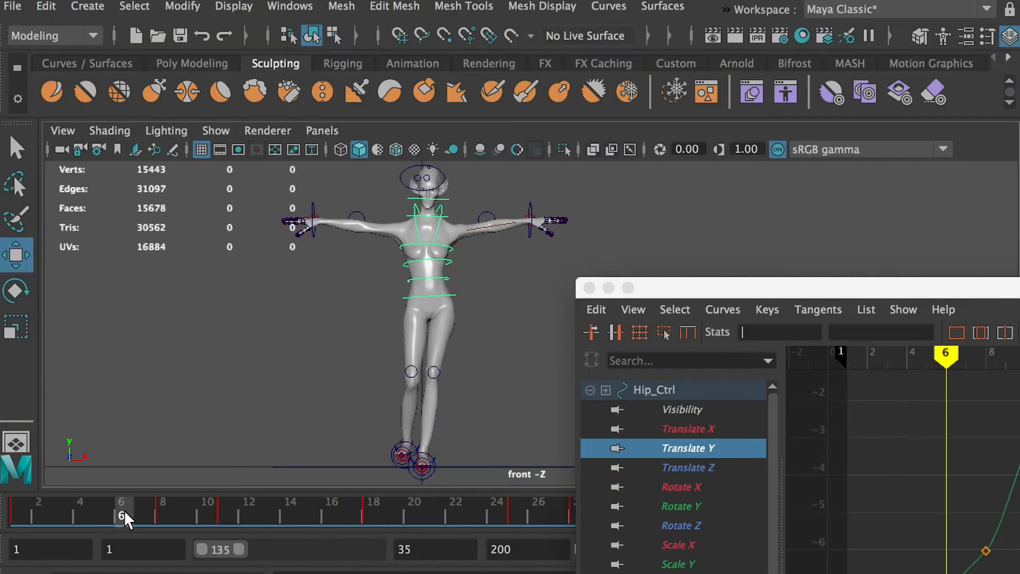
drag(124, 514, 227, 515)
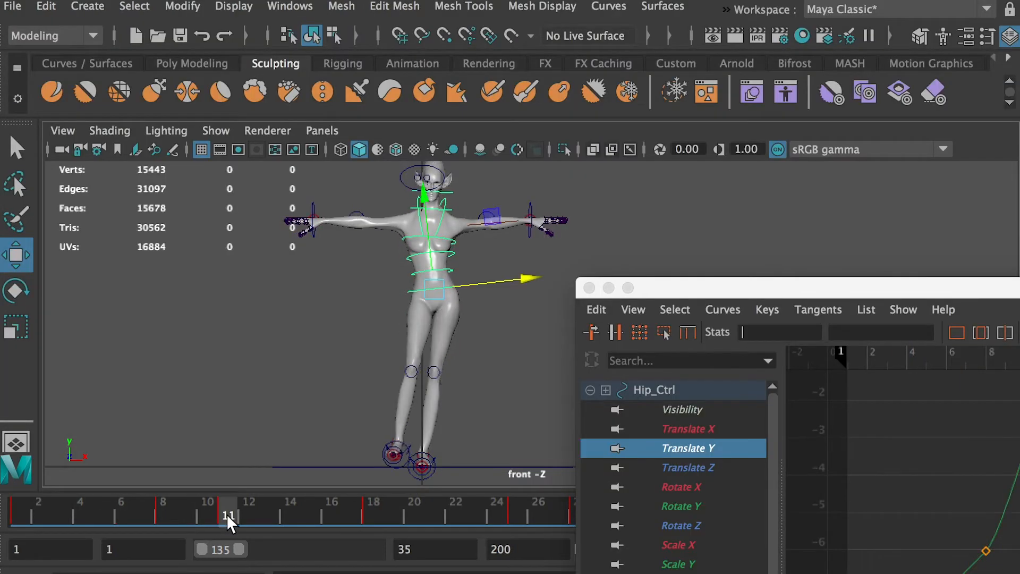
drag(971, 293, 748, 261)
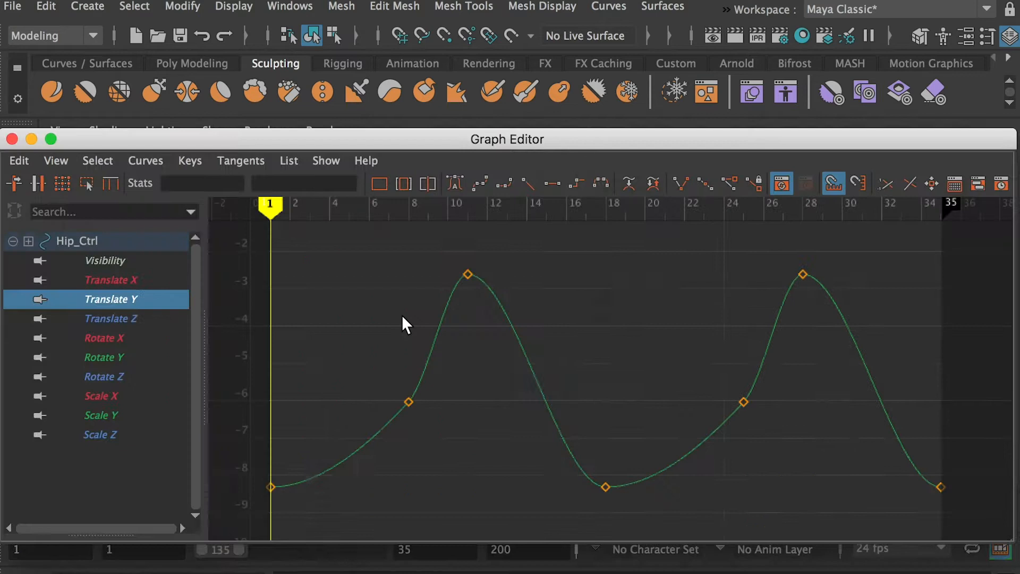
drag(354, 363, 494, 457)
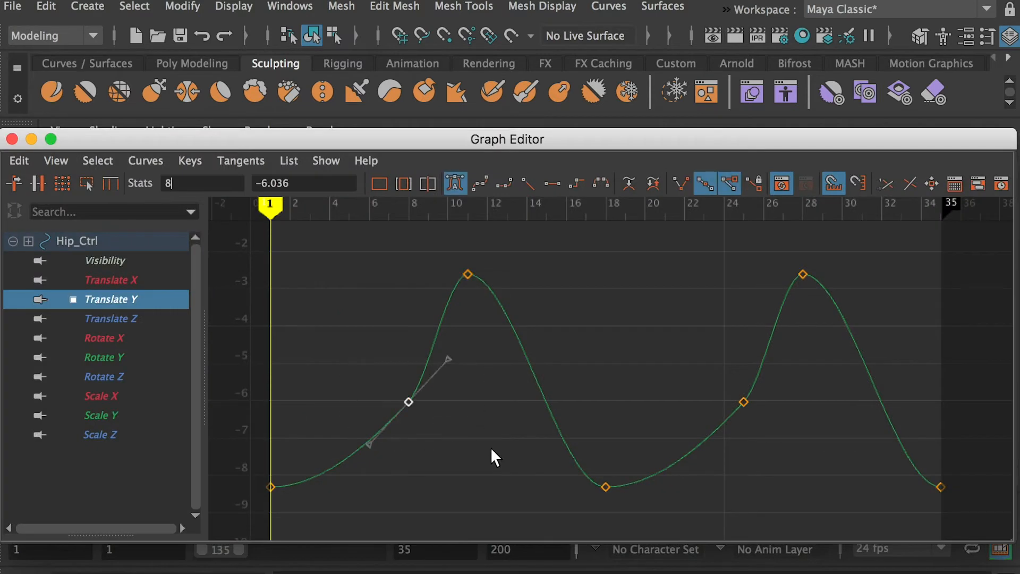
drag(448, 358, 441, 353)
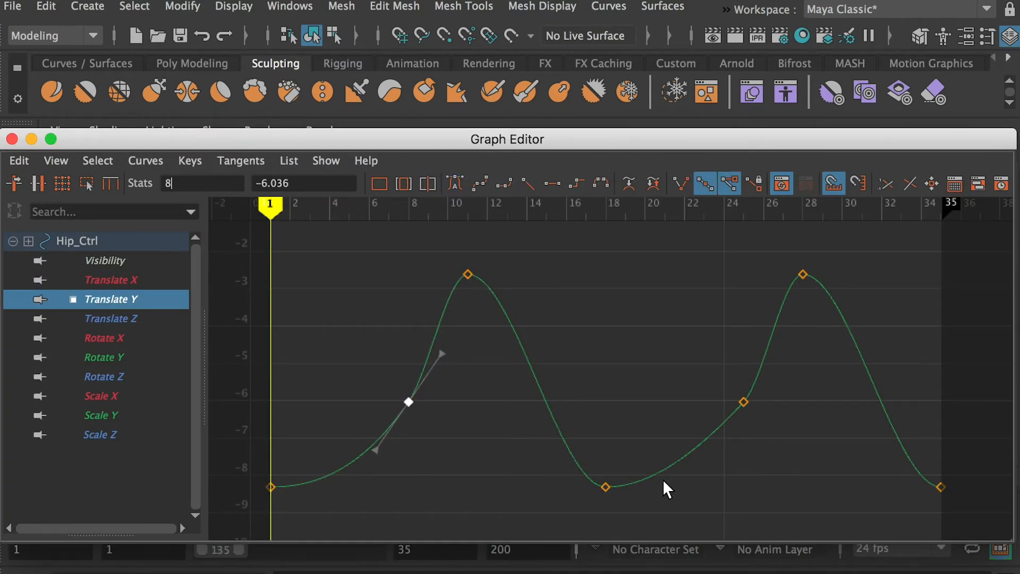
drag(701, 357, 813, 451)
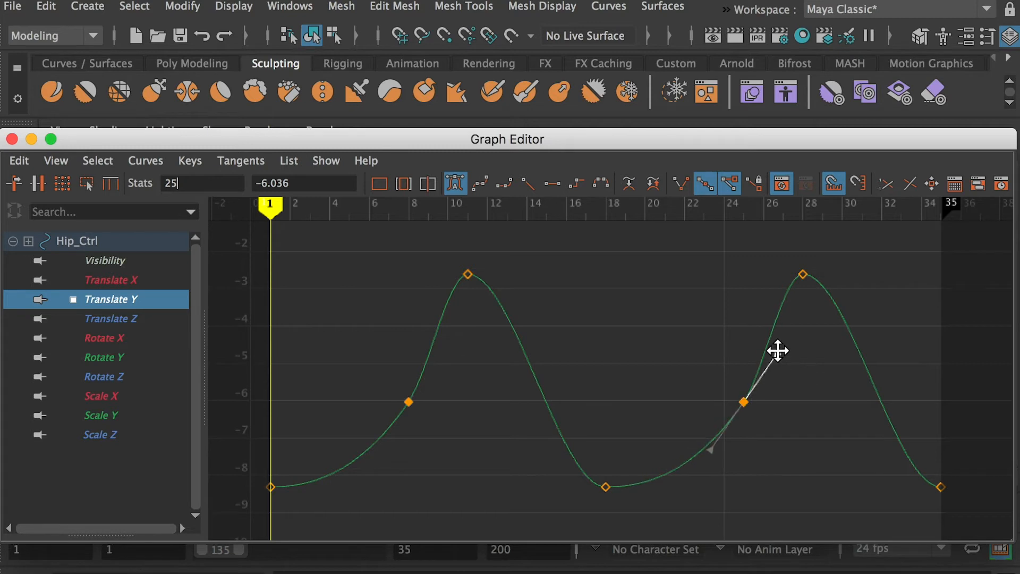
drag(777, 351, 776, 353)
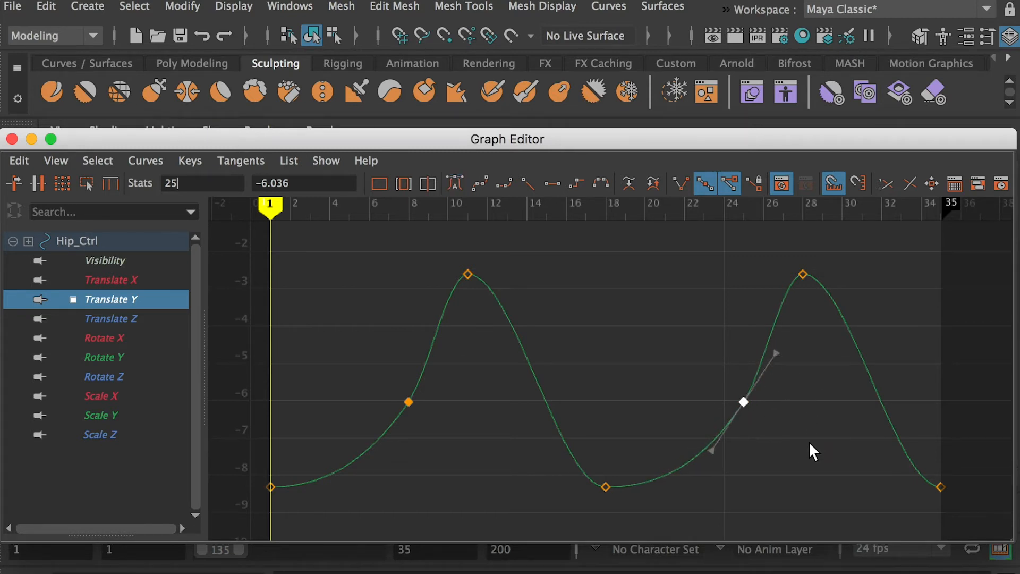
Step: Inspect the hip's Translate Z and rotation curves, and scrub the opening frames against the Rotate Z curve
click(113, 319)
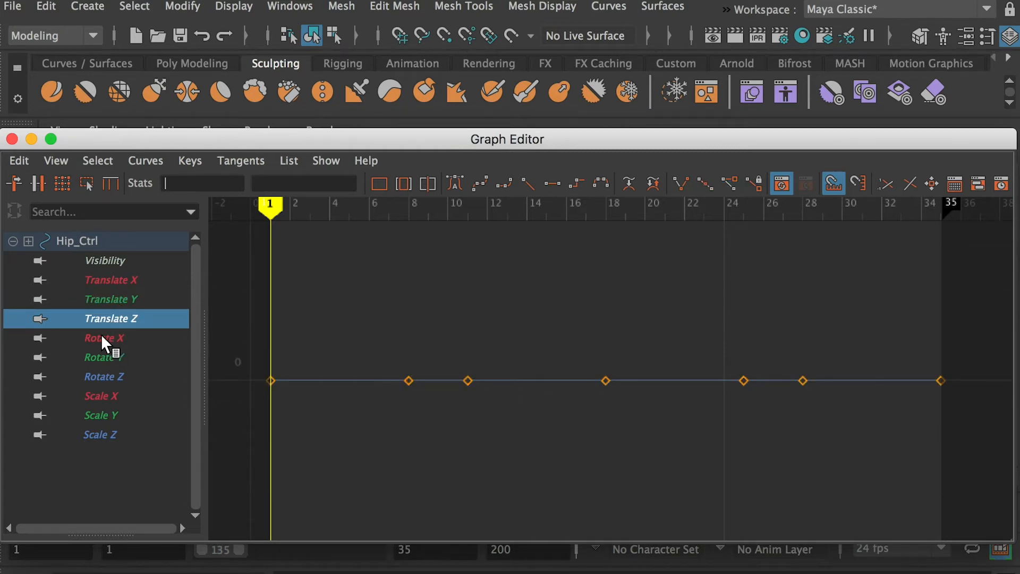
click(101, 337)
click(101, 357)
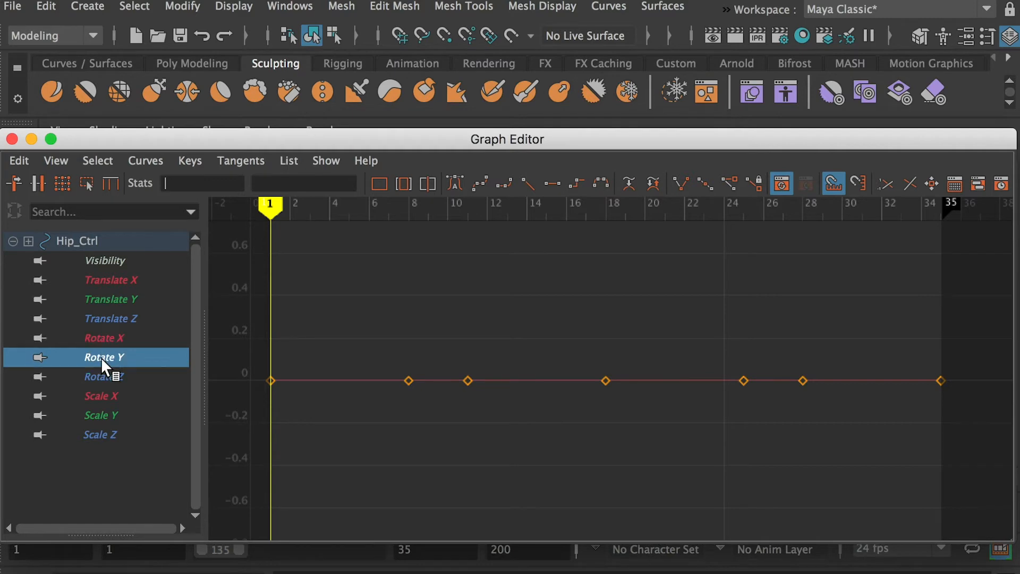
click(105, 373)
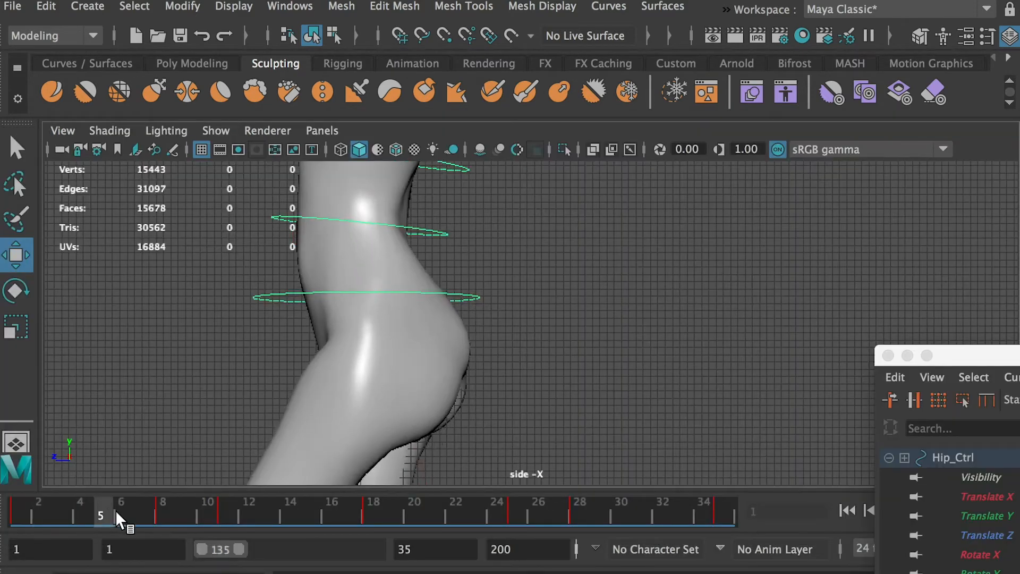
drag(118, 519, 207, 523)
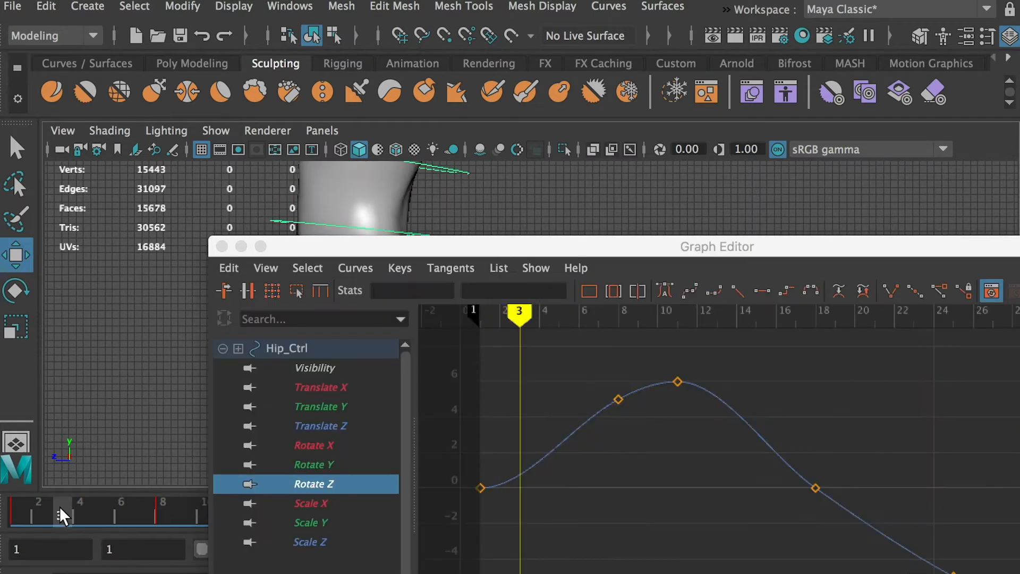
drag(59, 518, 82, 515)
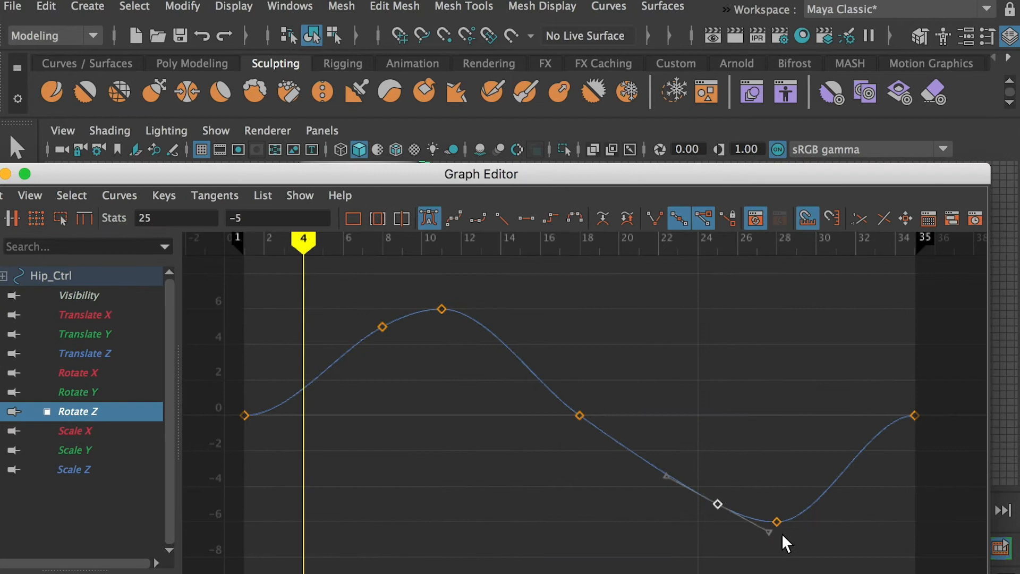
Step: On the hip's Rotate Z curve, adjust the tangent at frame 25 and select the key at frame 18
drag(769, 532, 772, 531)
click(823, 530)
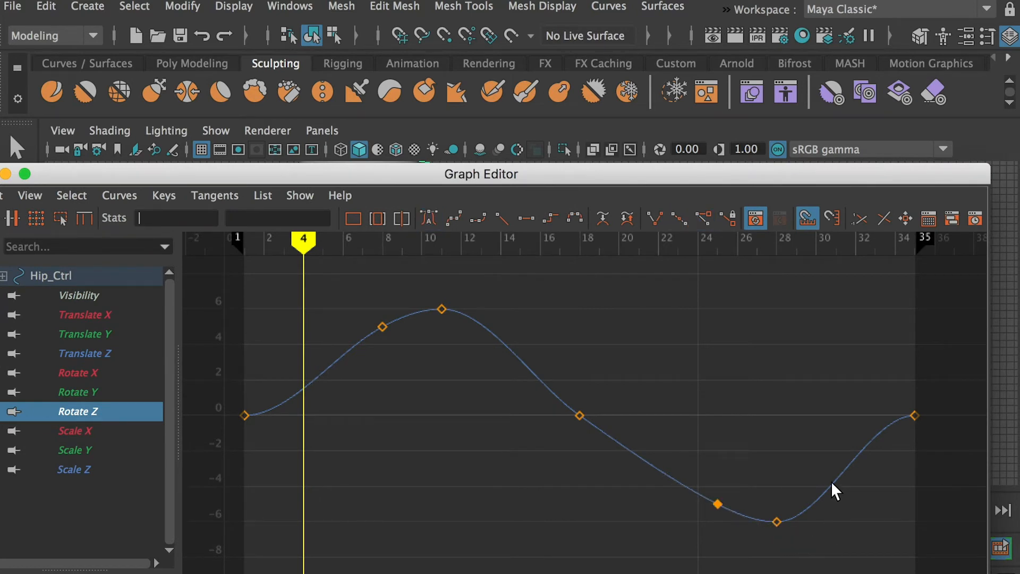
drag(629, 370, 541, 464)
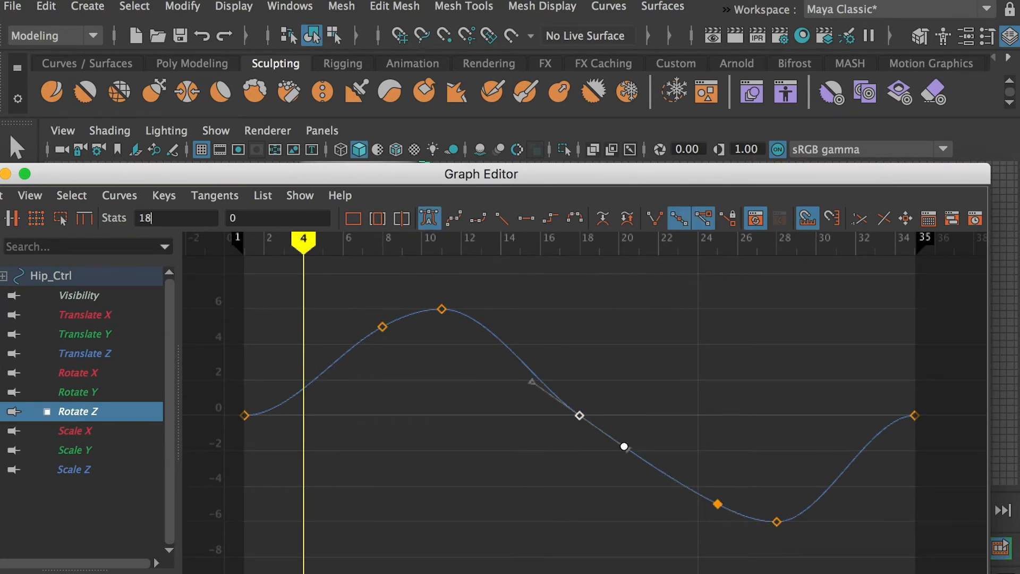
Step: Smooth the hip control's Rotate Z curve at the frame 18 and frame 25 keys, and check the animation in playback
click(624, 446)
click(666, 517)
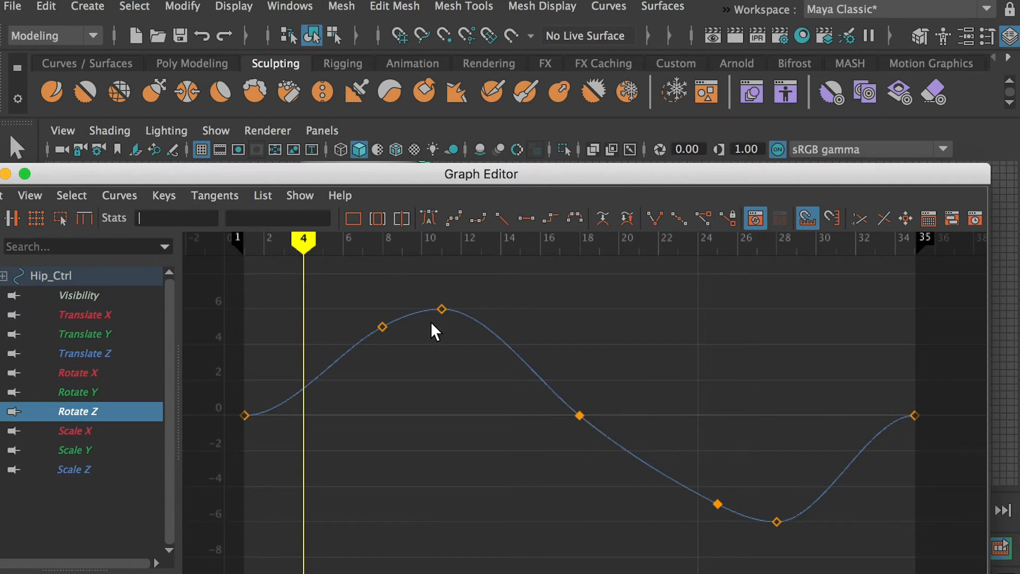
click(717, 504)
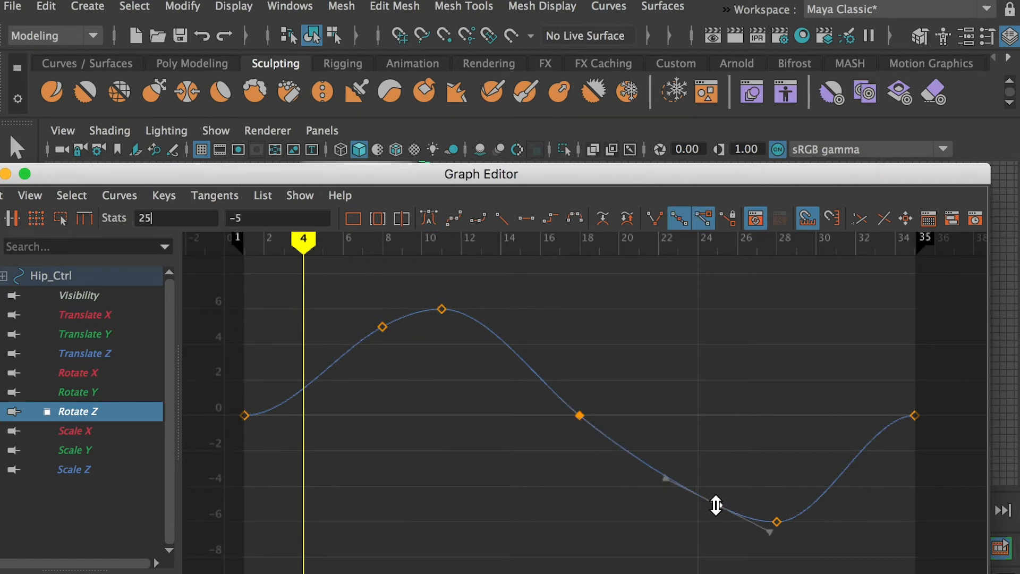
click(773, 440)
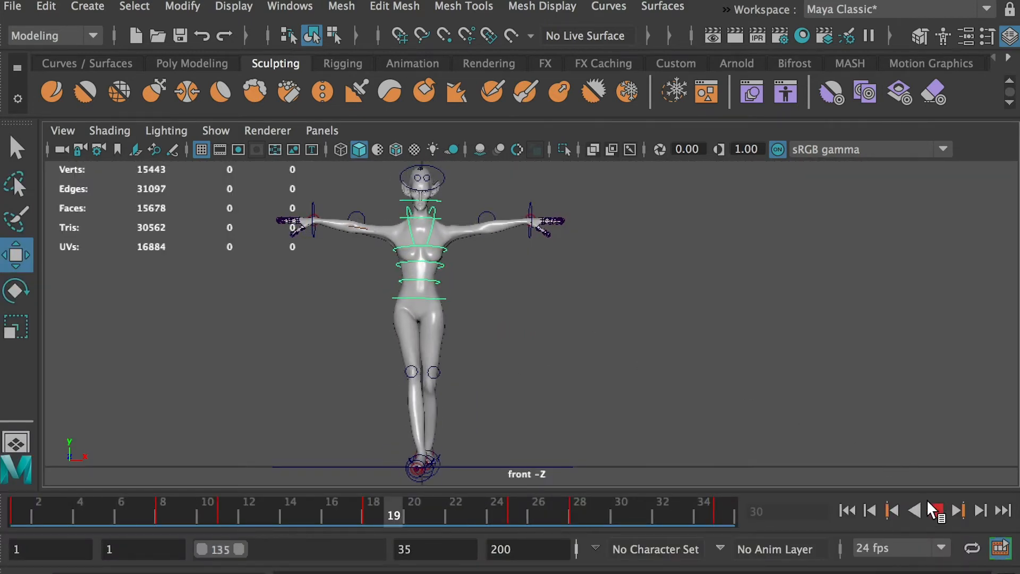
click(935, 510)
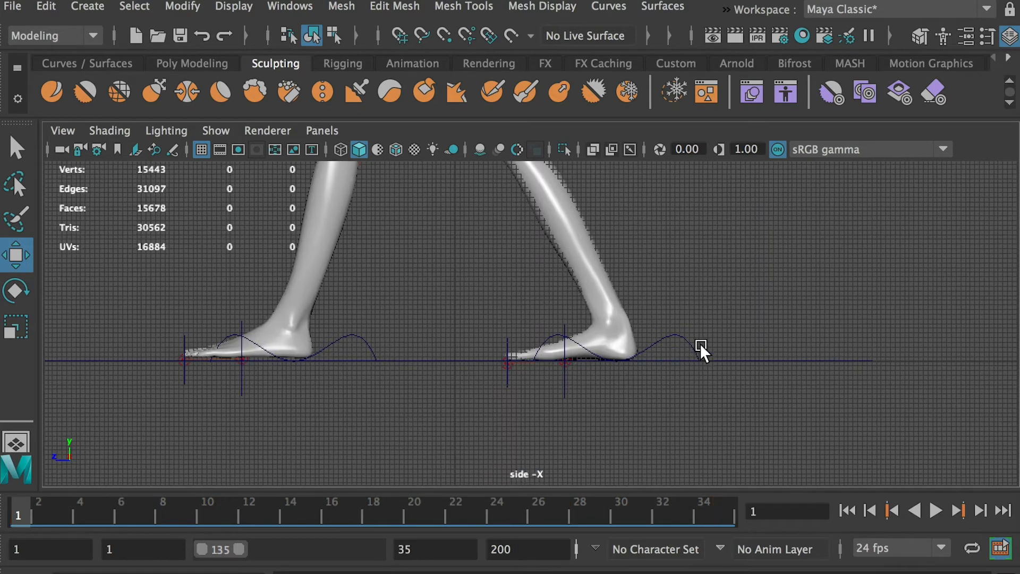
Step: Apply auto tangents to the animation keys on all curves of the right foot control
click(699, 347)
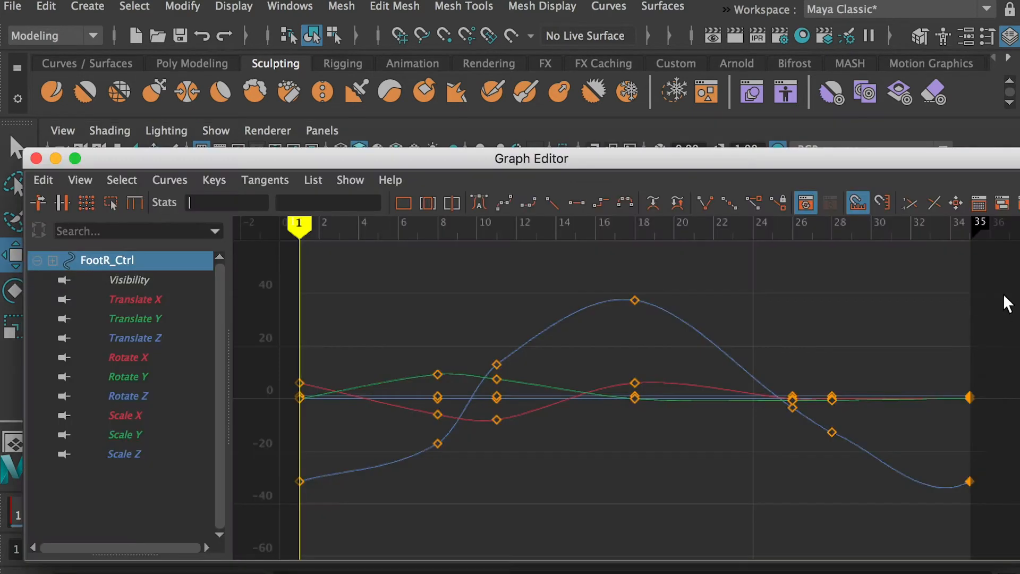
drag(1002, 299, 237, 536)
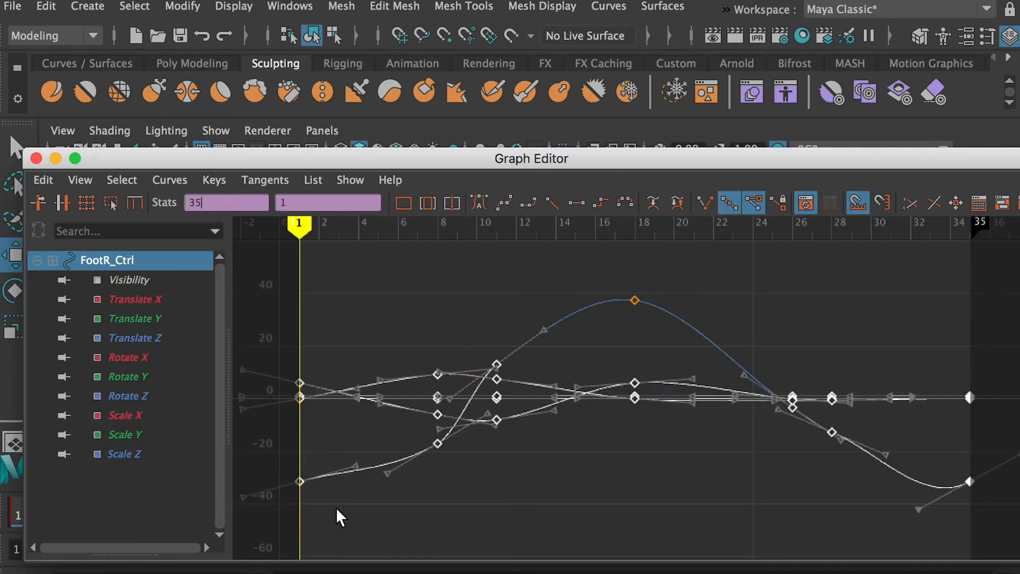
click(479, 204)
Step: Isolate the right foot control's Translate X curve and set its value to 6 at frame 26
click(153, 297)
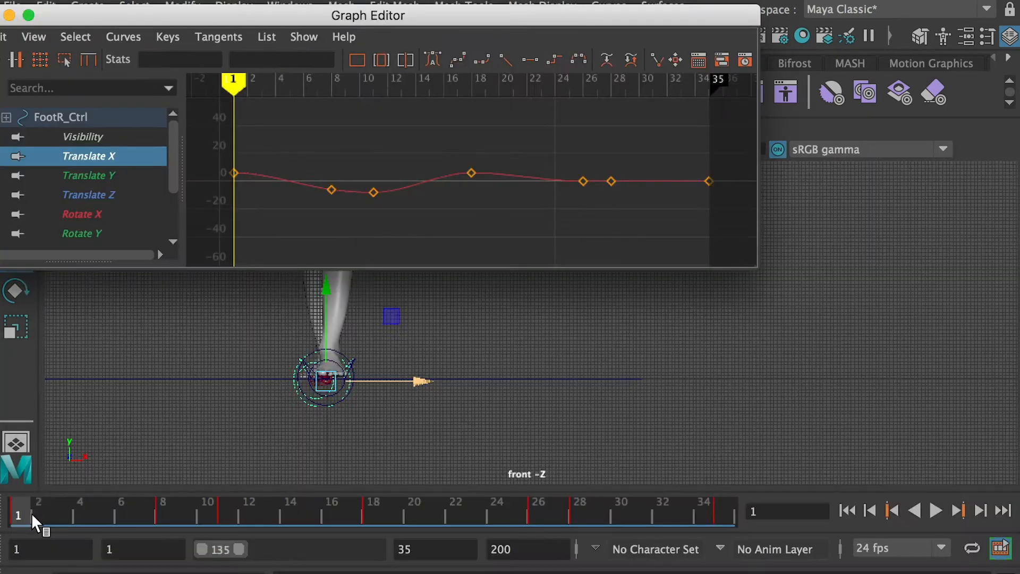
drag(31, 512, 556, 543)
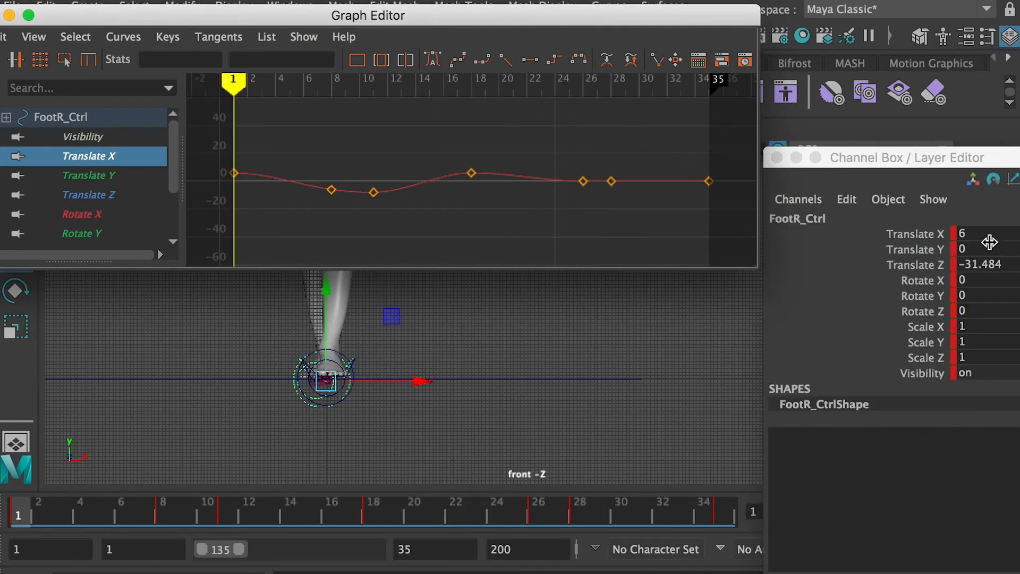
double_click(975, 234)
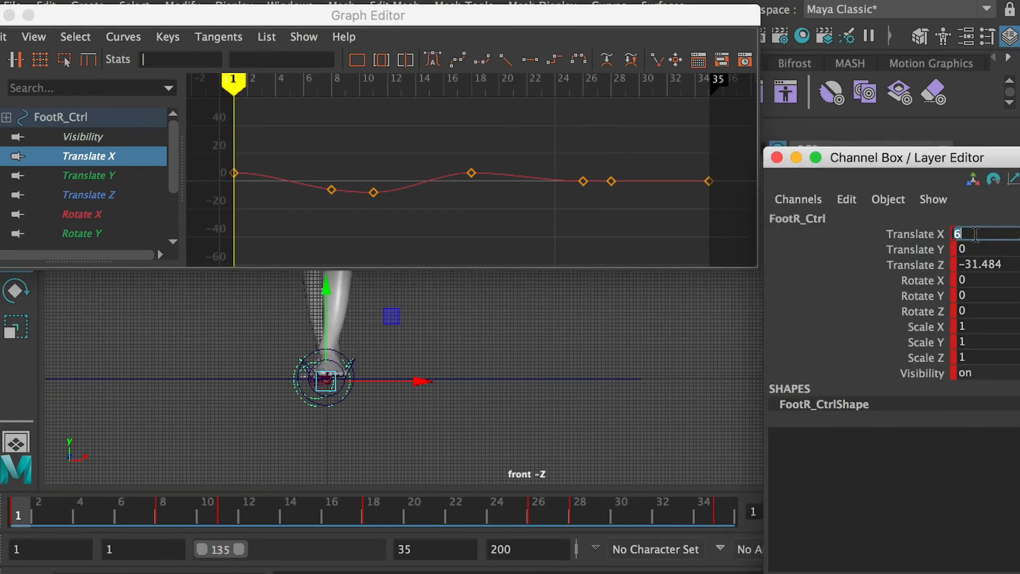
click(584, 82)
double_click(968, 234)
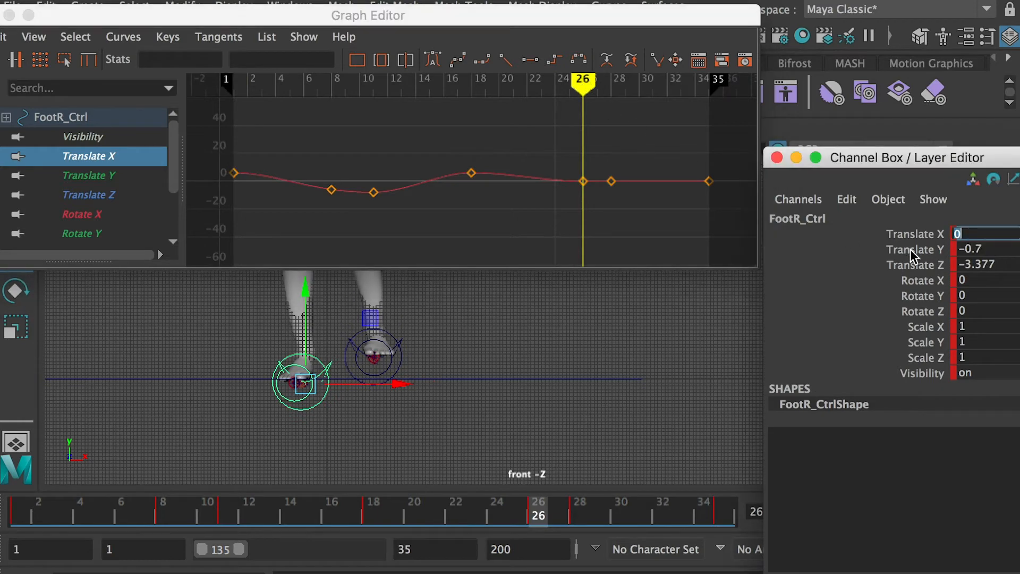
key(Return)
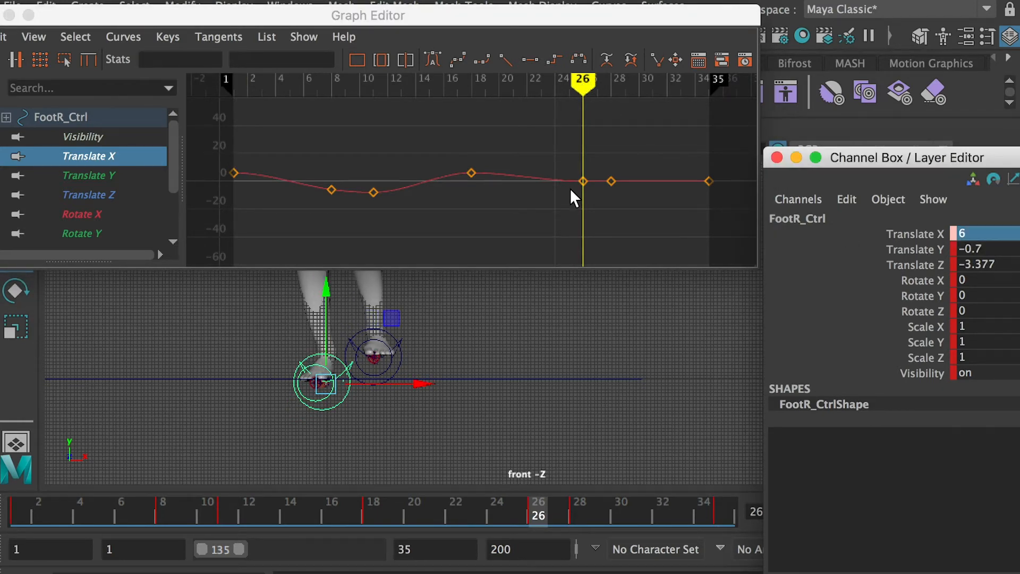
Step: Set the right foot control's Translate X key at frame 28 to 6
click(610, 181)
click(968, 234)
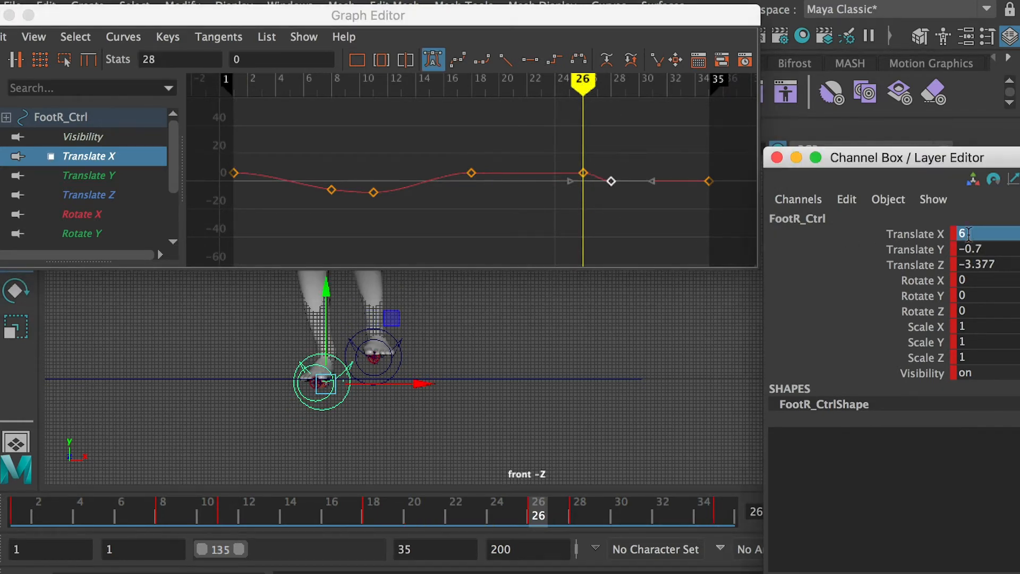
text(6)
key(Return)
click(611, 84)
click(982, 234)
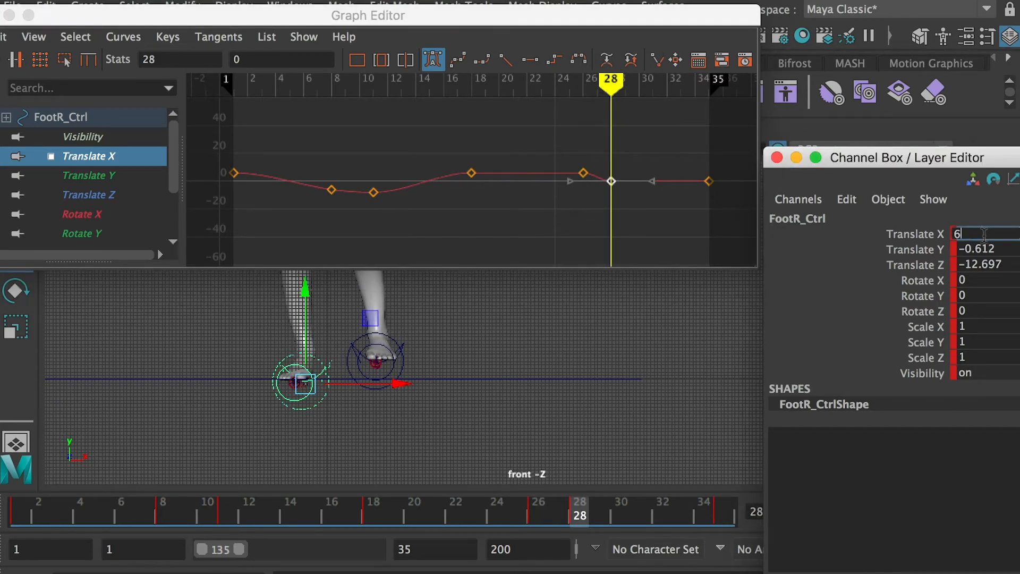
text(6)
key(Return)
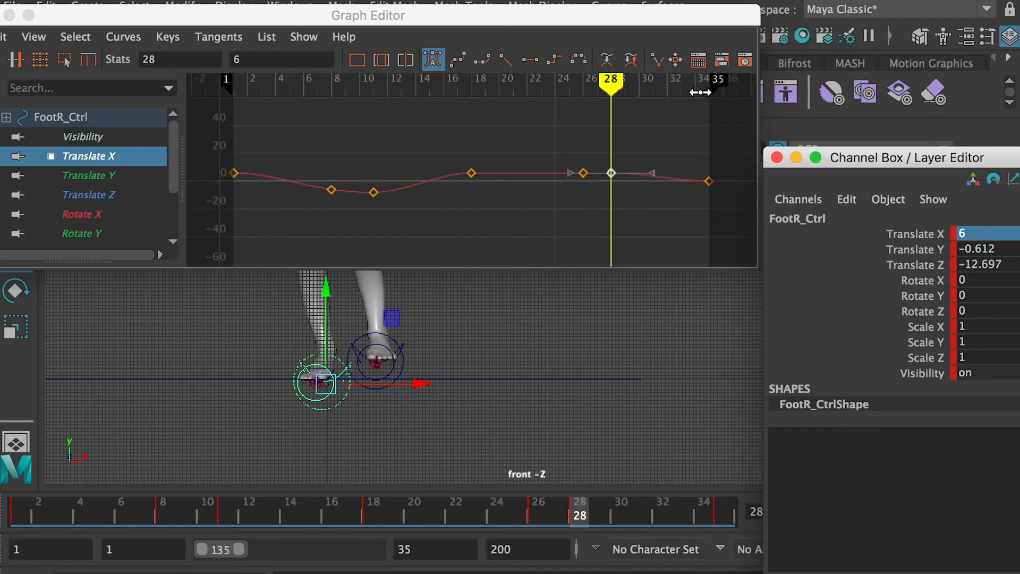
Step: Key the right foot control's Translate X at 6 on frame 35 and play the animation to check the foot
click(709, 84)
click(971, 235)
text(6)
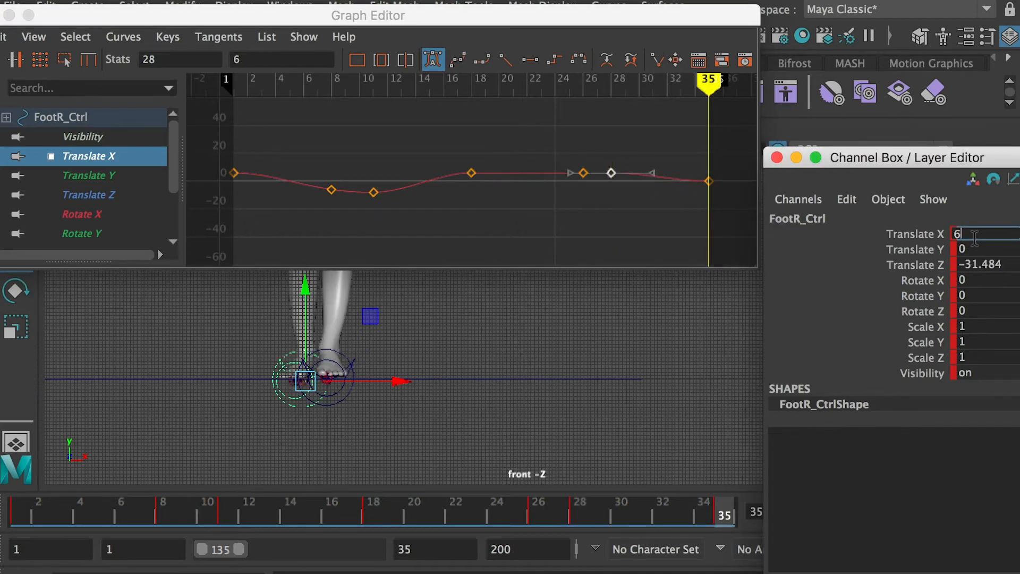
key(Return)
key(s)
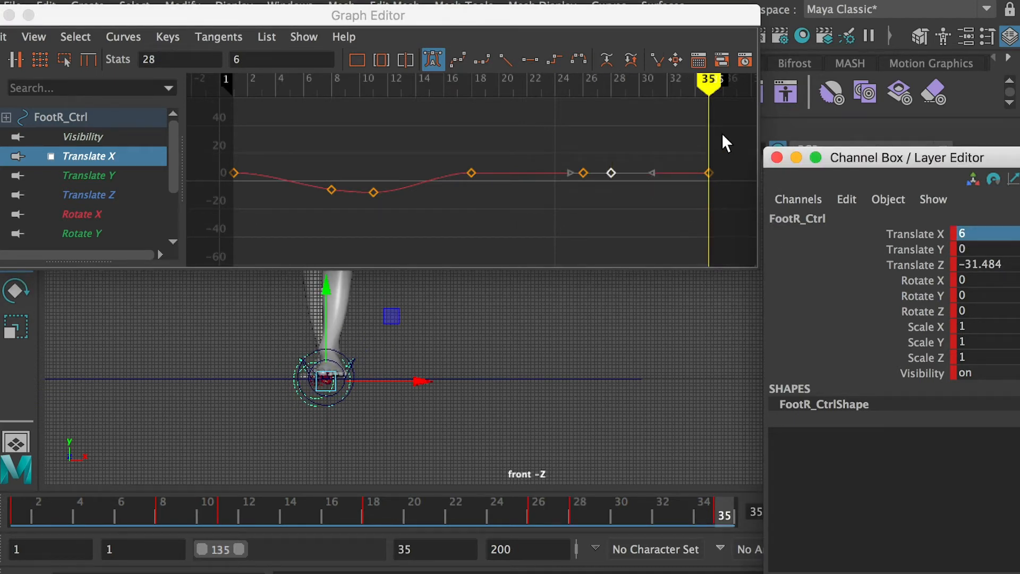
drag(722, 134, 440, 225)
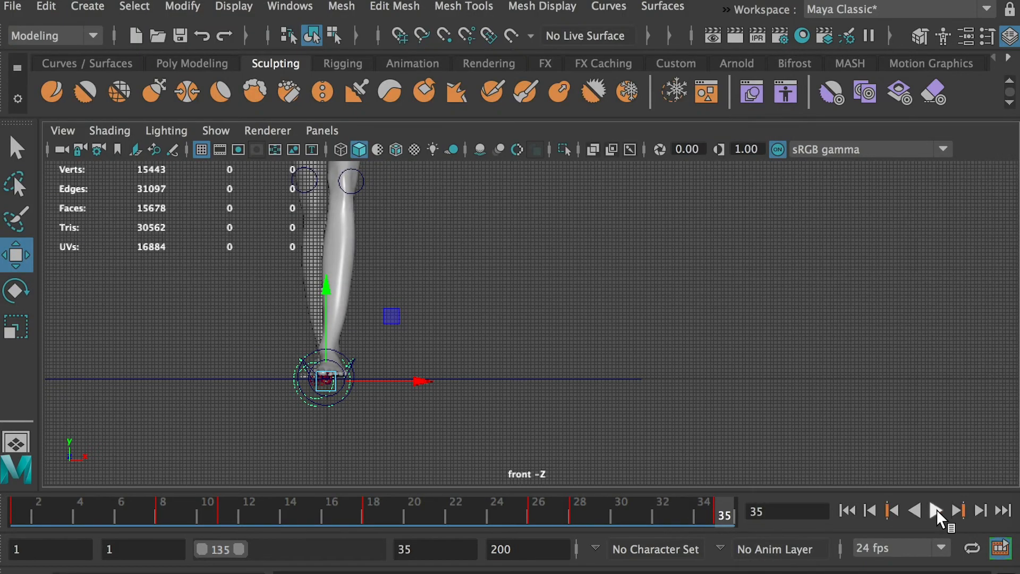
click(936, 508)
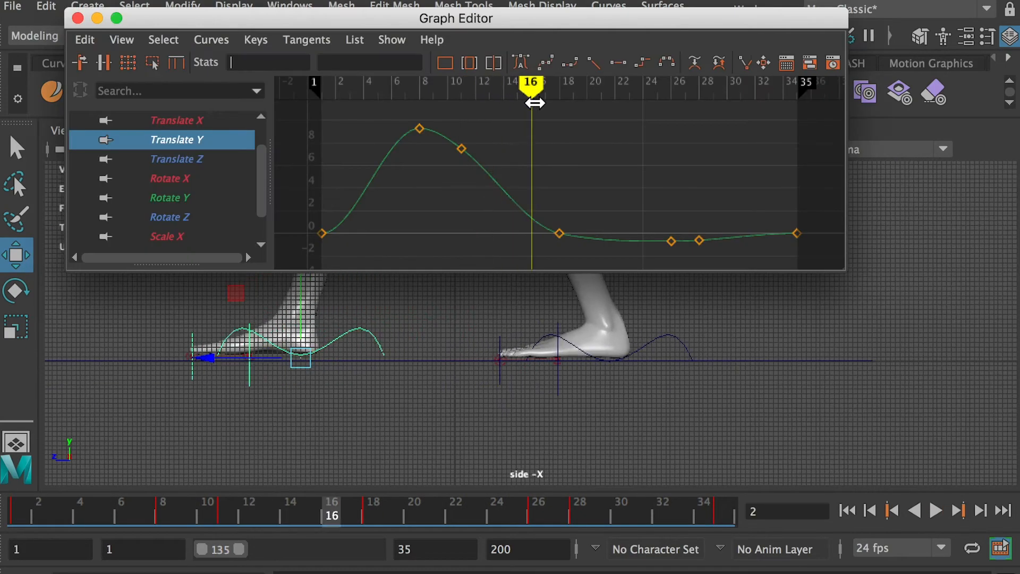
Step: Set the right foot control's Translate Y to 0 at frame 26
drag(535, 103, 736, 125)
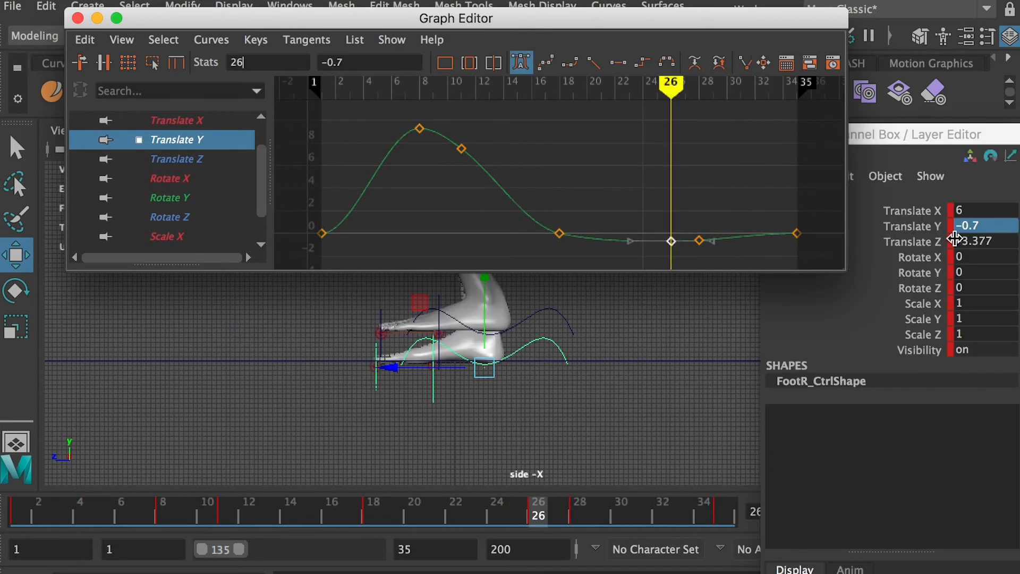
click(972, 234)
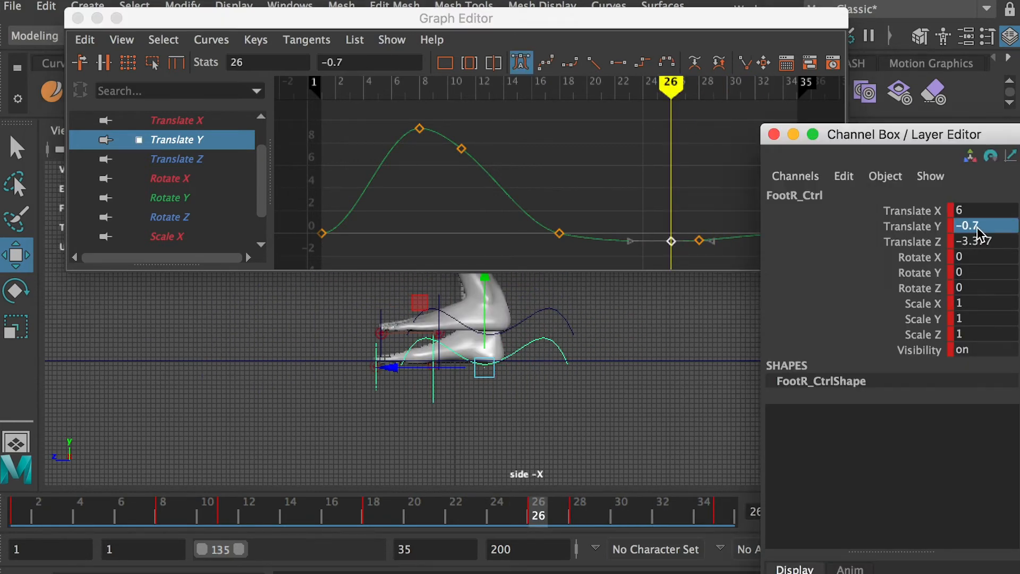
double_click(988, 227)
key(Return)
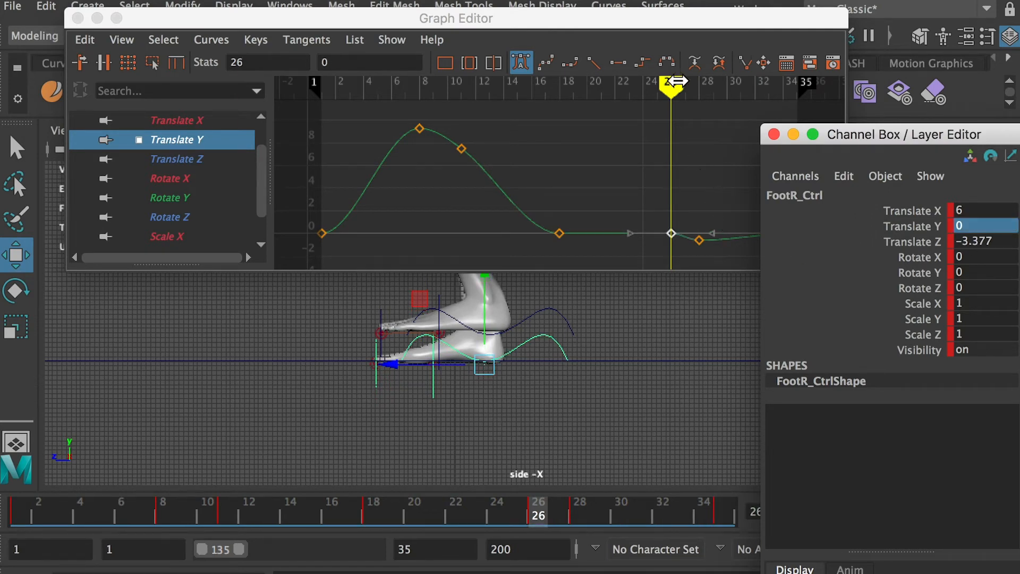
Step: Set the right foot control's Translate Y to 0 at frame 28 and scrub to frame 34 to check the motion
drag(677, 80, 698, 83)
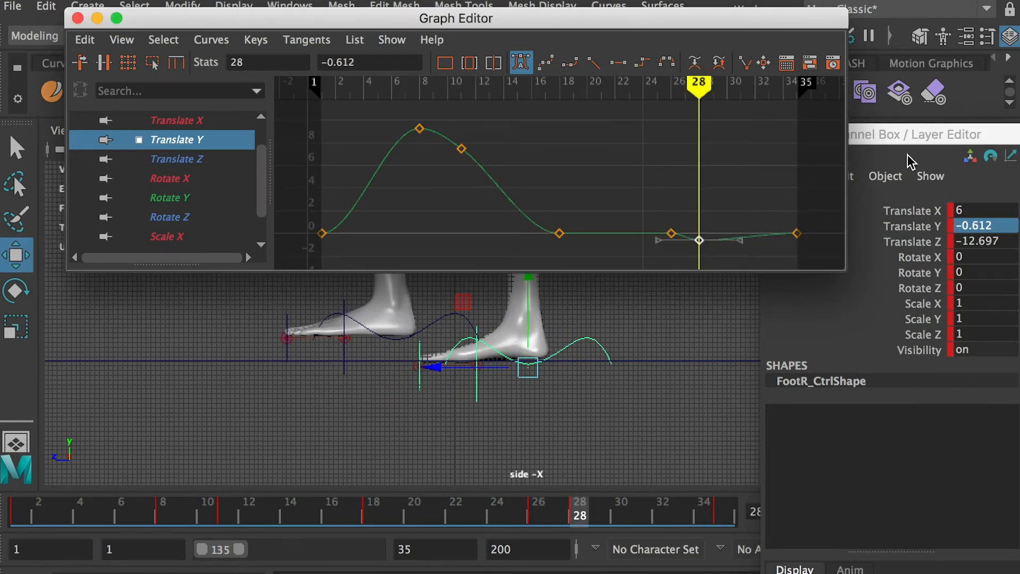
double_click(979, 227)
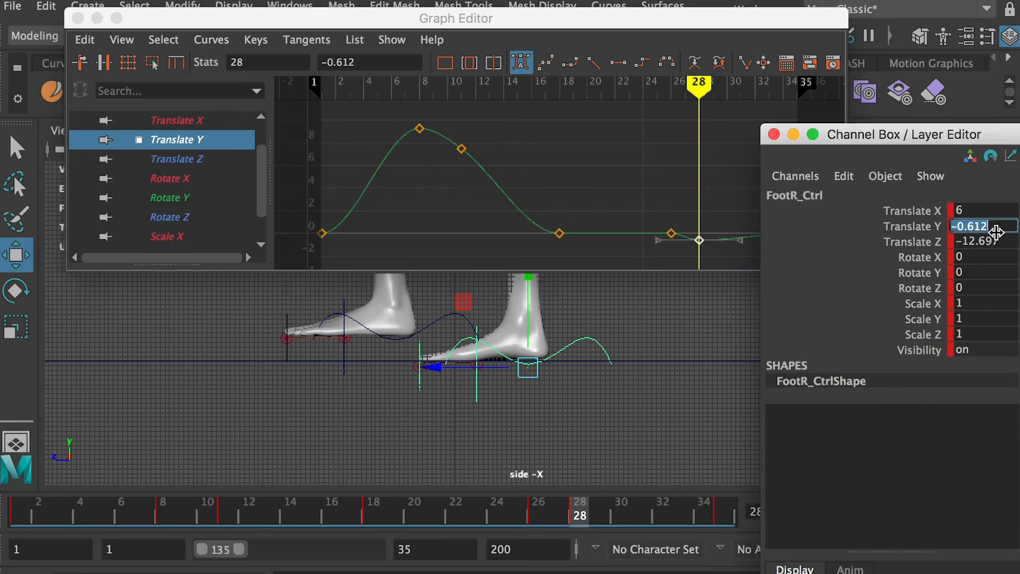
text(0)
key(Return)
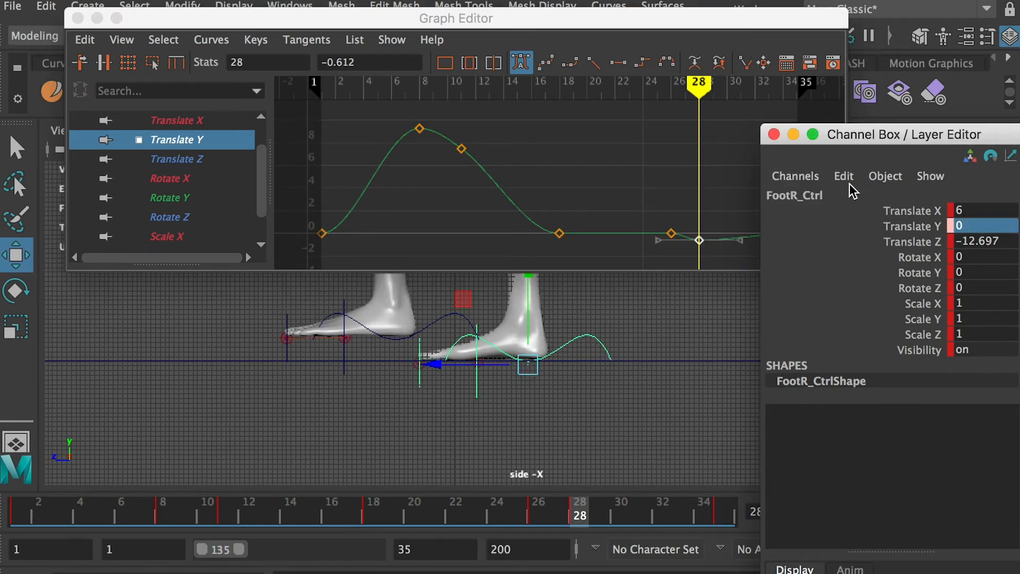
drag(828, 135, 904, 138)
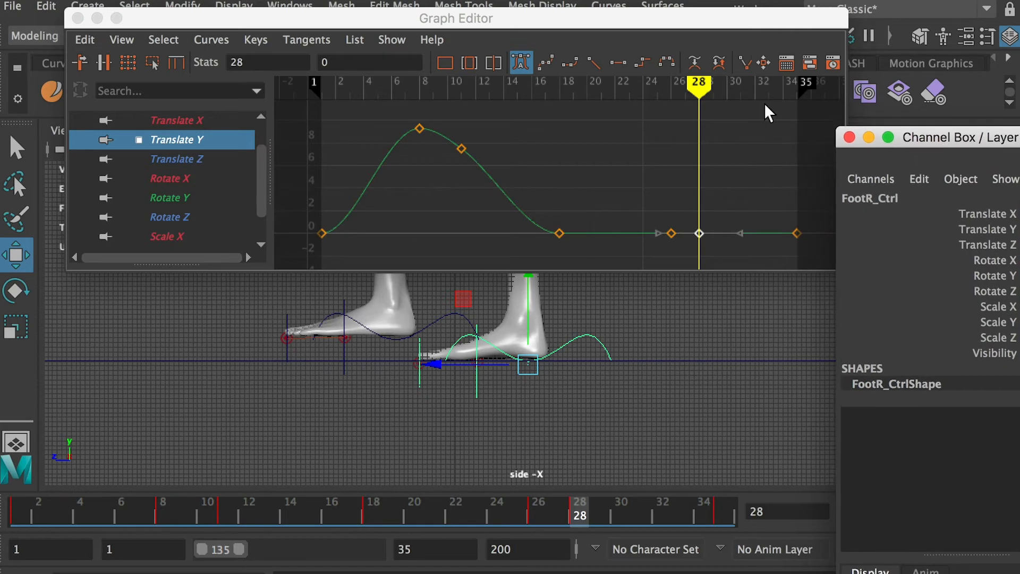
mouse_move(697, 87)
mouse_down()
mouse_move(621, 96)
mouse_move(783, 85)
mouse_move(609, 103)
mouse_move(781, 113)
mouse_up()
Step: Smooth the right foot control's Translate Z curve by slightly steepening the tangents of its keys at frames 11 and 8
click(192, 158)
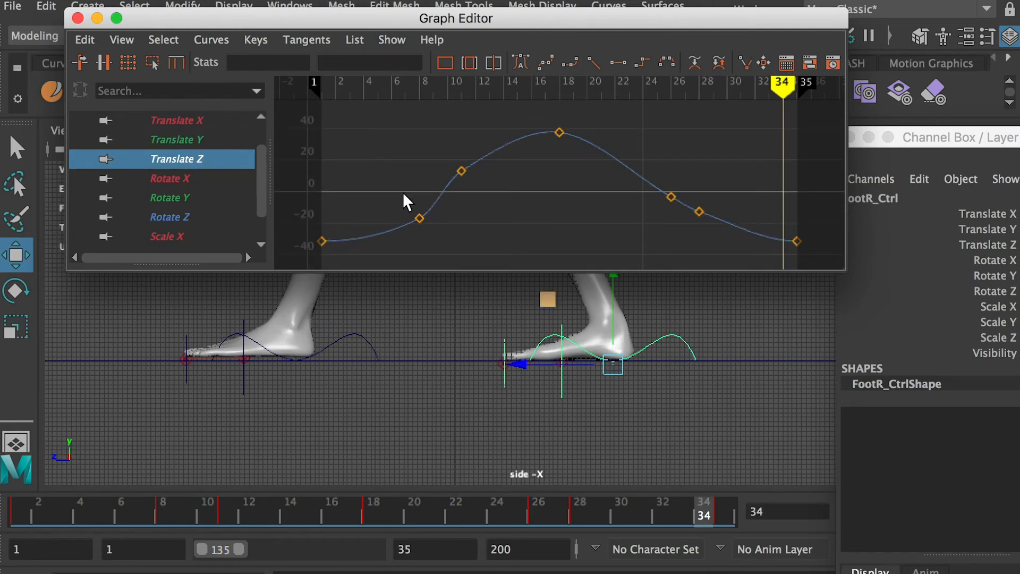
mouse_move(416, 87)
mouse_down()
mouse_move(364, 85)
mouse_move(642, 93)
mouse_up()
click(462, 172)
drag(496, 149, 495, 140)
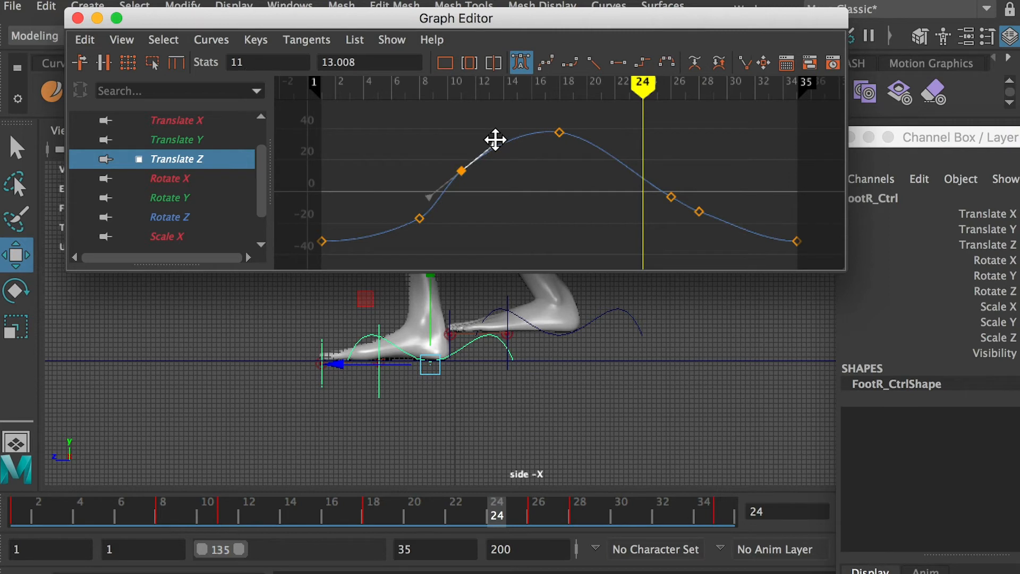
click(519, 174)
click(420, 219)
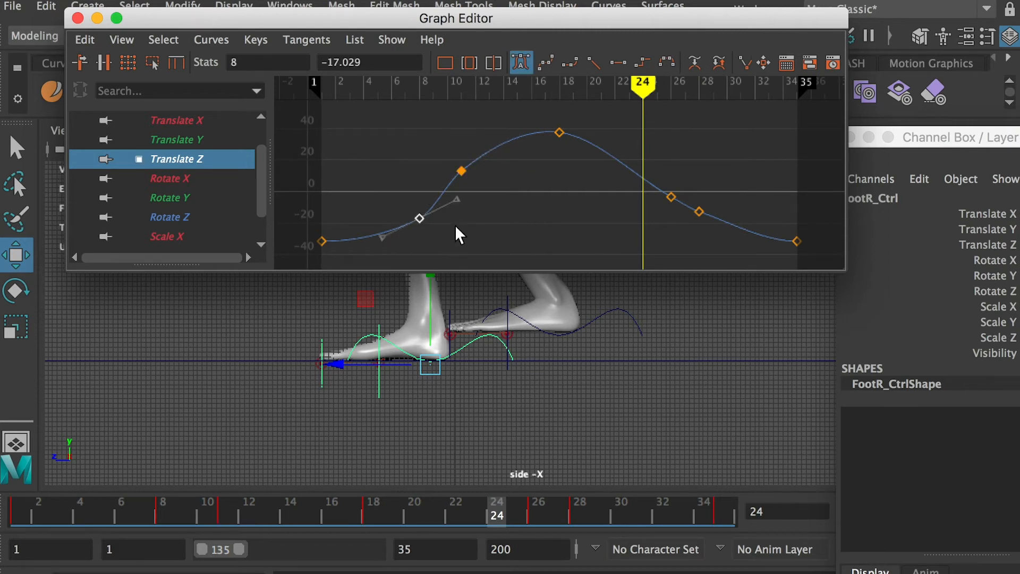
drag(453, 200, 451, 195)
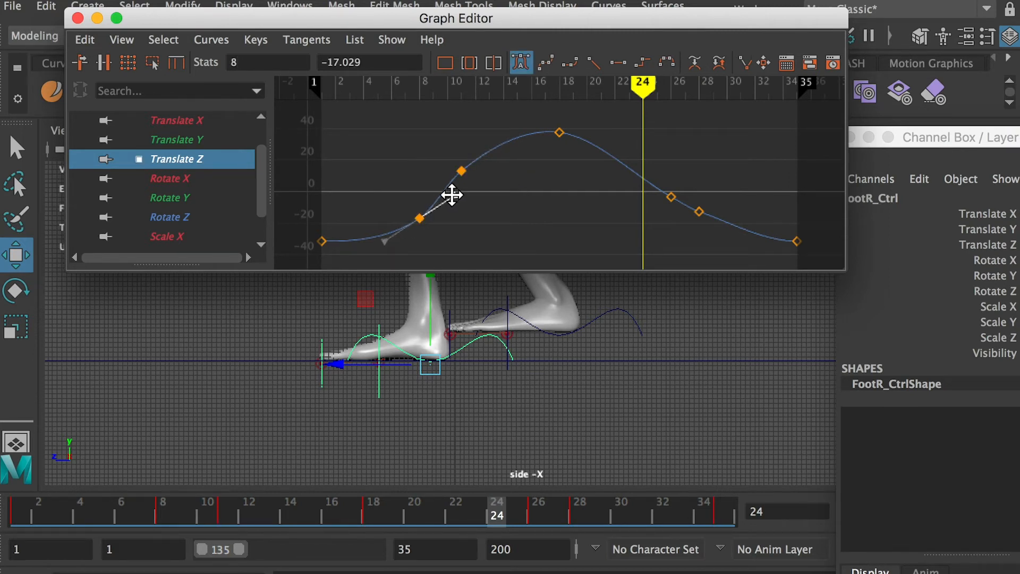
click(497, 230)
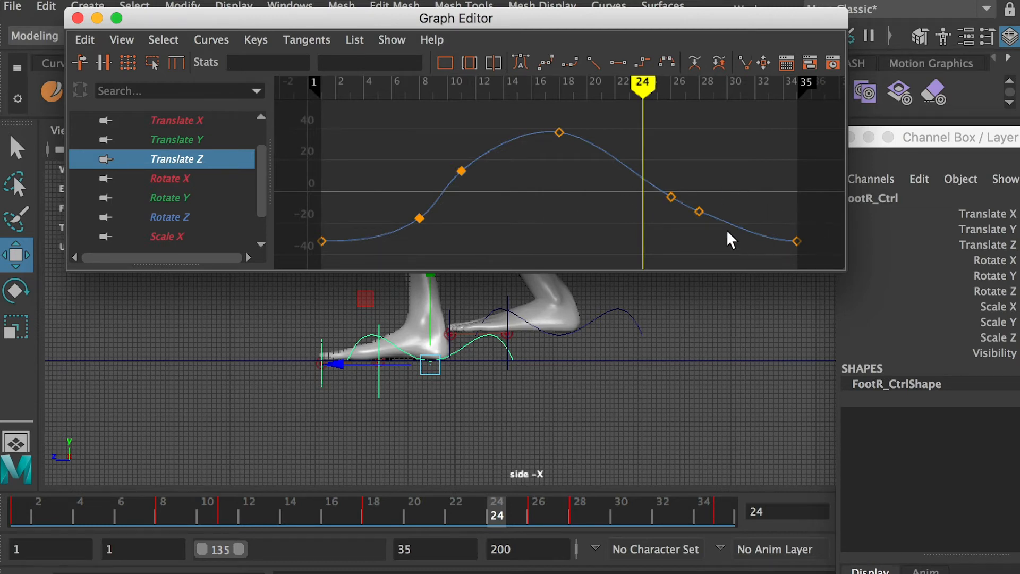
Step: Inspect the right foot control's Rotate X, Rotate Y and Rotate Z curves
click(200, 180)
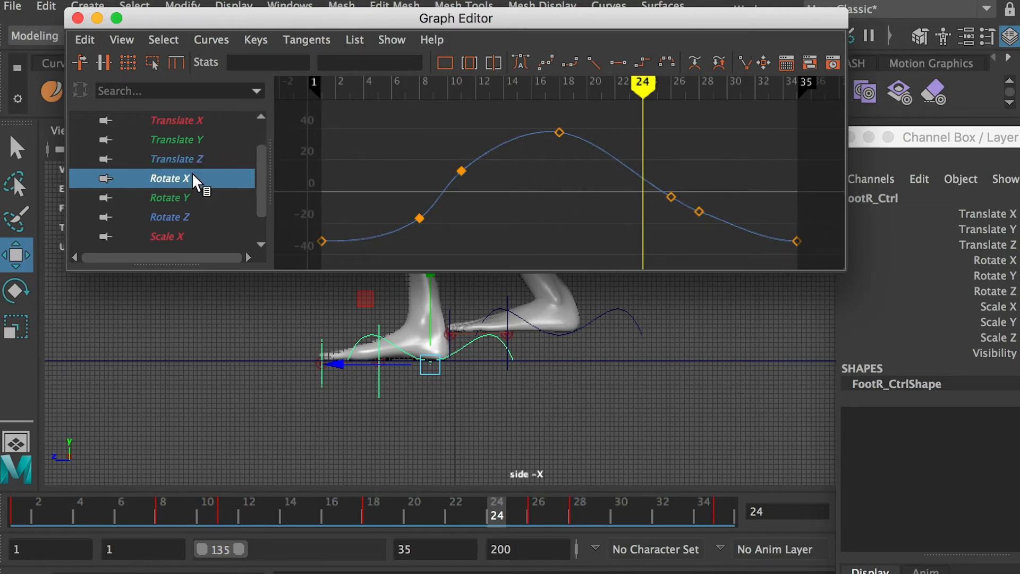
click(194, 198)
click(187, 217)
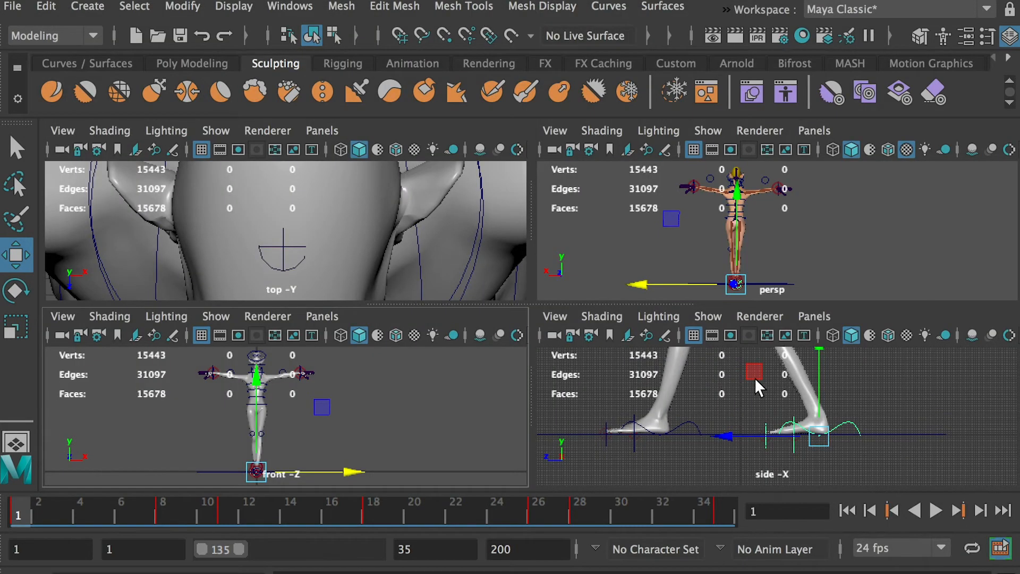
Step: Apply auto tangents to all the animation keys of the left foot control FootL_Ctrl
key(space)
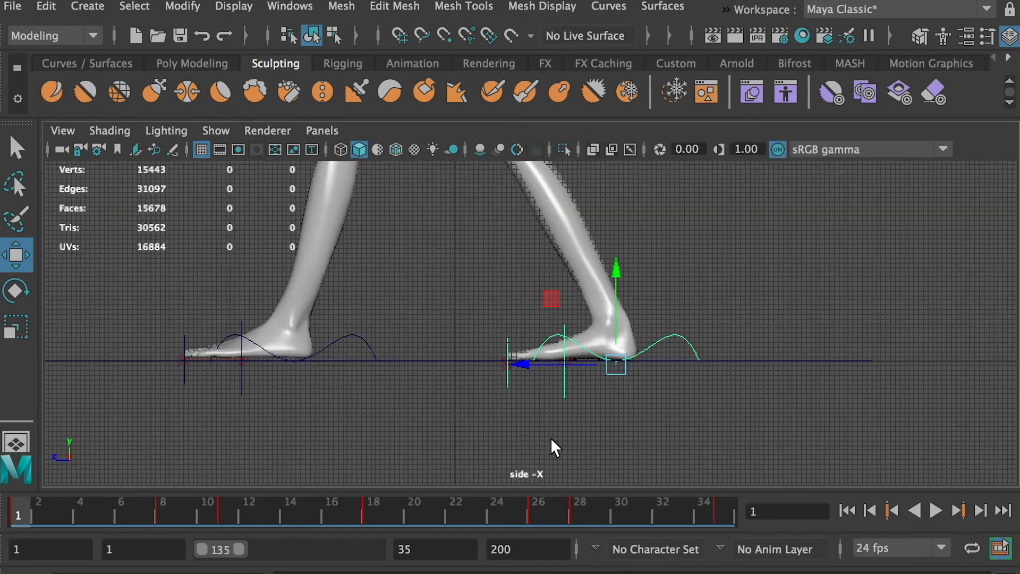
click(340, 340)
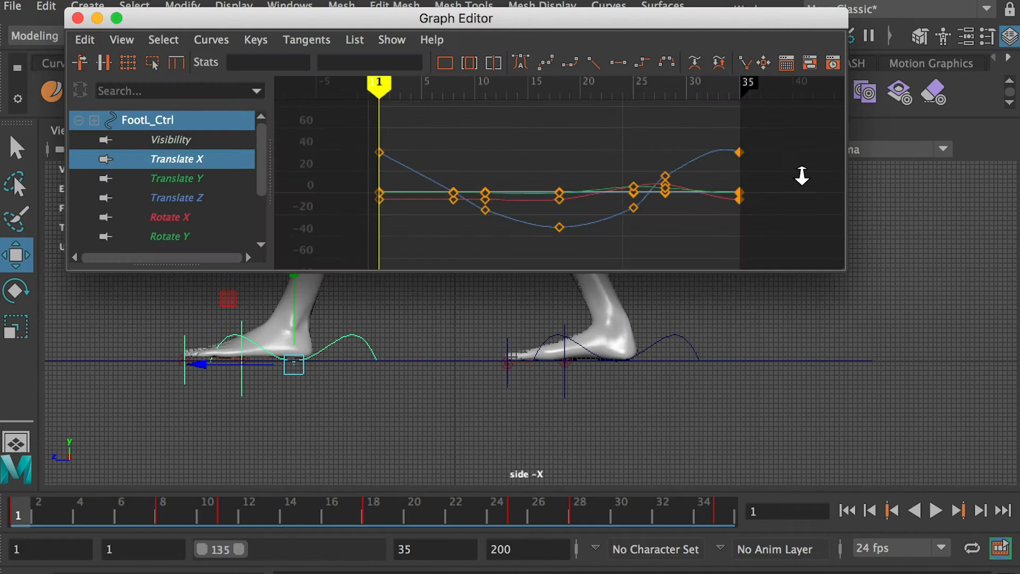
scroll(802, 175, up, 2)
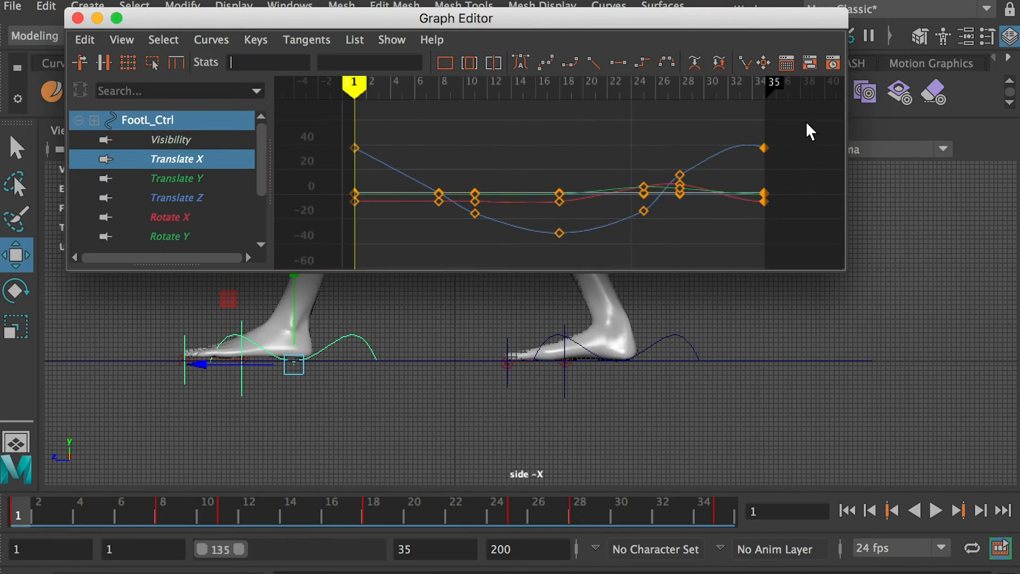
drag(803, 126, 319, 234)
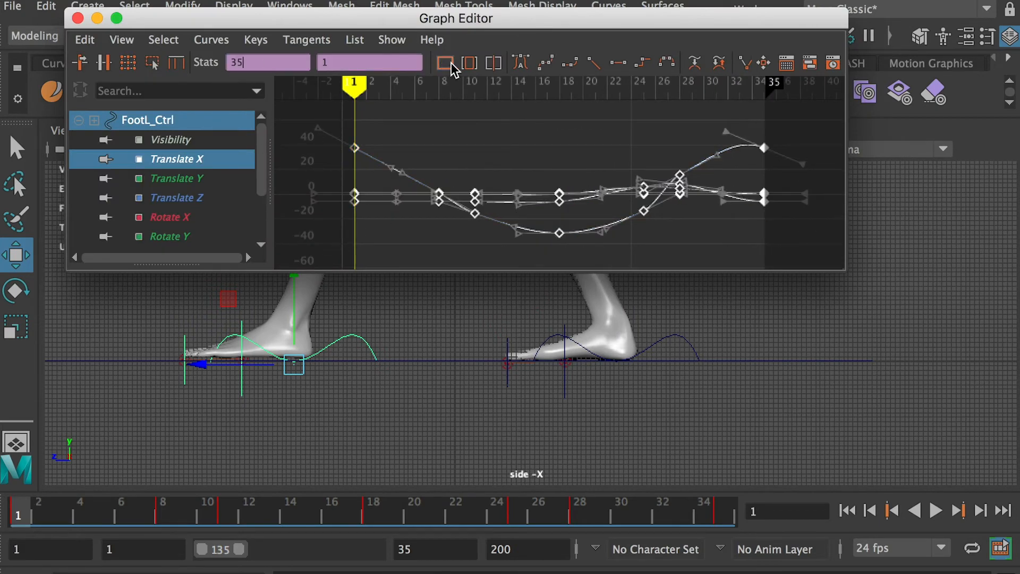
click(520, 62)
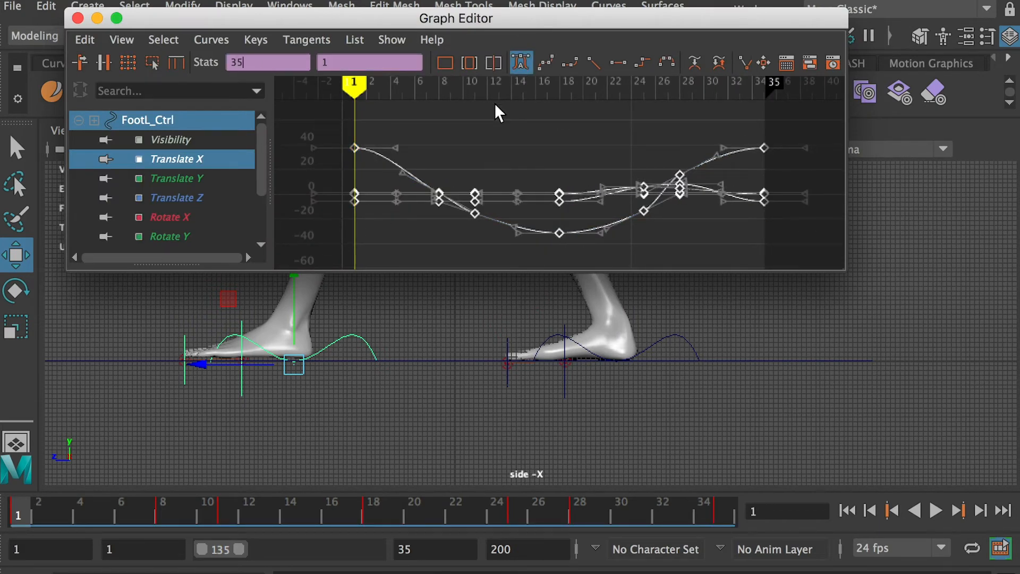
Step: Examine the left foot control's Translate X and Translate Y curves while scrubbing through the walk cycle
click(169, 158)
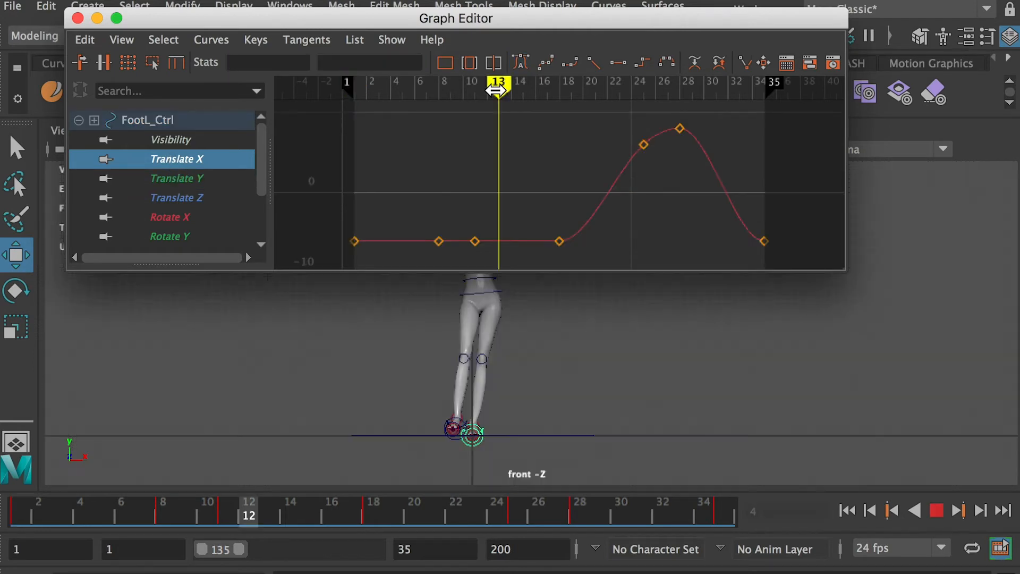
drag(498, 90, 763, 85)
click(195, 173)
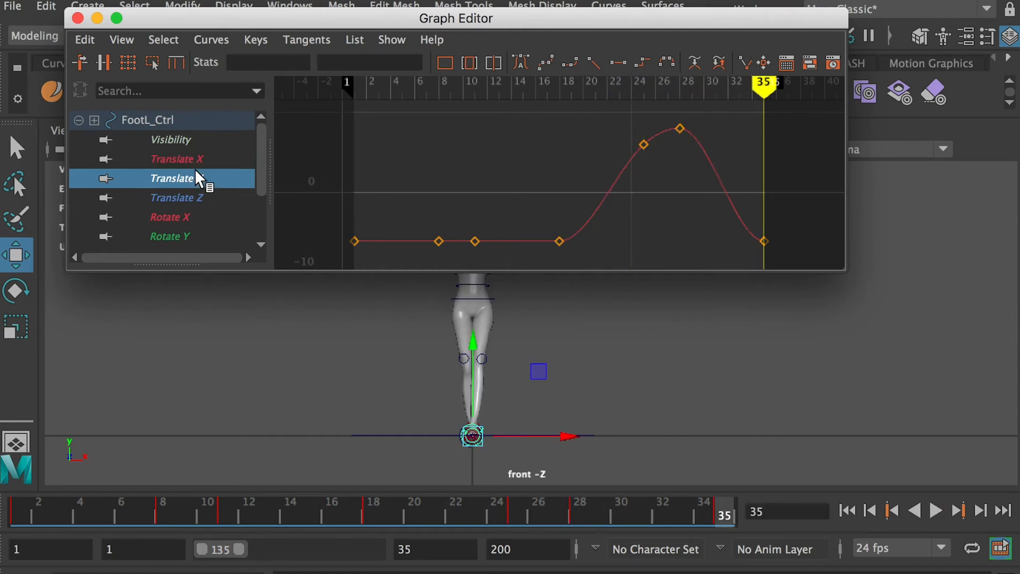
drag(612, 95, 715, 85)
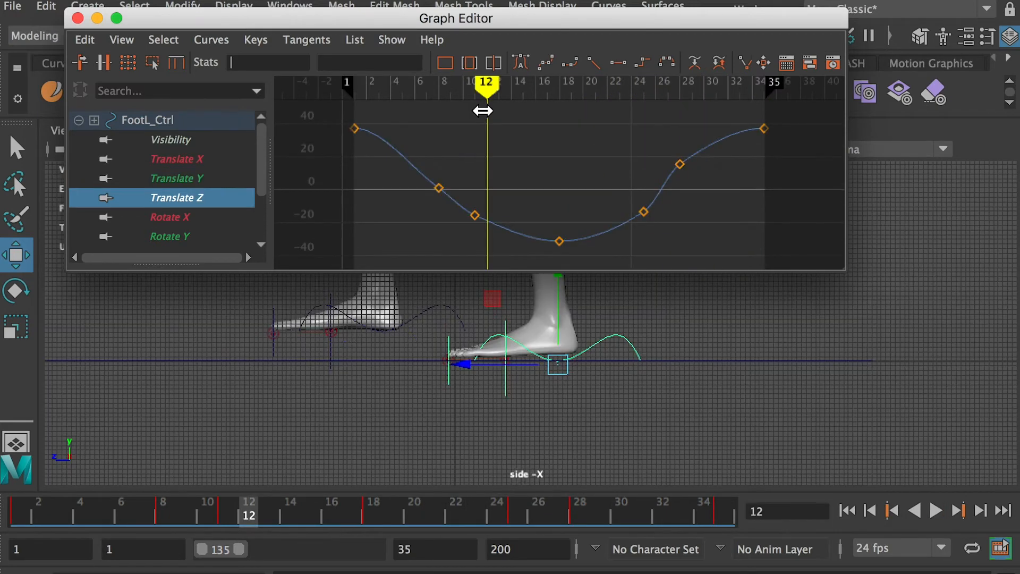
Step: Smooth the left foot control's Translate Z curve by adjusting the tangents of its keys at frames 25, 28 and 11
drag(485, 107, 711, 132)
drag(612, 230, 678, 183)
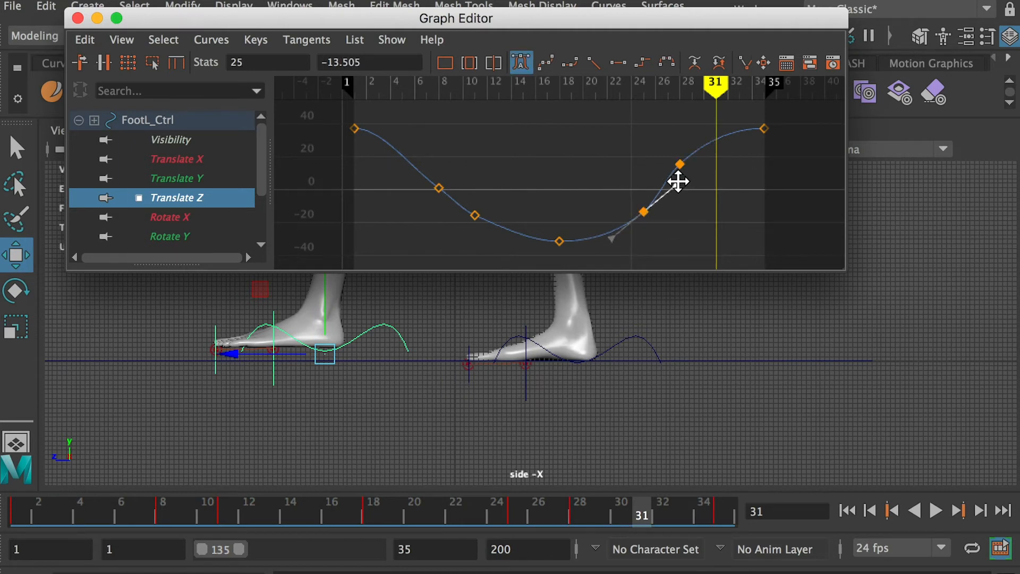
click(724, 211)
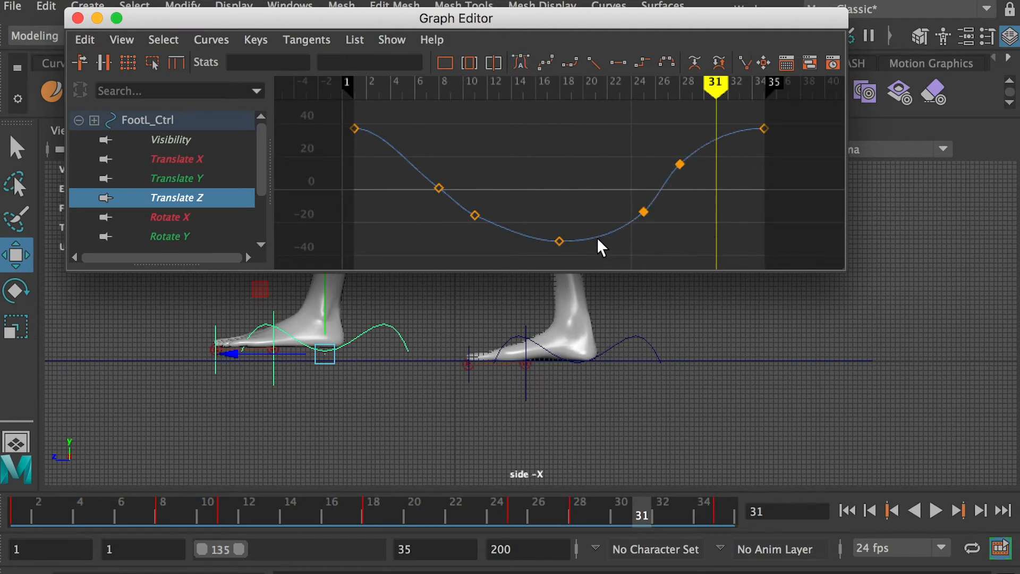
drag(502, 185, 444, 244)
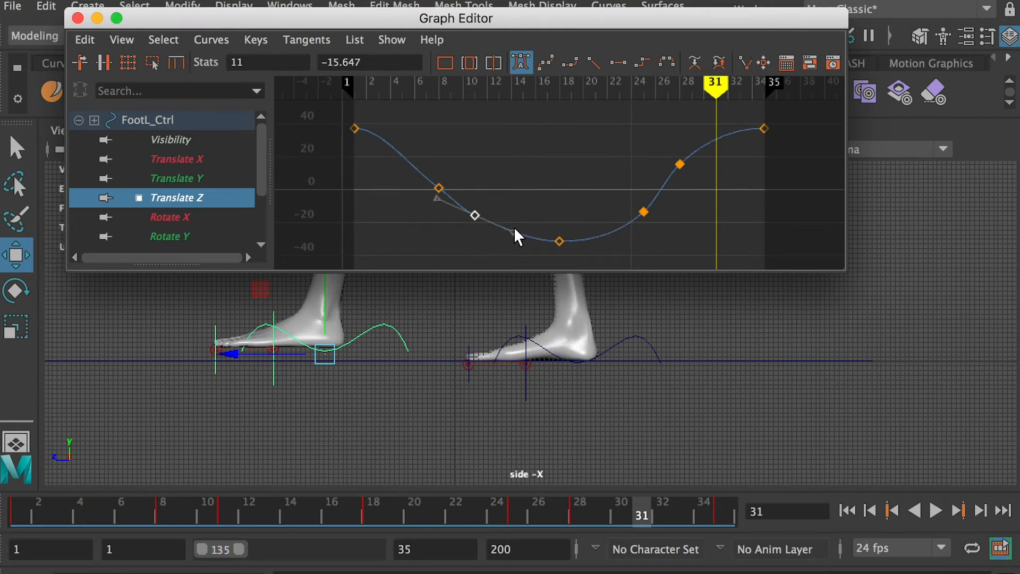
click(508, 268)
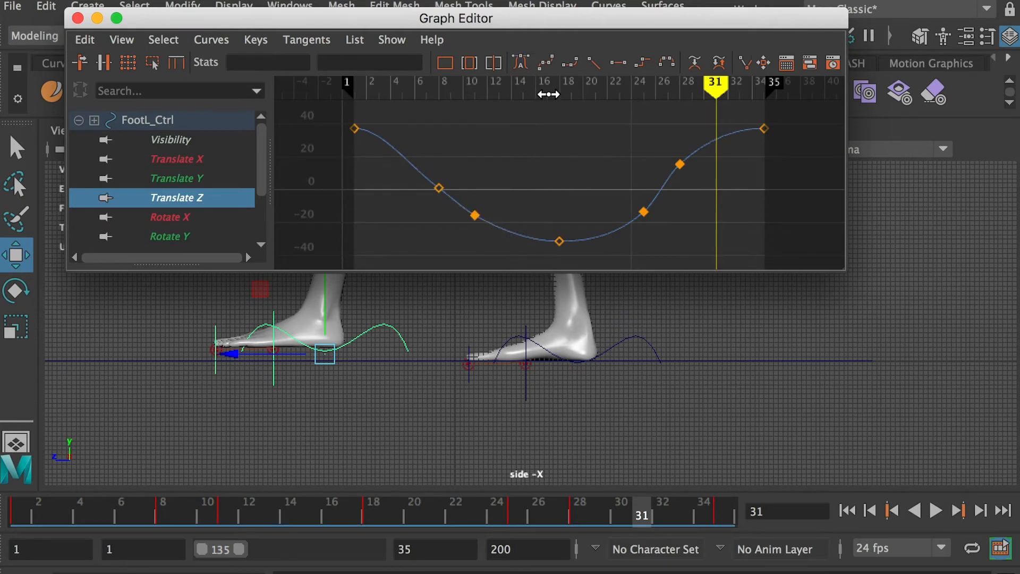
Step: Scrub through the left foot motion and inspect its Rotate X, Rotate Y and Rotate Z curves
drag(548, 94, 787, 101)
click(213, 217)
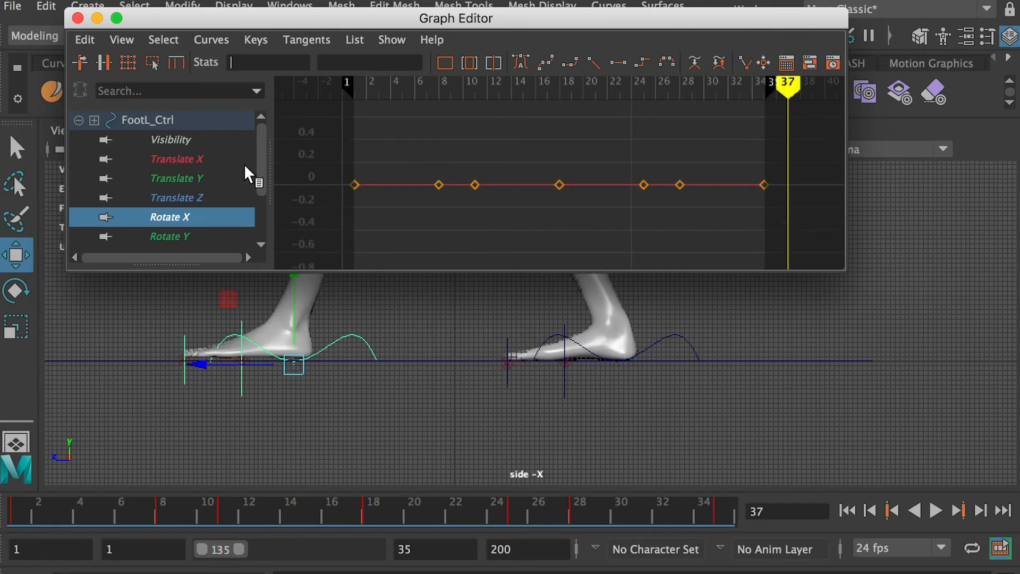
scroll(255, 159, down, 2)
click(189, 201)
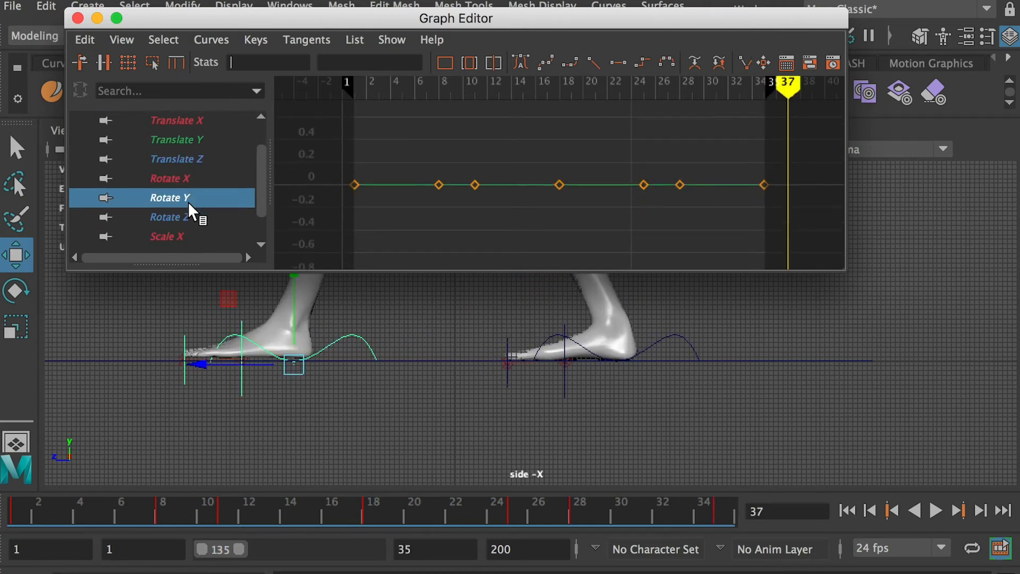
click(191, 219)
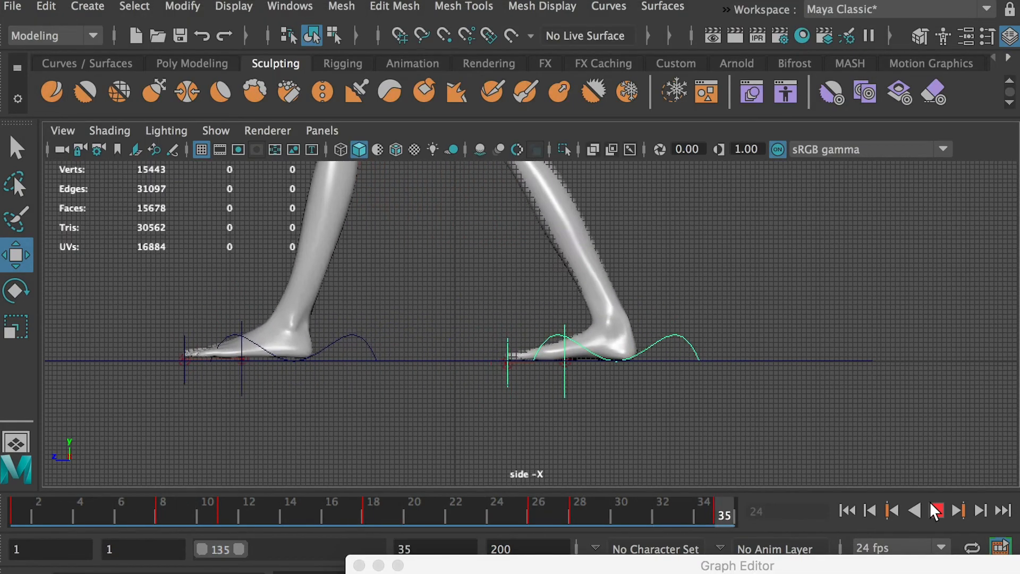
Step: Stop the playback and apply auto tangents to all keys of the spine control Spine1_Ctrl
click(935, 510)
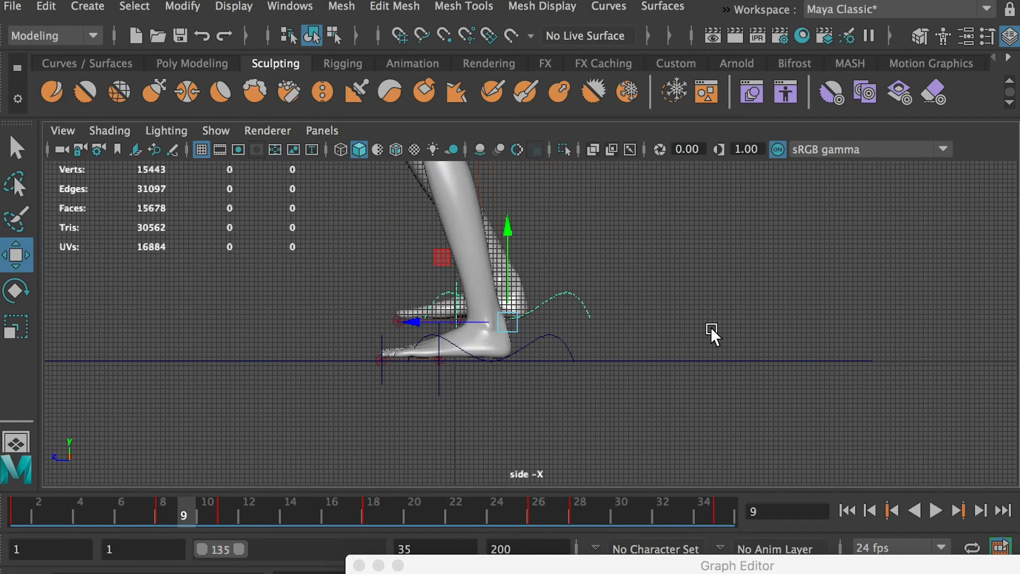
key(space)
key(space)
scroll(545, 318, up, 10)
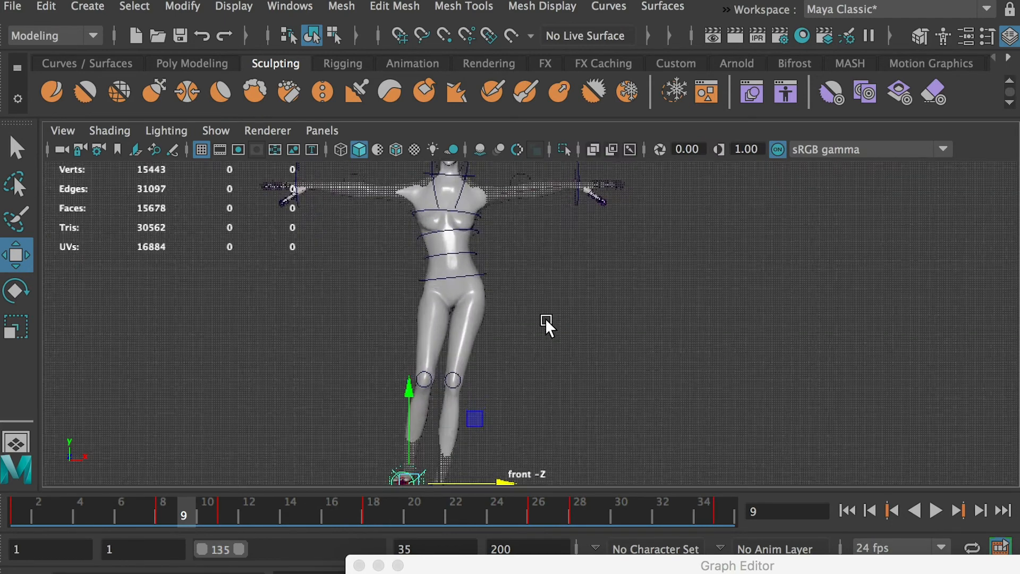
alt+middle_drag(545, 318, 594, 414)
click(511, 314)
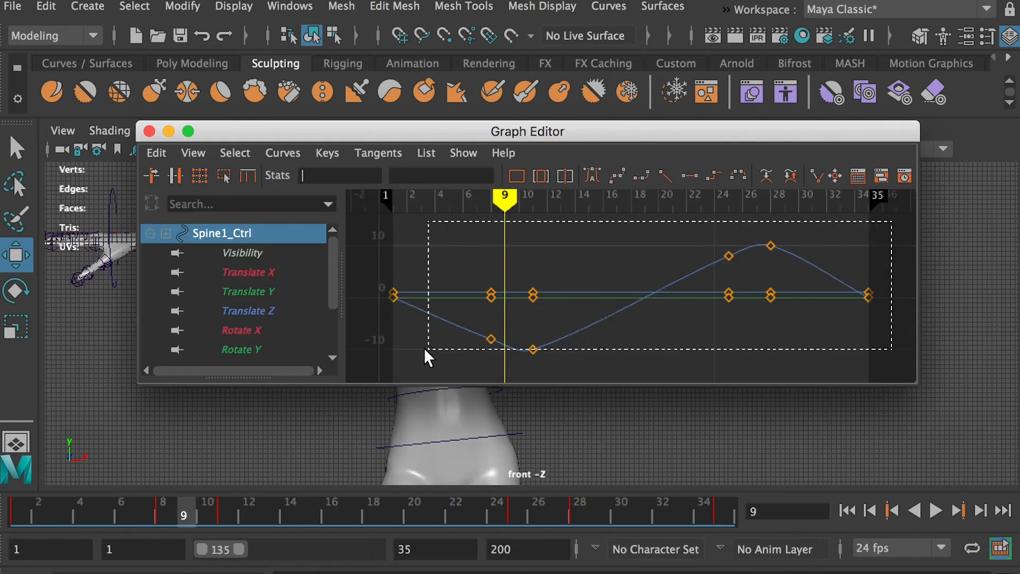
drag(425, 350, 365, 380)
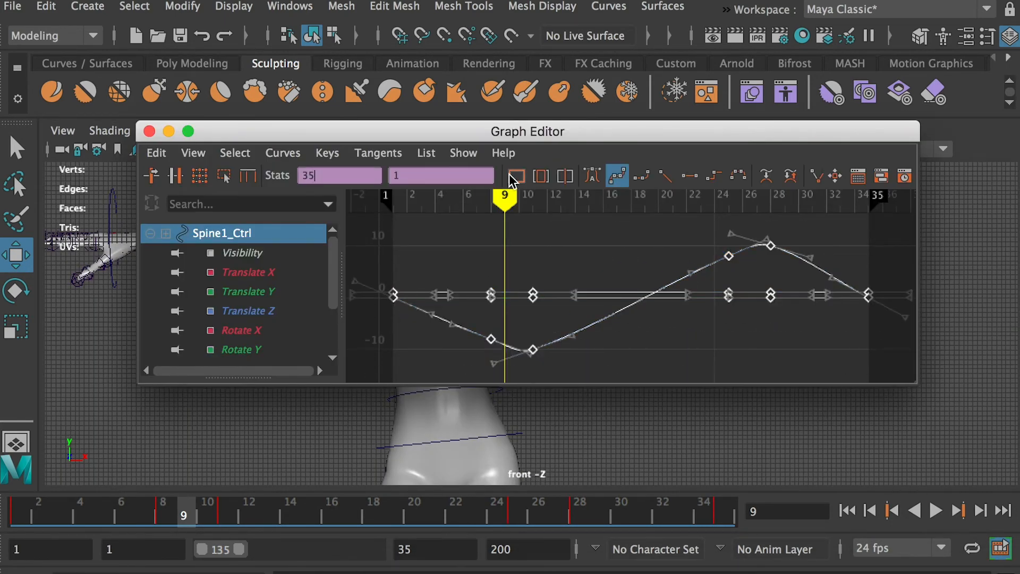
click(592, 176)
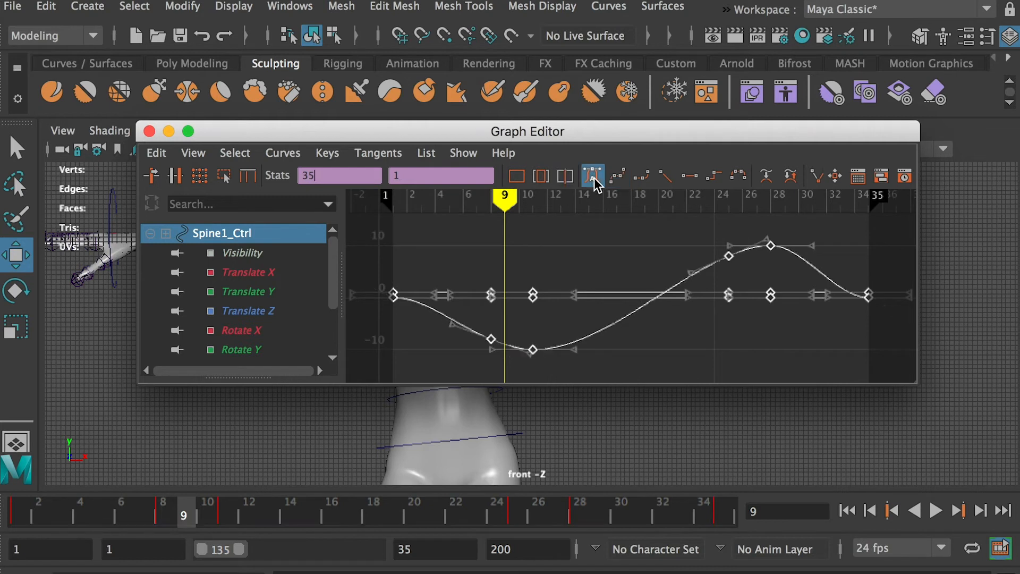
Step: Examine the spine control's translate and rotate curves, and scrub and play the walk to check the torso's Rotate Z motion
click(273, 270)
click(264, 290)
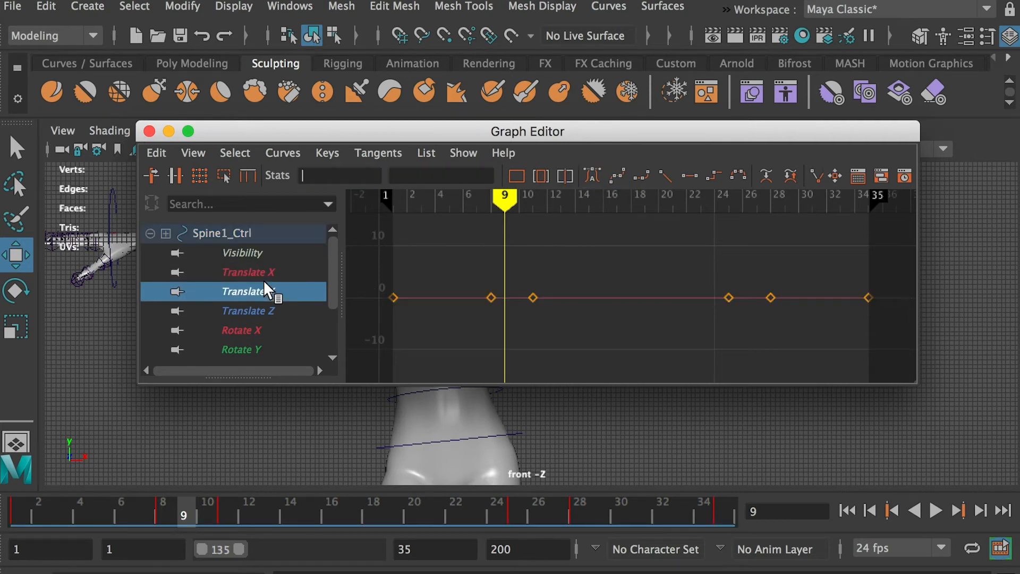
click(262, 310)
click(258, 329)
click(259, 350)
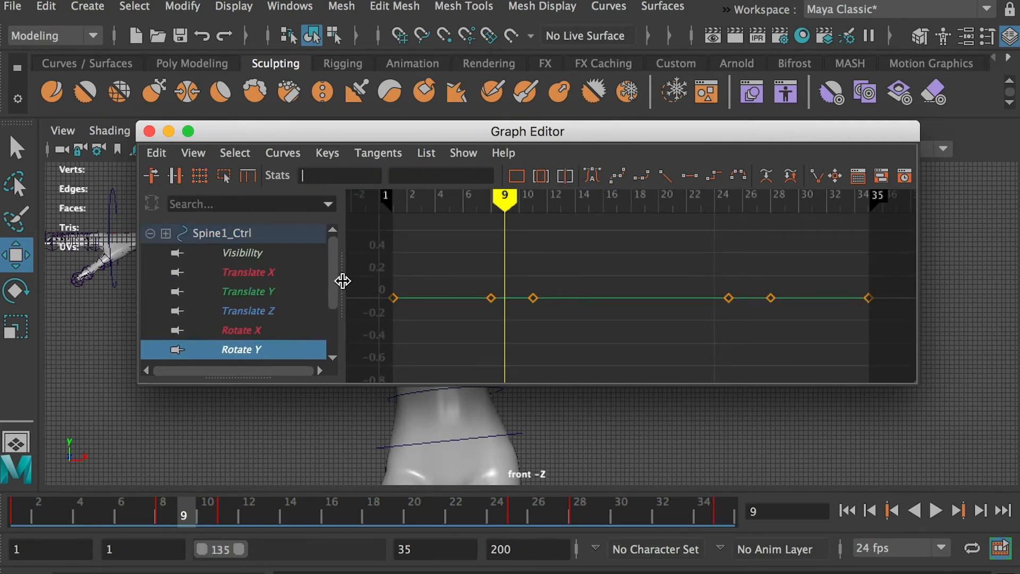
scroll(338, 284, down, 3)
click(269, 308)
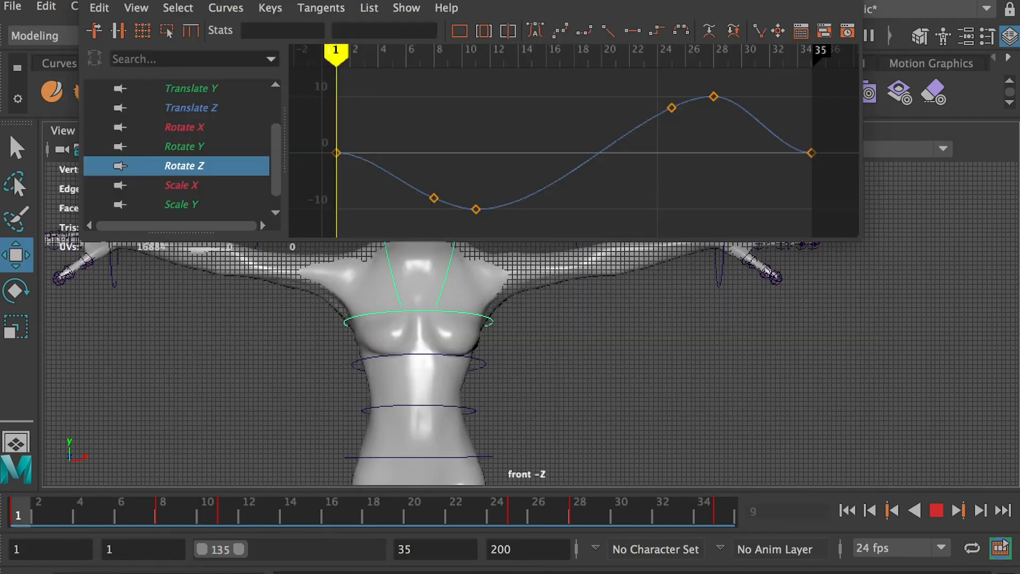
drag(19, 516, 212, 526)
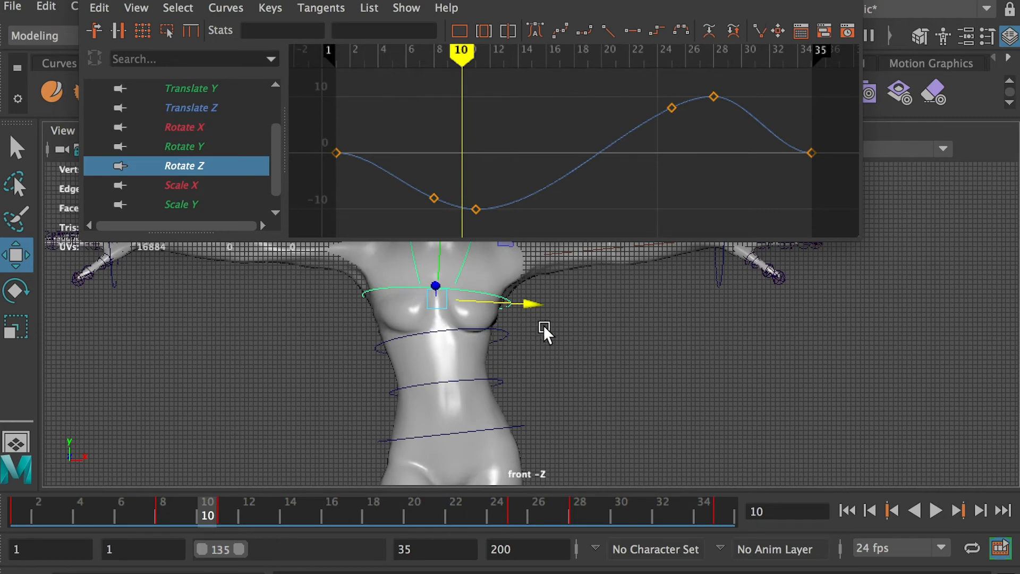
key(alt+v)
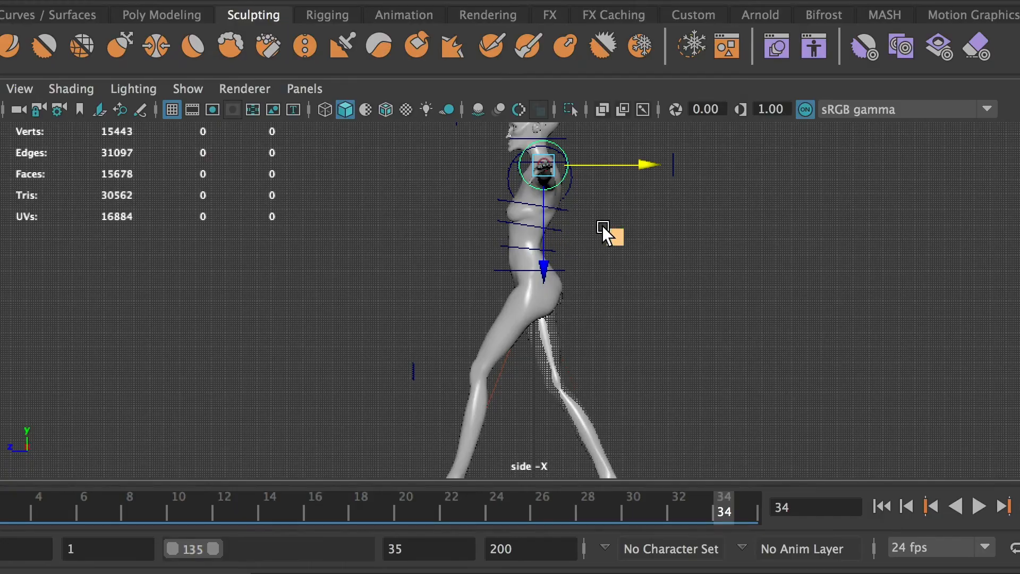
Step: Lower the T-posed left arm at frame 34 by moving its hand control down beside the hip
key(space)
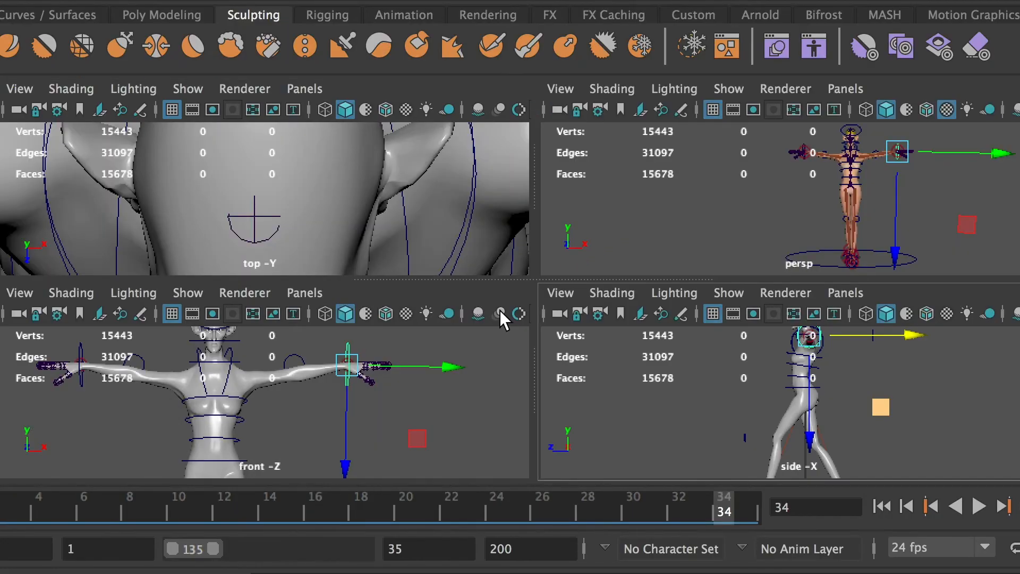
key(space)
scroll(658, 349, down, 5)
alt+middle_drag(658, 348, 555, 223)
drag(515, 228, 515, 292)
drag(541, 215, 457, 215)
drag(432, 308, 431, 333)
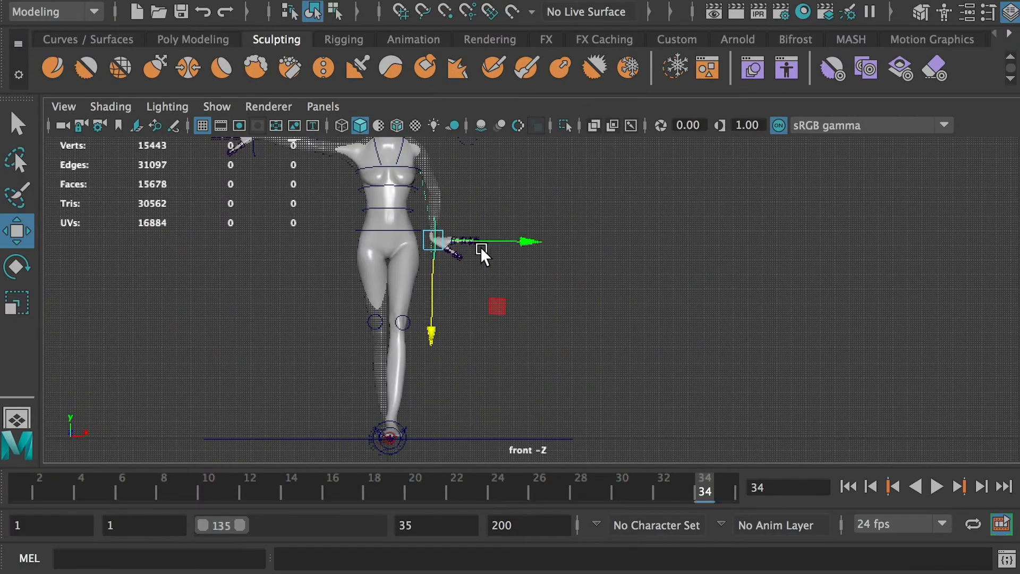
Step: Rotate the left hand control so the fingers point down, and lower the right hand control beside the hip
key(space)
key(space)
key(e)
drag(577, 357, 555, 359)
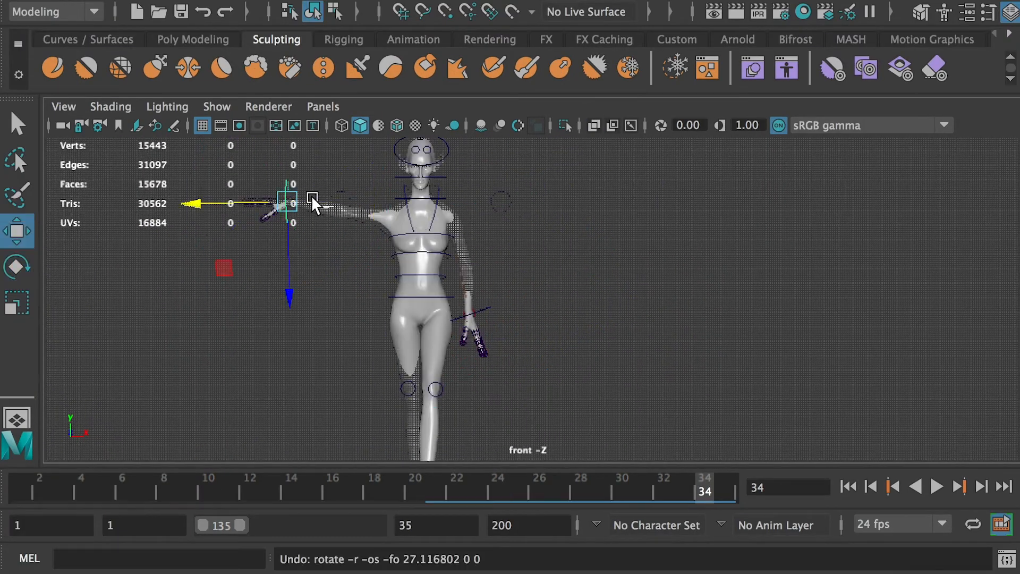
drag(311, 200, 392, 353)
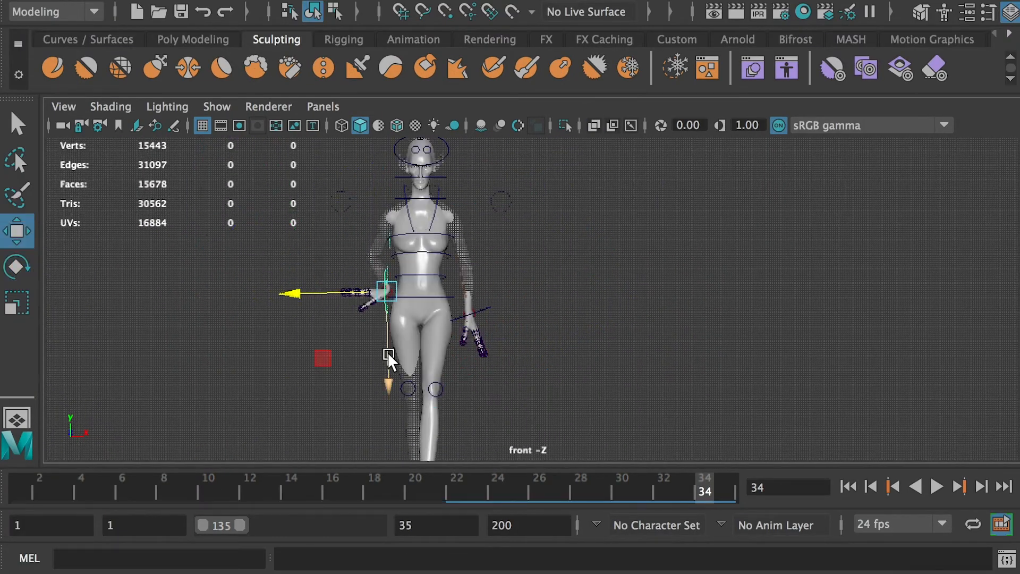
Step: Rotate the forward right hand and the backward left hand to follow their forearms, and key the hand pose at frame 1
key(e)
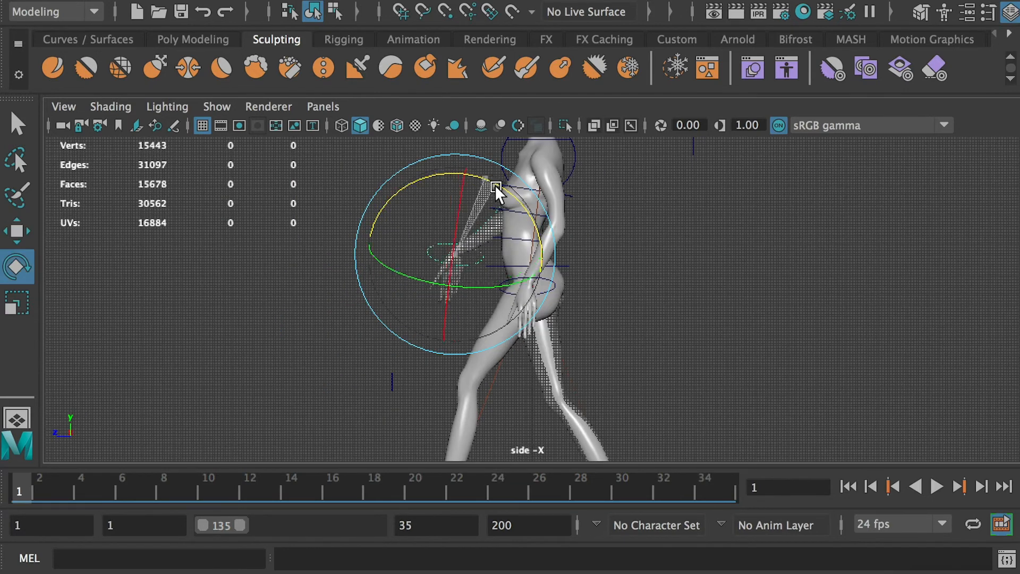
drag(495, 187, 530, 221)
click(554, 287)
drag(608, 323, 595, 345)
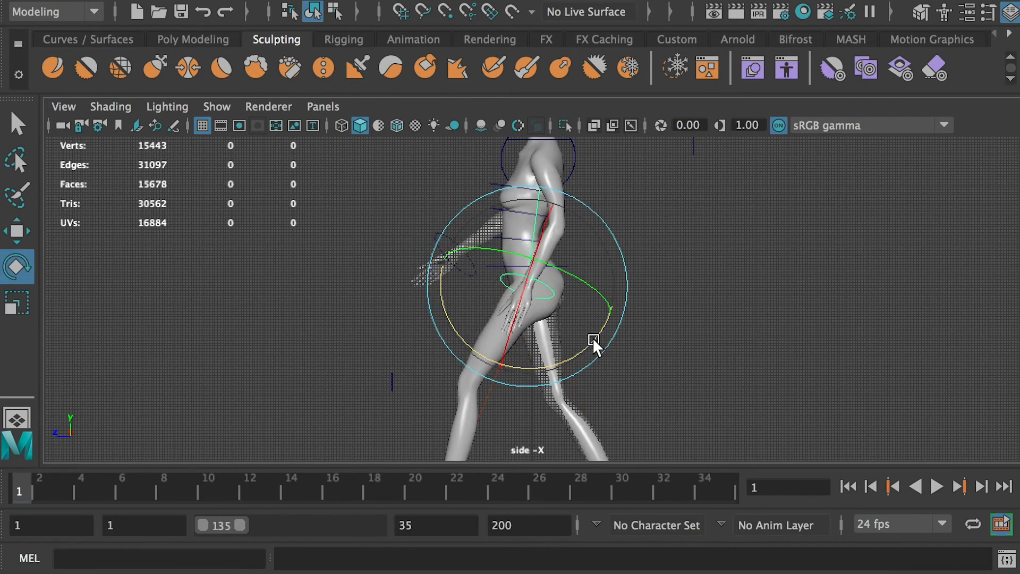
key(s)
click(674, 330)
drag(58, 488, 184, 488)
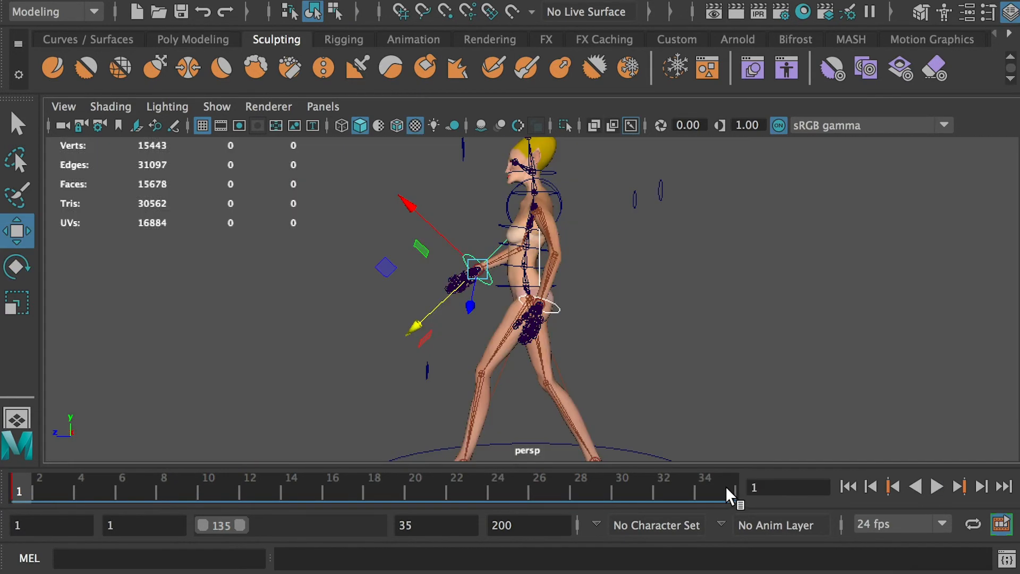
Step: Copy the frame 1 hand pose to a key at frame 35 and carry the pose to frame 18
drag(728, 491, 735, 510)
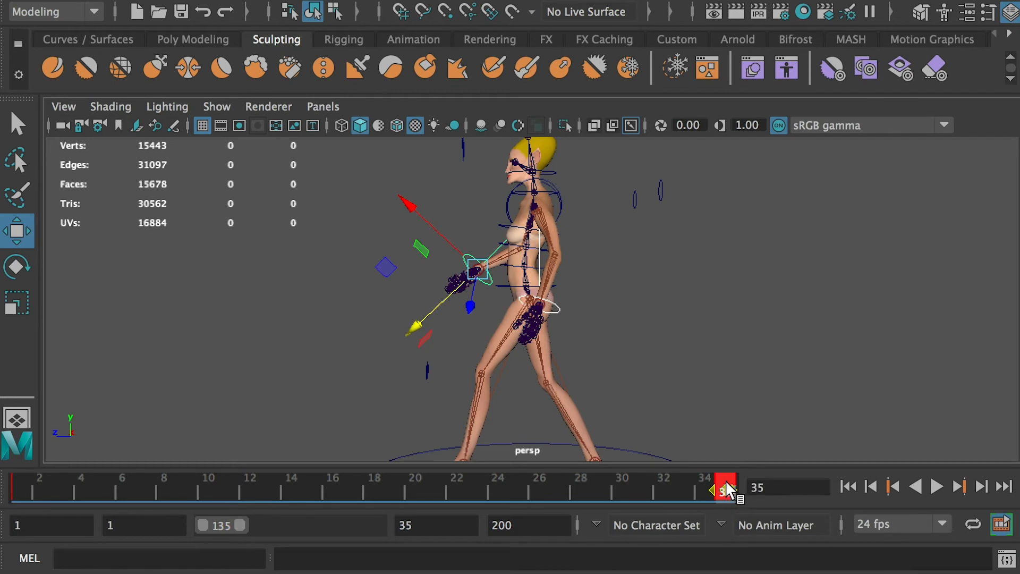
key(s)
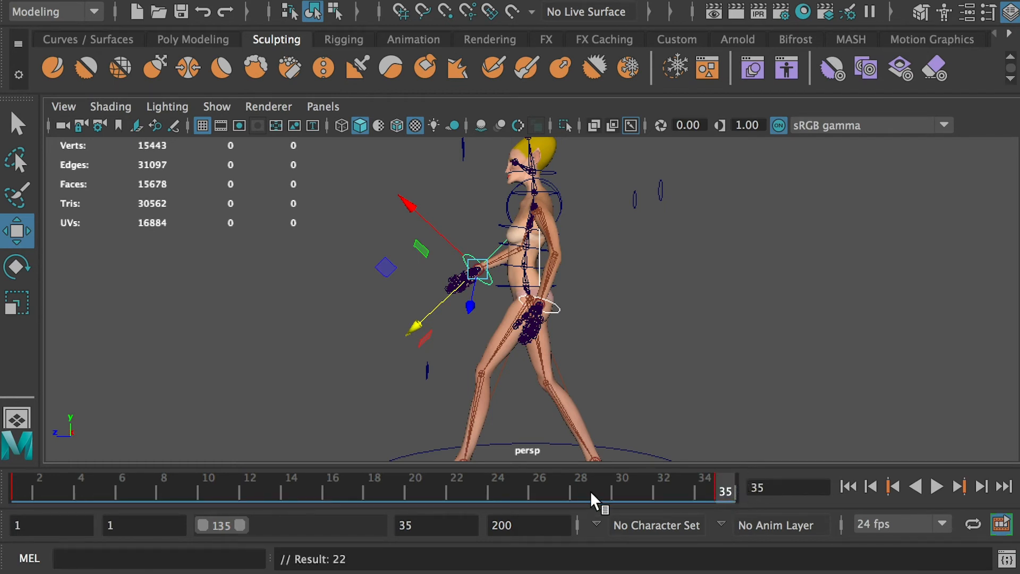
key(alt+v)
key(alt+v)
drag(386, 497, 376, 494)
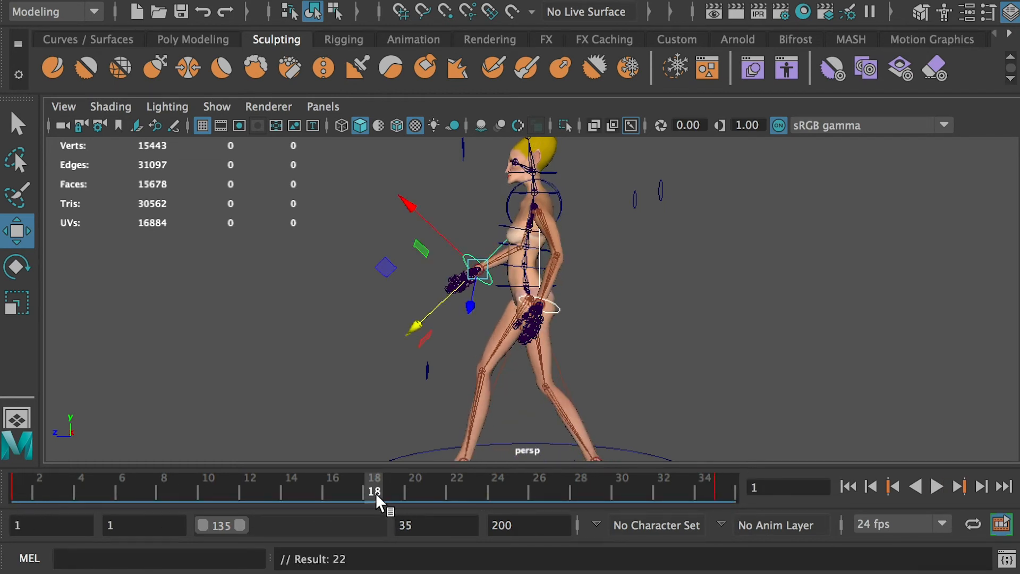
Step: Reverse the arm swing at frame 18 with the left hand forward and the right hand back, and key the pose
click(434, 284)
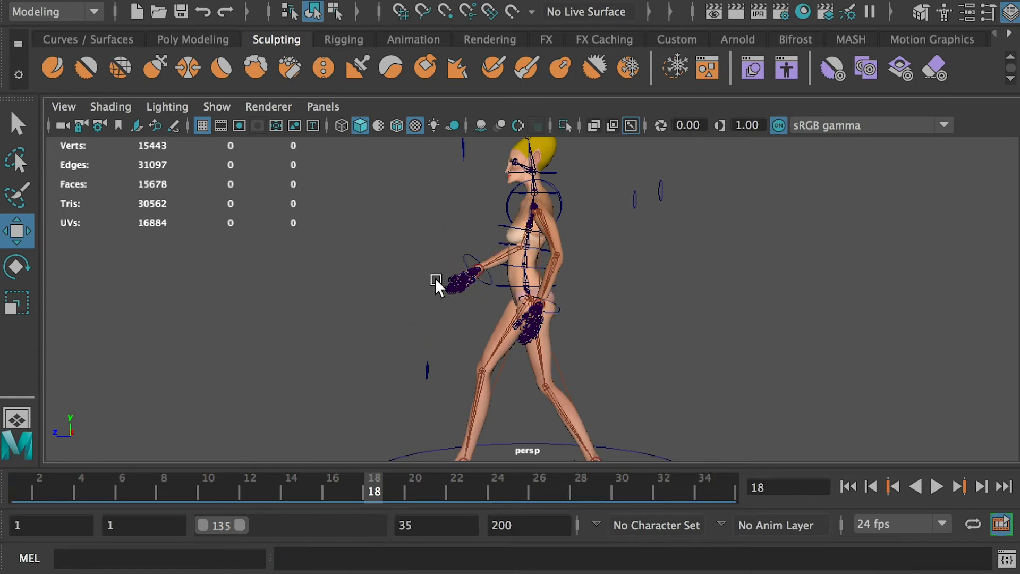
click(476, 266)
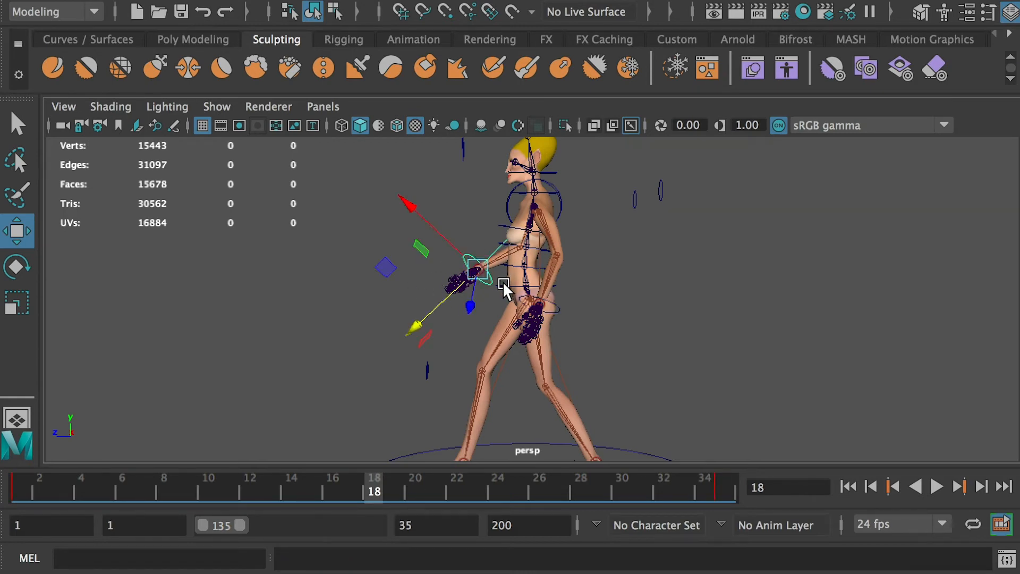
alt+drag(462, 297, 484, 380)
key(e)
key(s)
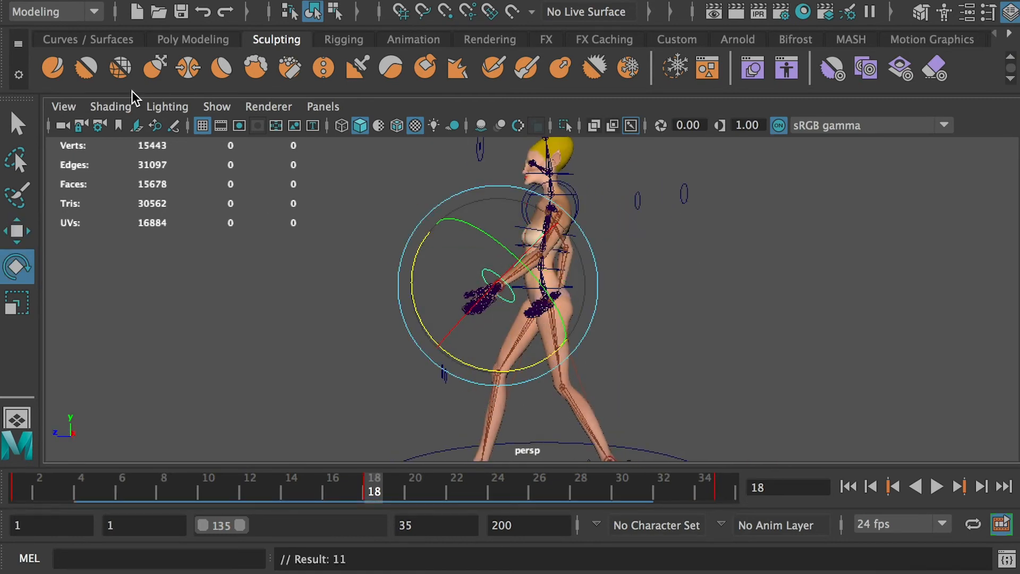
Step: Hide the joints in the viewport, compare the arm poses at frames 1 and 18, and play the animation
click(217, 107)
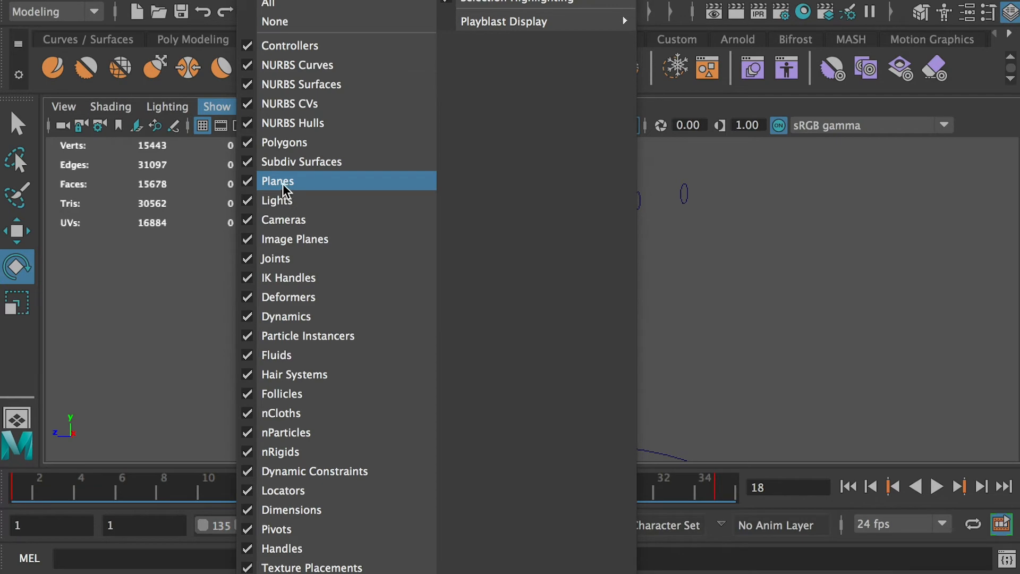
click(298, 253)
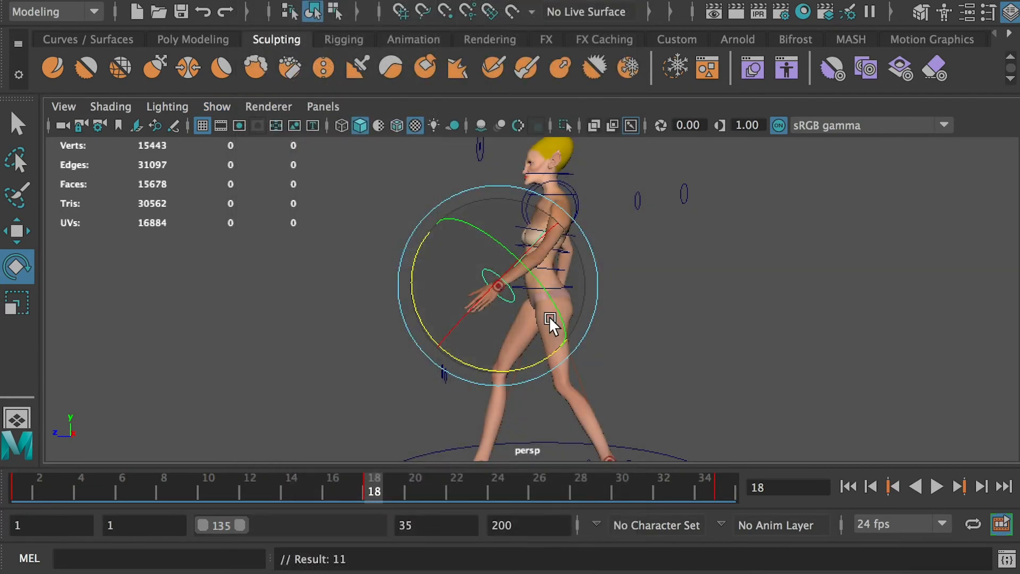
click(18, 483)
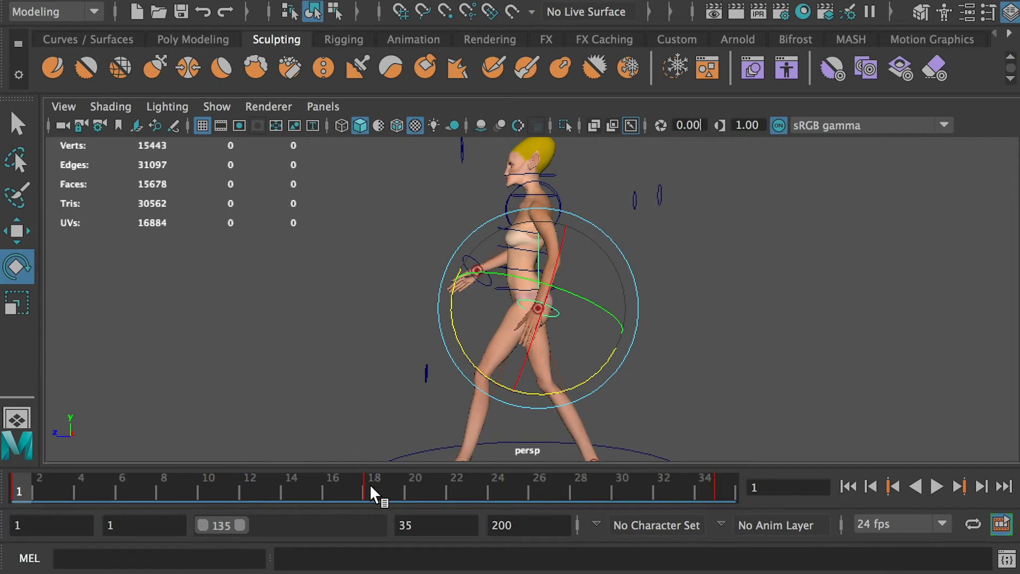
click(370, 484)
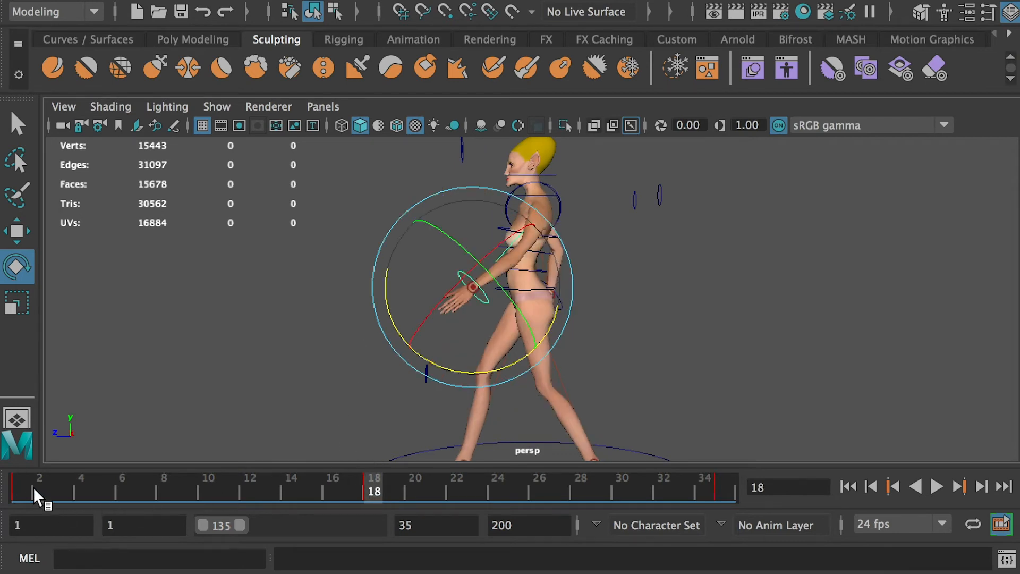
click(21, 486)
click(936, 486)
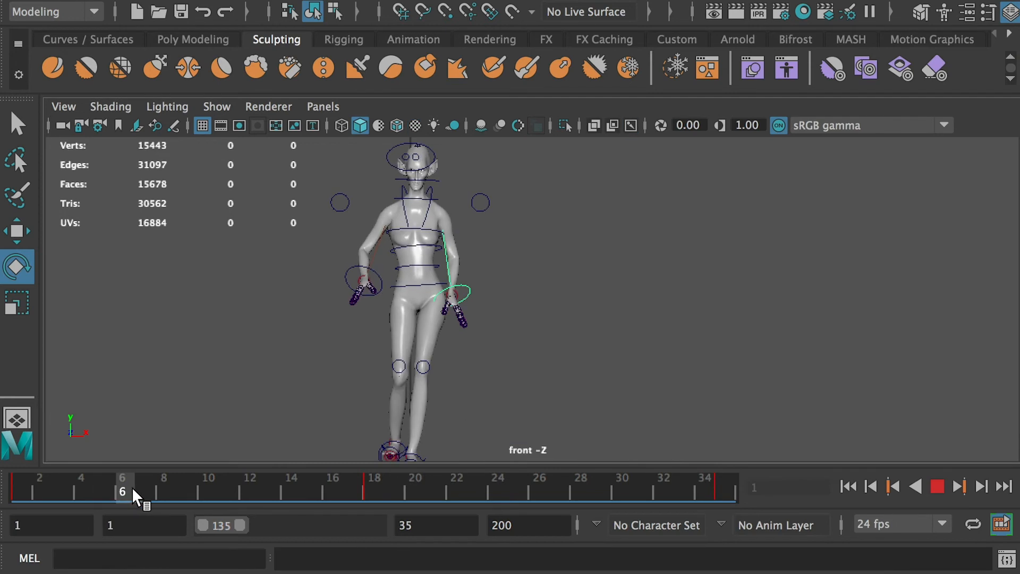
Step: Move the right hand control outward from the hip at frame 8 and key it
drag(132, 487, 168, 485)
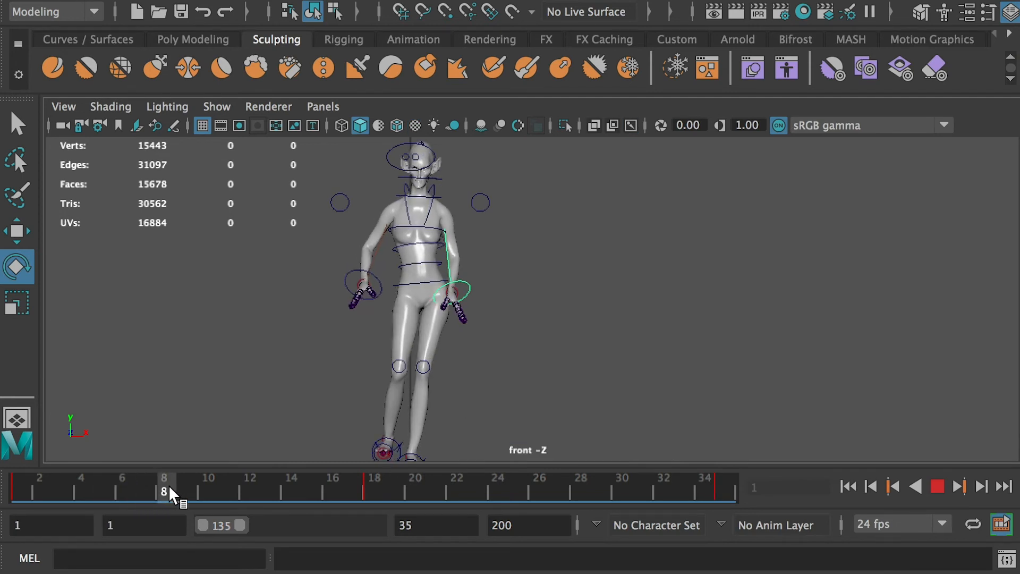
key(q)
click(374, 284)
key(w)
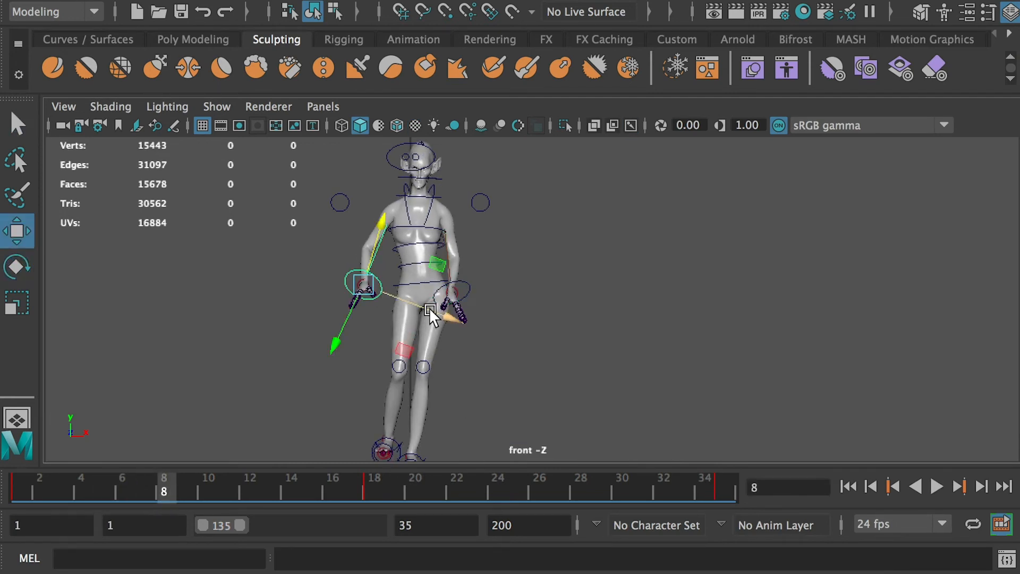
drag(348, 318, 339, 318)
key(s)
Step: Position the left hand control clear of the hip at frame 25 and key it
mouse_move(160, 484)
mouse_down()
mouse_move(19, 486)
mouse_move(215, 493)
mouse_move(19, 491)
mouse_move(148, 491)
mouse_move(187, 503)
mouse_up()
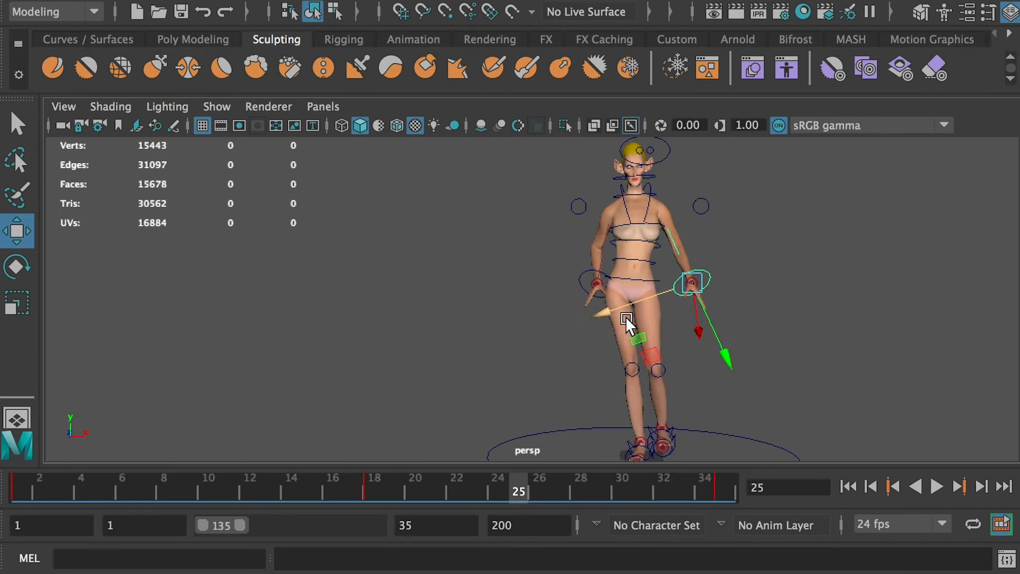
key(s)
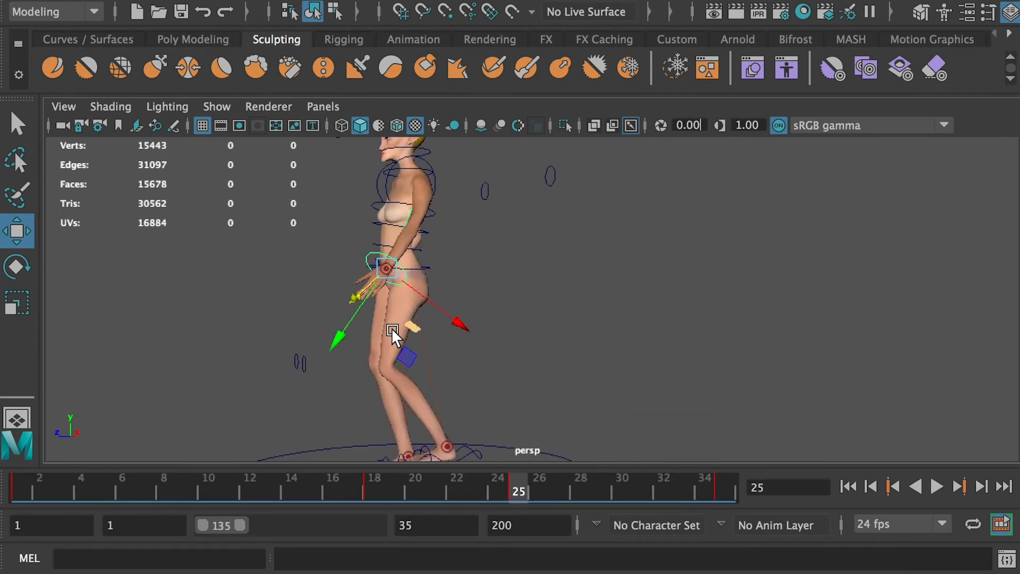
alt+drag(392, 332, 456, 354)
key(s)
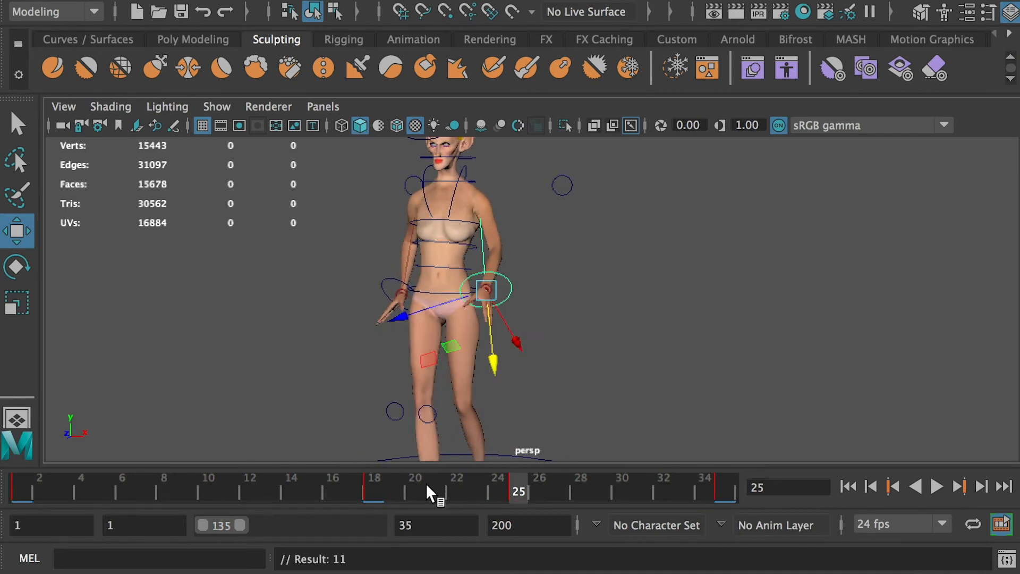
key(alt+v)
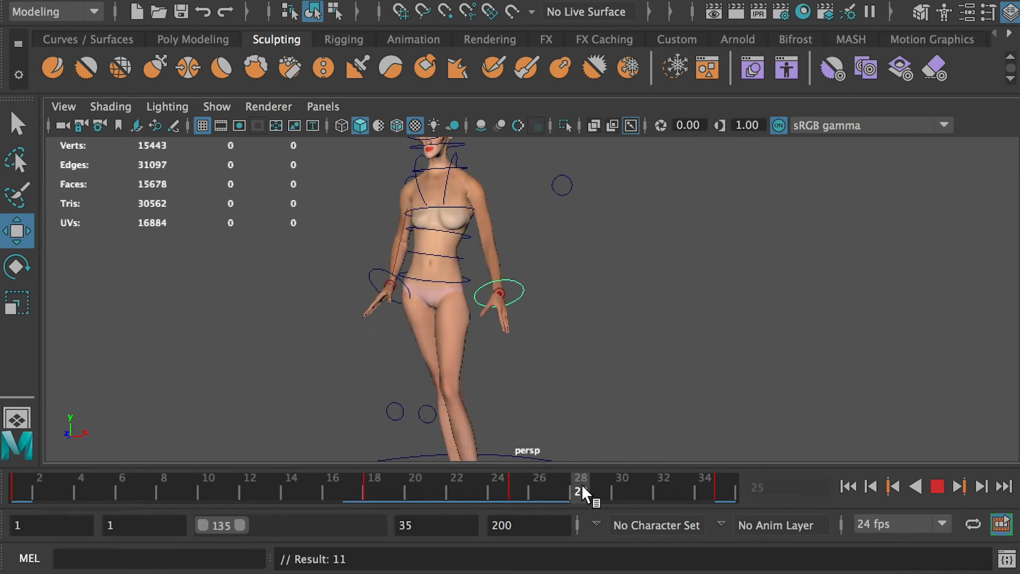
Step: Reposition the left hand control beside the hip at frame 28 and key it
click(581, 483)
alt+drag(499, 368, 356, 326)
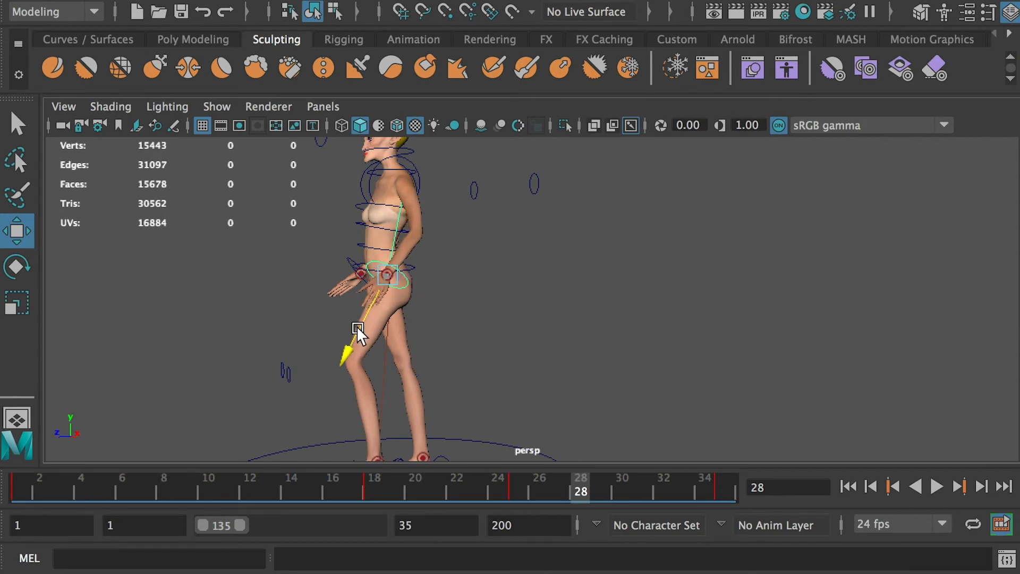
key(s)
key(alt+v)
Step: Nudge the left hand control slightly backward beside the hip at frame 8 and key it
mouse_move(595, 482)
mouse_down()
mouse_move(735, 485)
mouse_move(364, 481)
mouse_move(165, 441)
mouse_move(42, 483)
mouse_move(164, 485)
mouse_up()
drag(447, 323, 355, 326)
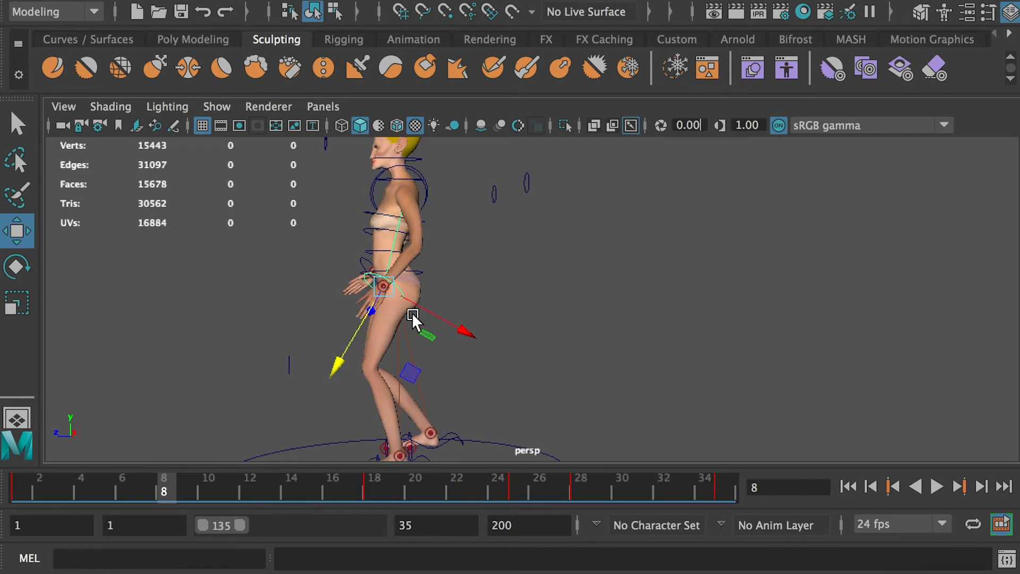
drag(412, 312, 311, 393)
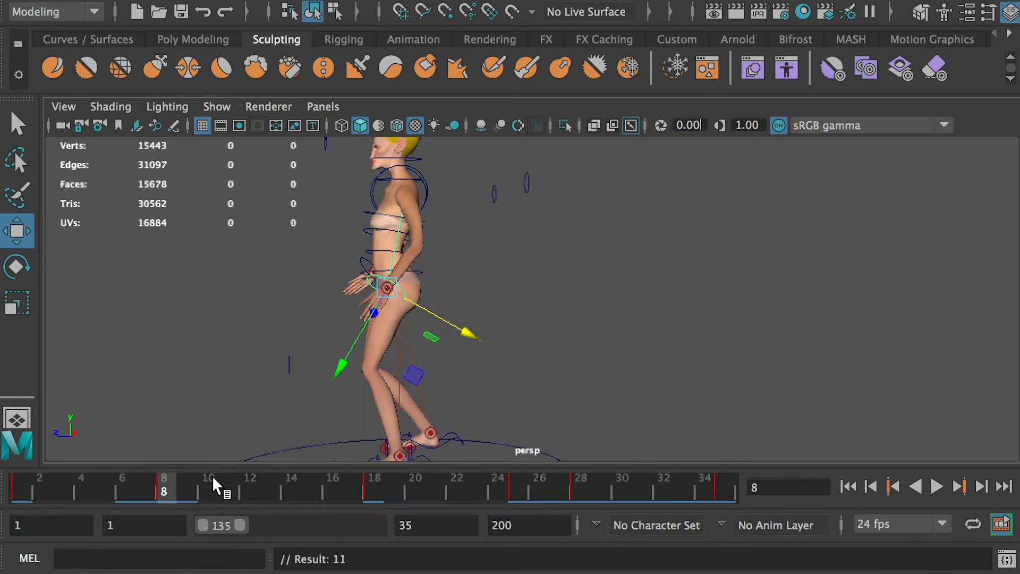
Step: Fine-tune the left hand's position at frame 11, key it, and play back the walk cycle
click(228, 486)
drag(342, 329, 339, 328)
drag(421, 319, 425, 311)
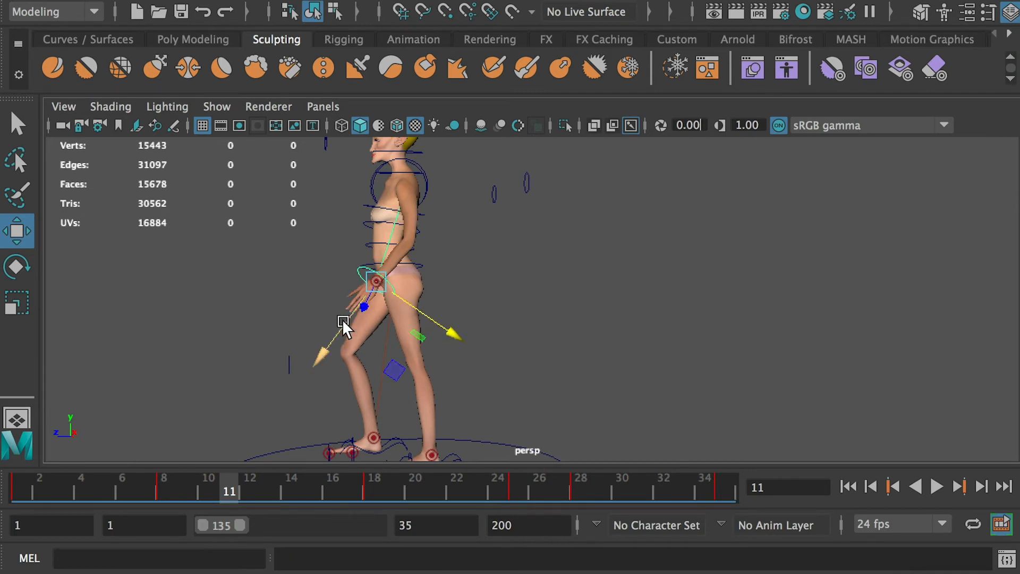
drag(342, 319, 345, 317)
click(221, 480)
click(934, 486)
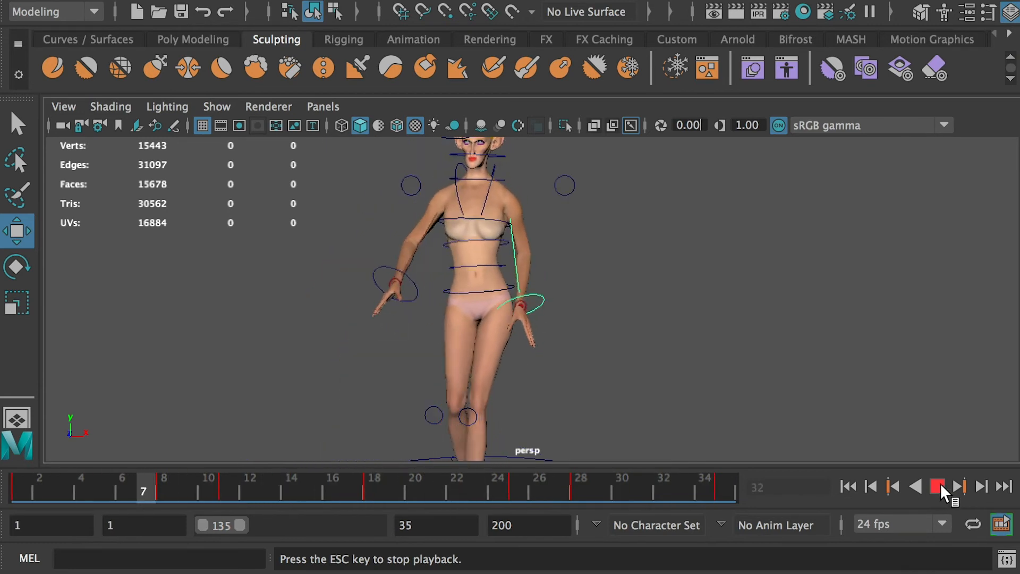
click(937, 486)
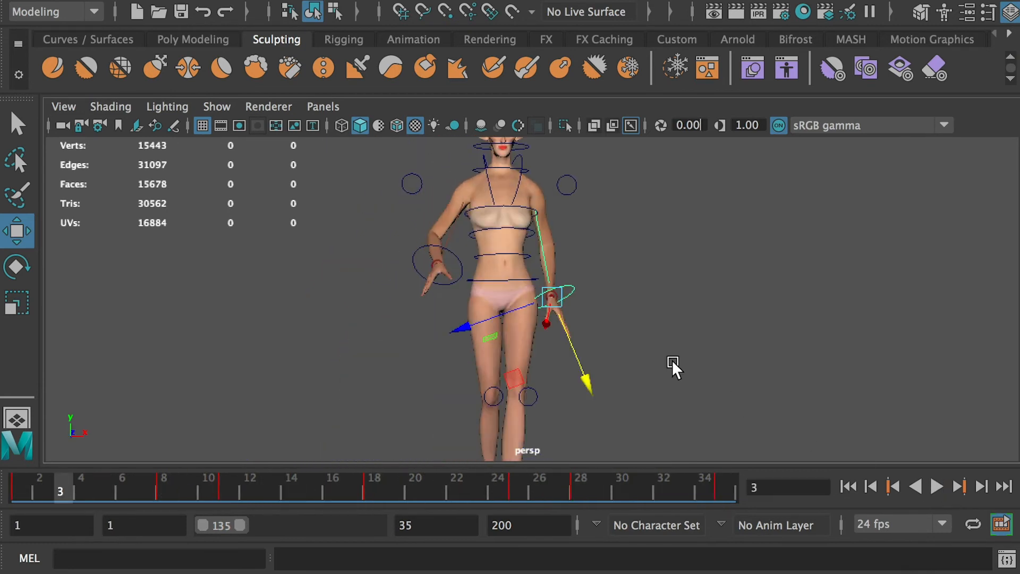
Step: Raise the right hand control slightly along the arm at frame 11 and key it
click(438, 265)
drag(167, 488, 228, 491)
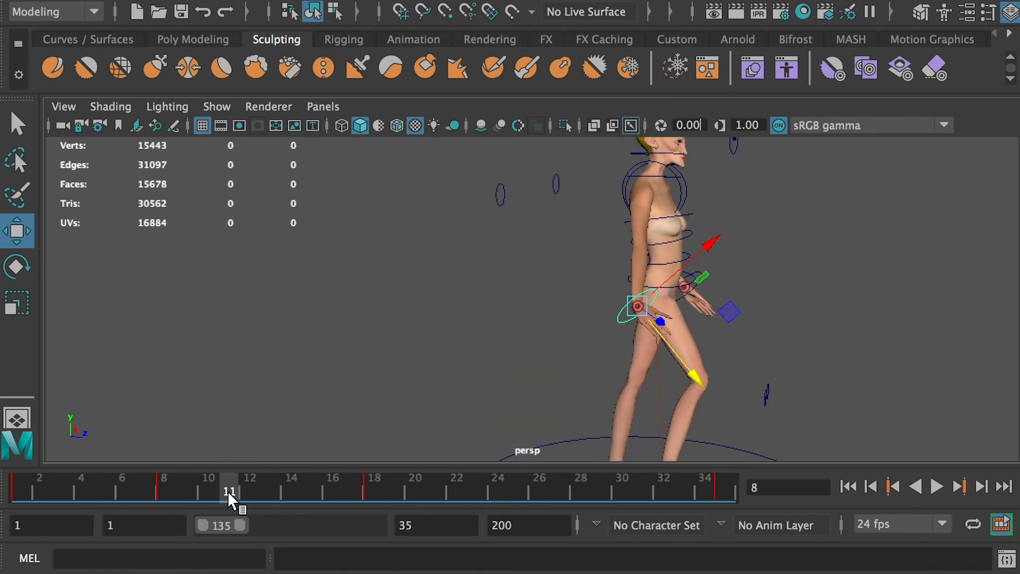
alt+drag(705, 297, 667, 298)
drag(664, 347, 658, 340)
key(s)
Step: Adjust the right hand control's position beside the hip at frame 25 and key it
drag(193, 480, 518, 490)
key(q)
key(e)
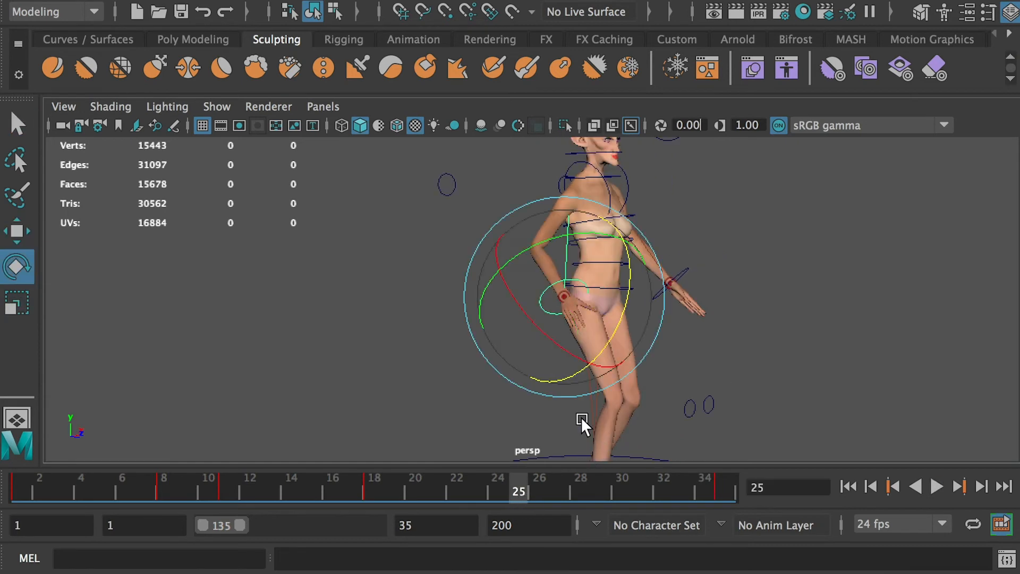
key(w)
alt+drag(575, 340, 690, 250)
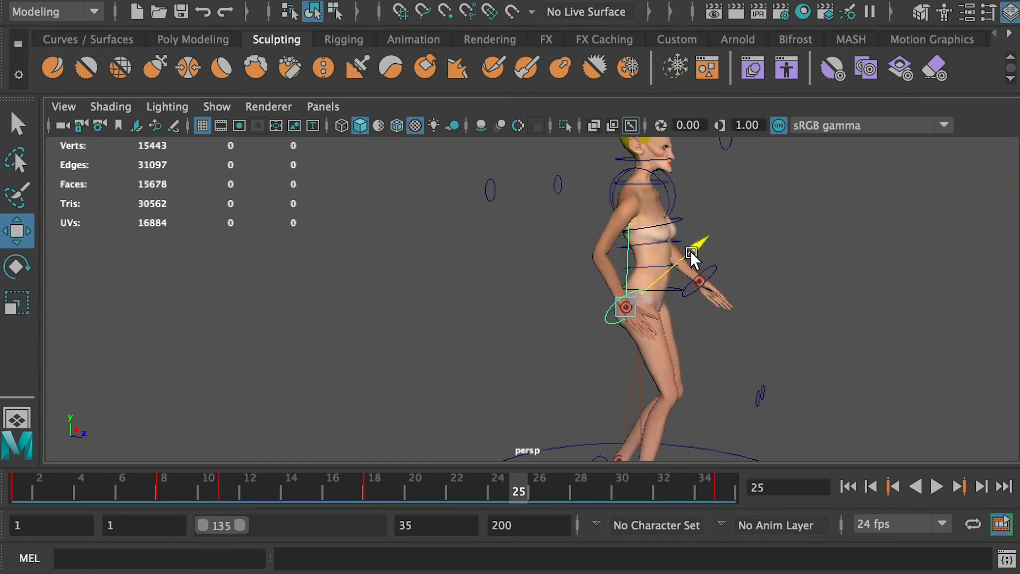
key(s)
Step: Adjust the right hand control's position at frame 28 so the arm passes the hip smoothly, and key it
click(570, 493)
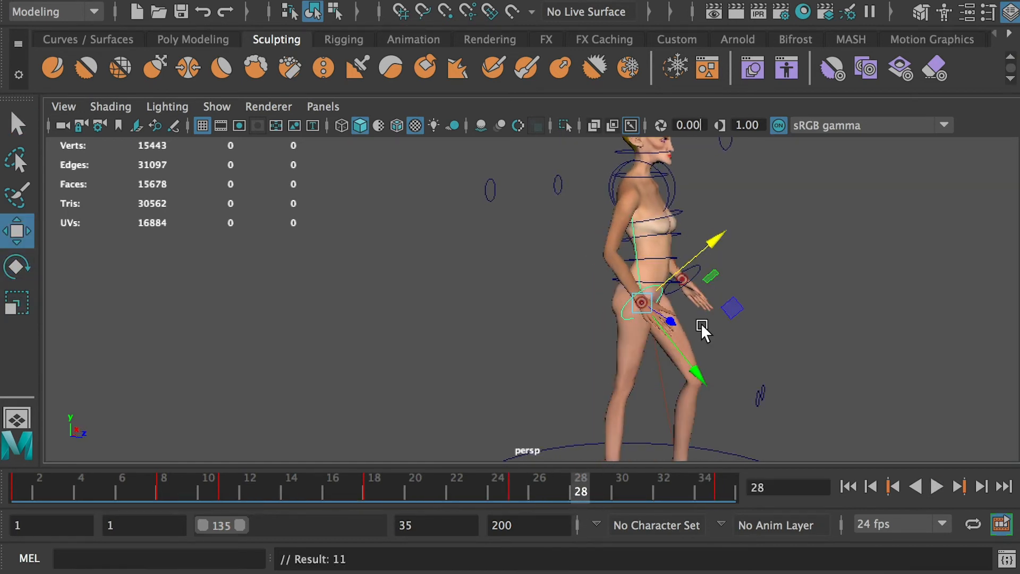
drag(483, 481, 579, 474)
drag(716, 248, 720, 243)
drag(696, 357, 699, 361)
key(s)
Step: Play back the walk cycle to check the swing of both arms
drag(570, 475, 291, 483)
click(938, 483)
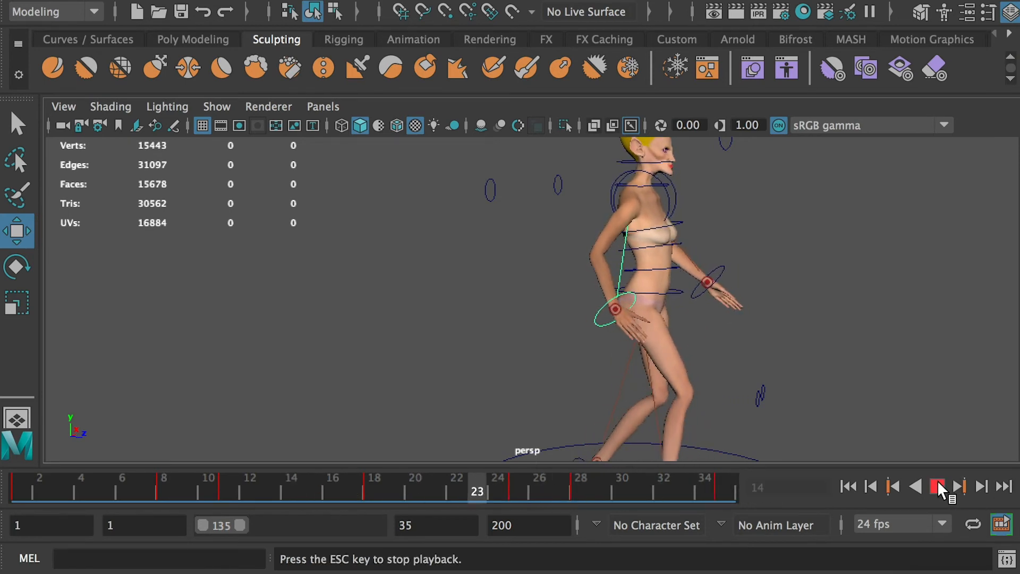
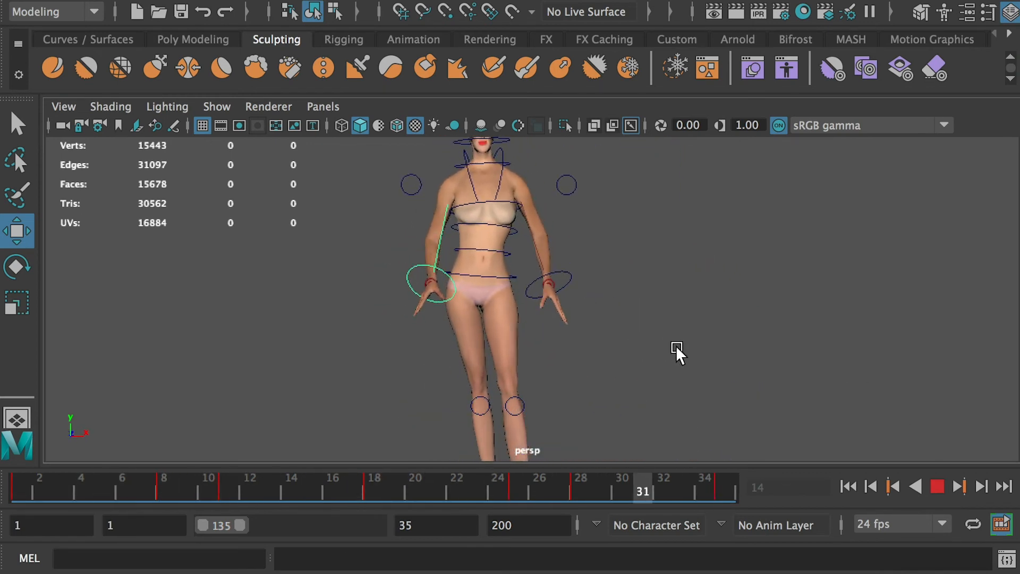
key(Escape)
Step: Rotate the left hand so its fingers point down at frame 8, key it, and move it closer to the hip
click(572, 299)
key(r)
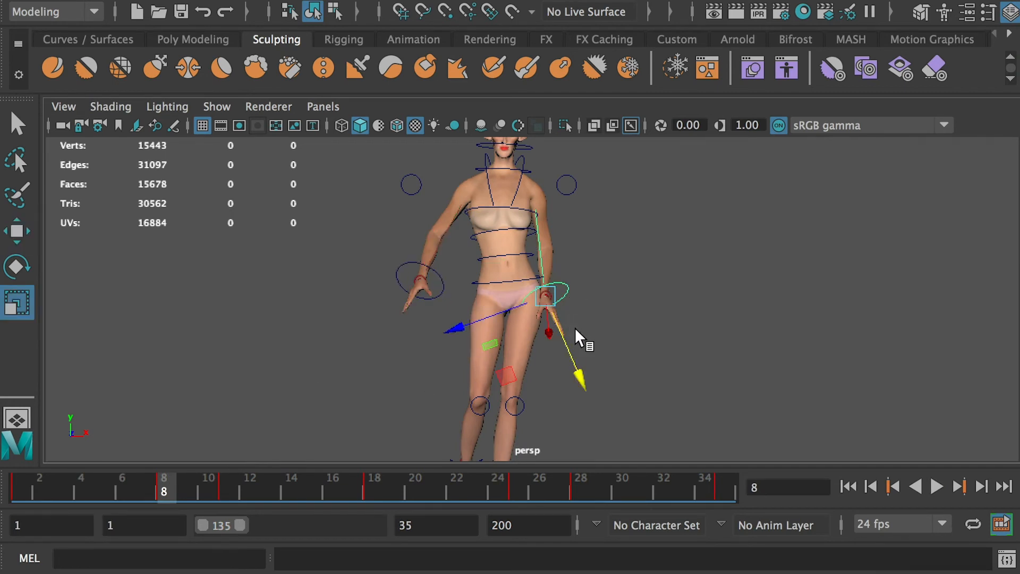
key(e)
drag(623, 330, 610, 343)
key(s)
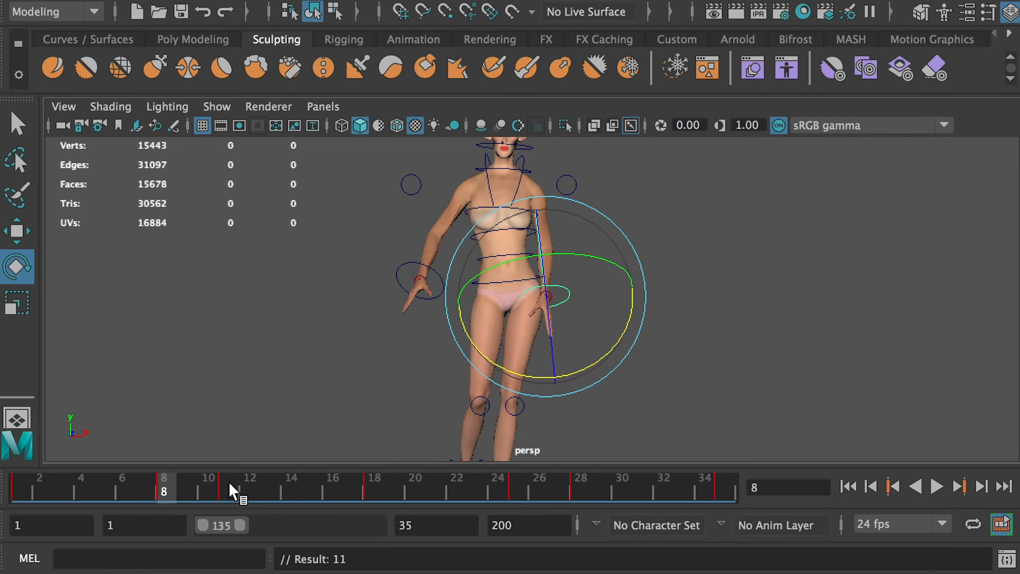
key(w)
drag(521, 305, 492, 299)
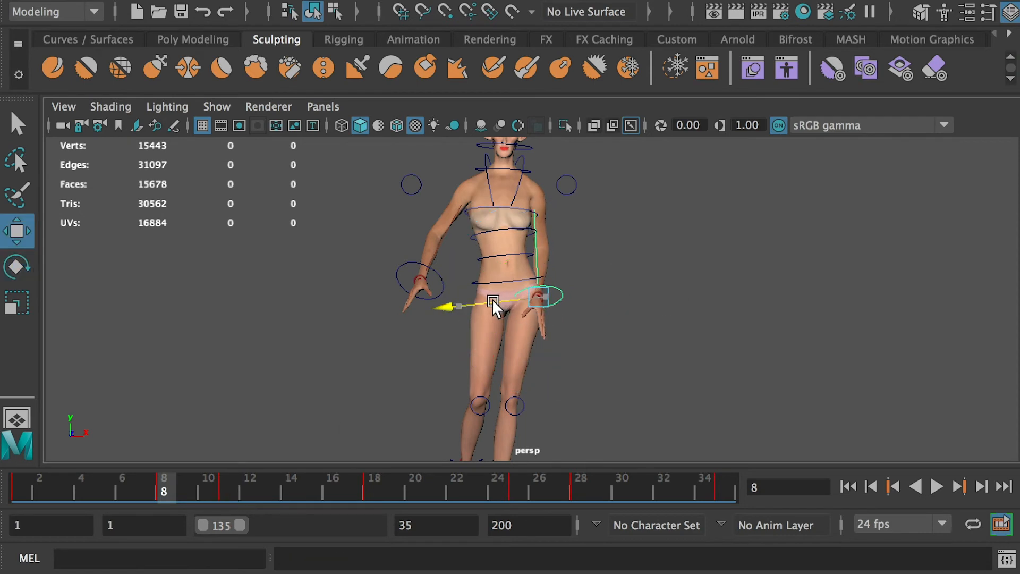
Step: Turn the left hand inward at frame 11 so the fingers point down the thigh, refine its position and key it
click(229, 484)
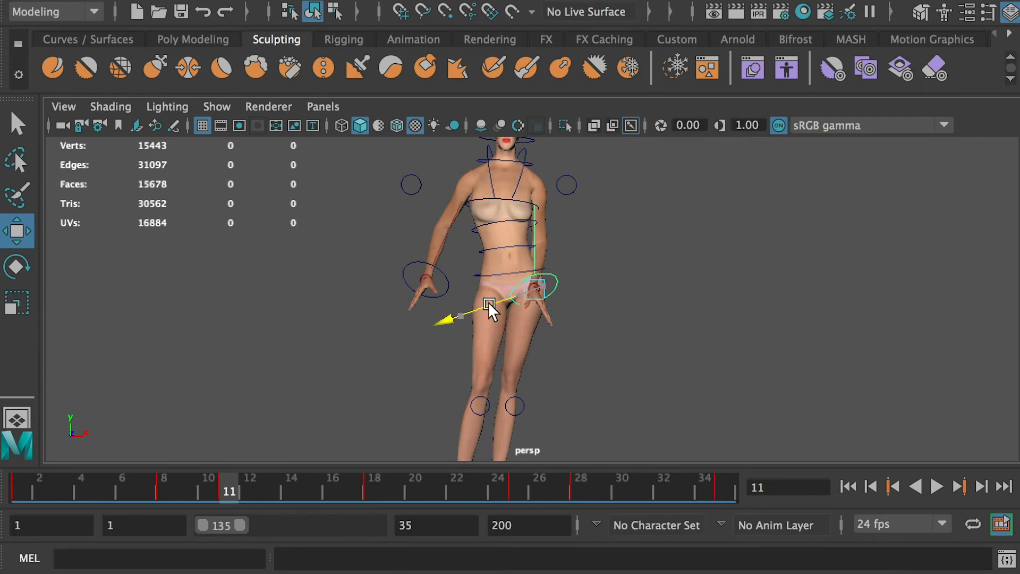
key(e)
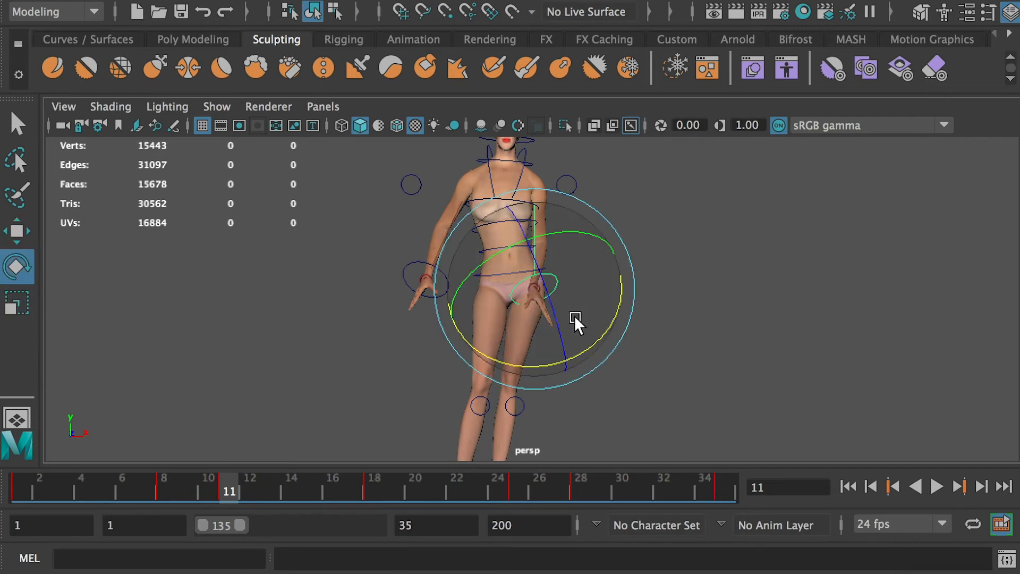
drag(579, 325, 544, 344)
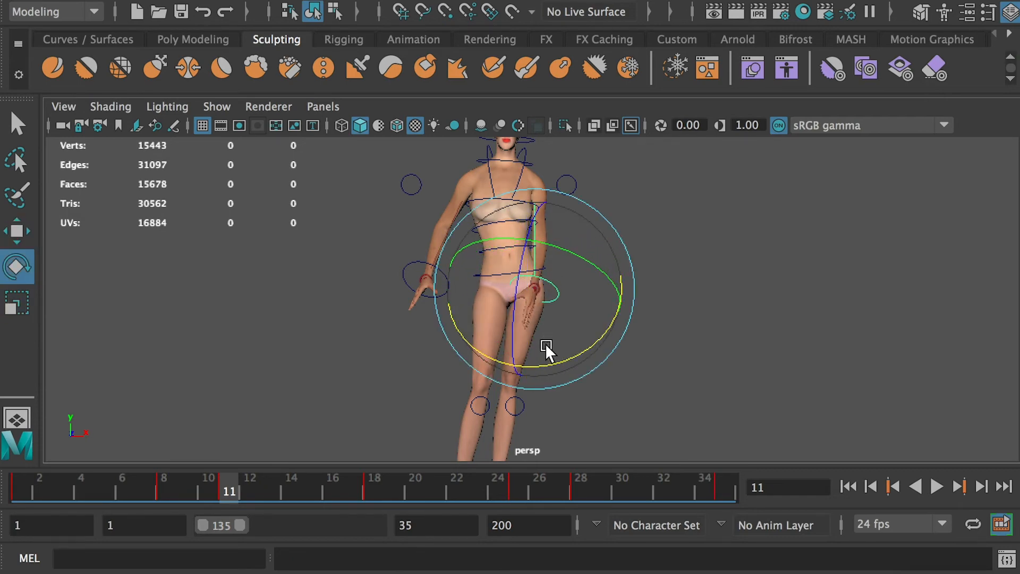
key(s)
alt+drag(738, 322, 643, 322)
key(w)
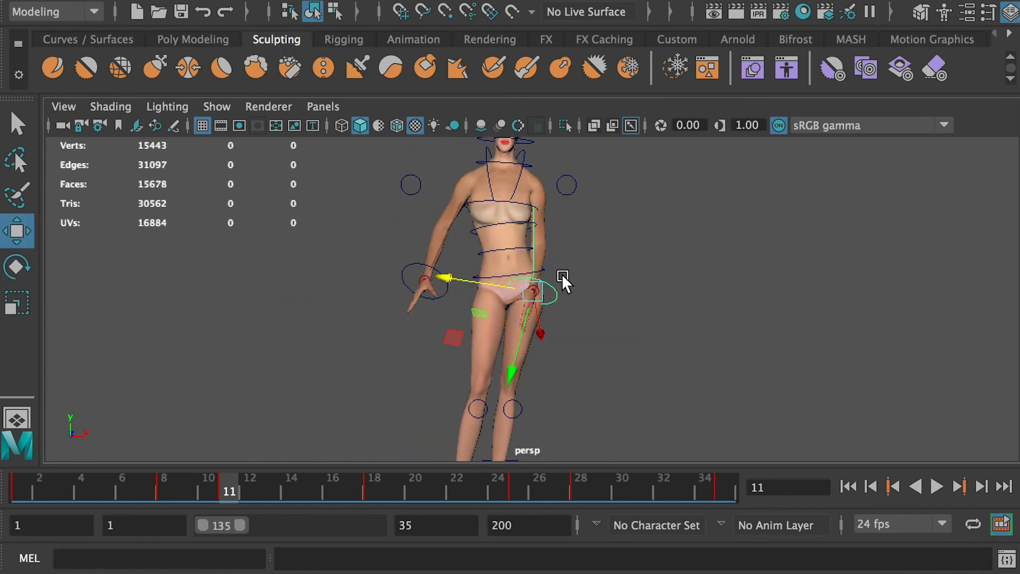
alt+drag(562, 272, 578, 330)
alt+drag(500, 282, 543, 334)
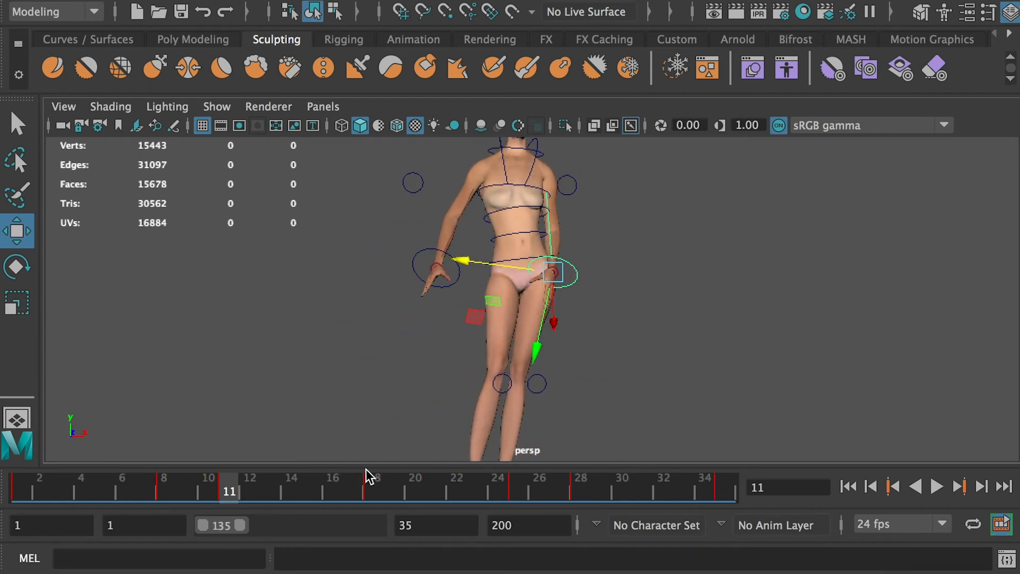
key(s)
Step: Play the walk cycle to review the left hand's motion and stop for further hand rotation
key(e)
click(936, 486)
click(937, 483)
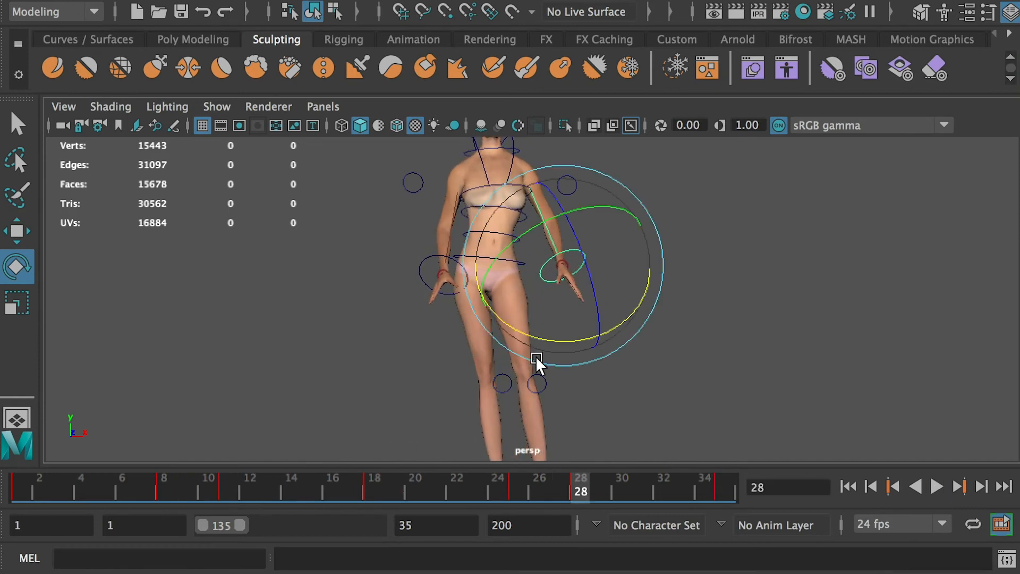
Step: Scrub the cycle to compare both arms, select the right hand control, and key its pose at frame 25
click(101, 489)
drag(100, 489, 347, 514)
drag(347, 515, 369, 515)
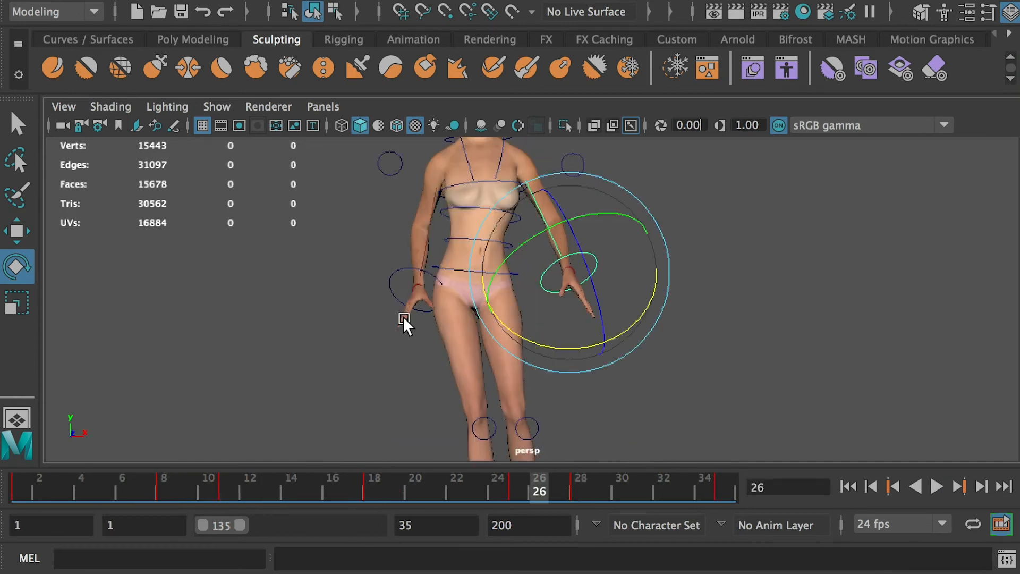
click(403, 315)
click(516, 483)
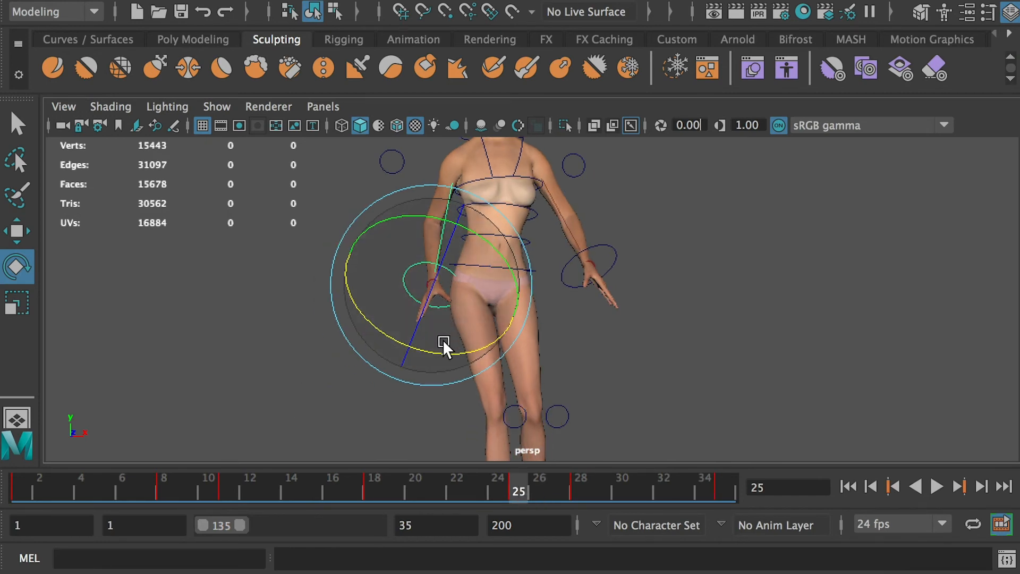
key(w)
alt+drag(441, 339, 539, 295)
key(s)
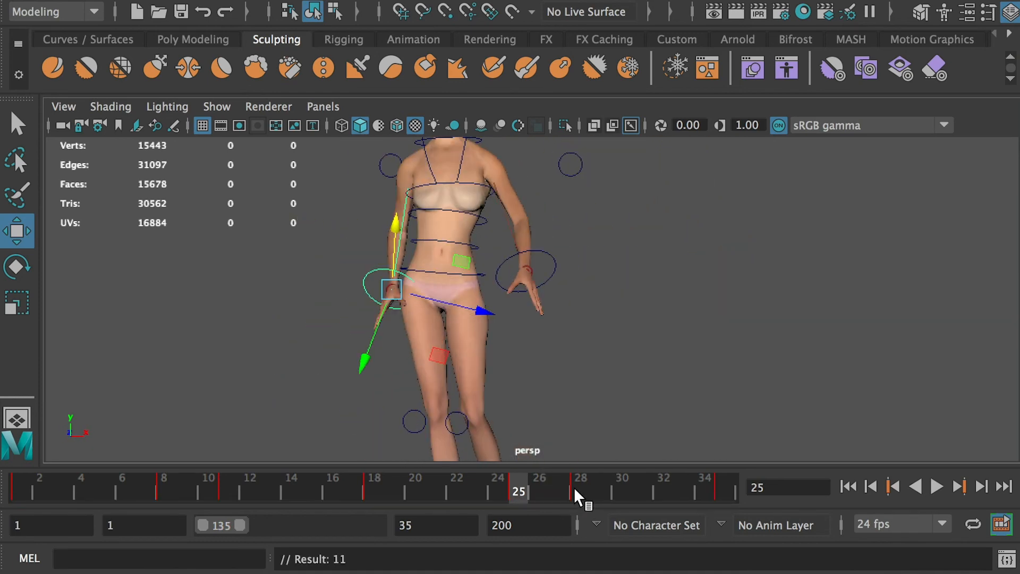
Step: Rotate the right hand at frame 28 so its fingers point down the thigh, key it, and refine its position
click(572, 486)
alt+drag(390, 346, 525, 358)
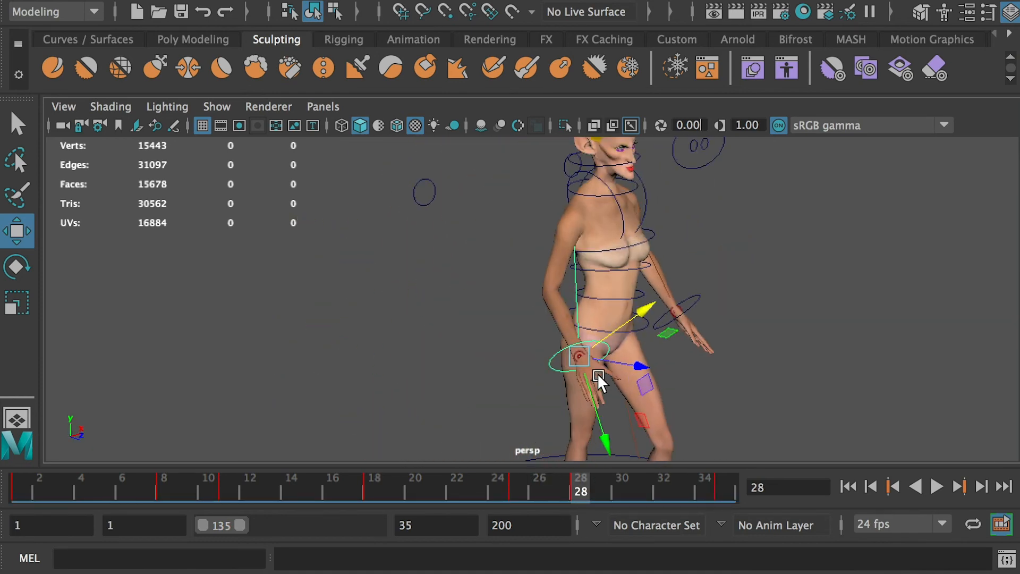
key(e)
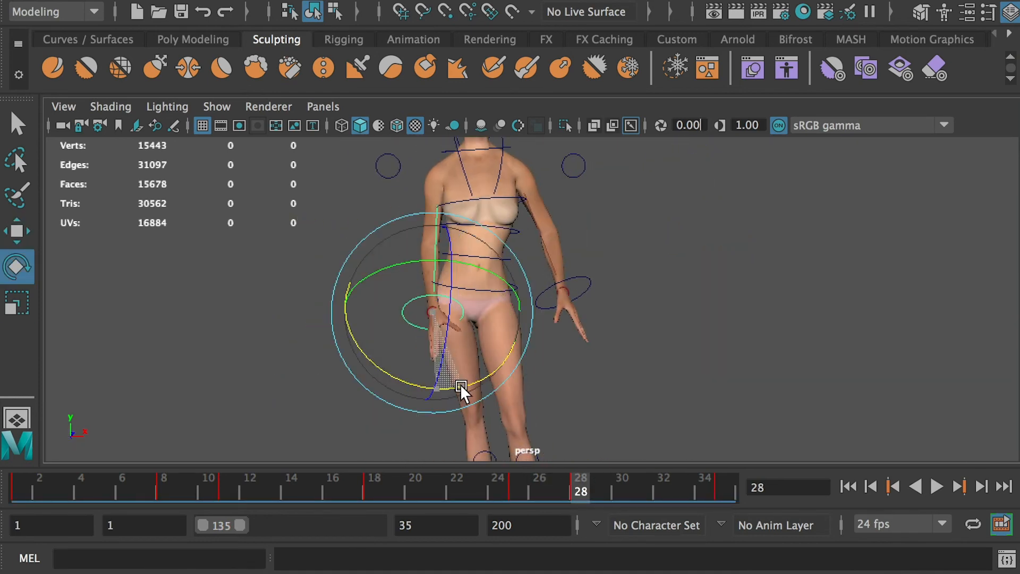
key(s)
drag(459, 385, 627, 266)
key(w)
drag(726, 283, 736, 274)
drag(733, 385, 579, 399)
Step: Refine the right hand's rotation after a playback check and key the hand at frames 28 and 25
click(935, 486)
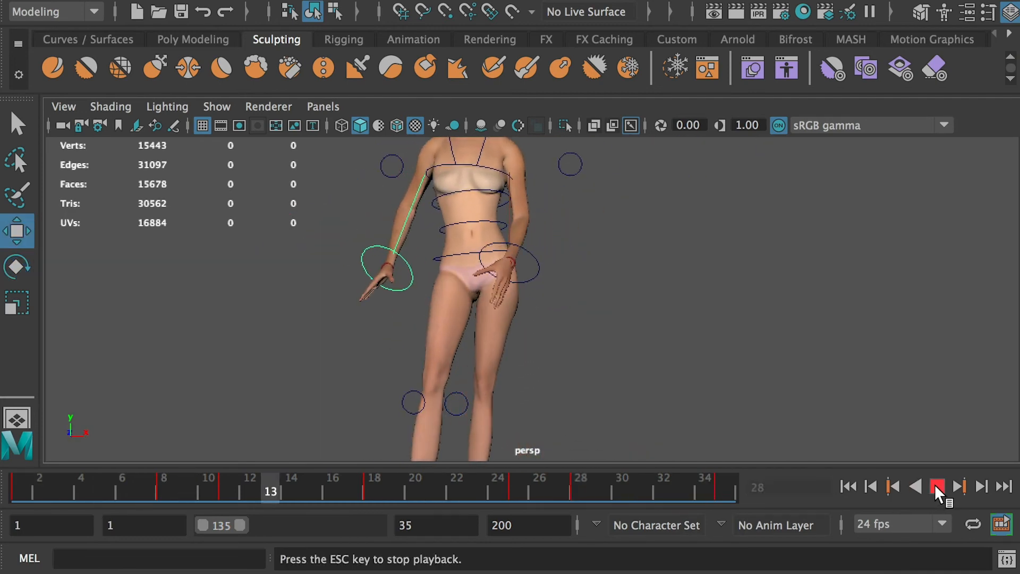
click(936, 486)
key(e)
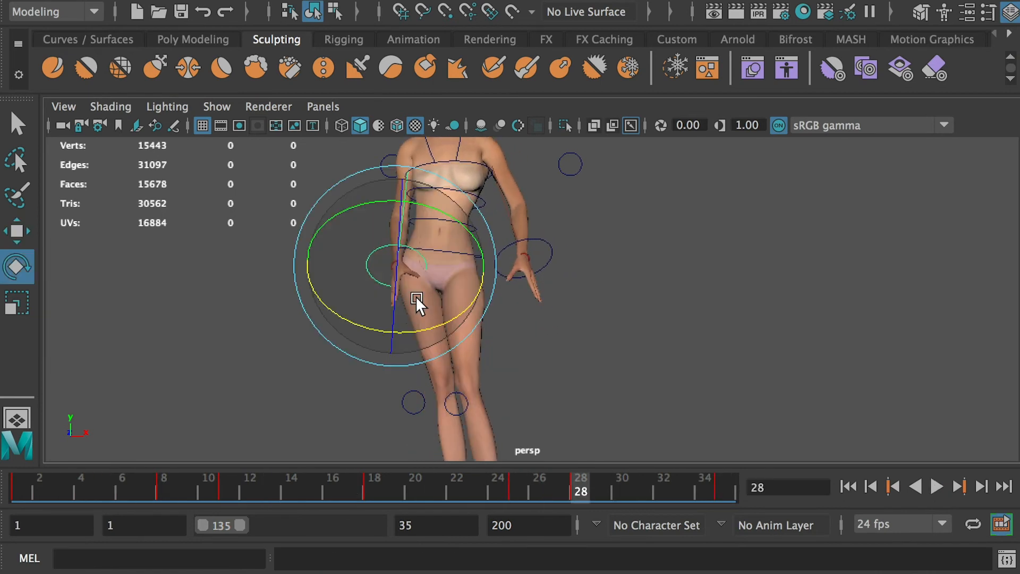
drag(416, 326, 438, 343)
key(s)
click(519, 486)
key(s)
alt+drag(531, 361, 582, 370)
alt+drag(581, 369, 552, 366)
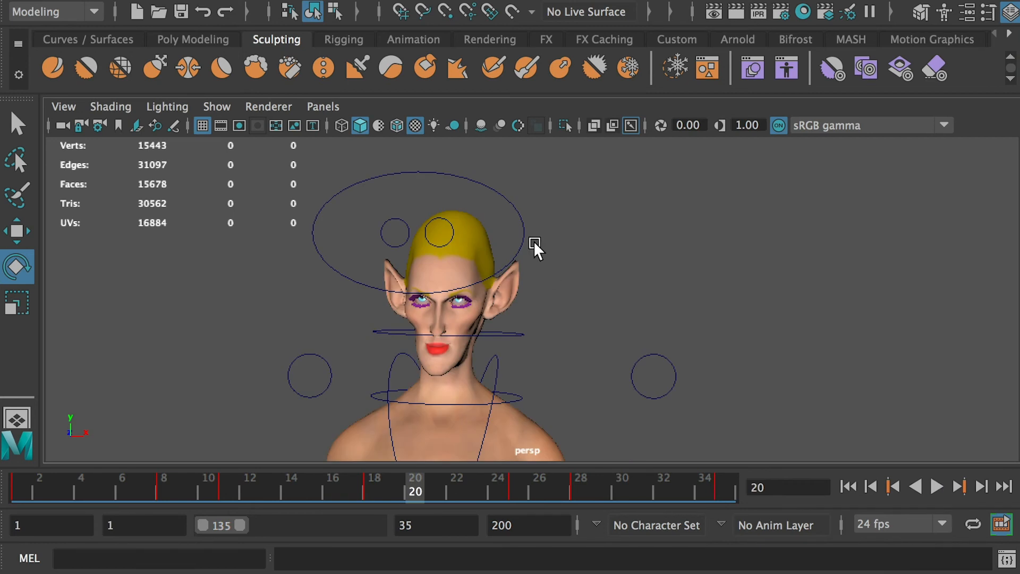
Step: Lower the eye aim control to eye level in front of the face and play the walk cycle
click(532, 242)
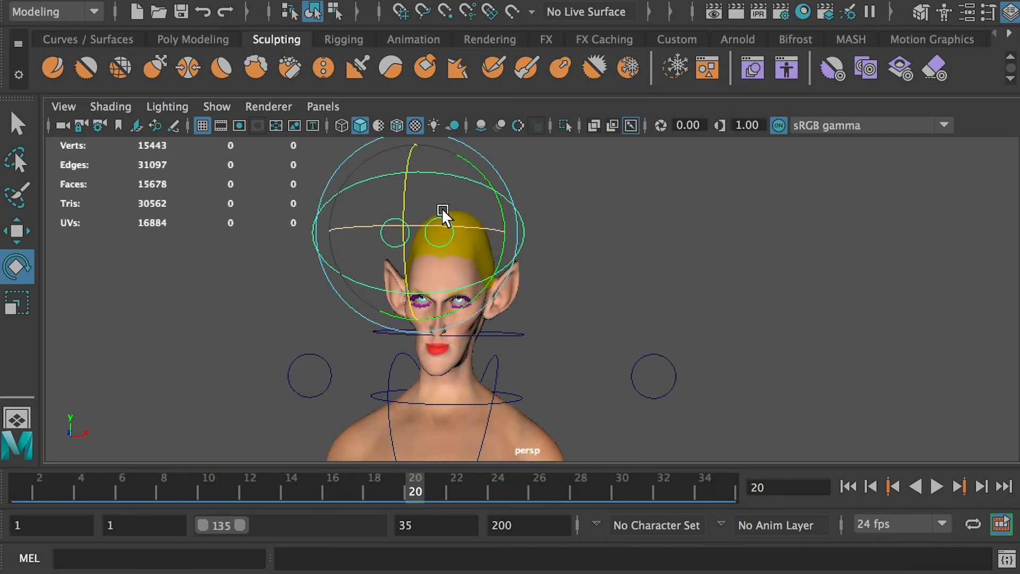
key(w)
drag(449, 232, 173, 345)
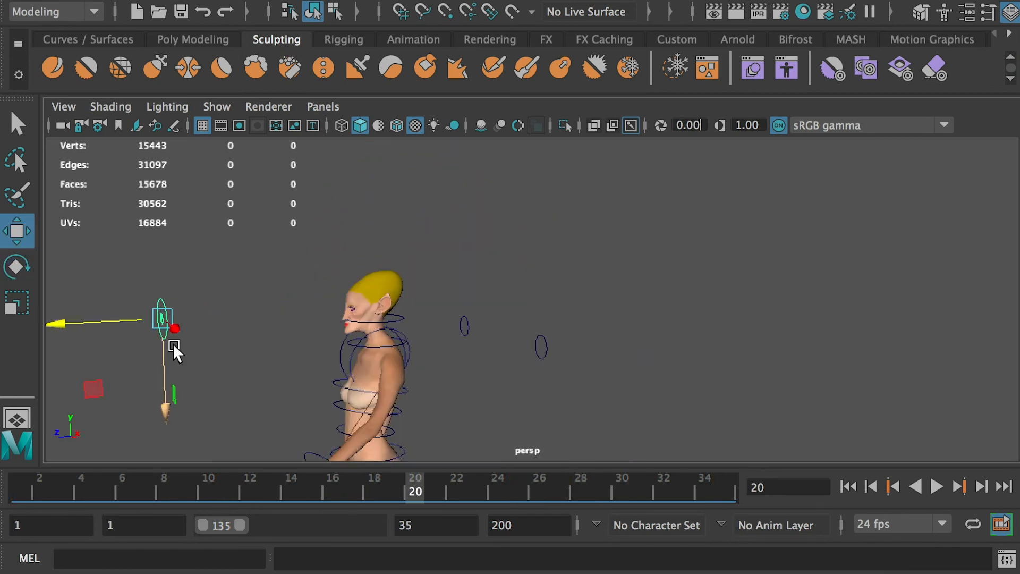
click(936, 486)
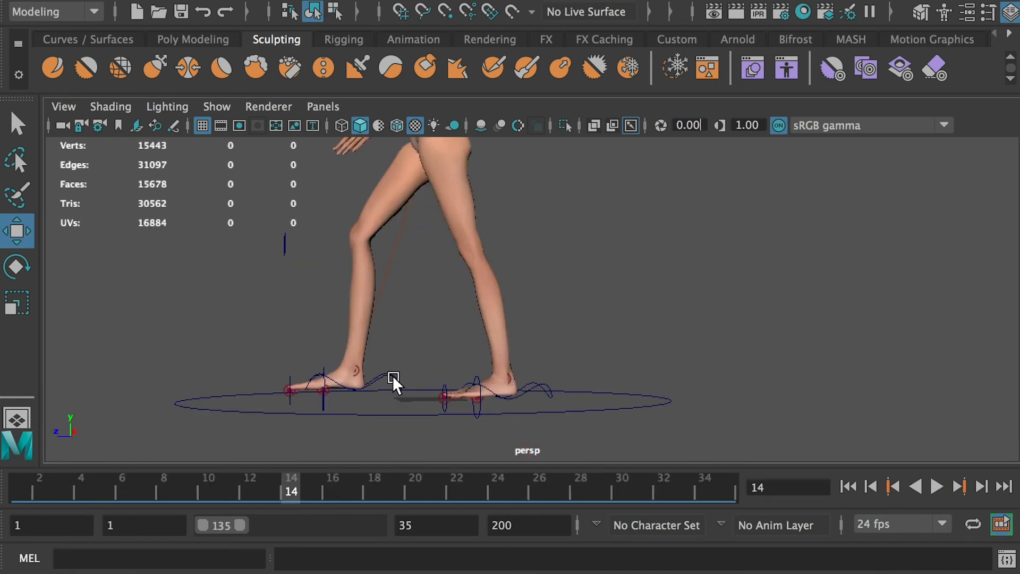
Step: At frame 1, tilt the left foot control toes-up with Rotate X set to -25 and key it for the heel strike
click(392, 375)
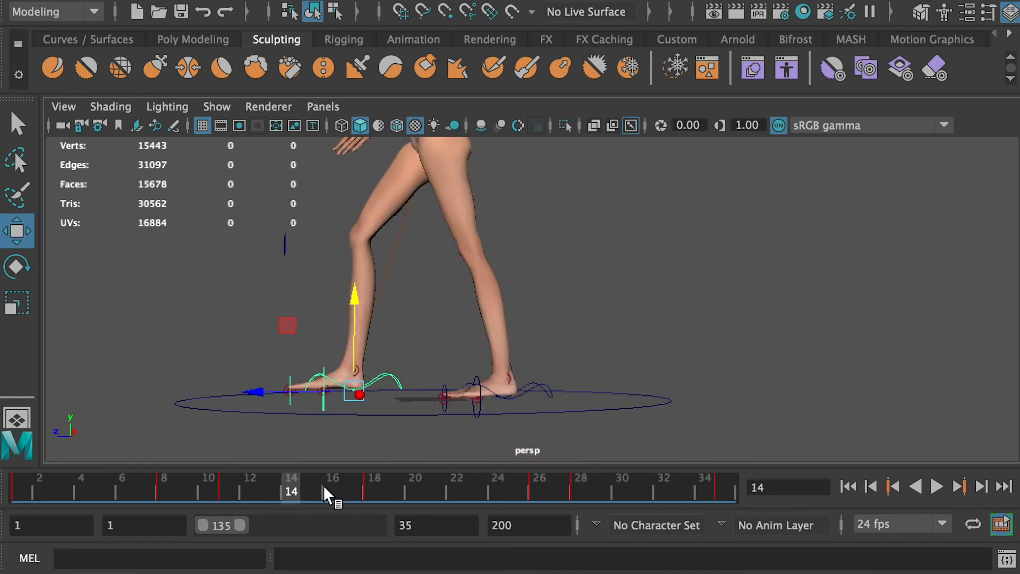
drag(261, 483, 21, 482)
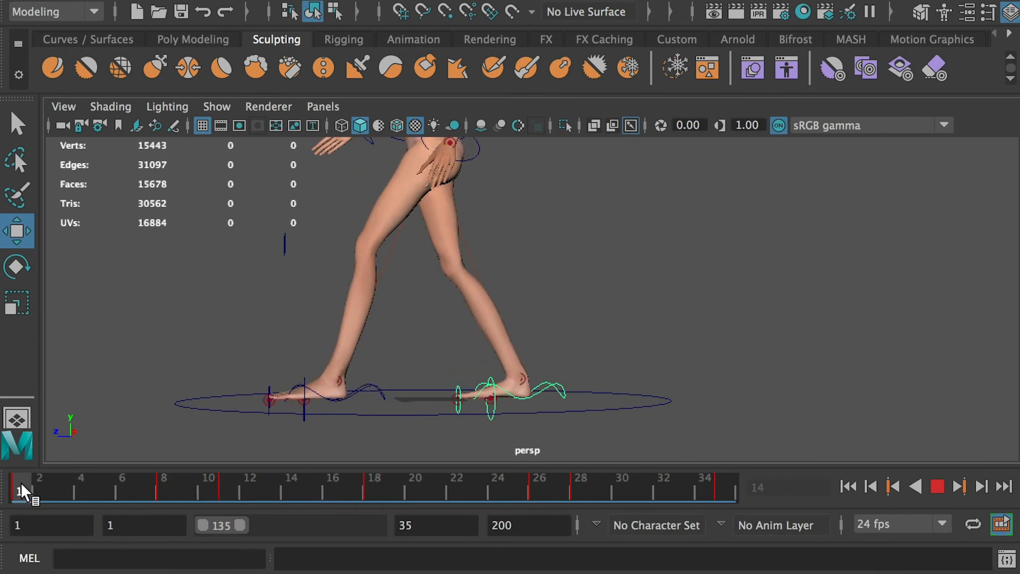
key(e)
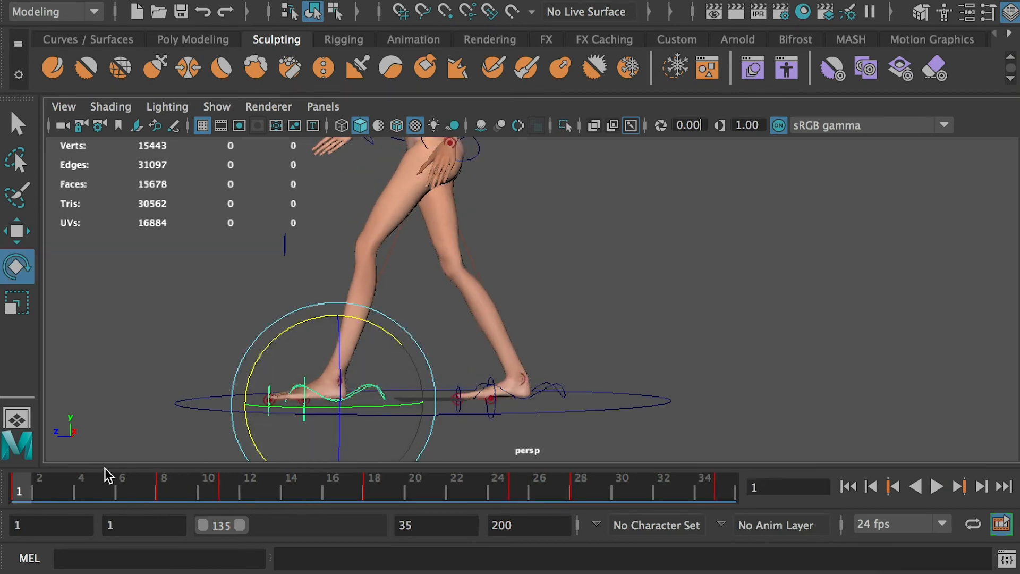
drag(370, 318, 392, 331)
drag(382, 326, 385, 329)
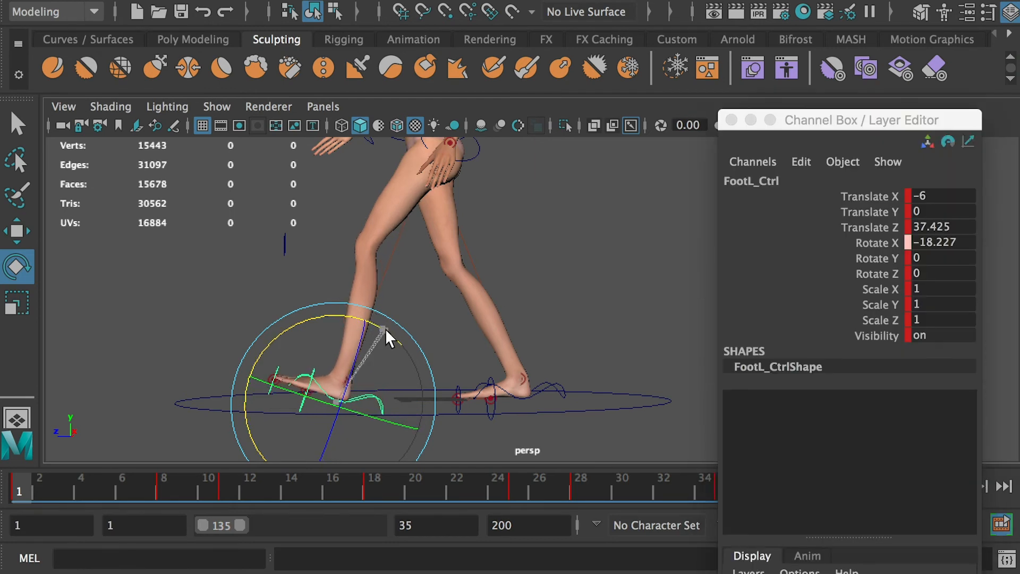
key(s)
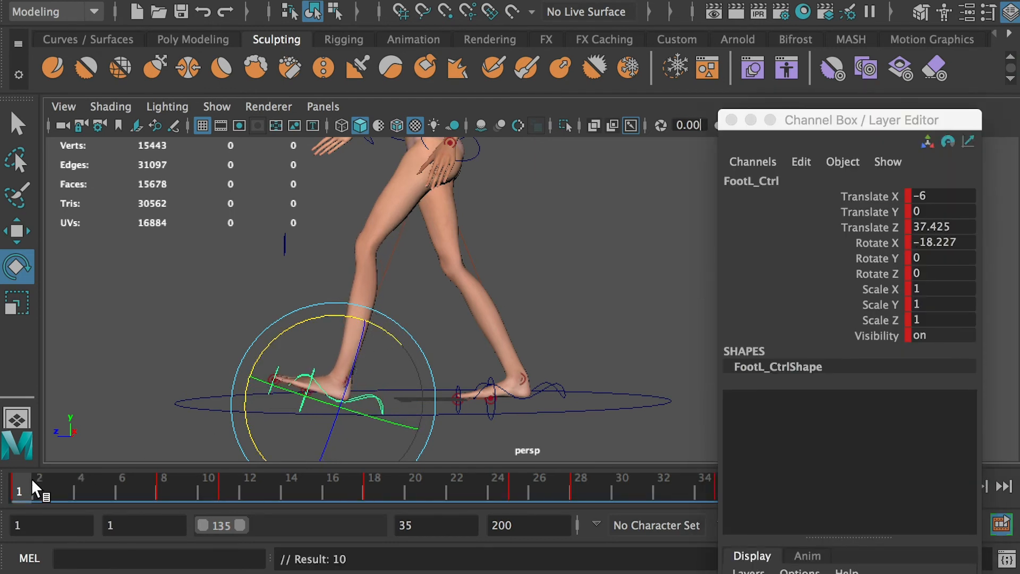
drag(31, 478, 8, 488)
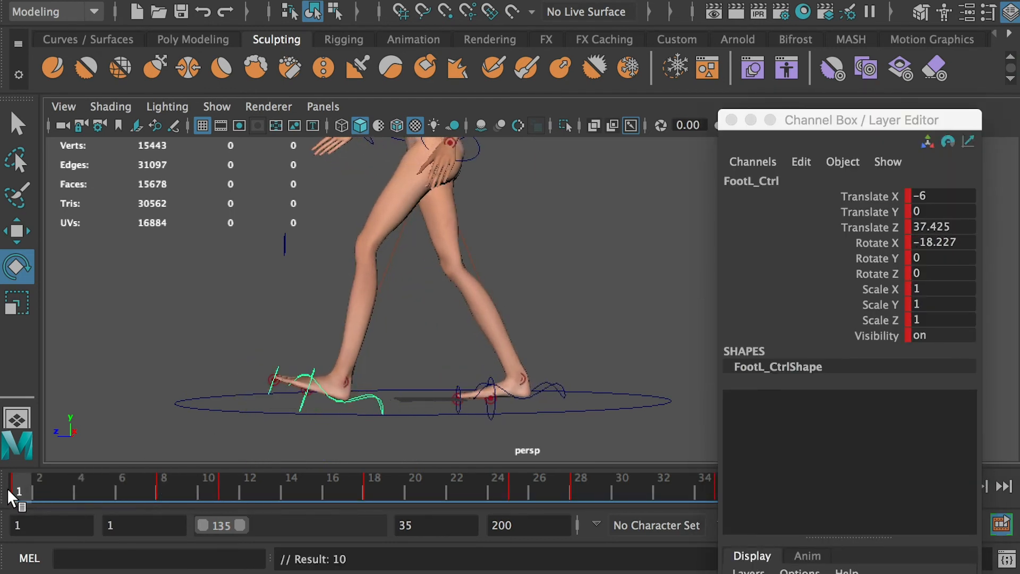
click(932, 244)
drag(909, 243, 972, 242)
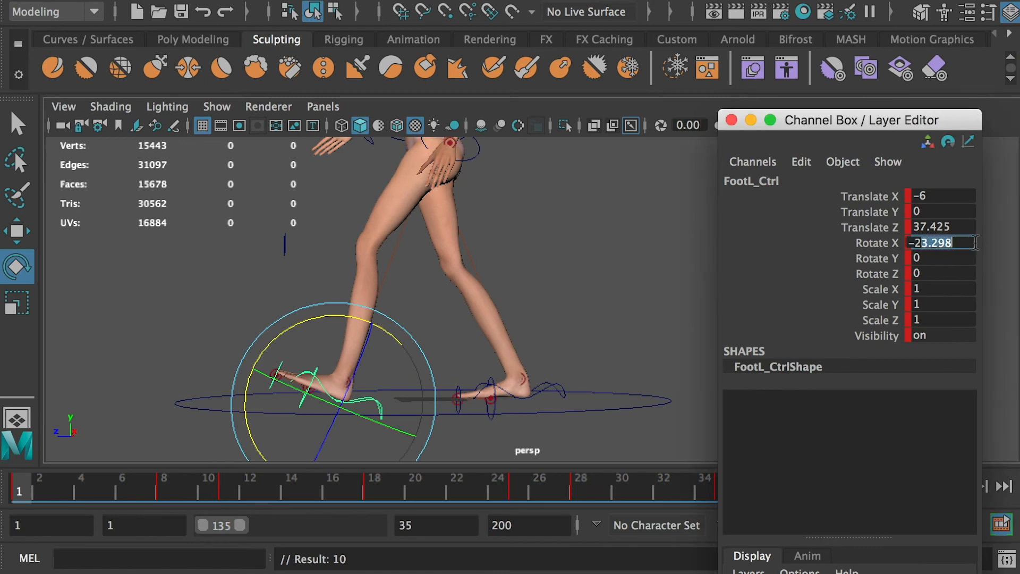
text(-25)
key(Return)
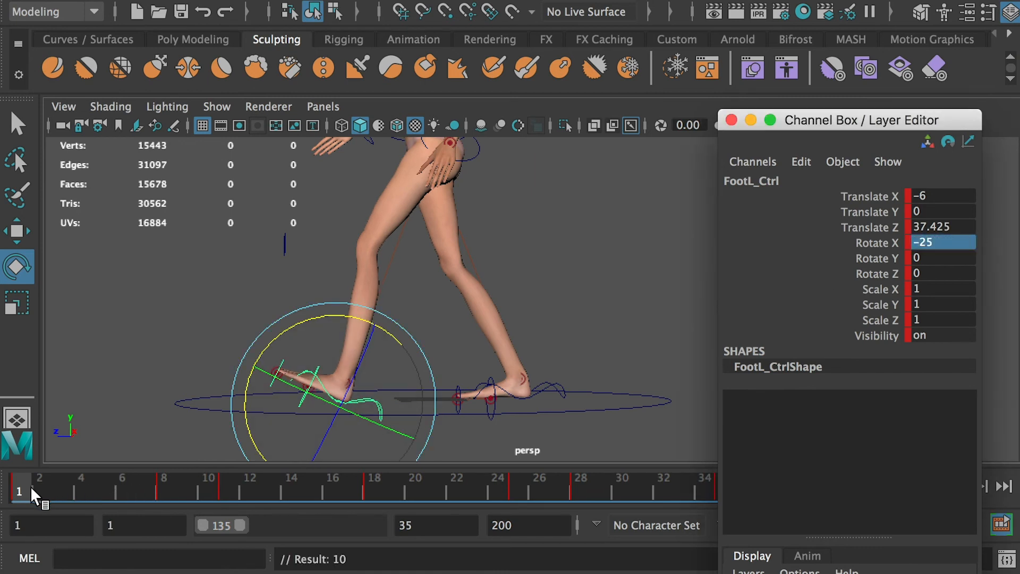
Step: Flatten the left foot at frame 3 by setting its Rotate X to 0
drag(30, 486, 55, 490)
click(941, 243)
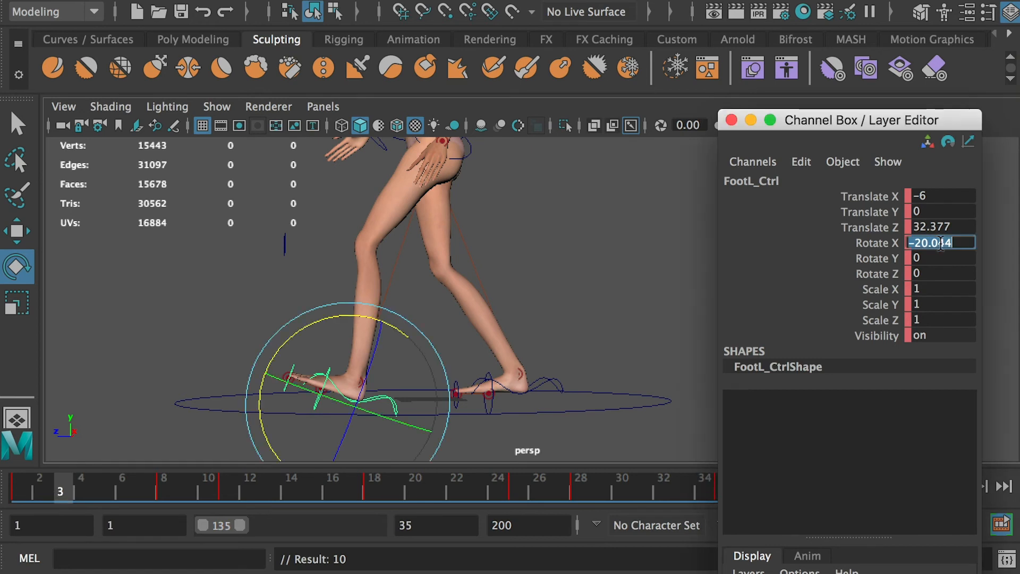
text(0)
key(Return)
Step: Set the right foot control's Rotate X to -25 at frame 18 and key the heel strike
drag(76, 480, 367, 483)
click(931, 243)
text(-)
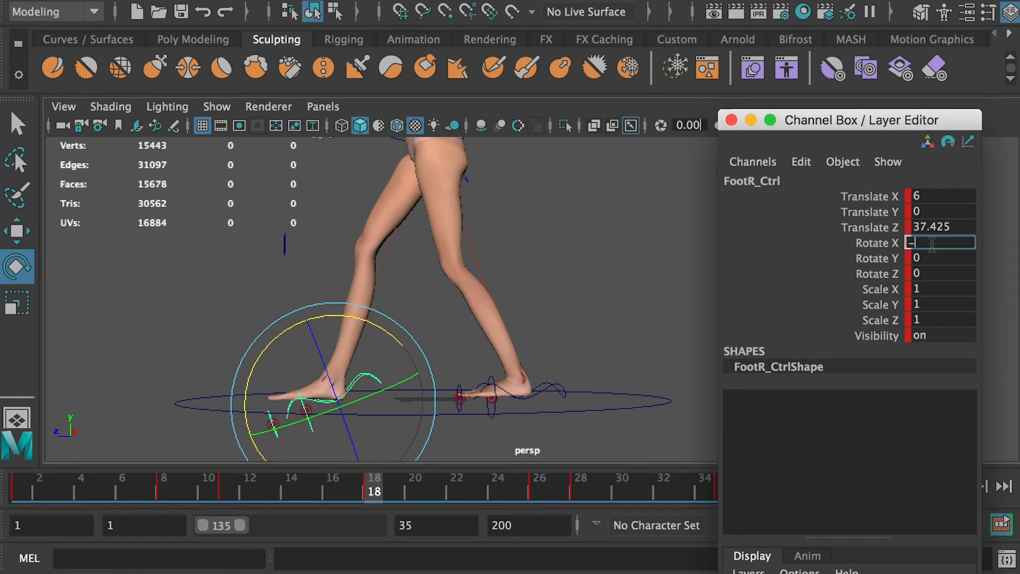
text(25)
key(Return)
key(s)
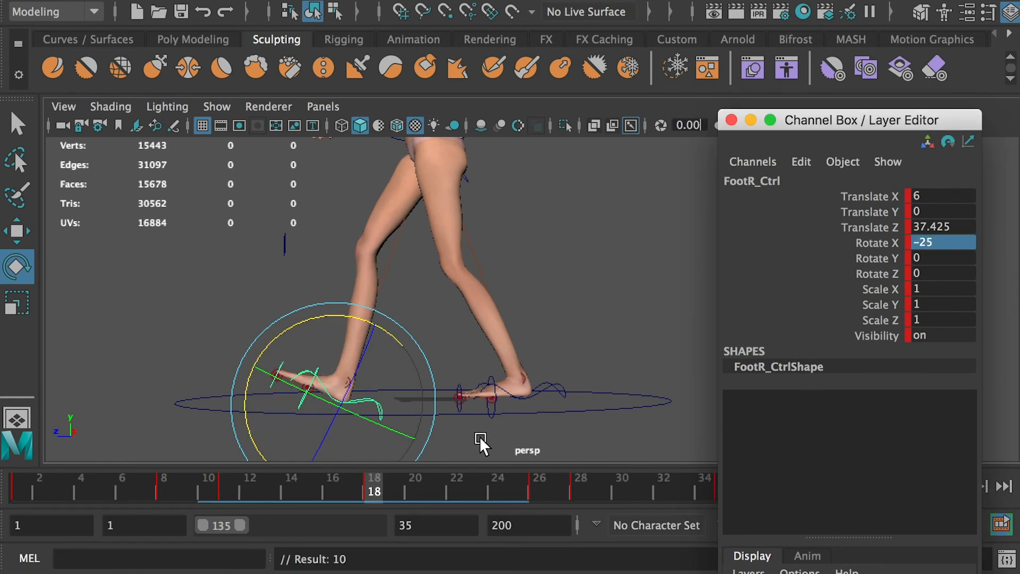
Step: Set the right foot's Rotate X to 0 at frame 20 and key the flattened foot
drag(64, 480, 407, 493)
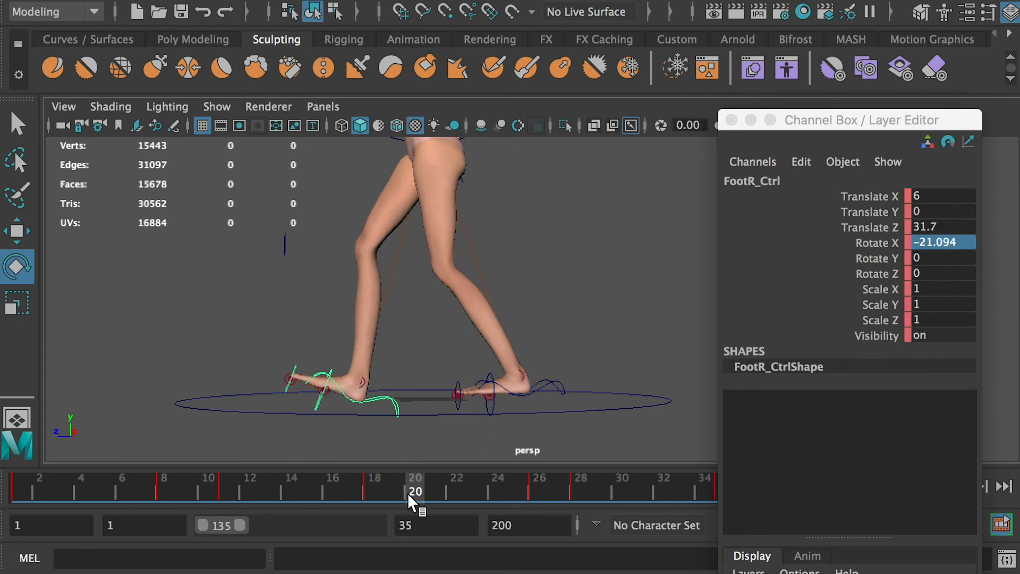
double_click(940, 242)
text(0)
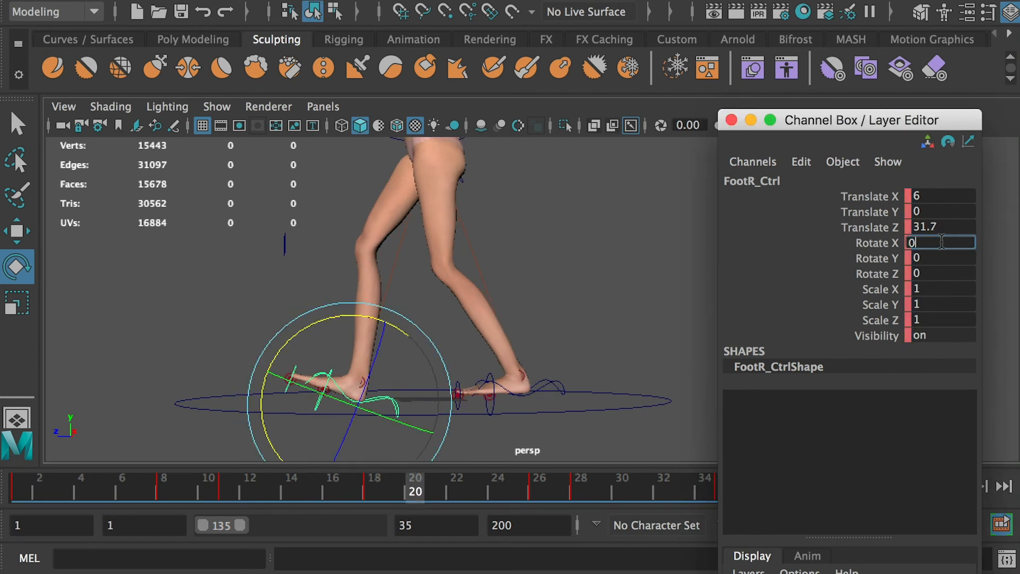
key(Return)
key(s)
Step: Scrub through the walk cycle to check the heel strikes of both feet
click(370, 487)
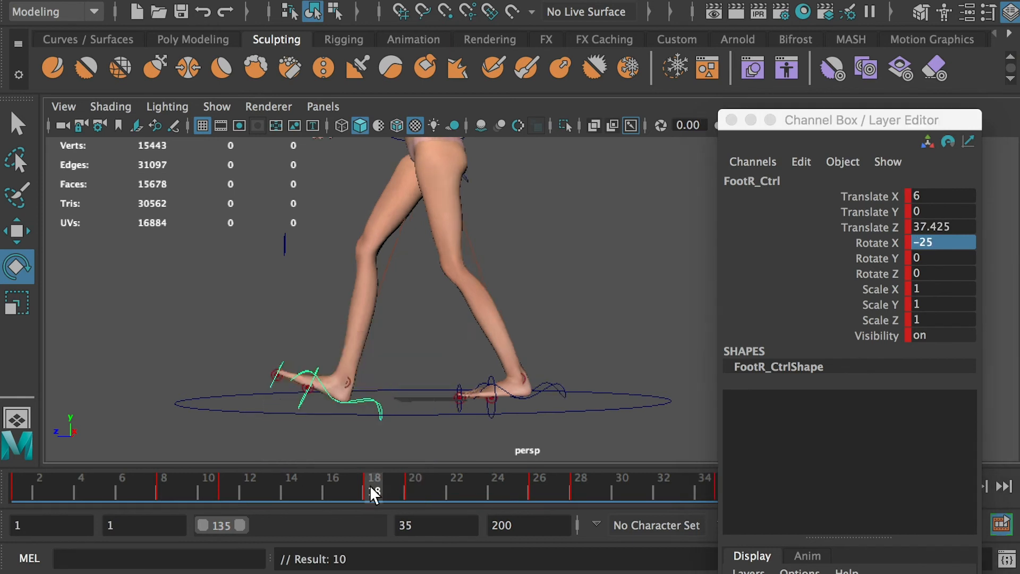
drag(369, 486, 655, 528)
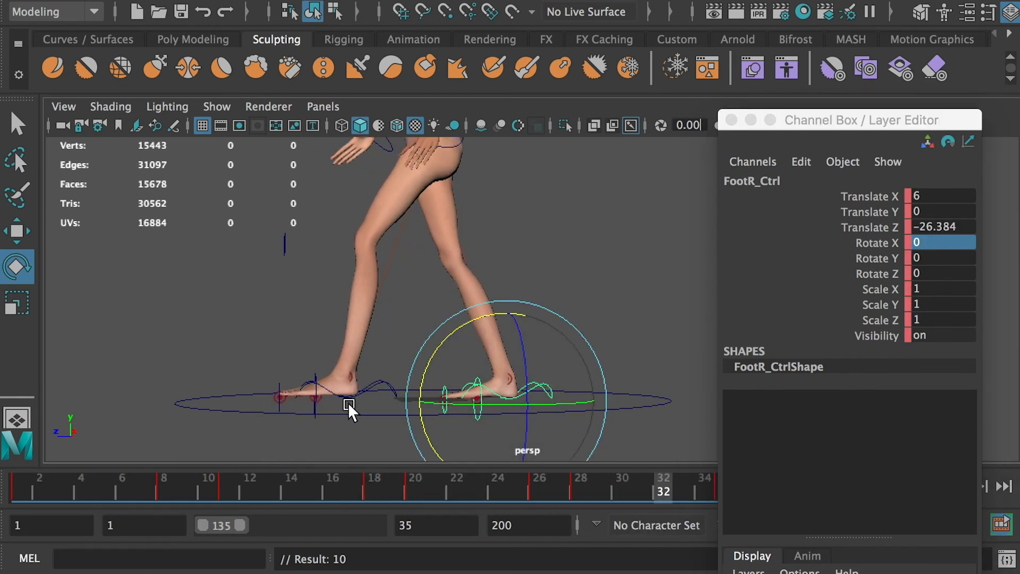
drag(69, 485, 19, 487)
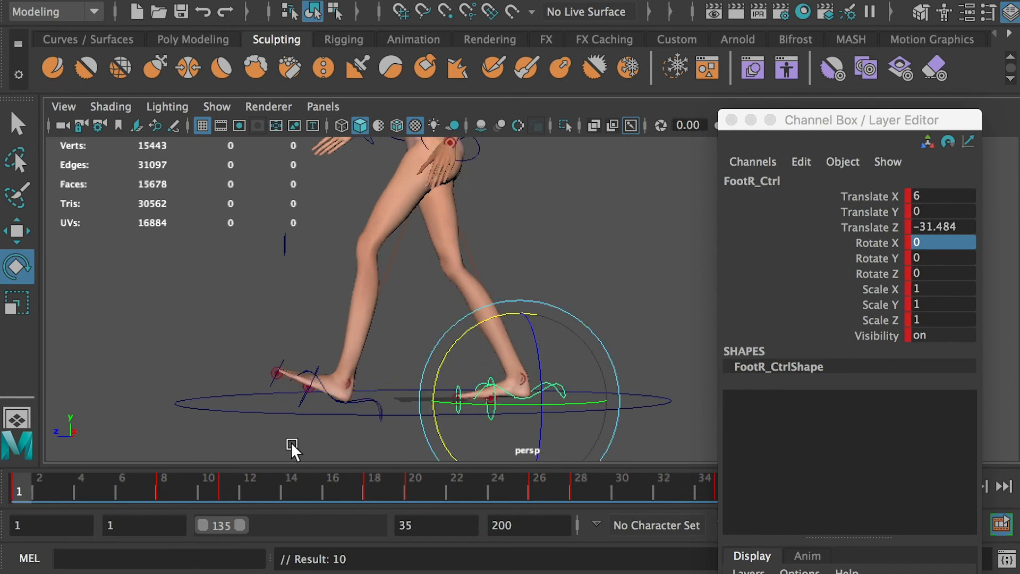
Step: Raise the left foot's heel at frame 18 by setting its Rotate X to 12
click(366, 403)
click(73, 485)
drag(183, 489, 377, 504)
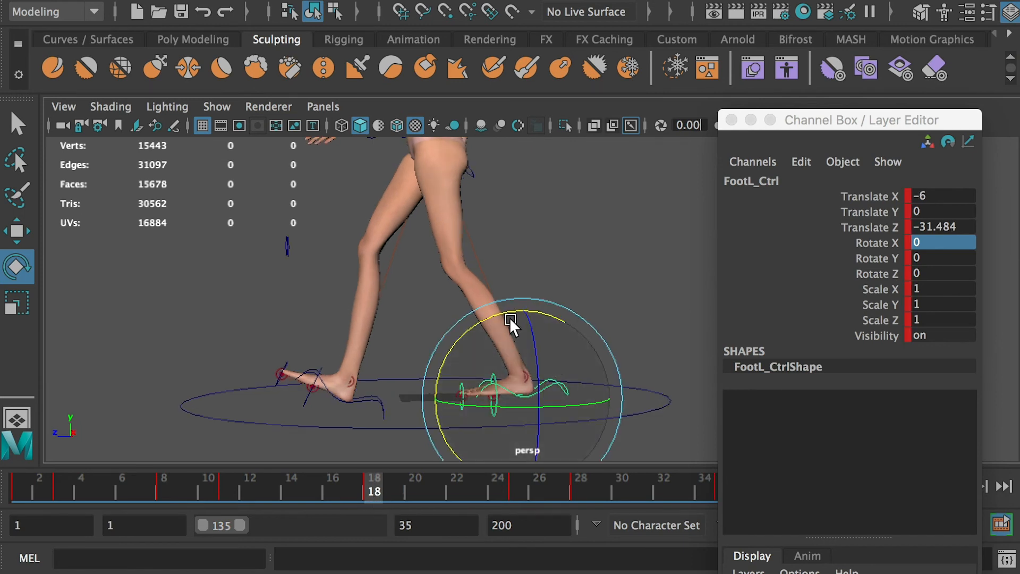
drag(510, 325, 411, 414)
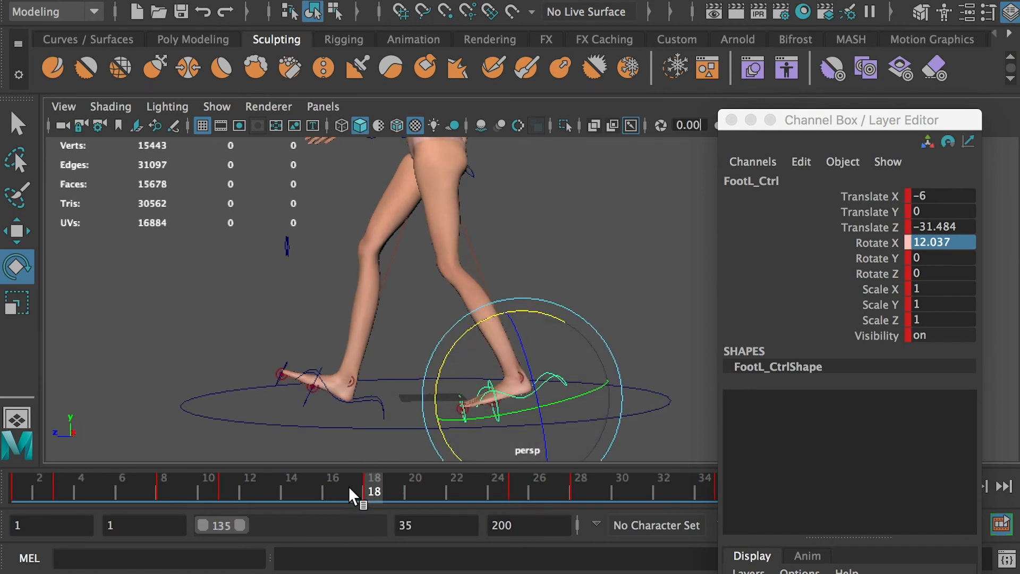
double_click(948, 243)
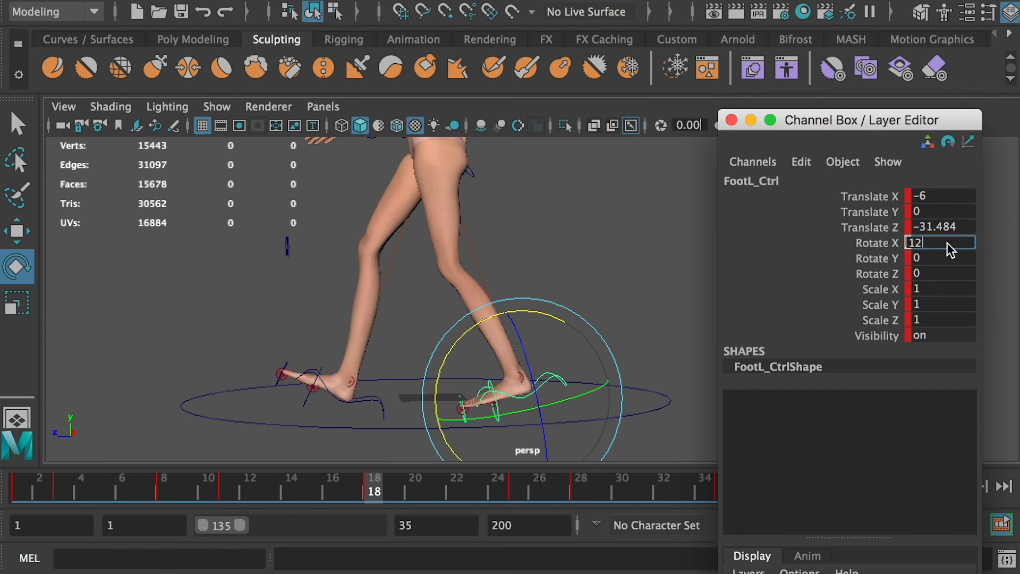
text(12)
key(Return)
Step: Move the left foot up and back at frame 18 to about Translate Y 2.2 and Z -33.5, and key it
alt+drag(392, 450, 448, 412)
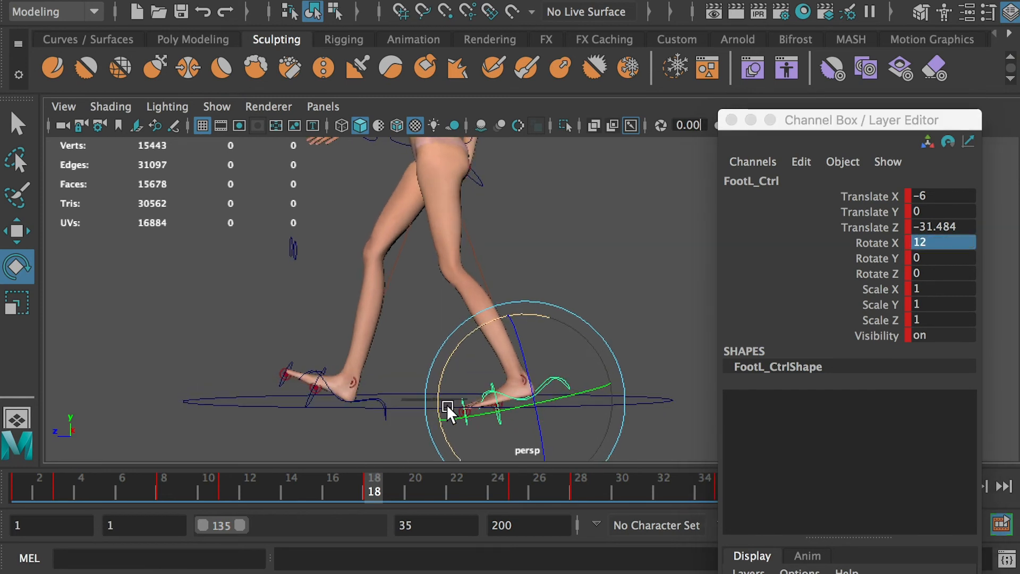
key(w)
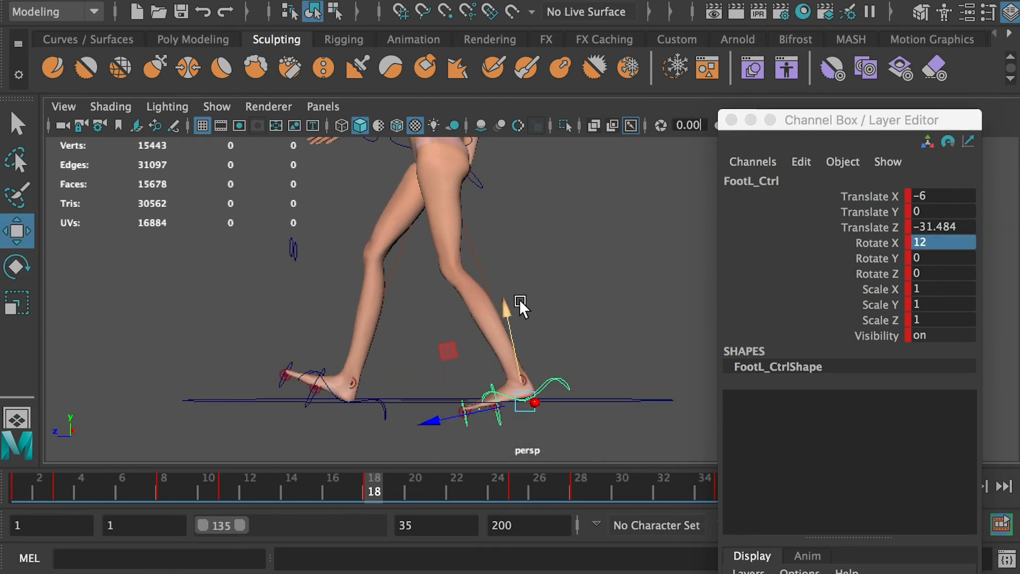
drag(514, 314, 443, 413)
key(s)
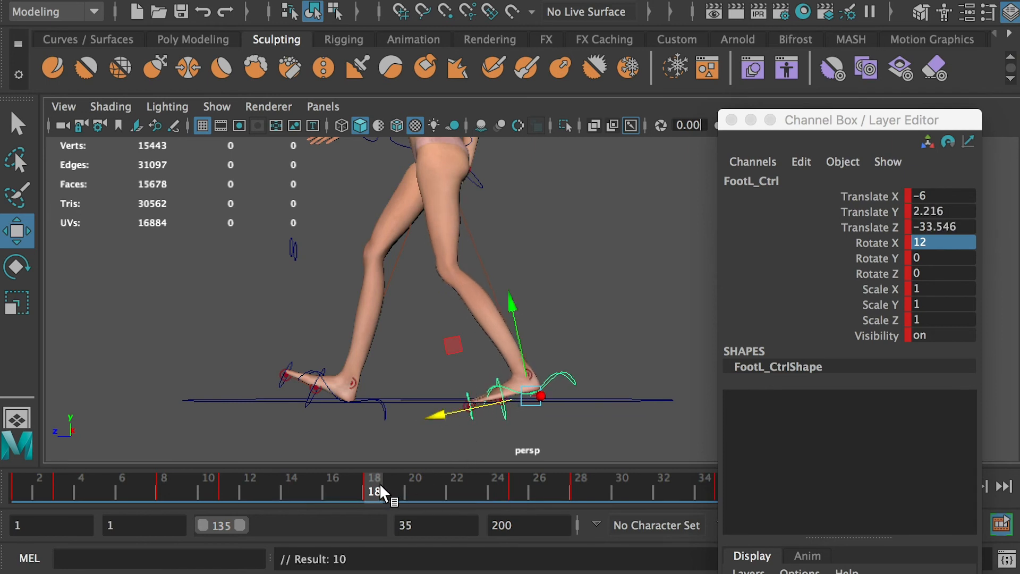
Step: Set the left foot's Rotate X to 12 at frame 25 and key the raised heel
drag(382, 491, 522, 501)
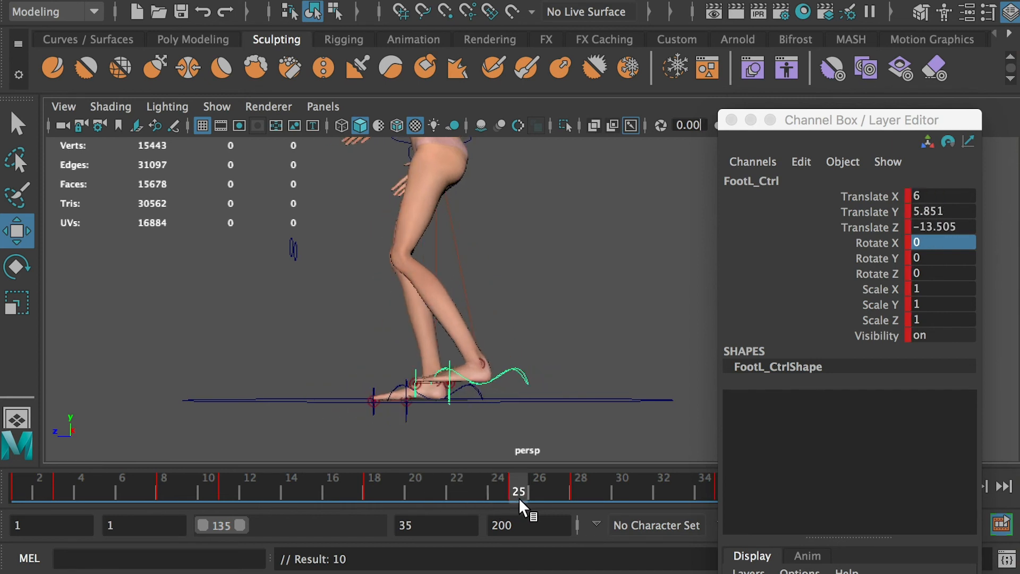
key(e)
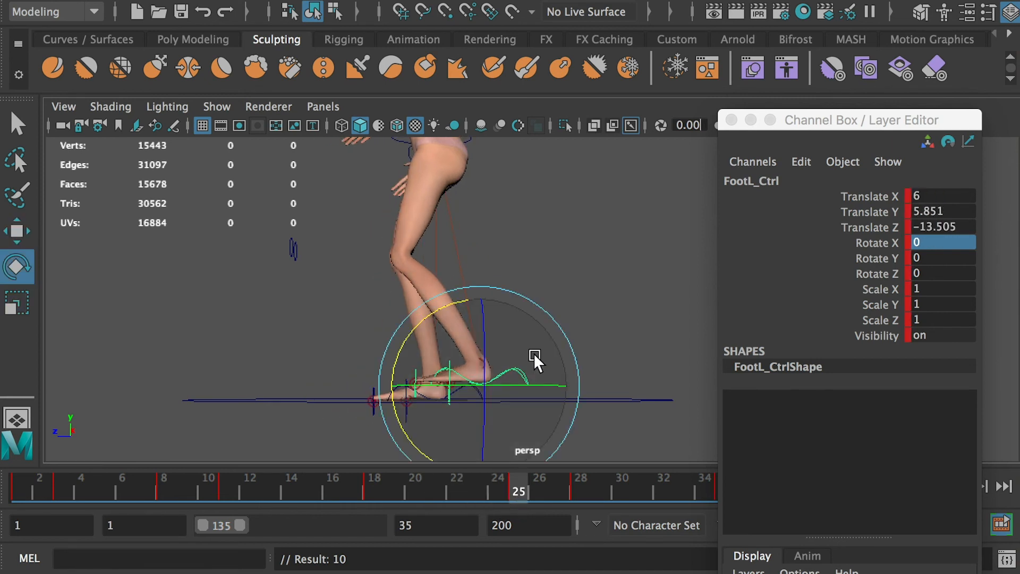
drag(416, 326, 409, 326)
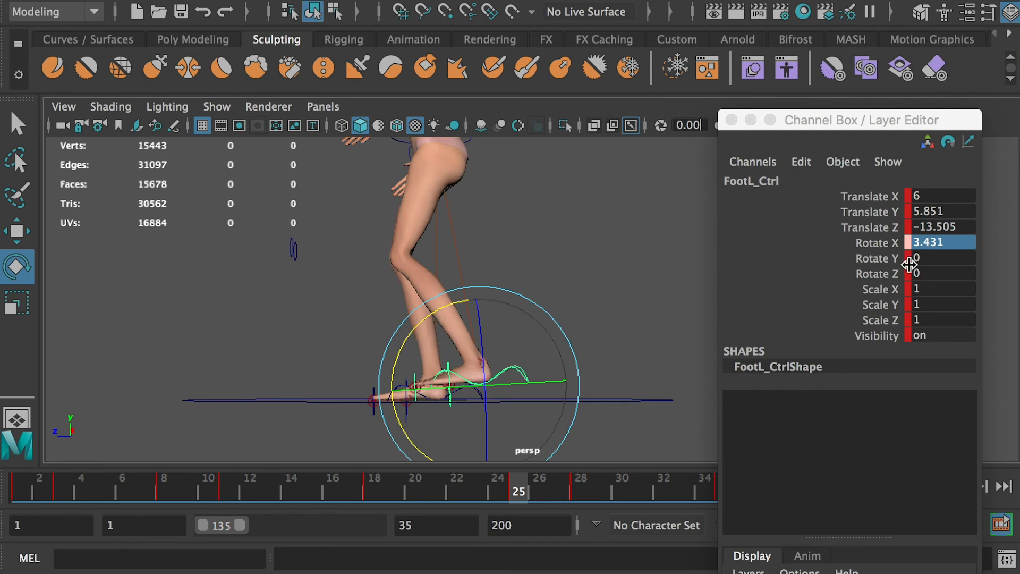
double_click(918, 244)
text(12)
key(Return)
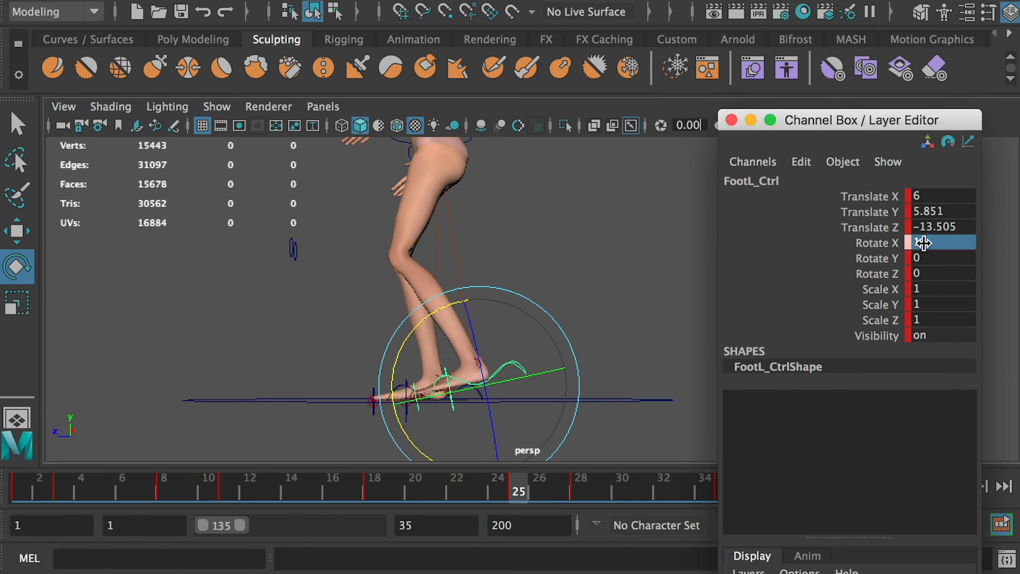
key(s)
Step: Copy the left foot's key from frame 1 and paste it at frame 35 to match the ends of the cycle
drag(458, 487, 644, 492)
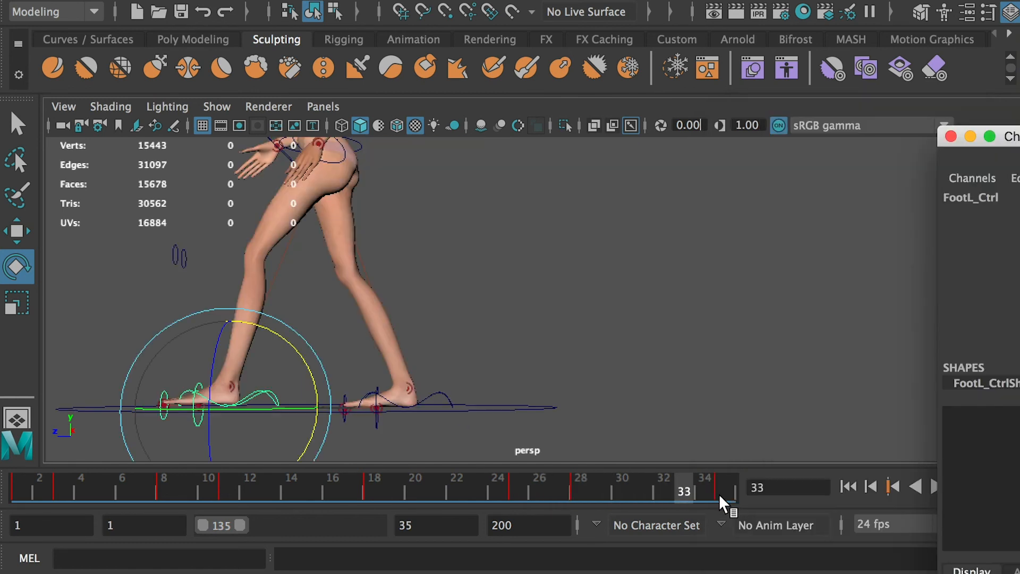
click(724, 499)
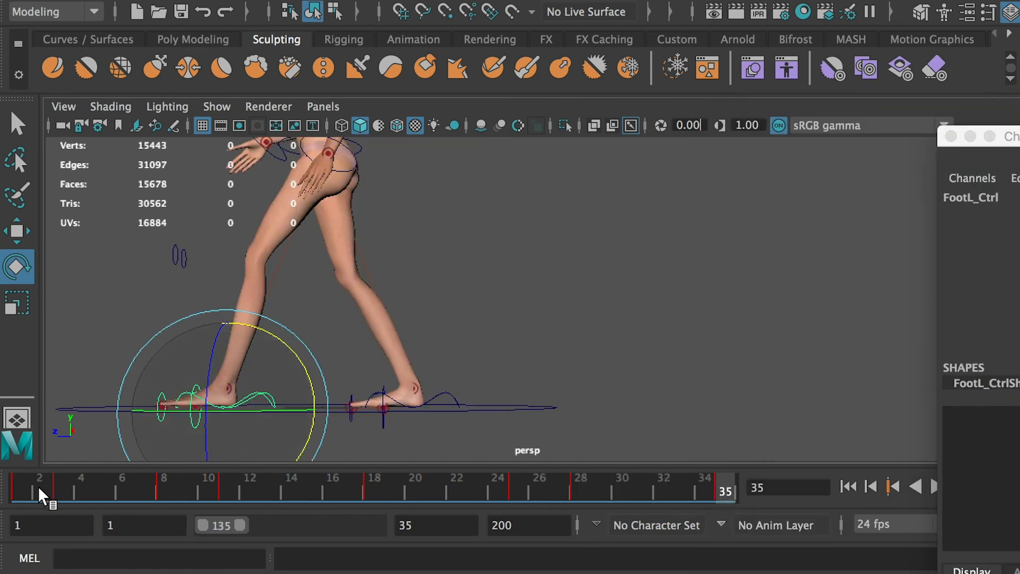
click(20, 494)
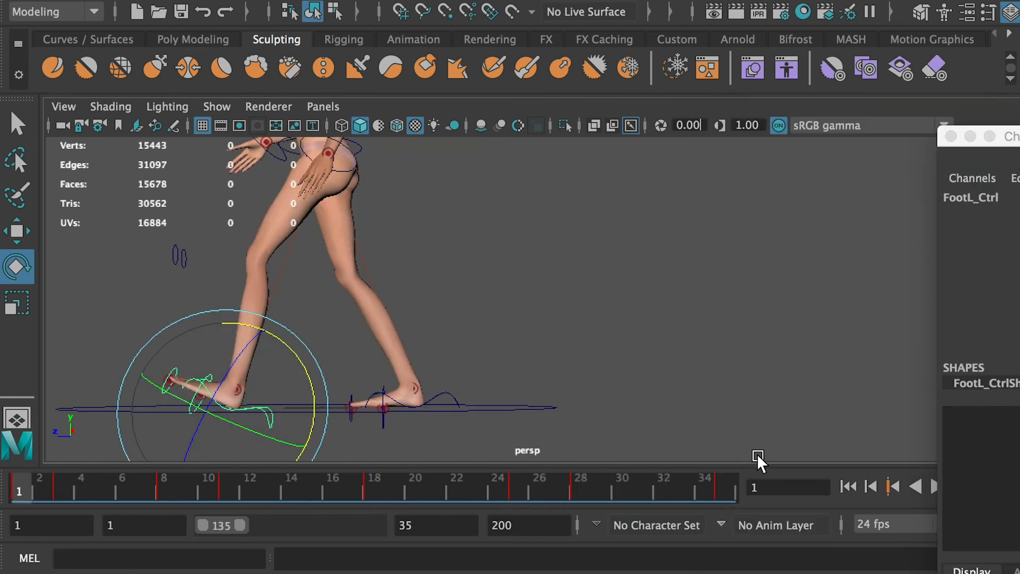
click(718, 494)
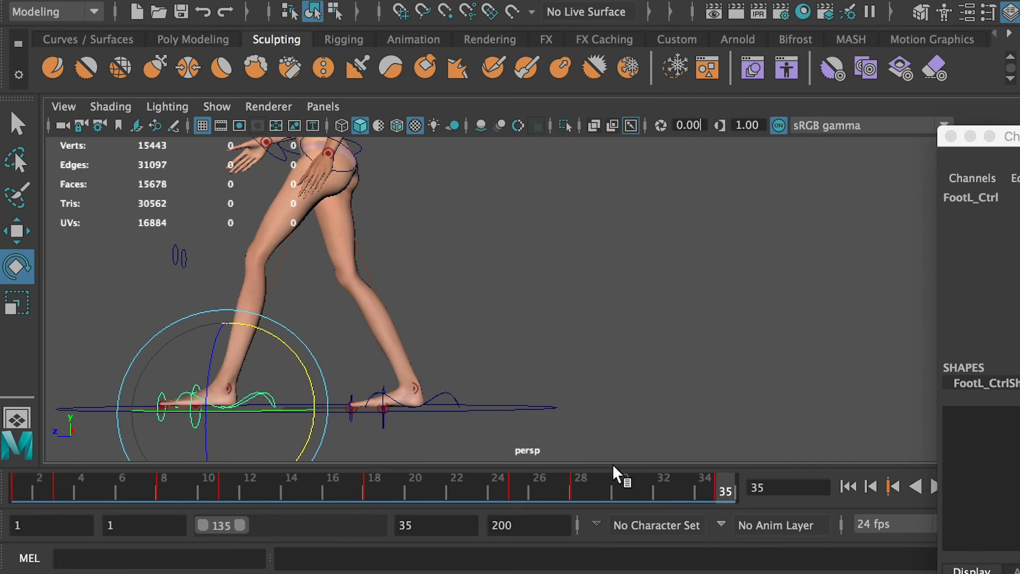
click(20, 491)
right_click(19, 485)
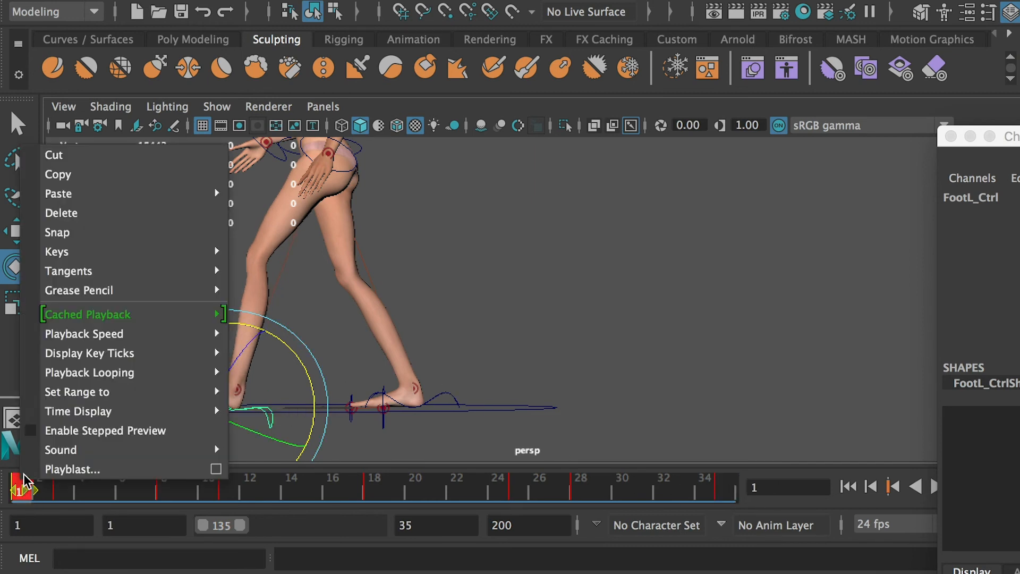
click(87, 173)
click(718, 491)
right_click(718, 486)
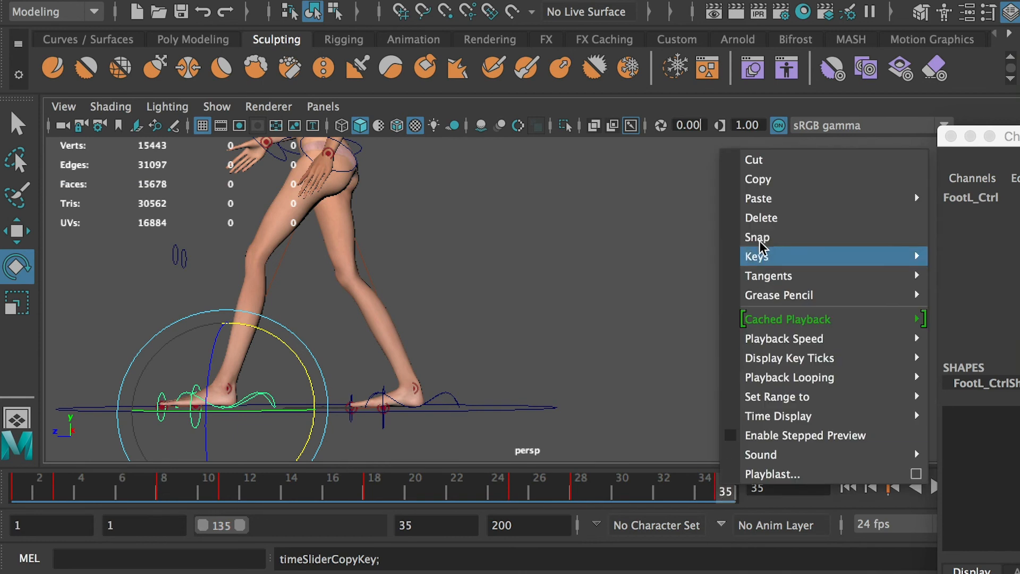
mouse_move(793, 206)
click(965, 214)
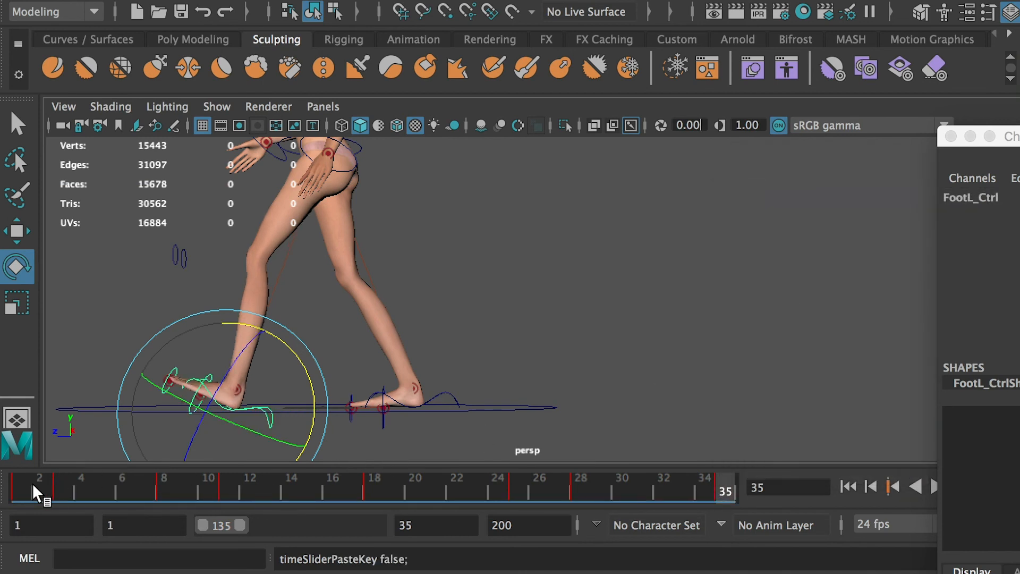
Step: Play the walk cycle and check the left foot's Rotate X value at frame 18
key(alt+v)
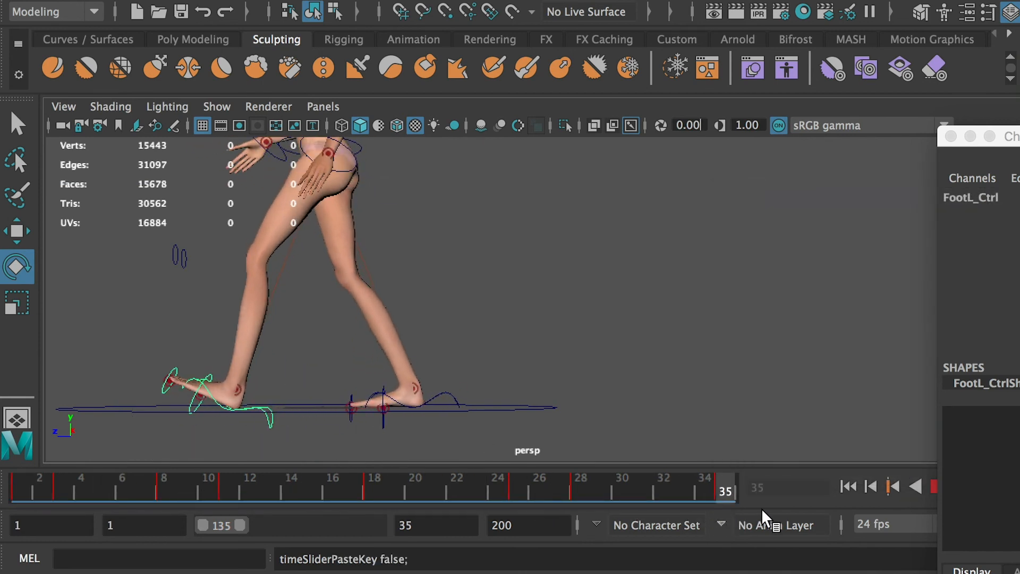
drag(23, 489, 417, 508)
drag(972, 147, 864, 151)
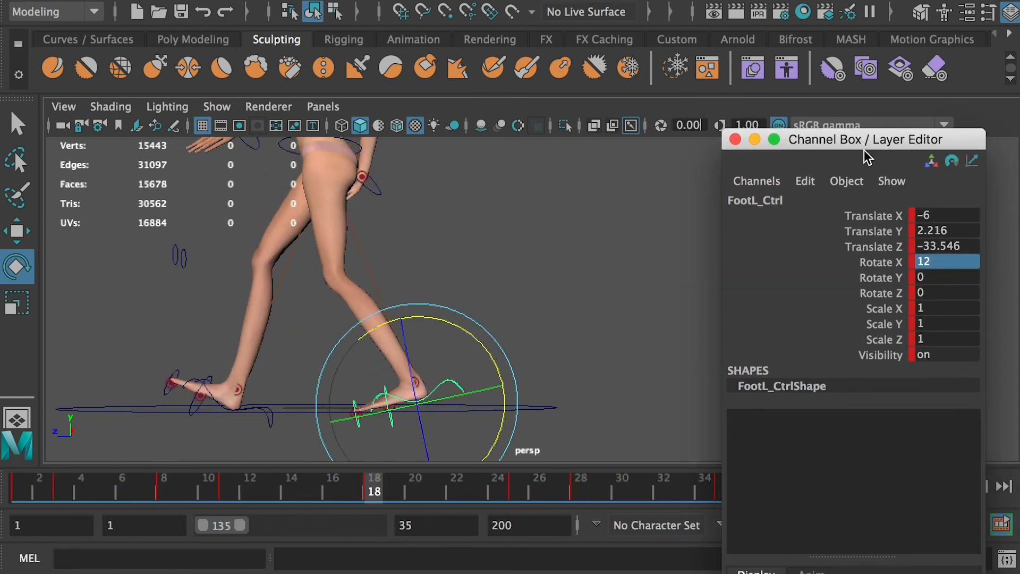
double_click(936, 262)
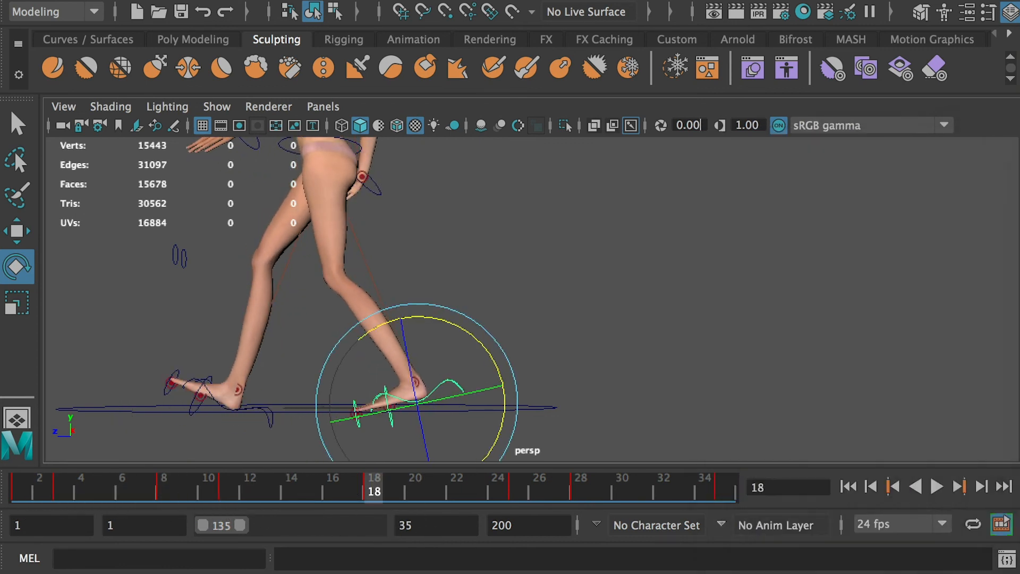
Step: Raise the right foot's heel at frame 1 by setting its Rotate X to 12
click(24, 489)
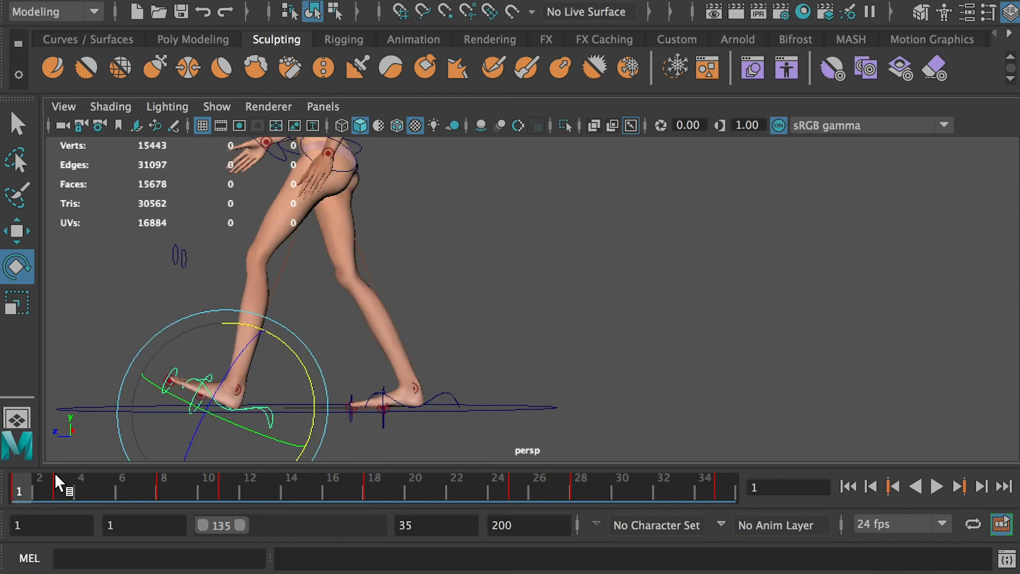
click(452, 390)
drag(1017, 109, 797, 109)
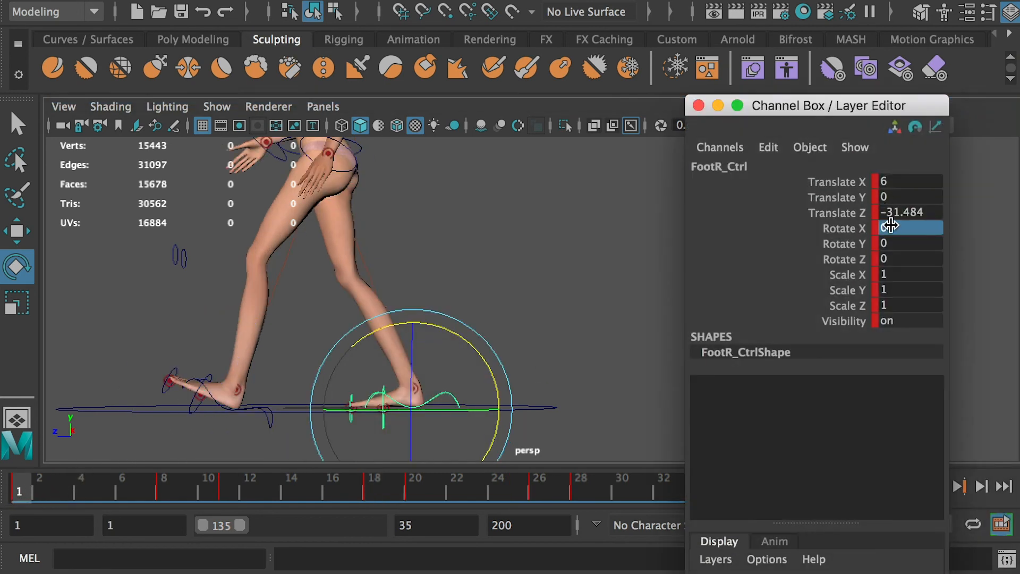
text(12)
key(Return)
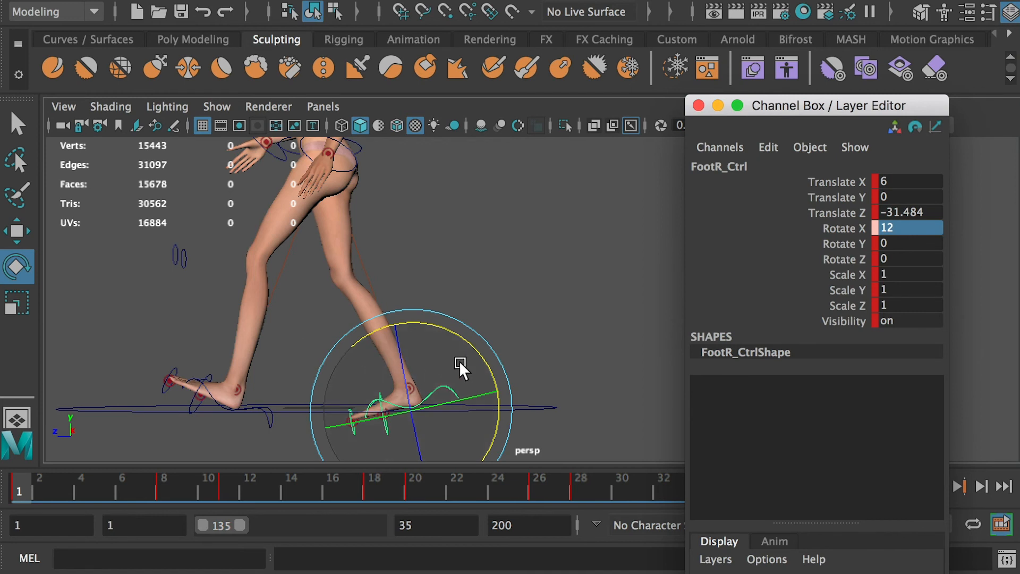
Step: Move the right foot up and back at frame 1 to about Translate Y 3 and Z -35.5, and key it
key(w)
drag(405, 326, 402, 319)
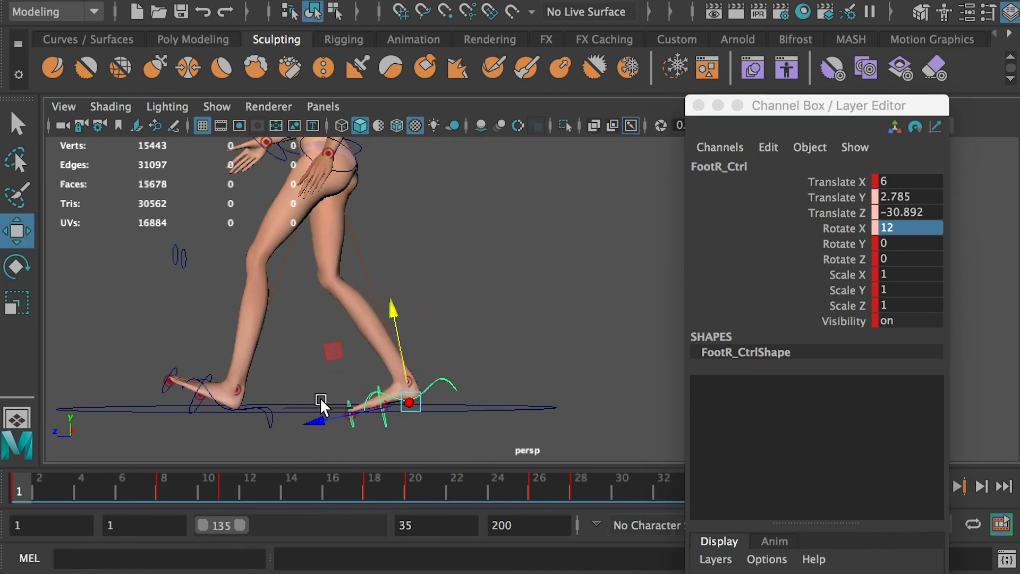
drag(319, 405, 344, 414)
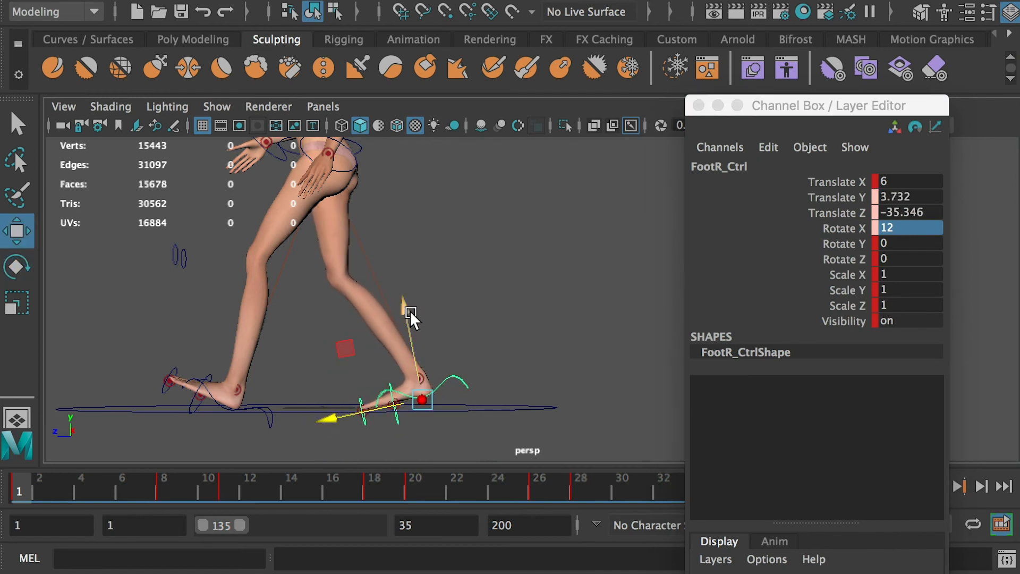
drag(412, 318, 412, 319)
key(s)
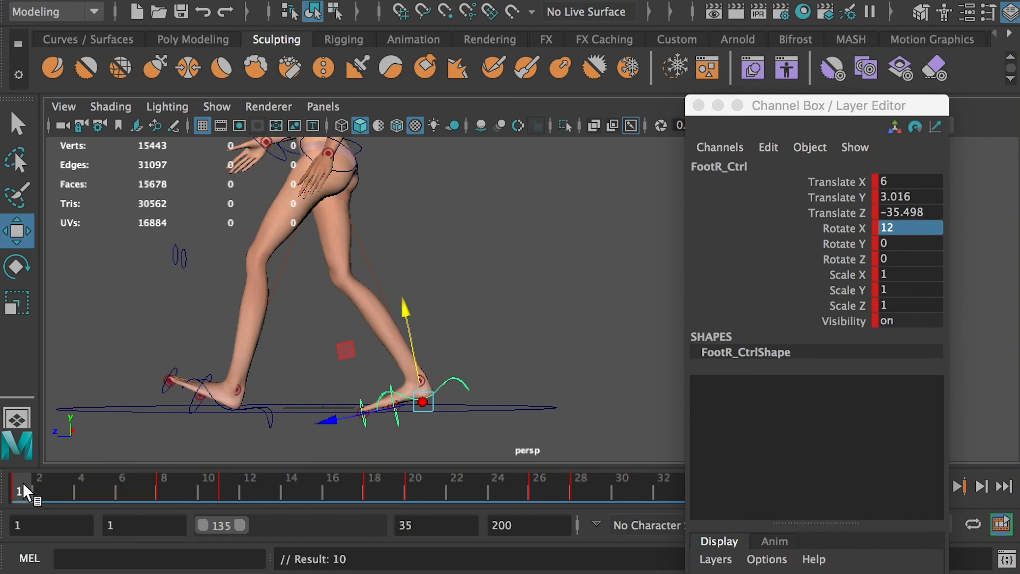
Step: Set the right foot's Rotate X to 12 at frame 8 and key it
drag(23, 490, 164, 490)
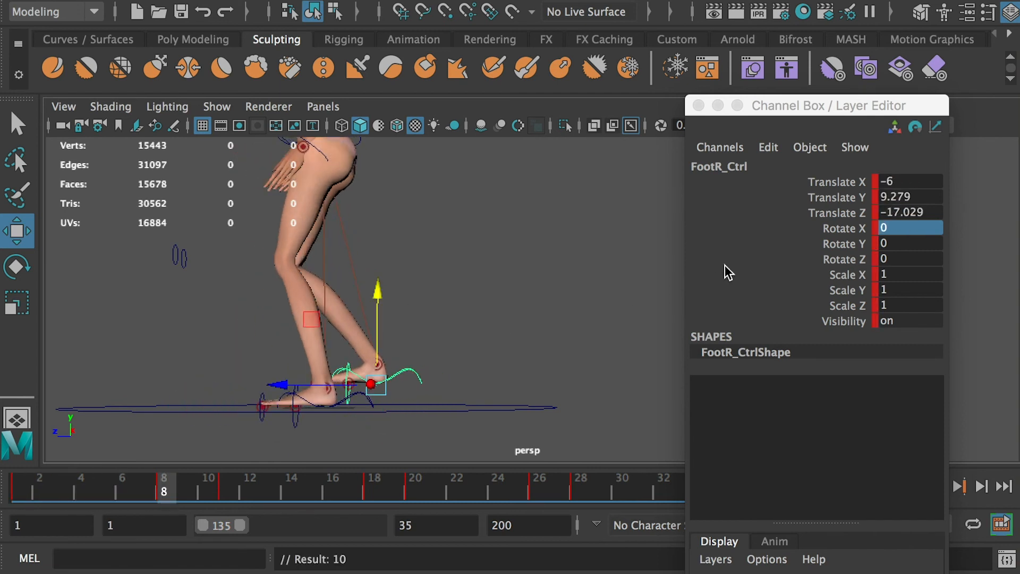
click(897, 228)
text(12)
key(Return)
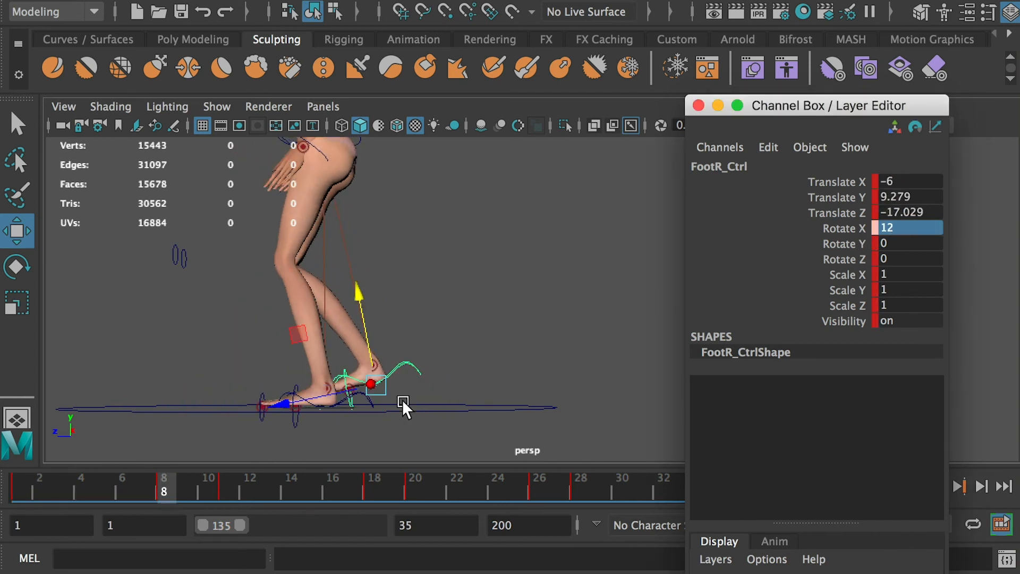
Step: Copy the right foot's key from frame 1 and paste it at frame 35
click(229, 489)
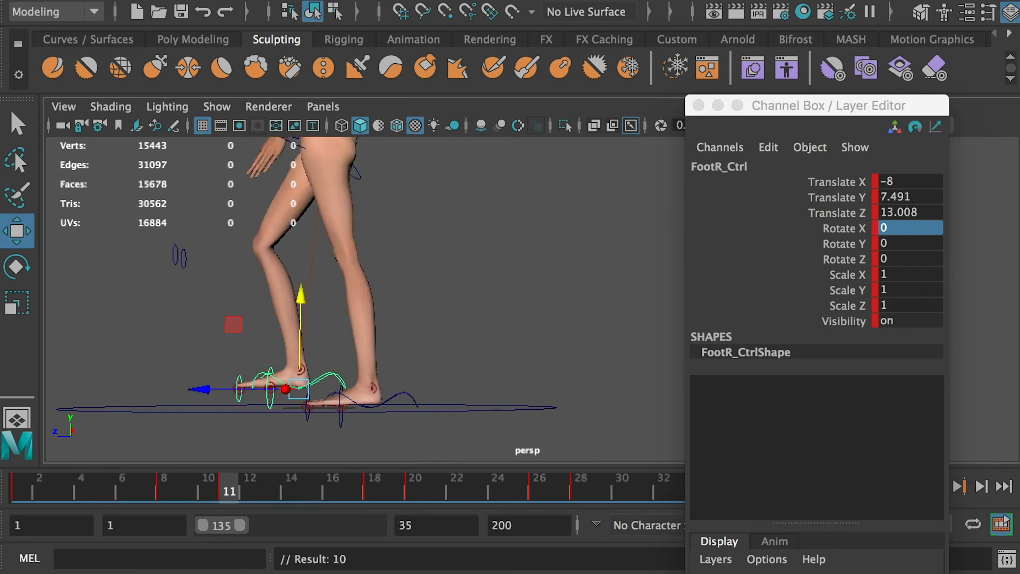
drag(212, 491, 601, 501)
drag(778, 104, 1019, 117)
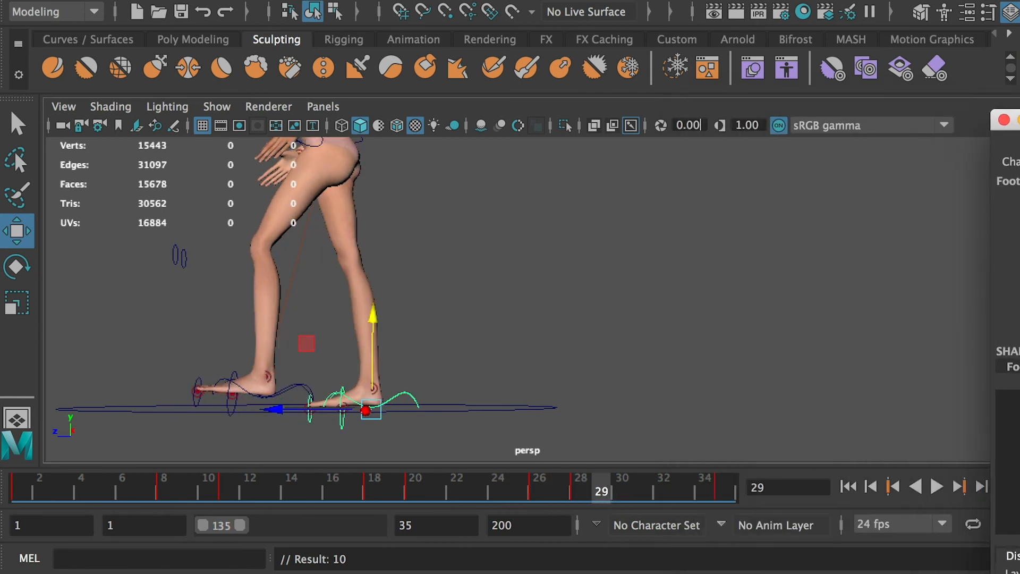
drag(691, 489, 720, 494)
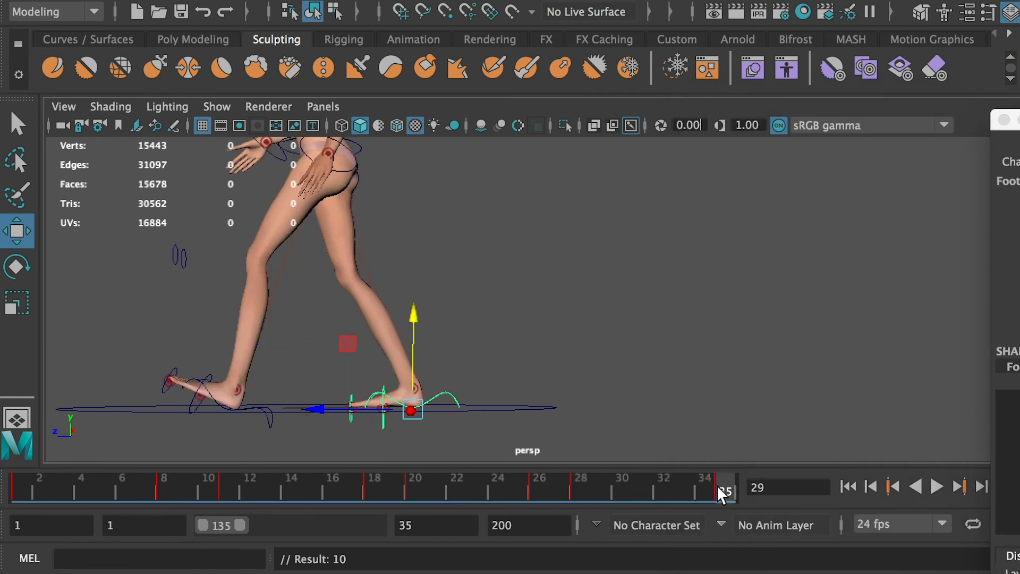
click(20, 487)
right_click(20, 486)
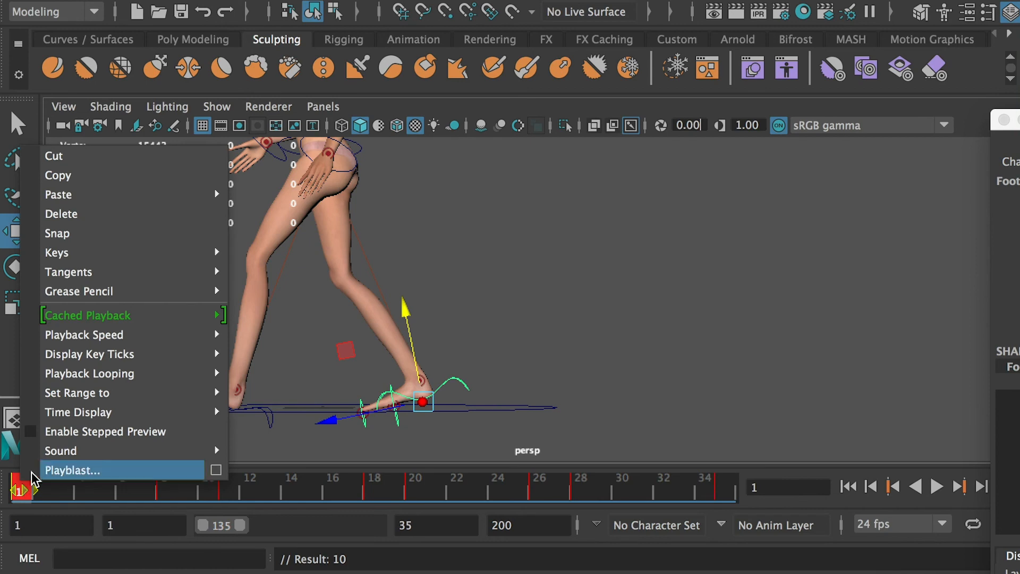
click(67, 177)
click(721, 487)
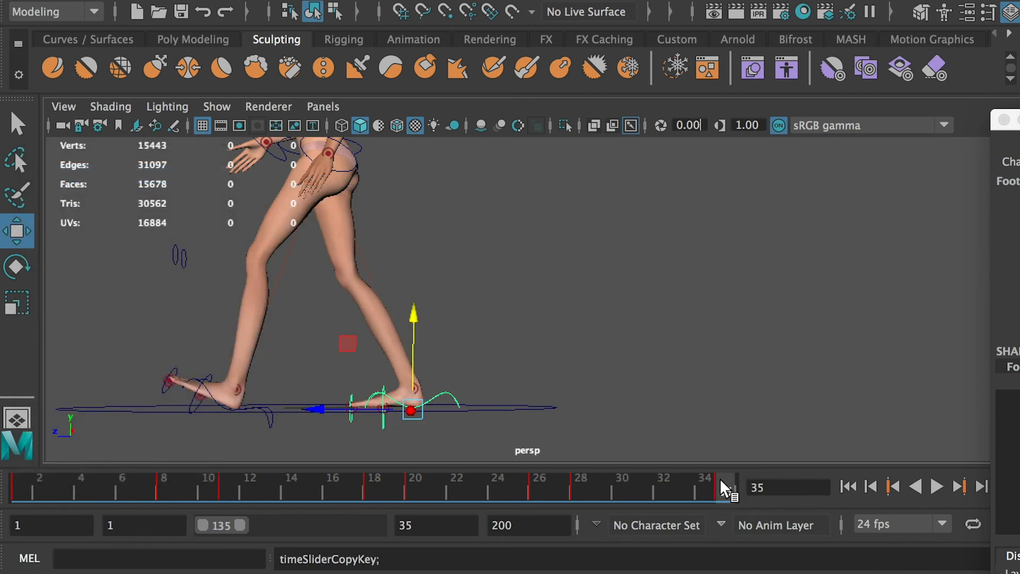
right_click(720, 488)
mouse_move(771, 193)
click(969, 210)
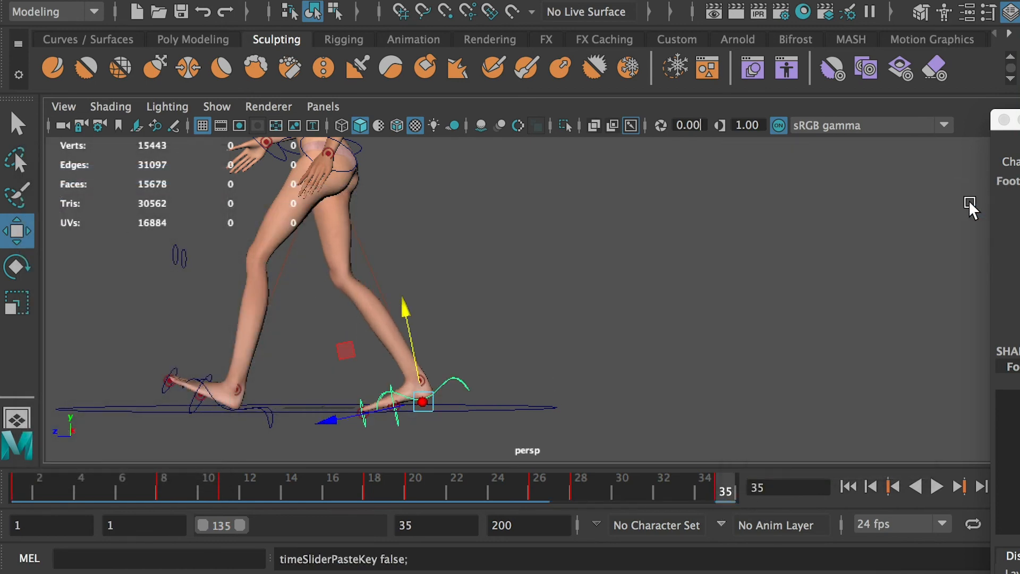
Step: Play the walk cycle and examine the whole character's motion from the side, front and three-quarter angles
click(936, 486)
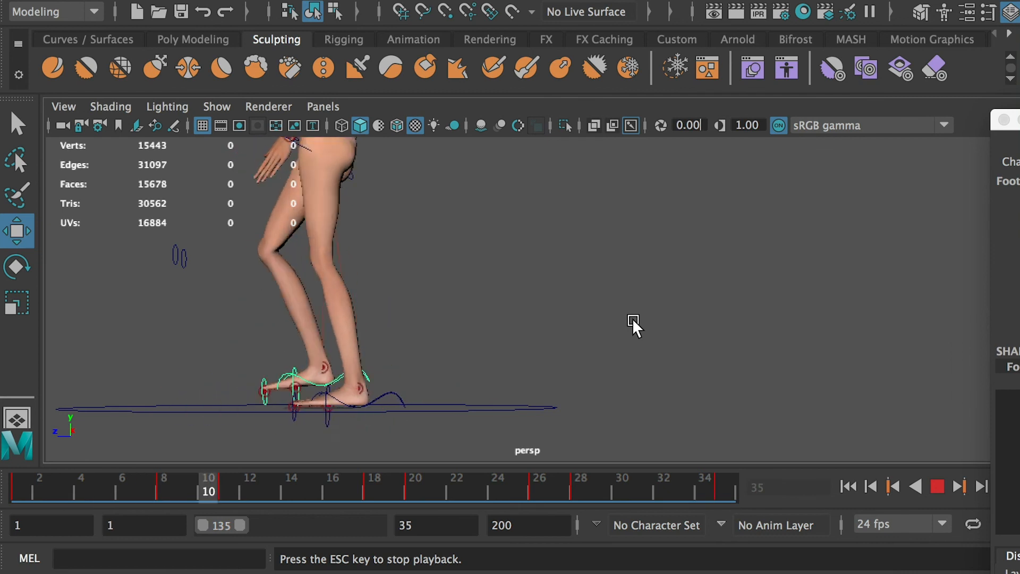
alt+drag(669, 334, 717, 334)
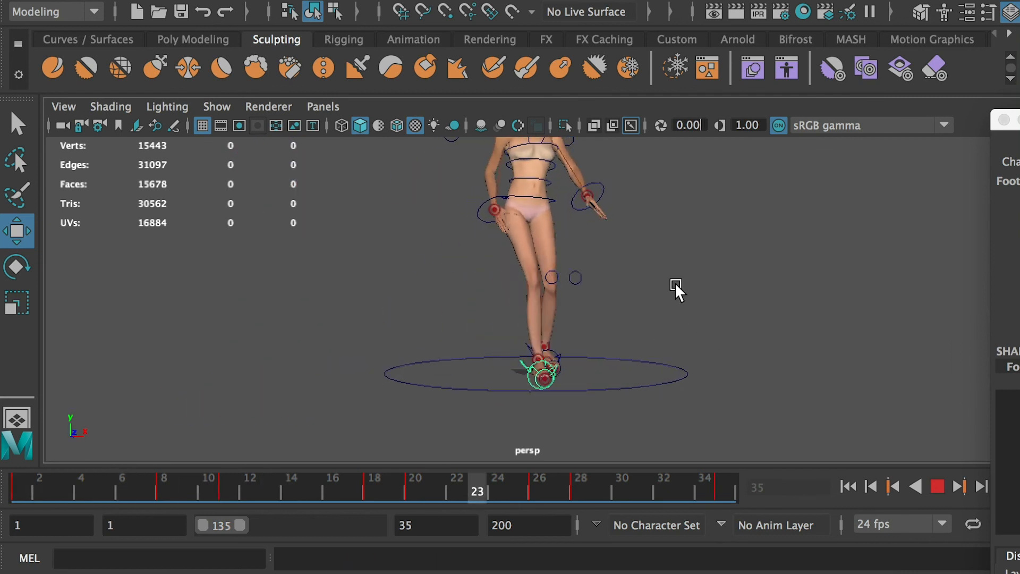
alt+drag(674, 286, 649, 288)
alt+middle_drag(649, 287, 631, 334)
click(678, 298)
scroll(719, 308, down, 2)
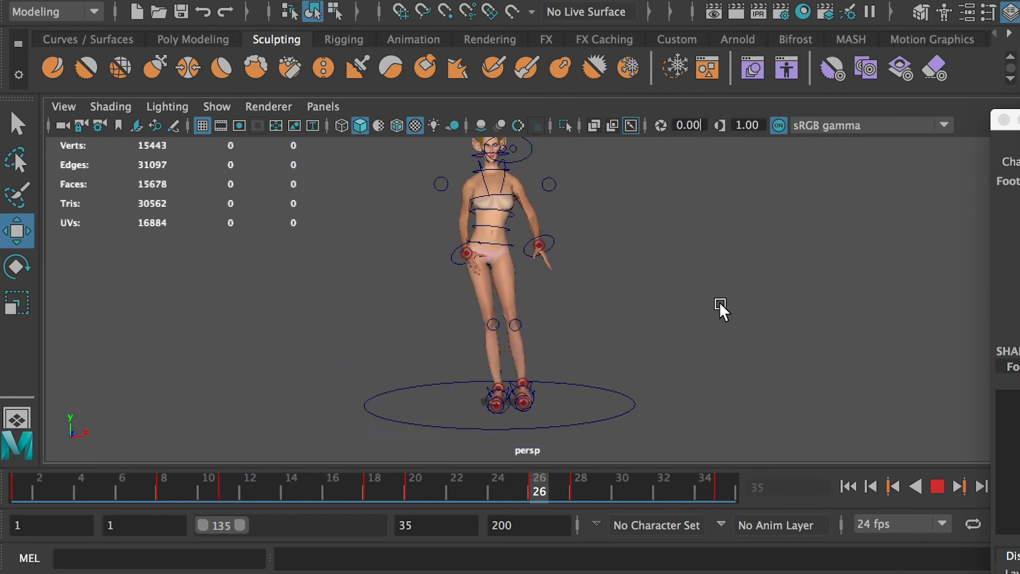
alt+drag(717, 309, 626, 308)
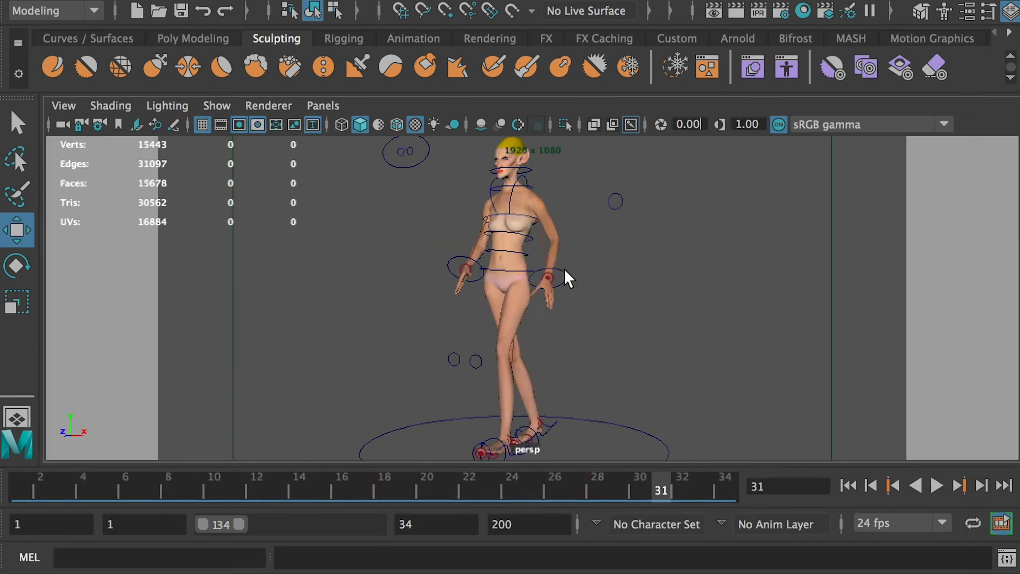
Step: Open the Graph Editor for the left hand control and select all of its animation curve keys
click(550, 279)
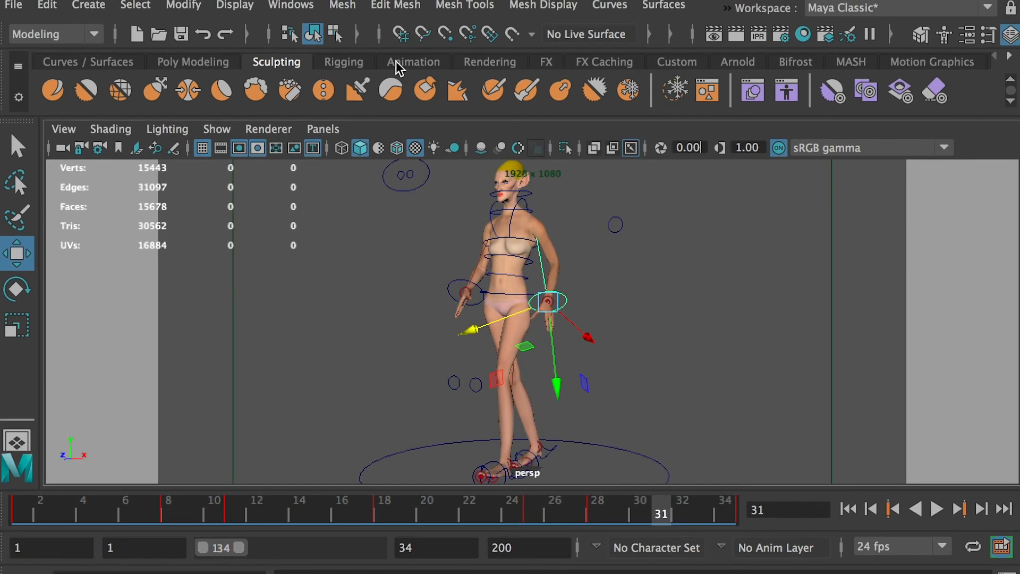
click(291, 4)
mouse_move(340, 111)
click(600, 128)
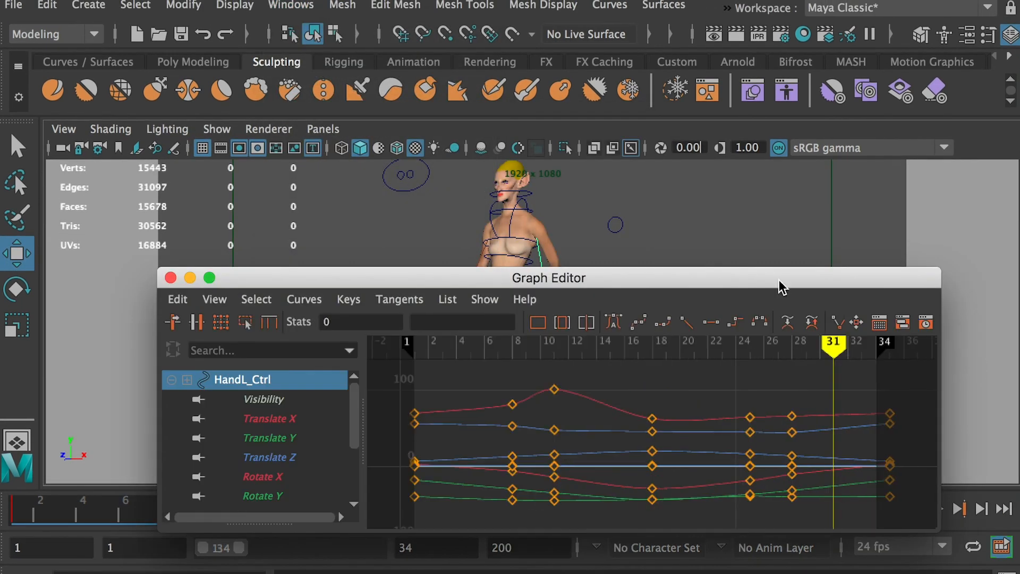
drag(779, 282, 702, 0)
drag(845, 87, 319, 226)
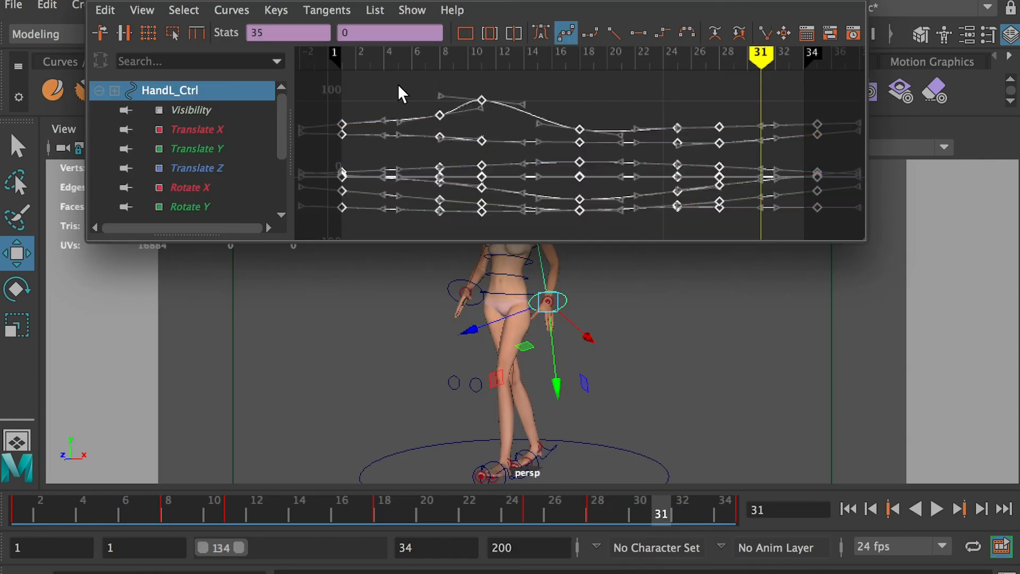
Step: Apply Auto tangents to all of the left hand control's animation keys and clear the key selection
click(541, 33)
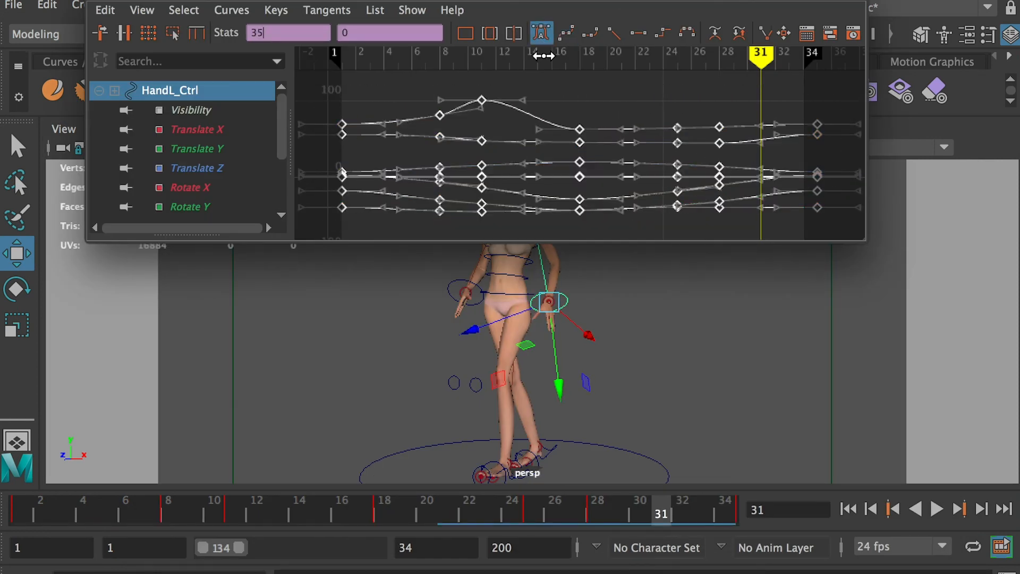
click(588, 102)
click(222, 113)
Step: Isolate the left hand's Translate X curve and raise its frame 8 key to about -5.96 to smooth the curve
click(206, 130)
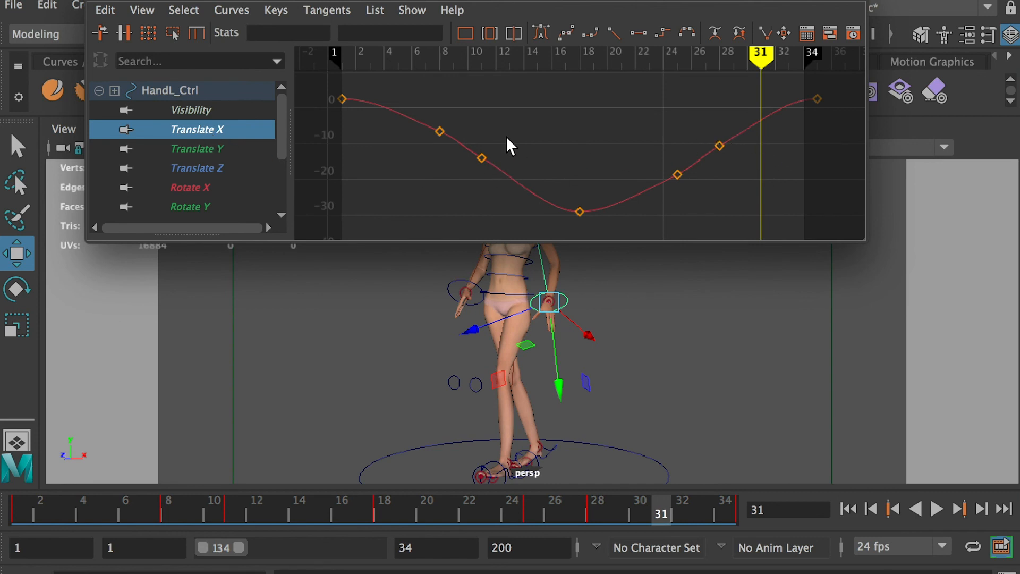
click(481, 158)
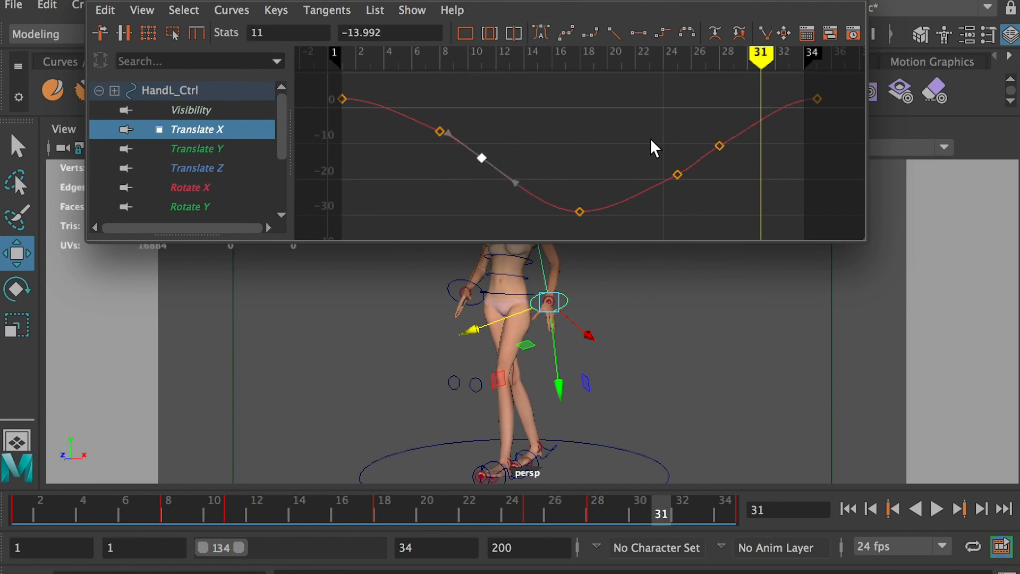
click(677, 174)
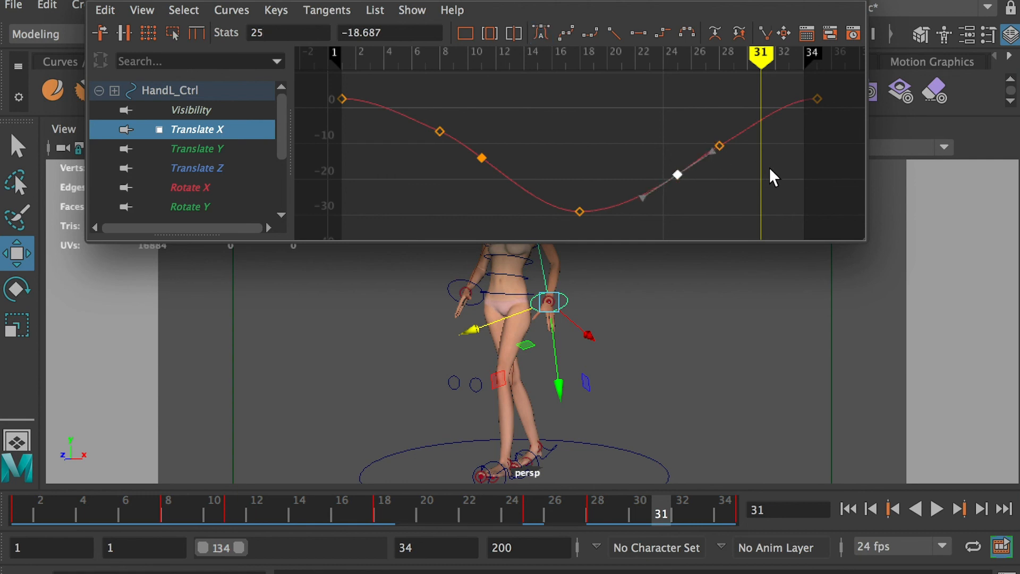
click(720, 145)
drag(755, 126, 753, 121)
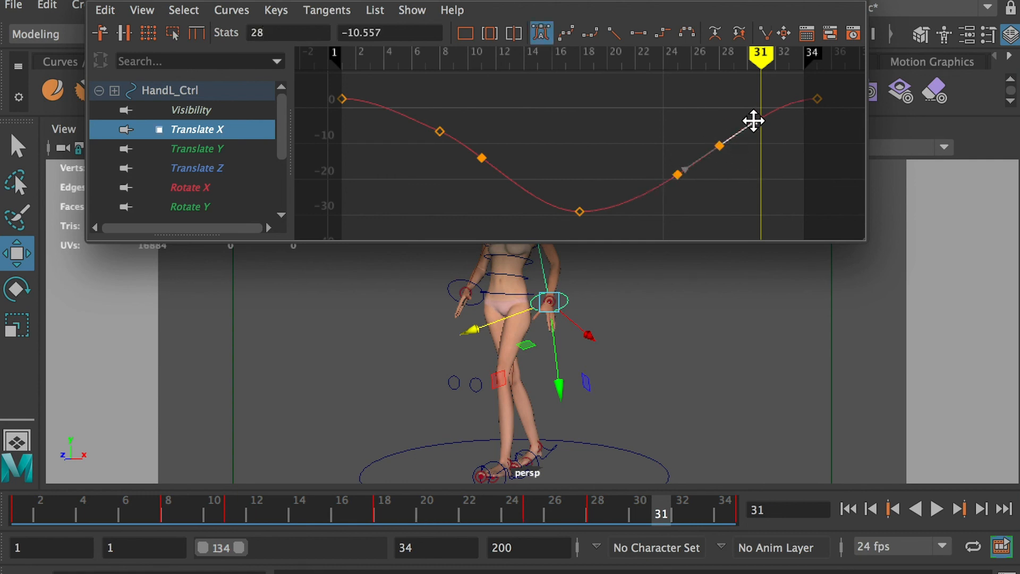
click(739, 188)
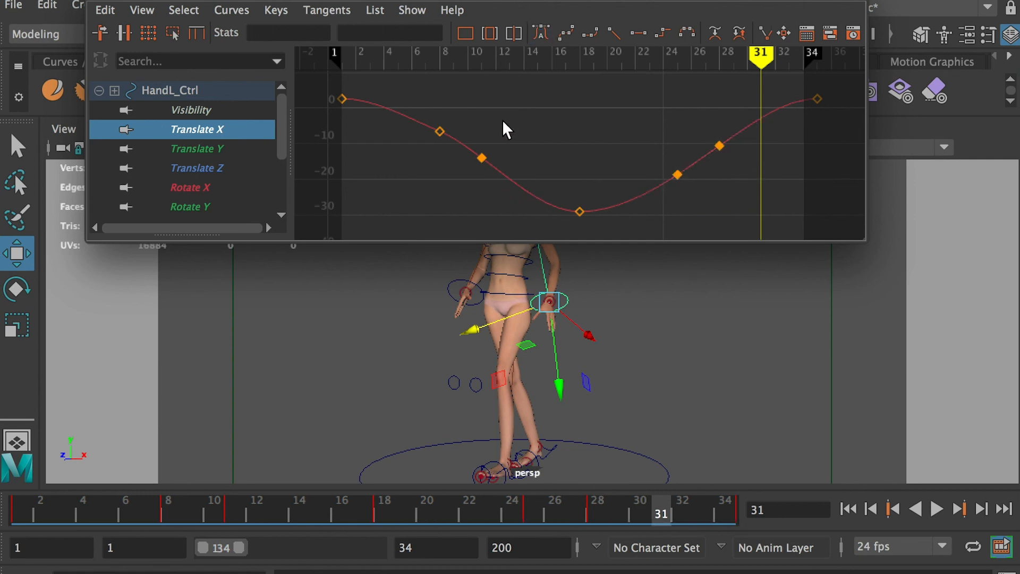
click(445, 123)
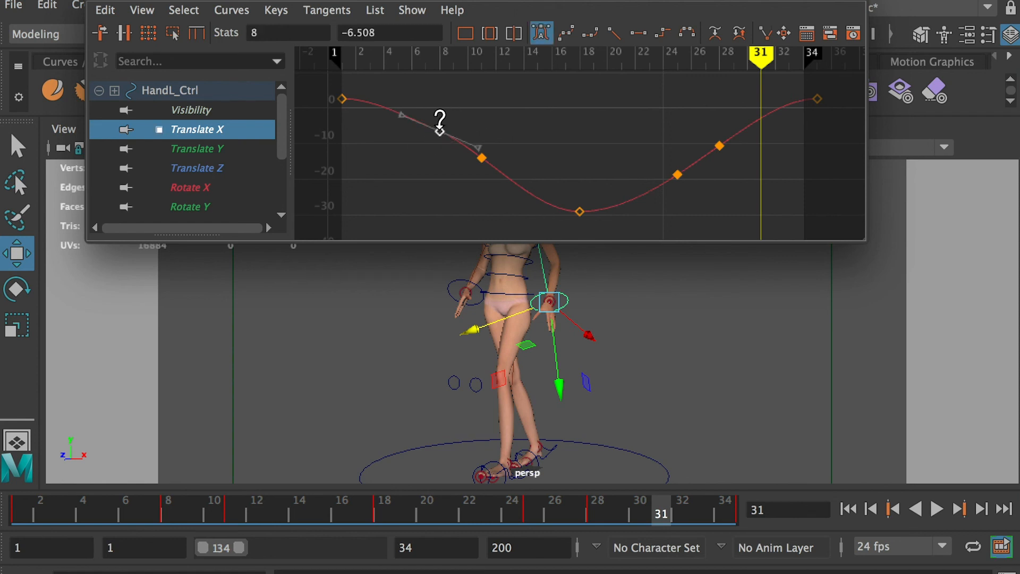
drag(439, 124, 471, 142)
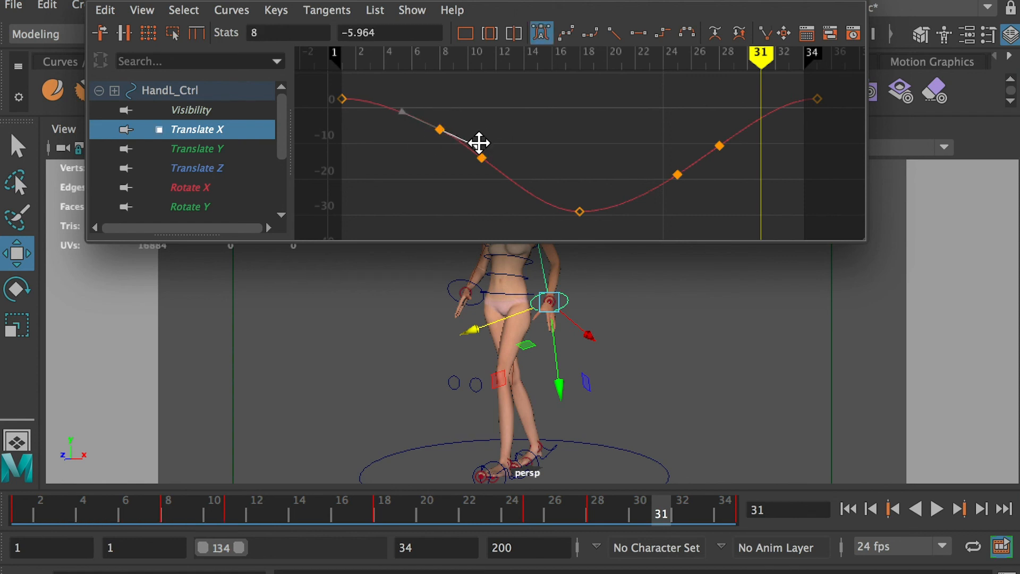
click(487, 226)
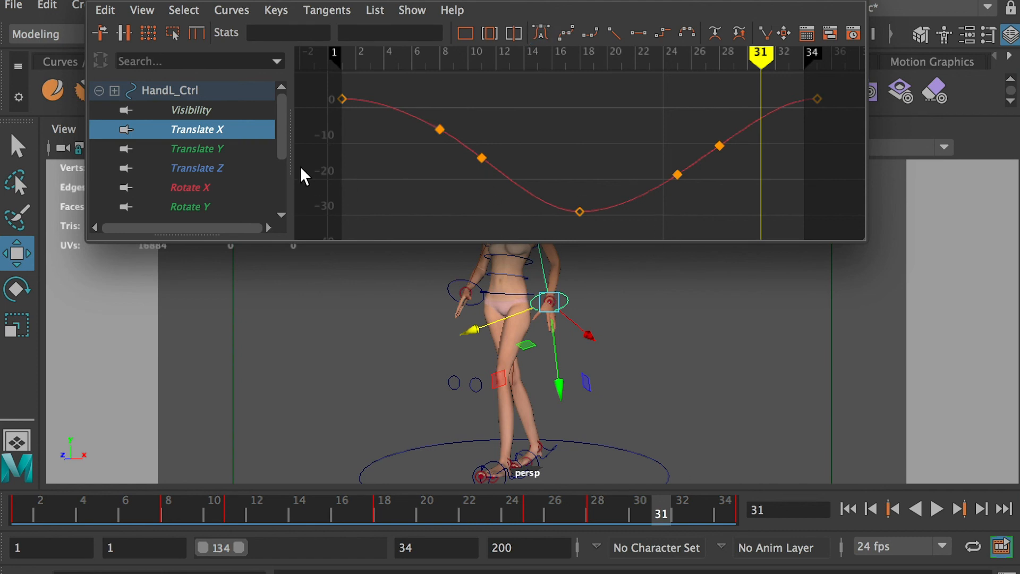
Step: Raise the left hand's Translate Y key at frame 28 level with the last key and play back the cycle
click(247, 156)
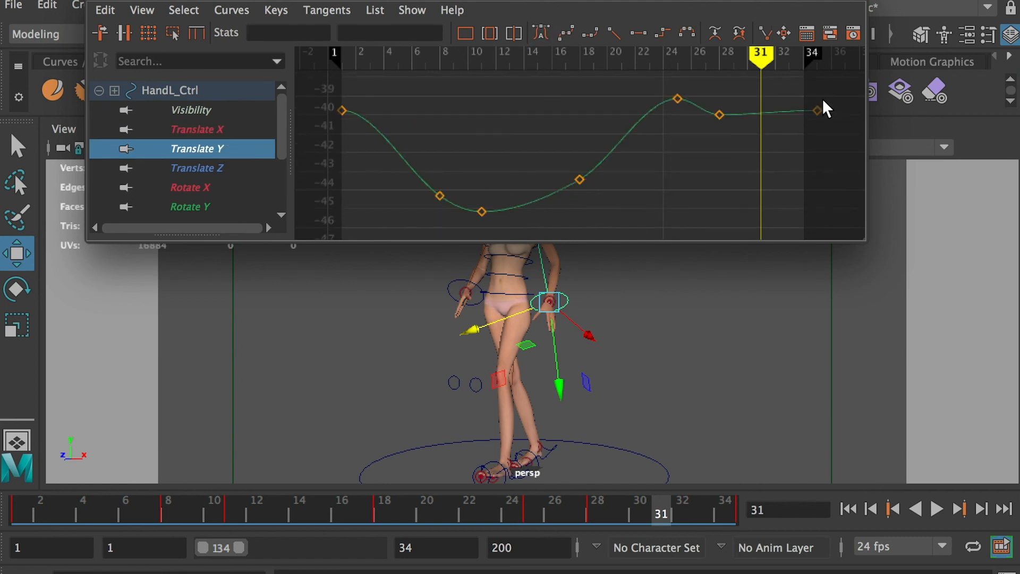
mouse_move(839, 99)
mouse_down()
mouse_move(690, 113)
mouse_move(322, 89)
mouse_move(824, 132)
mouse_up()
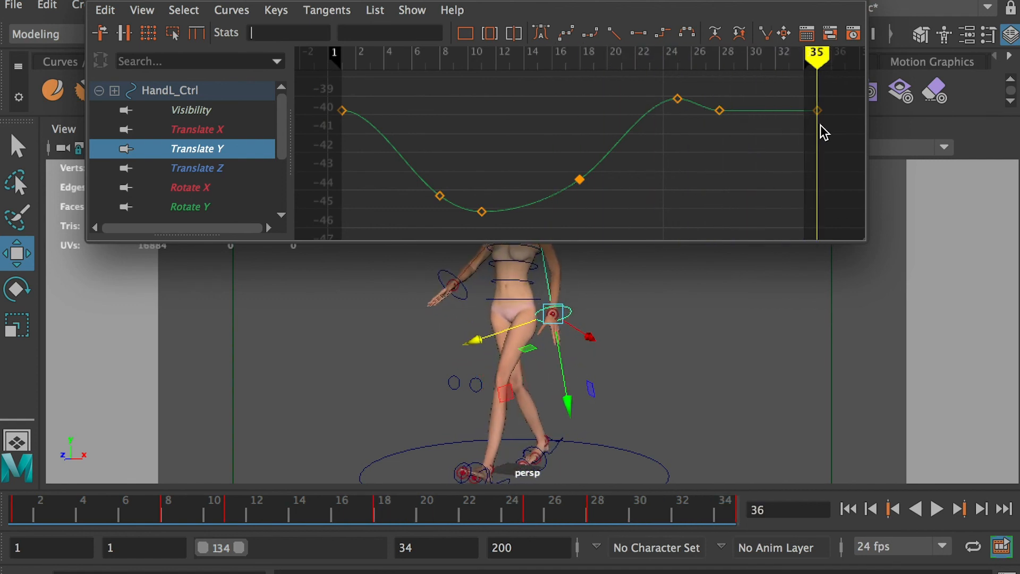
click(218, 169)
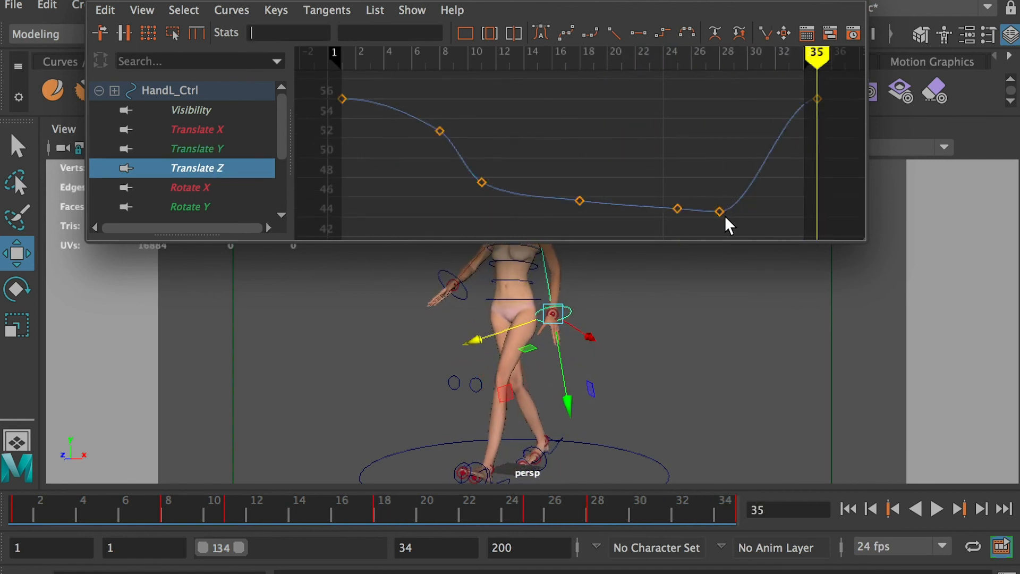
key(alt+v)
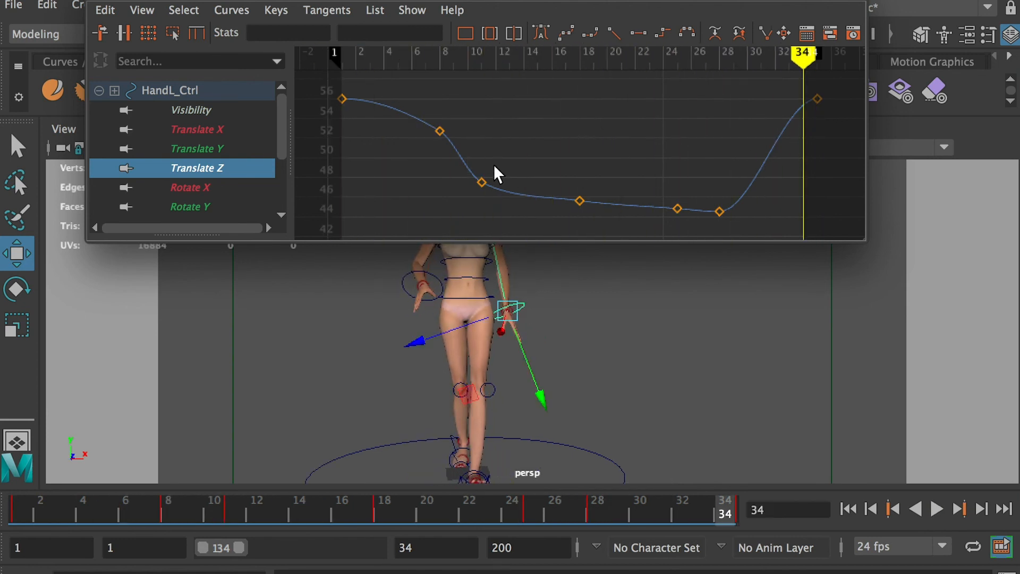
Step: Lower the left hand's Rotate Y key at frame 11 slightly to round out the descent of the curve
click(225, 189)
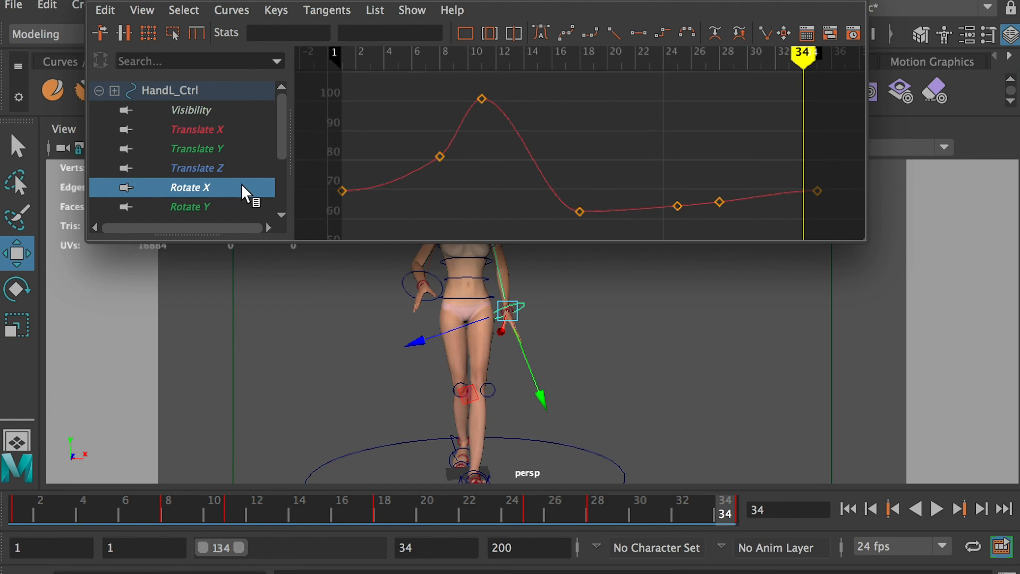
click(202, 206)
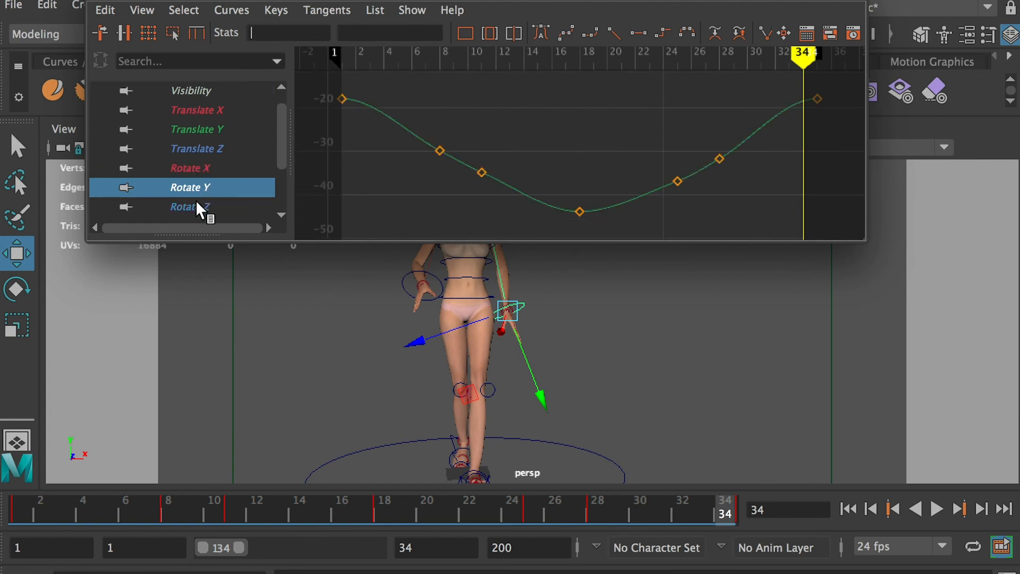
click(200, 208)
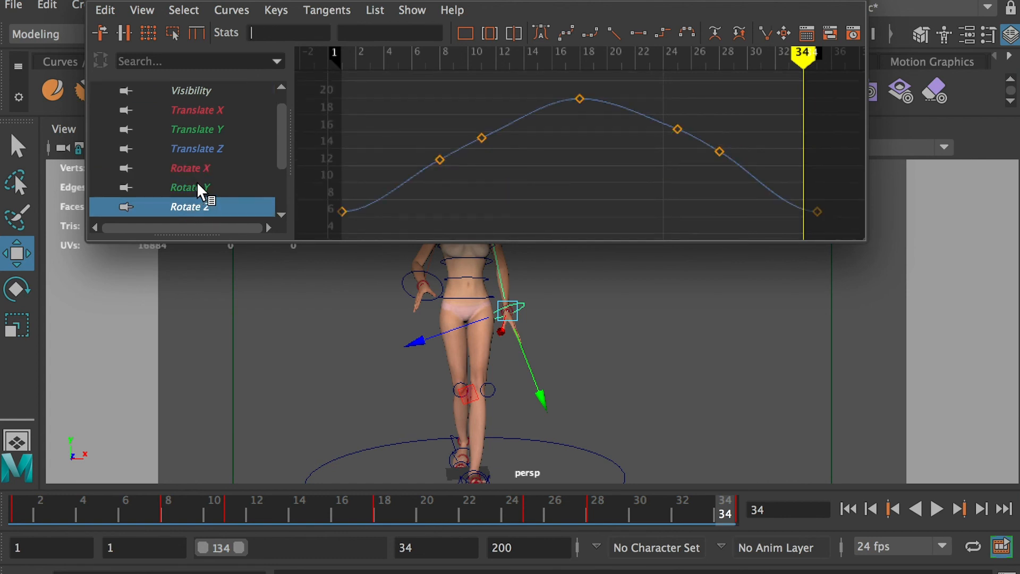
click(202, 189)
drag(455, 185, 455, 186)
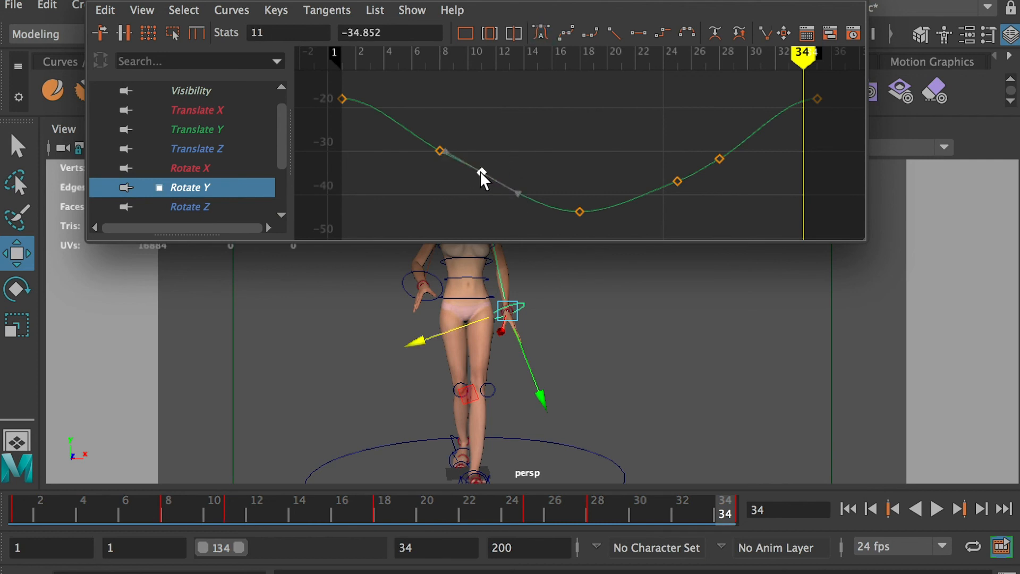
shift+middle_drag(483, 173, 480, 179)
click(603, 169)
drag(702, 161, 664, 192)
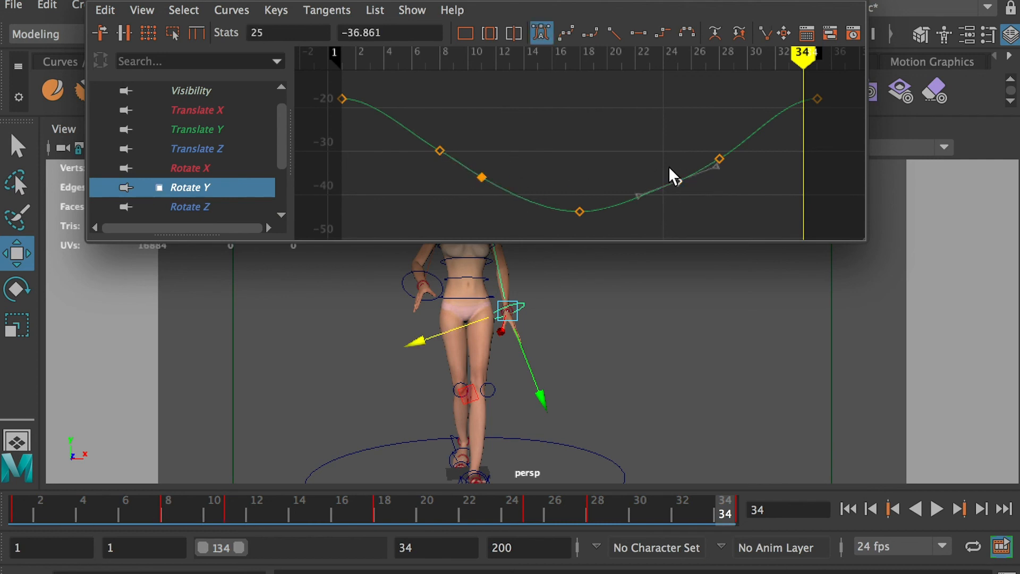
Step: Raise the left hand's Rotate Y keys at frames 28 and 8 slightly, bringing frame 8 to about -29.2
click(735, 175)
drag(735, 175, 707, 144)
drag(755, 136, 753, 134)
click(719, 158)
shift+middle_drag(721, 153, 720, 151)
drag(454, 139, 423, 155)
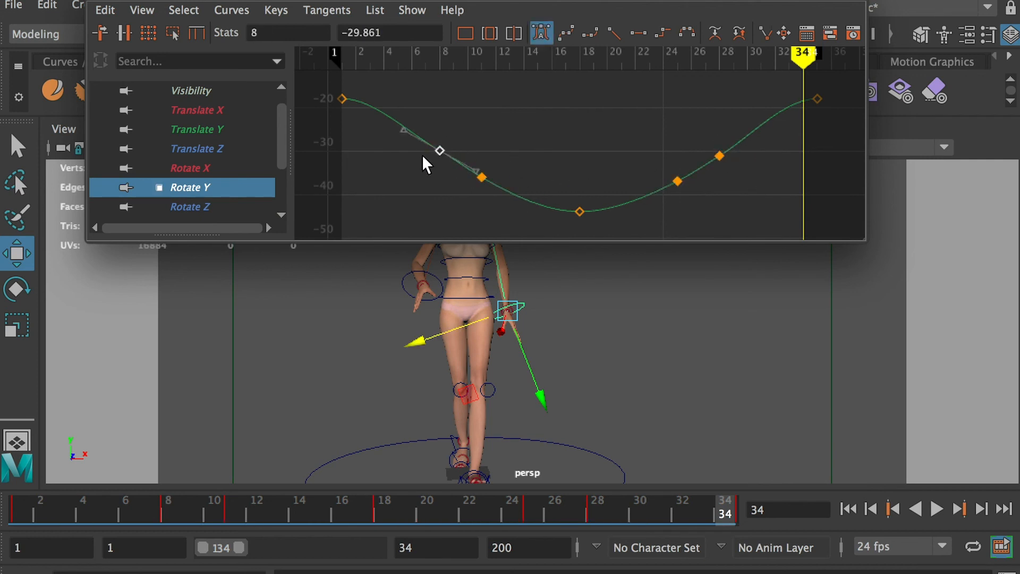
shift+middle_drag(440, 151, 440, 149)
click(448, 183)
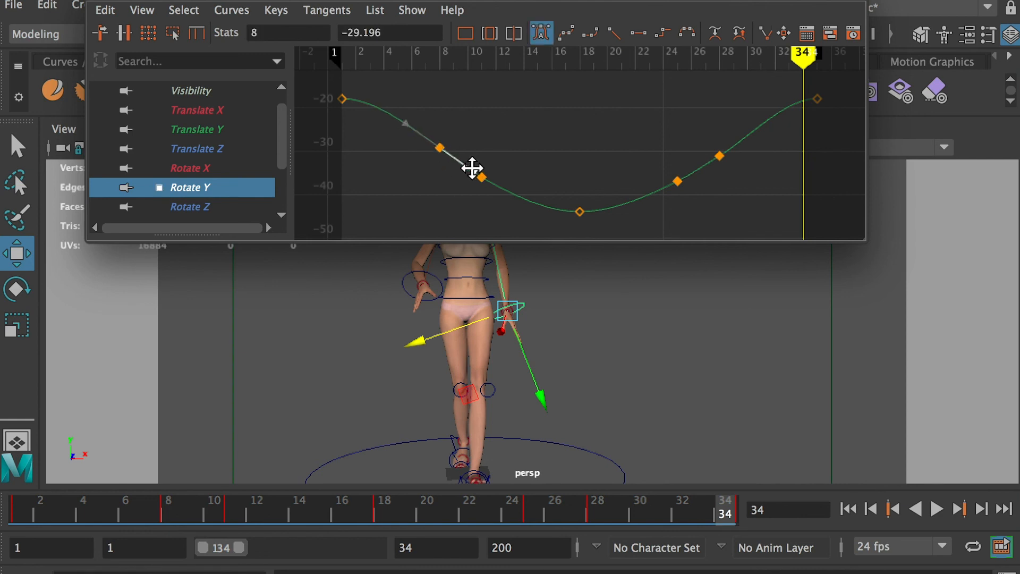
Step: Lower the left hand's Rotate Z key at frame 8 to about 11.8 to smooth the rise toward frame 18
click(248, 208)
drag(407, 137, 447, 166)
shift+middle_drag(439, 158, 440, 165)
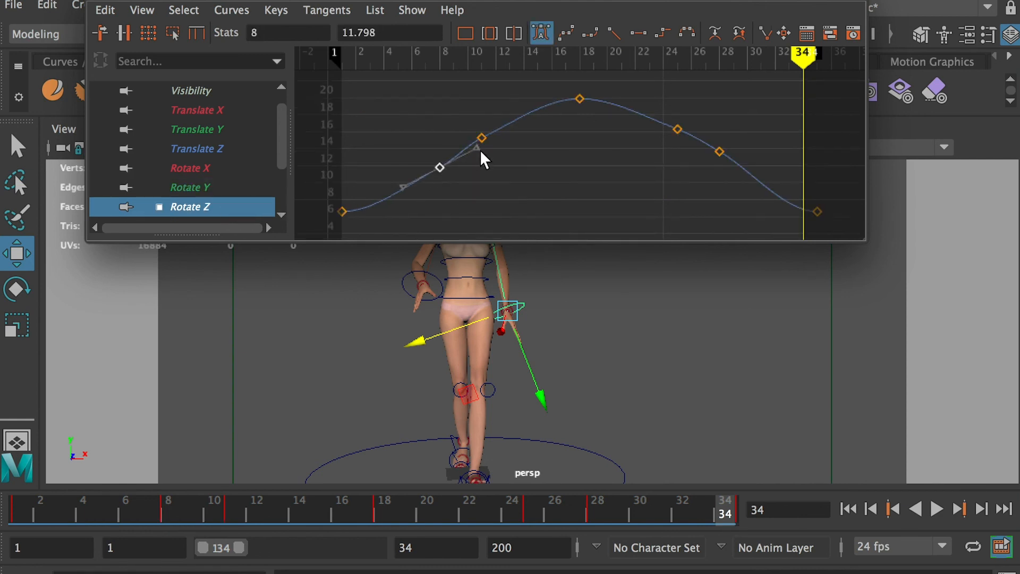
drag(473, 131, 489, 144)
click(519, 119)
middle_drag(519, 118, 515, 111)
Step: Smooth the left hand's falling Rotate Z curve by lowering the frame 28 key to about 13.3 and raising the frame 25 key slightly
click(677, 129)
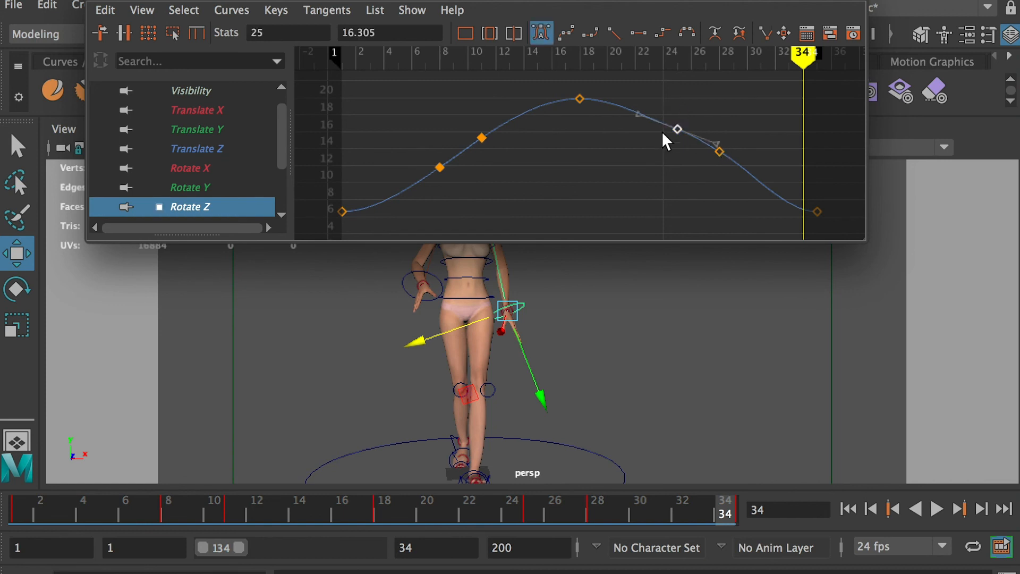
click(716, 144)
middle_drag(716, 144, 714, 150)
drag(749, 160, 711, 144)
shift+middle_drag(718, 151, 751, 177)
click(760, 161)
click(755, 179)
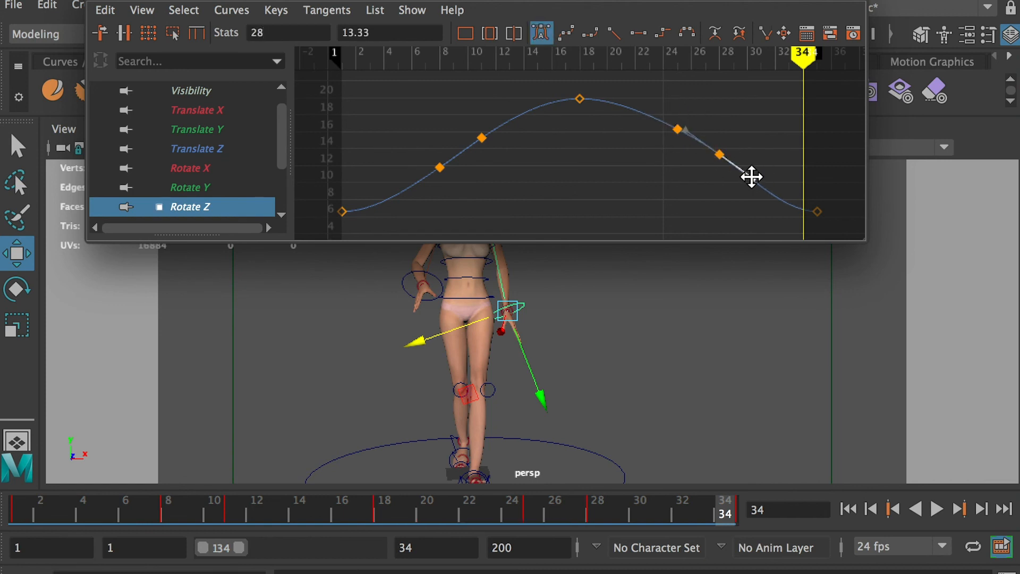
click(675, 130)
shift+middle_drag(677, 122, 678, 119)
click(714, 143)
middle_drag(713, 143, 712, 146)
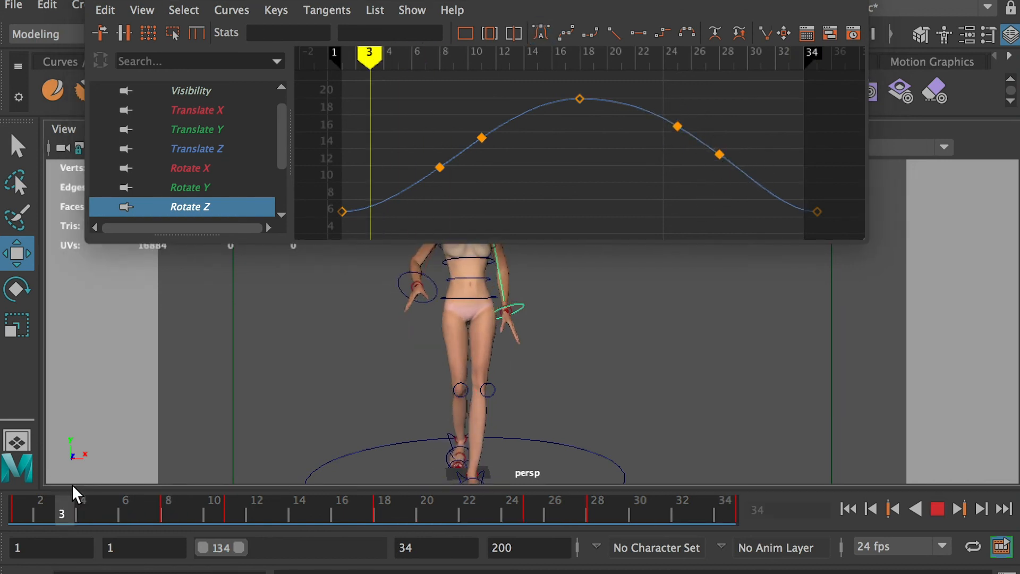
Step: Return to frame 1, select the right hand control and apply Auto tangents to all of its animation keys
drag(460, 516, 19, 510)
click(403, 286)
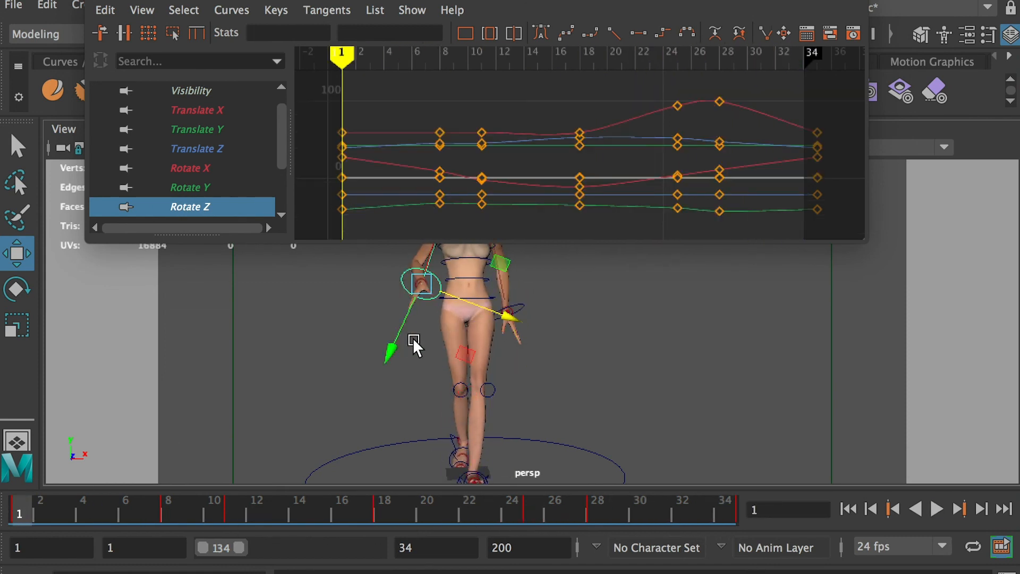
drag(854, 79, 273, 260)
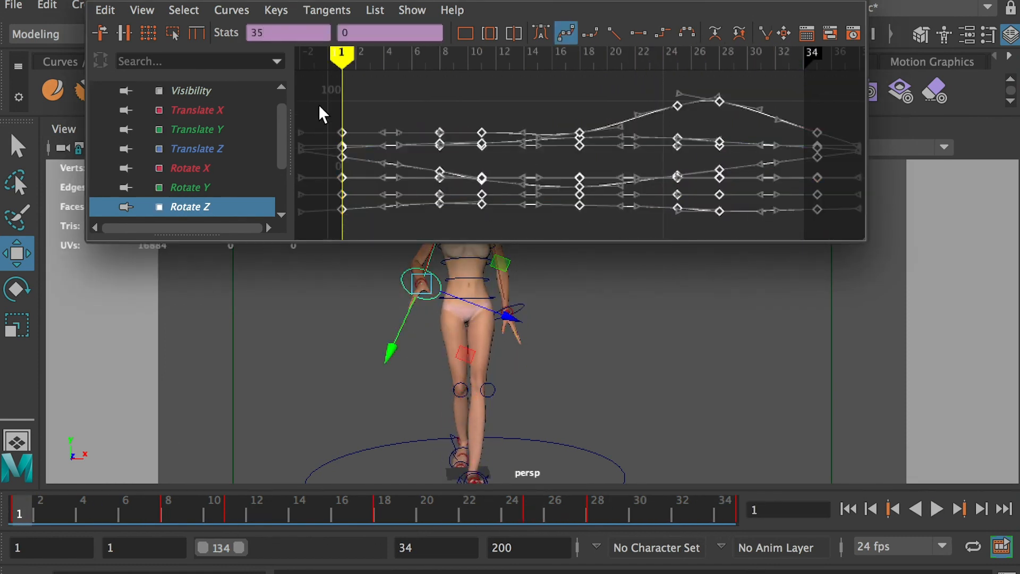
click(542, 35)
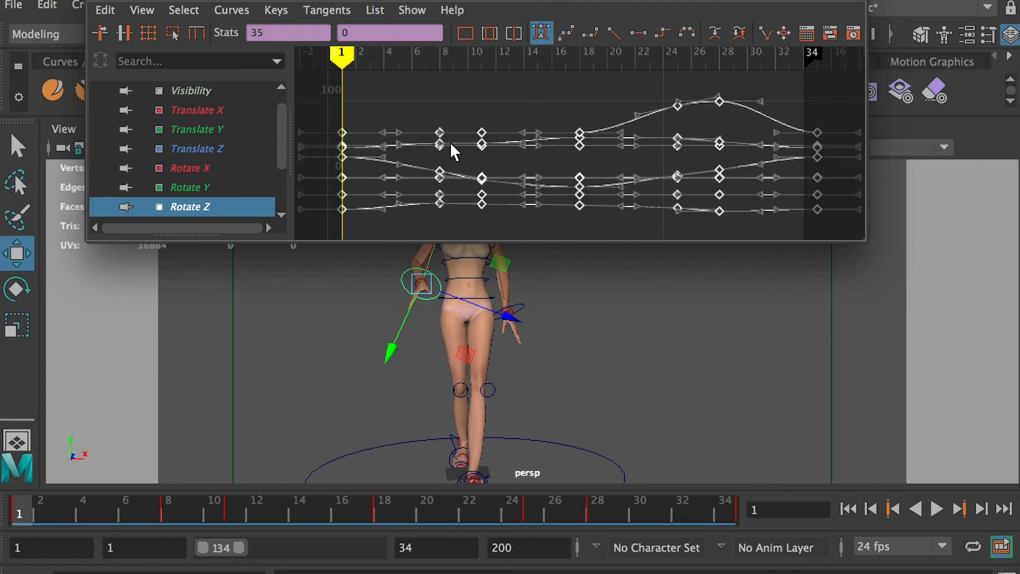
Step: Examine the right hand's Translate and Rotate curves one at a time while scrubbing through the walk cycle
click(207, 111)
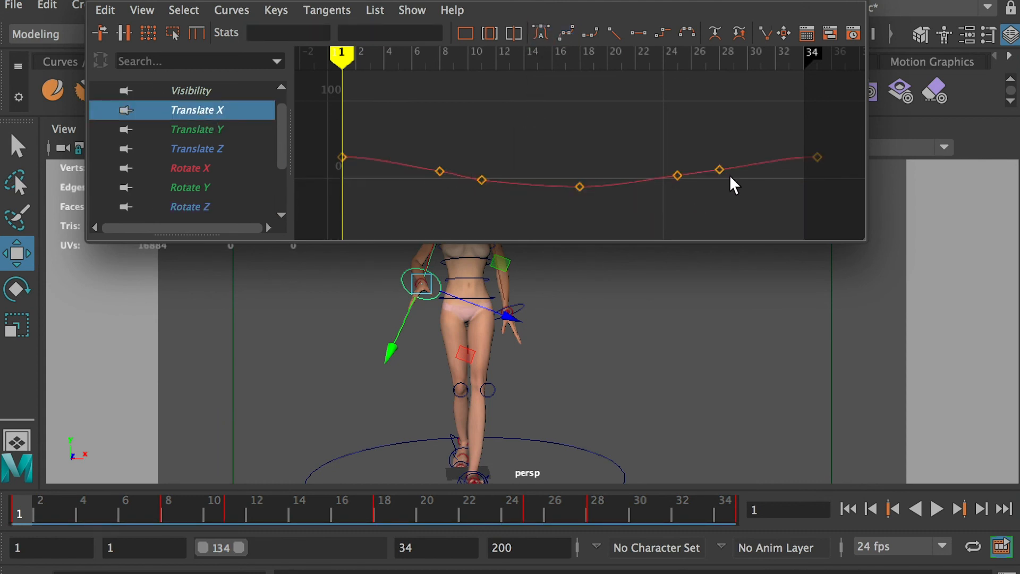
click(228, 130)
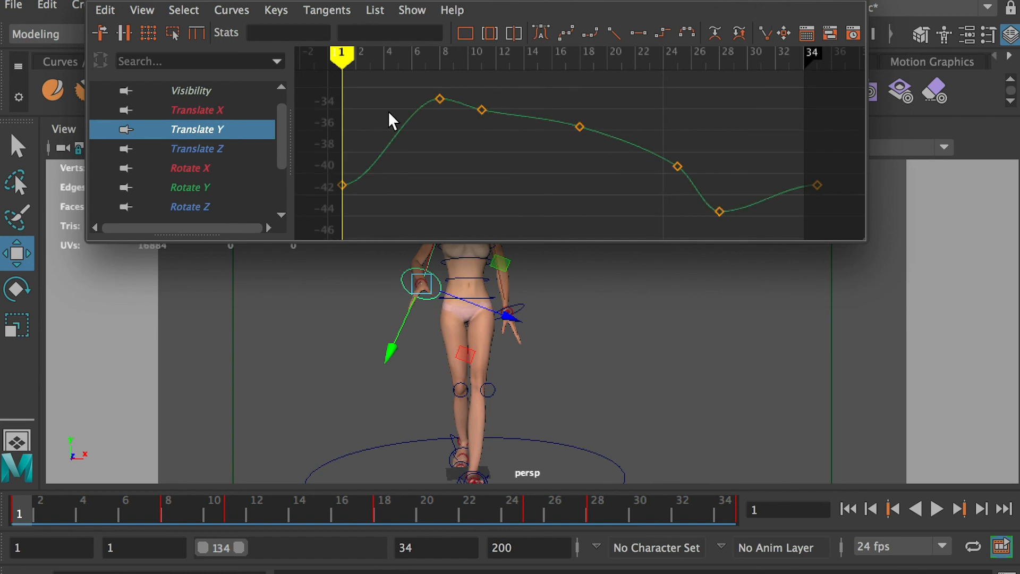
mouse_move(345, 59)
mouse_down()
mouse_move(788, 107)
mouse_move(524, 57)
mouse_move(238, 159)
mouse_up()
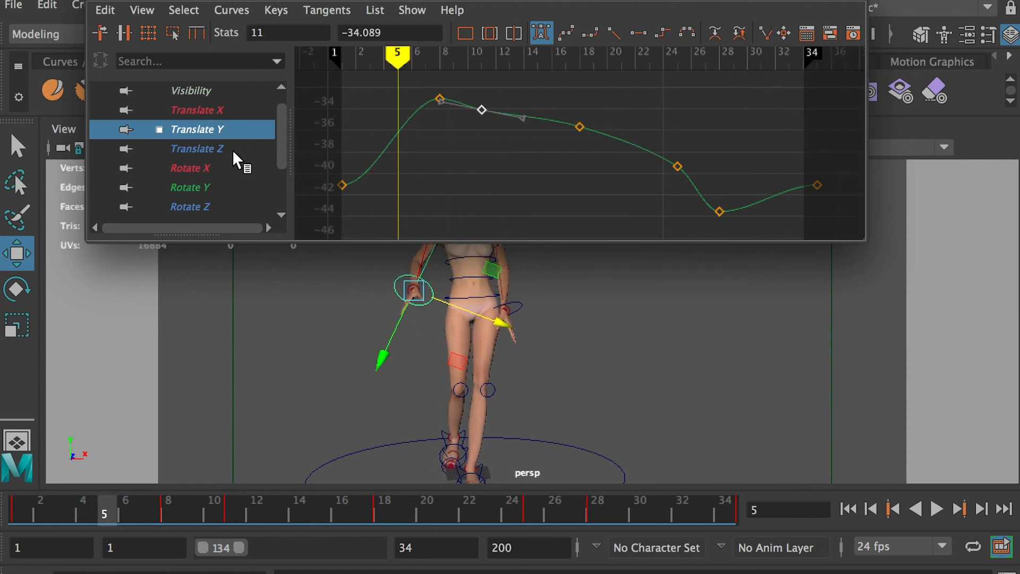
click(232, 150)
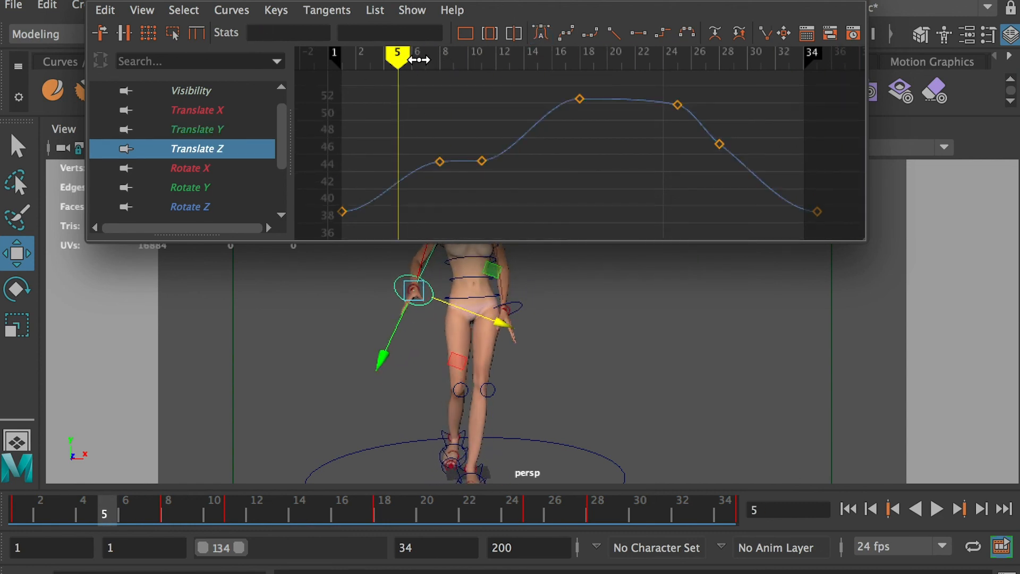
drag(418, 59, 779, 65)
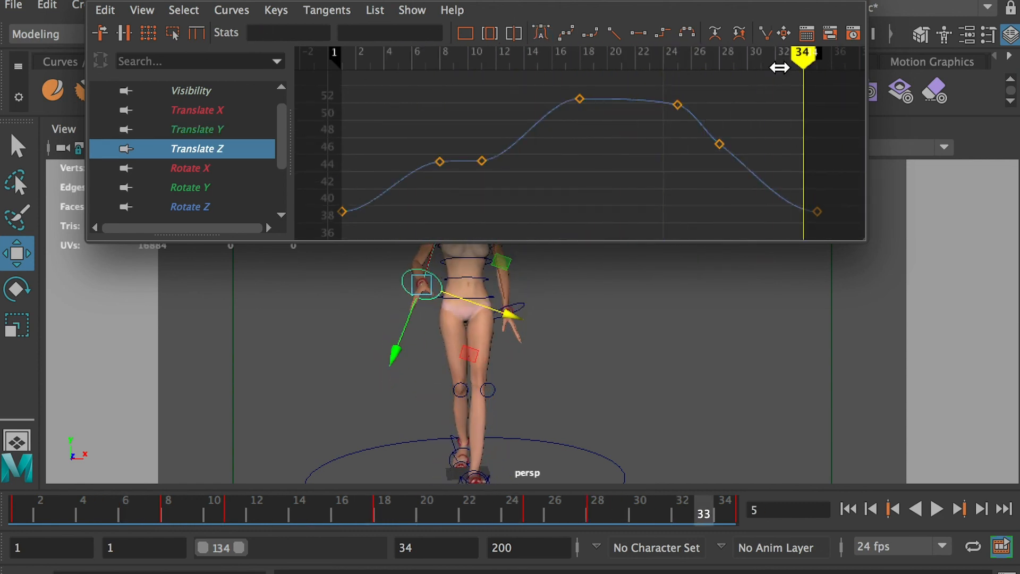
click(187, 171)
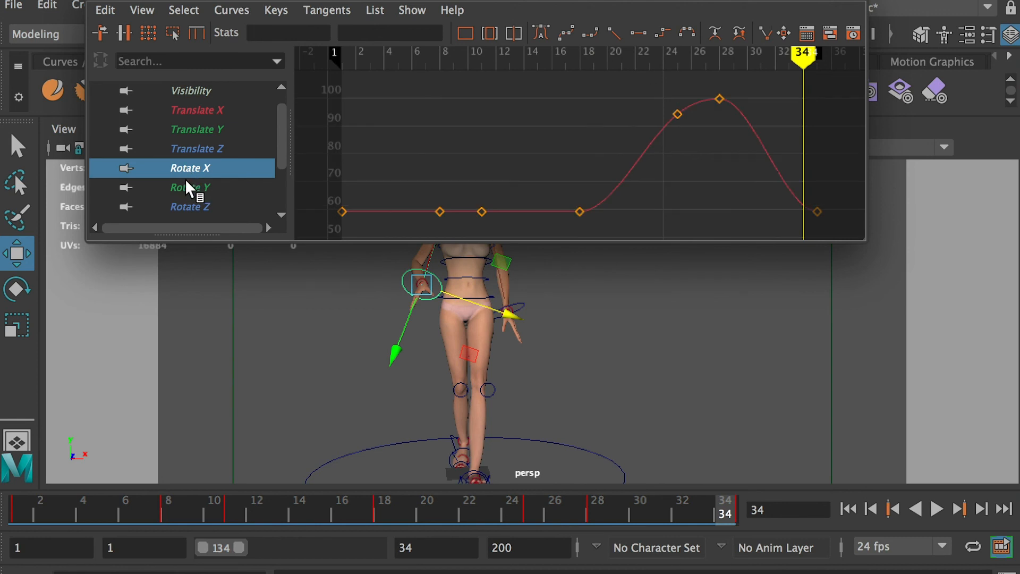
click(229, 187)
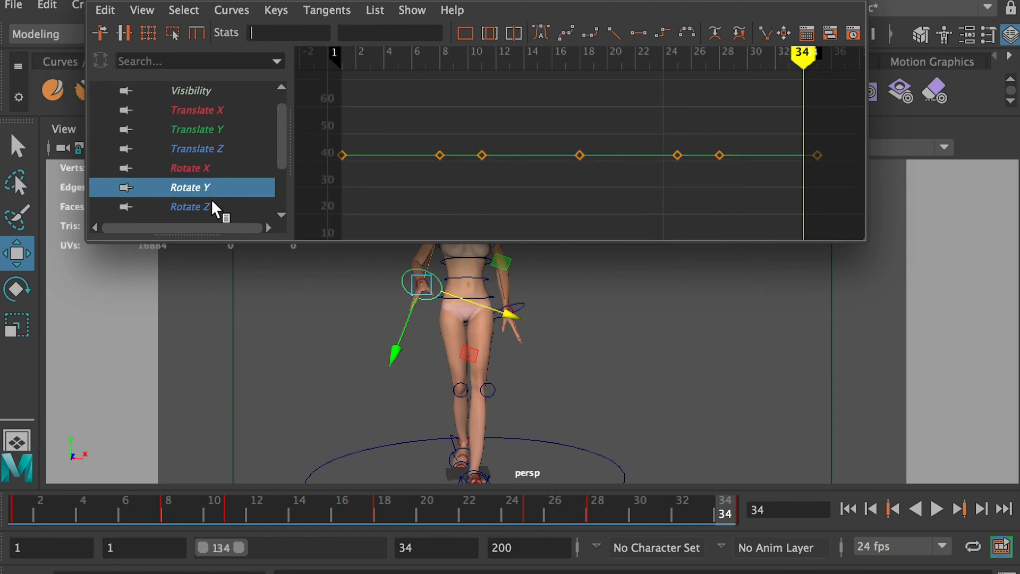
click(219, 204)
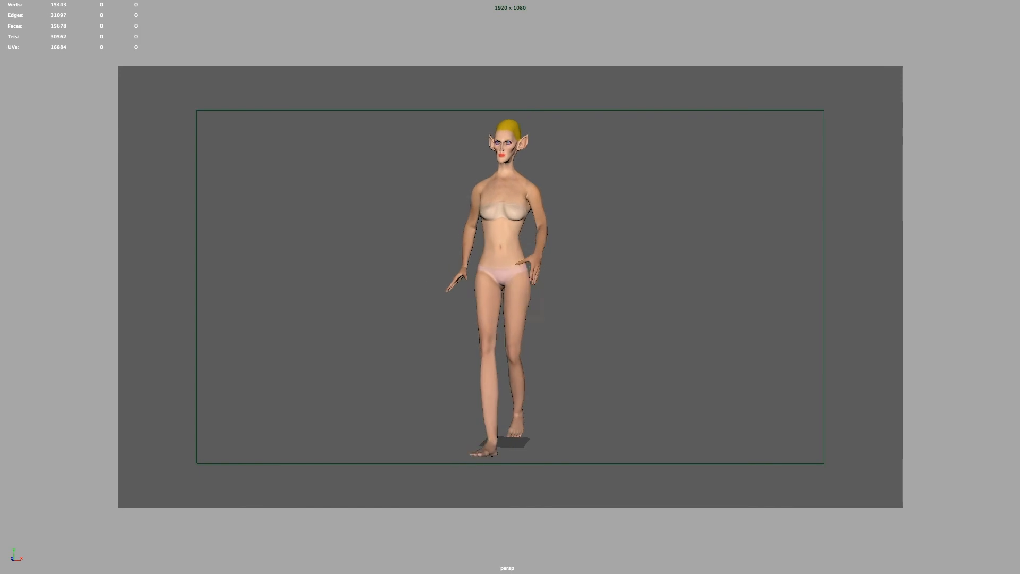